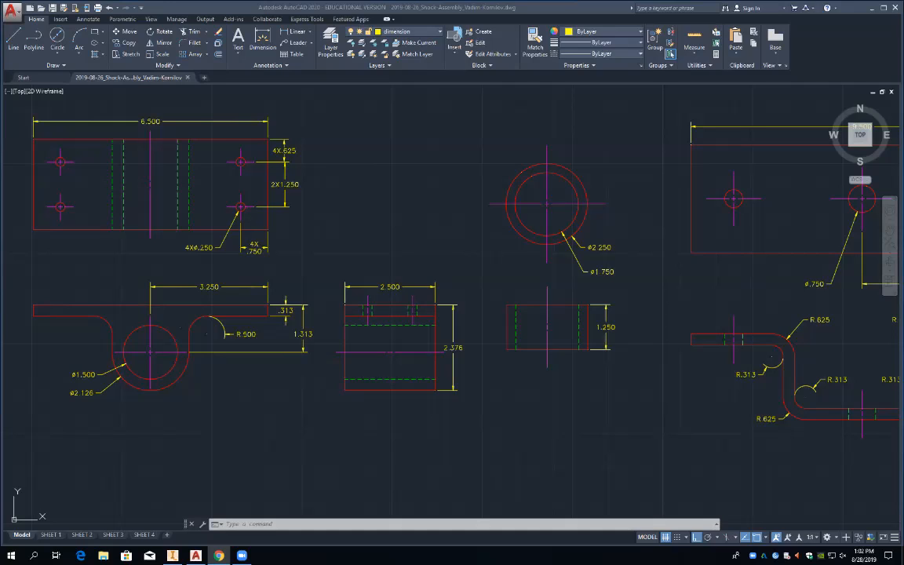
Copy the hat-shaped bracket's front view with its dimensions into the empty area below the part views, with Ortho off.
scroll(439, 214, "down", 2)
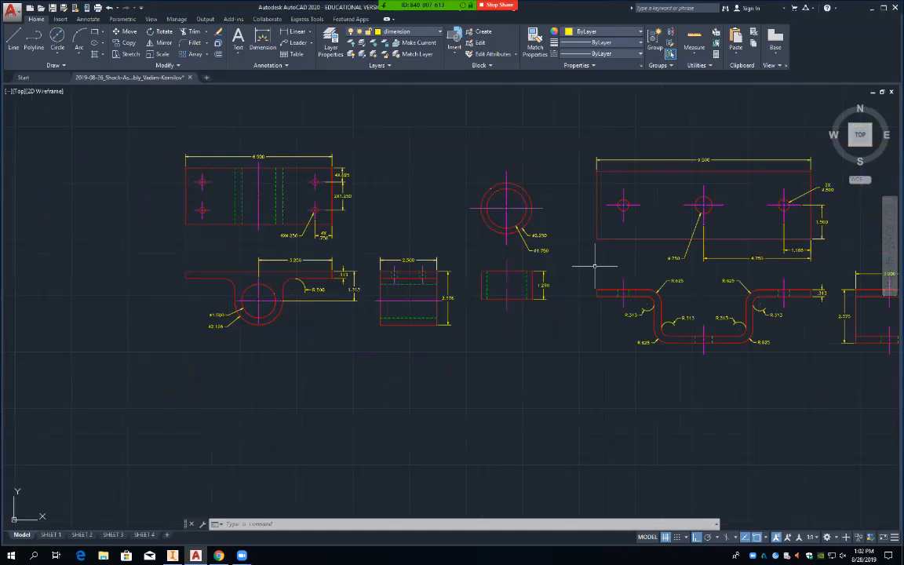
mouse_move(698, 267)
middle_mouse_down()
mouse_move(583, 250)
mouse_move(448, 212)
mouse_move(445, 221)
middle_mouse_up()
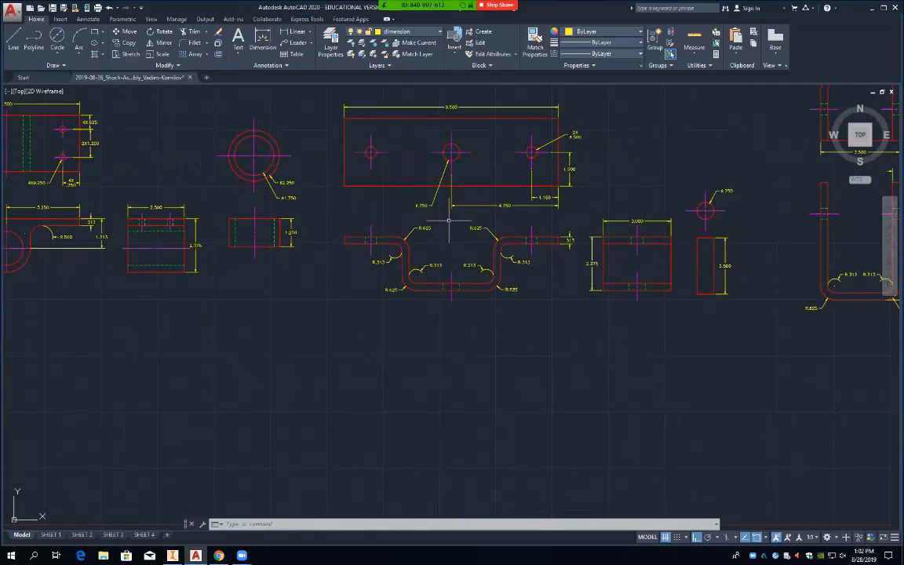
type("co")
key("Return")
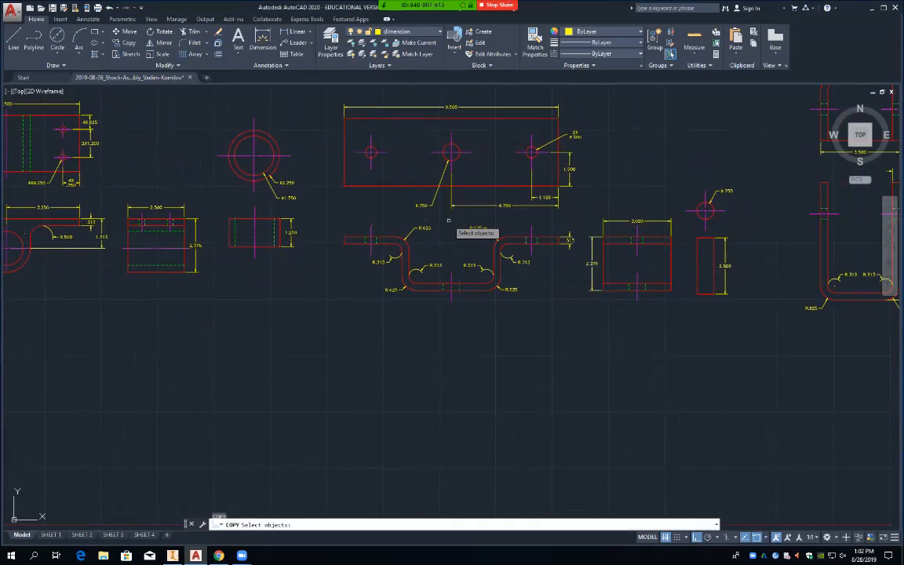
left_click(583, 219)
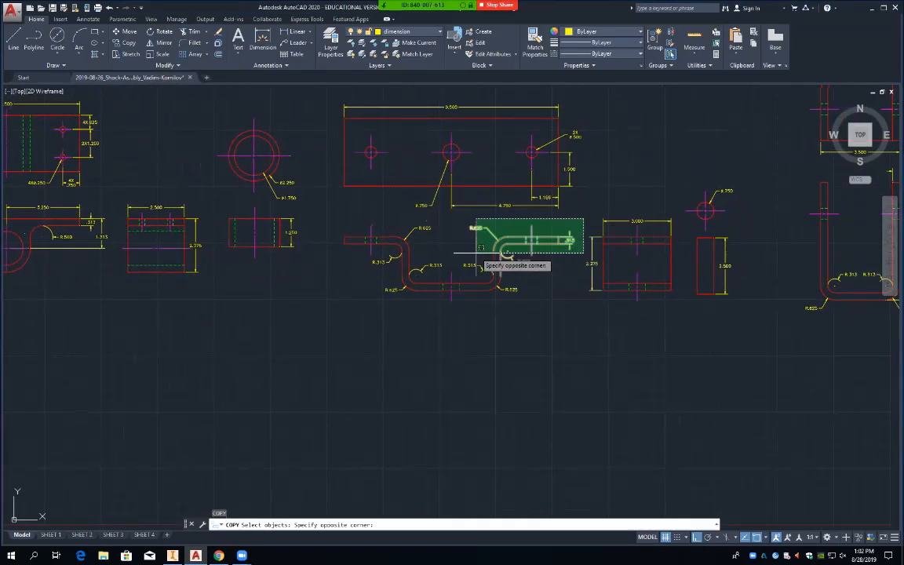
left_click(317, 306)
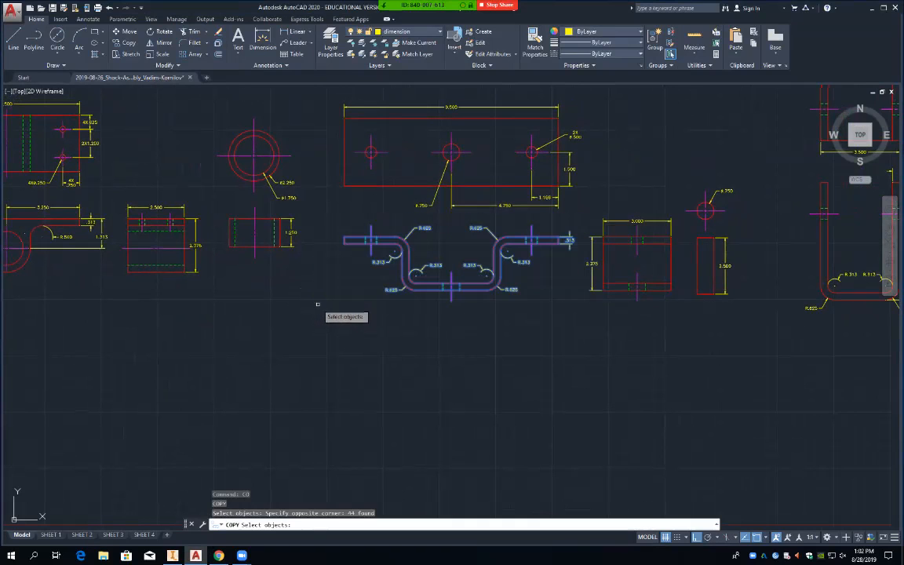
left_click(569, 217)
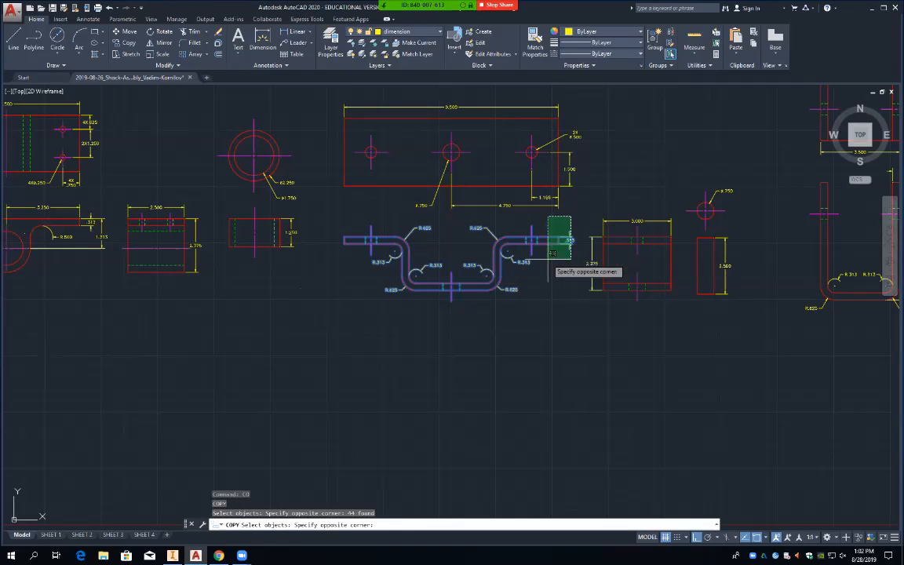
left_click(581, 213)
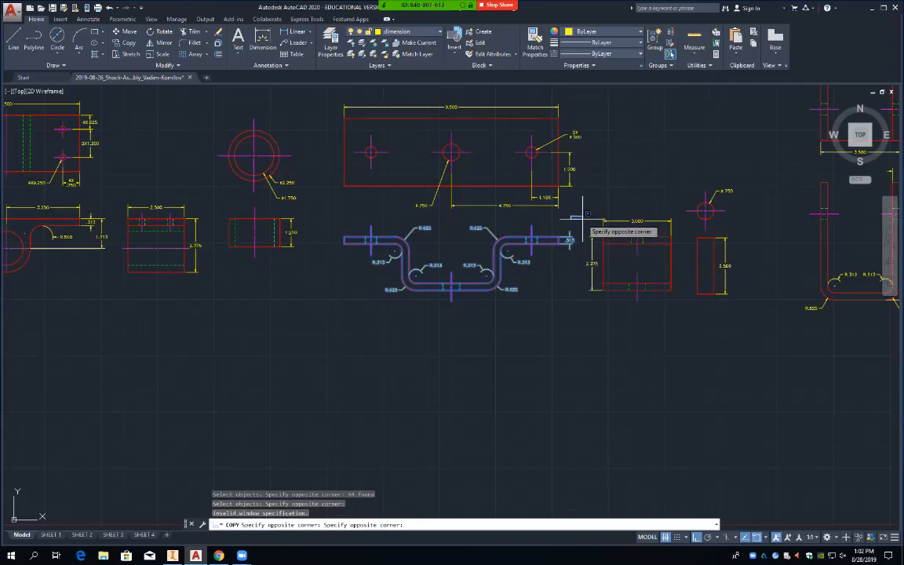
left_click(579, 214)
left_click(580, 213)
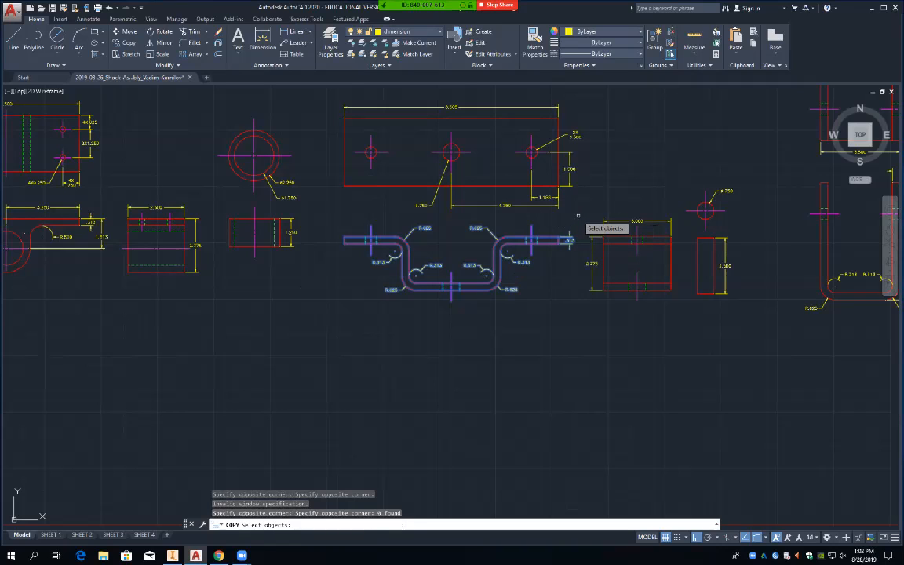
key("Return")
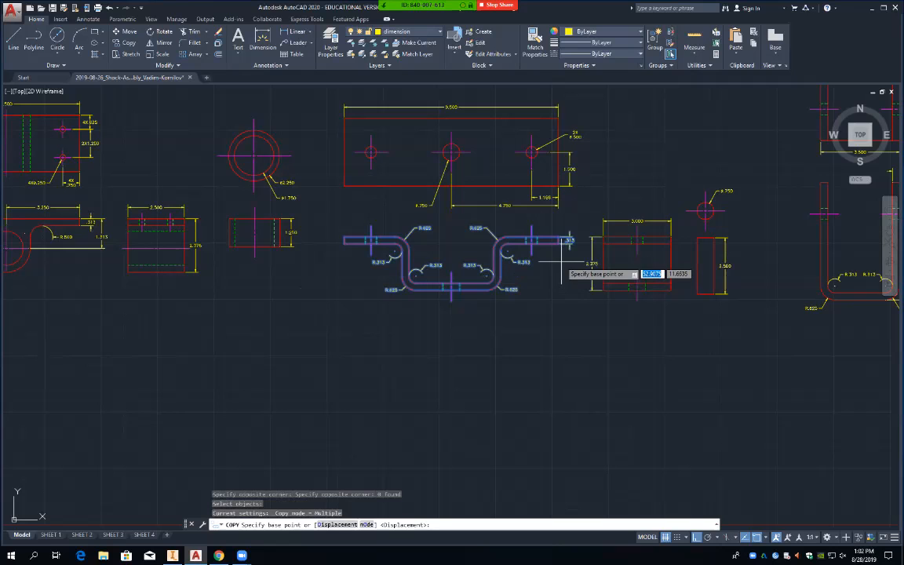
left_click(578, 213)
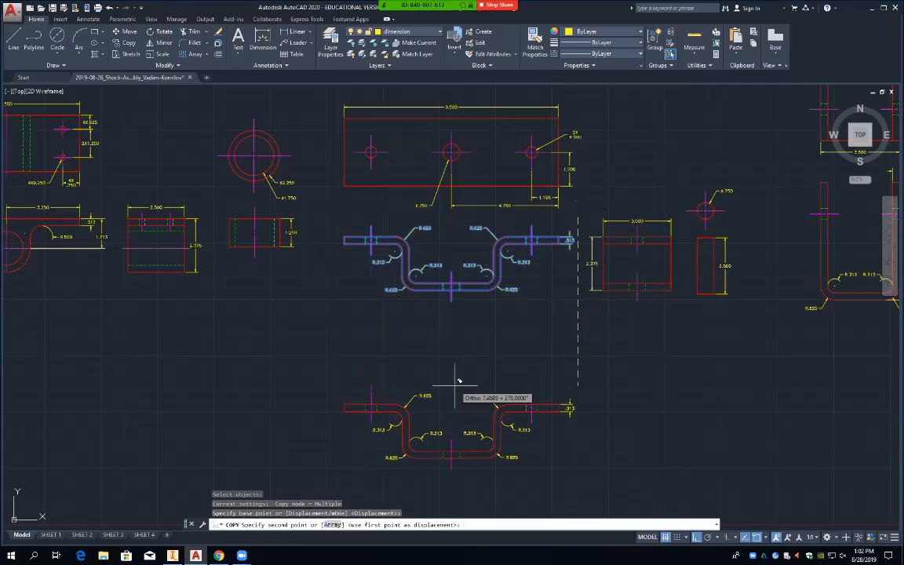
key("F8")
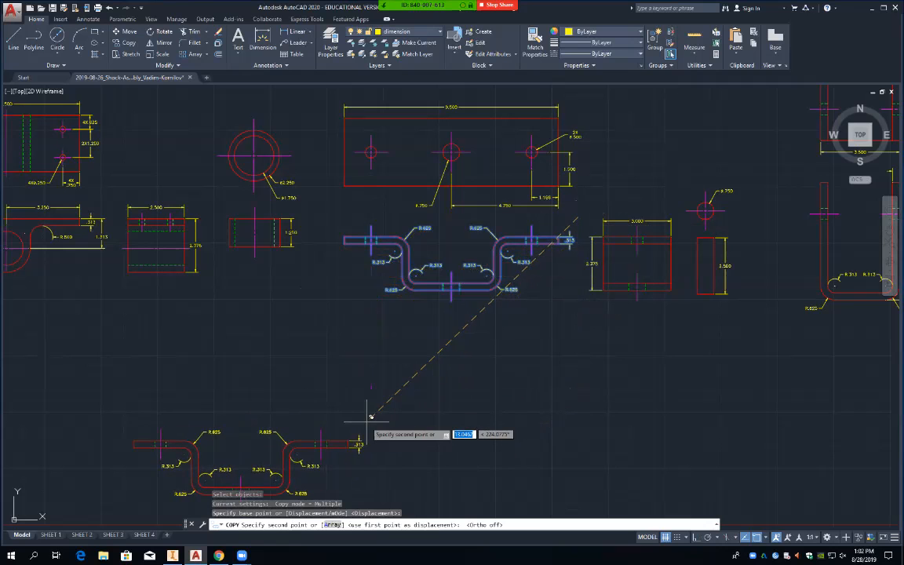
middle_click_drag(367, 419, 411, 264)
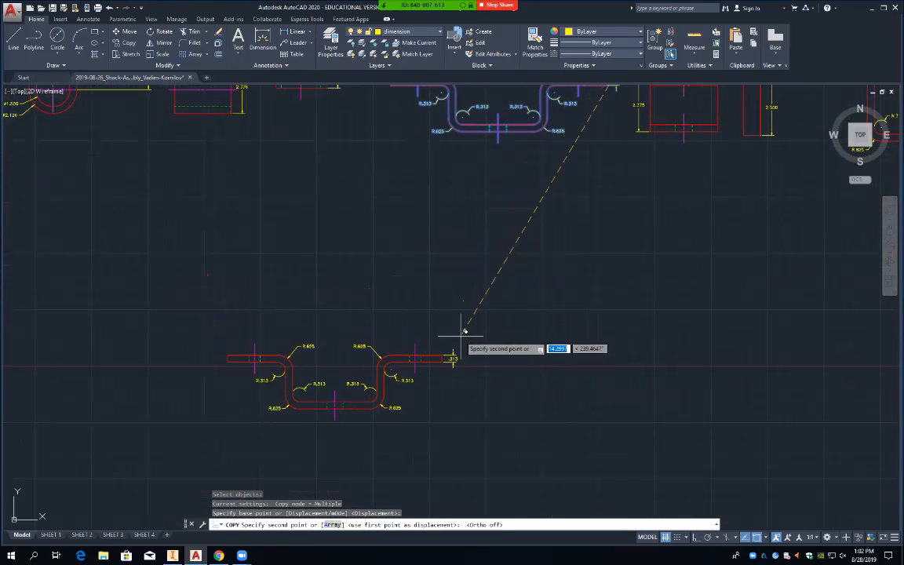
left_click(475, 399)
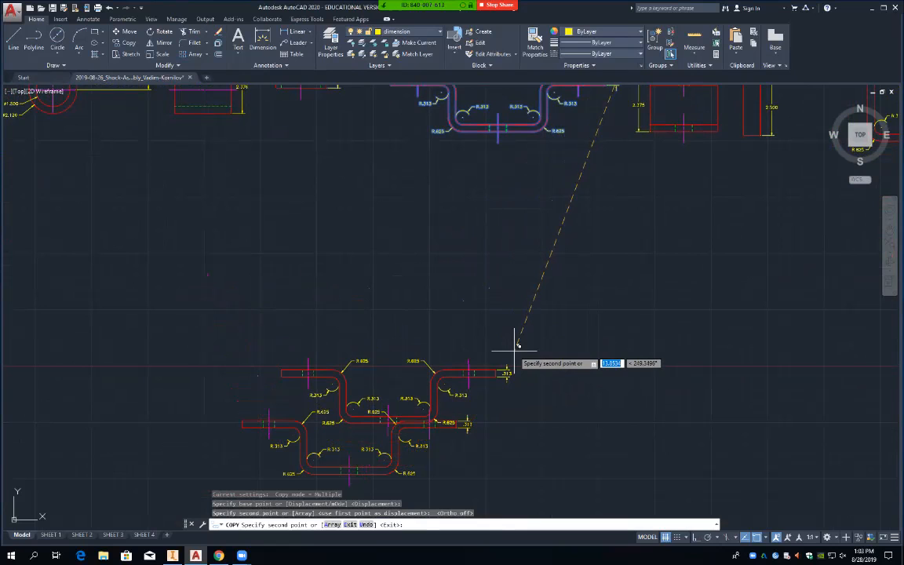
key("Return")
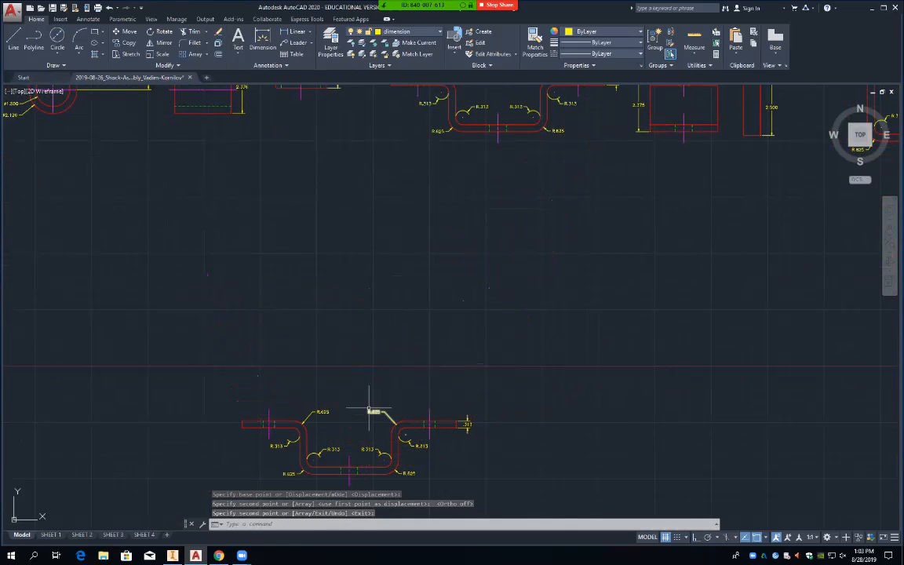
Delete both upper R.625 dimensions and all remaining radius dimensions on the left half of the copied bracket view.
scroll(364, 408, "down", 3)
scroll(363, 403, "up", 6)
middle_click_drag(359, 460, 361, 322)
left_click(254, 305)
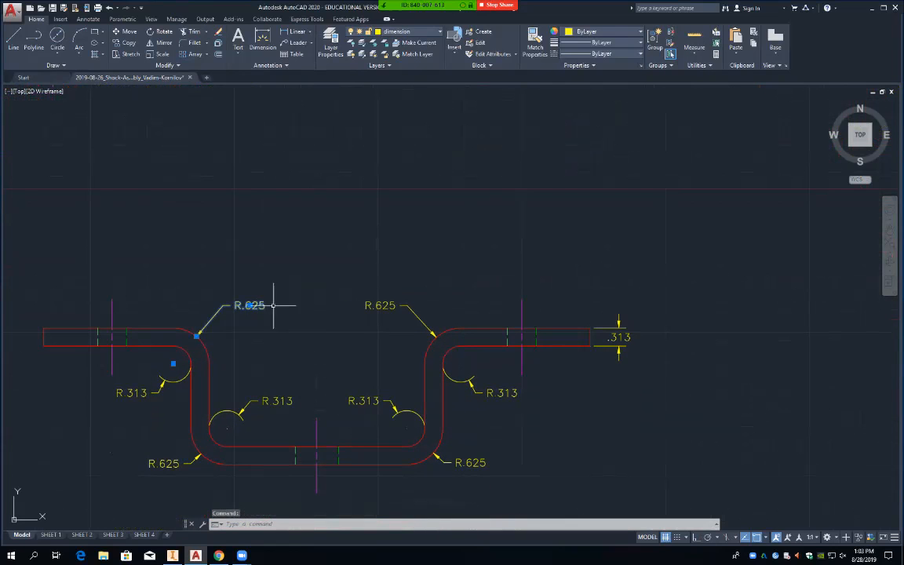
key("Delete")
left_click(380, 305)
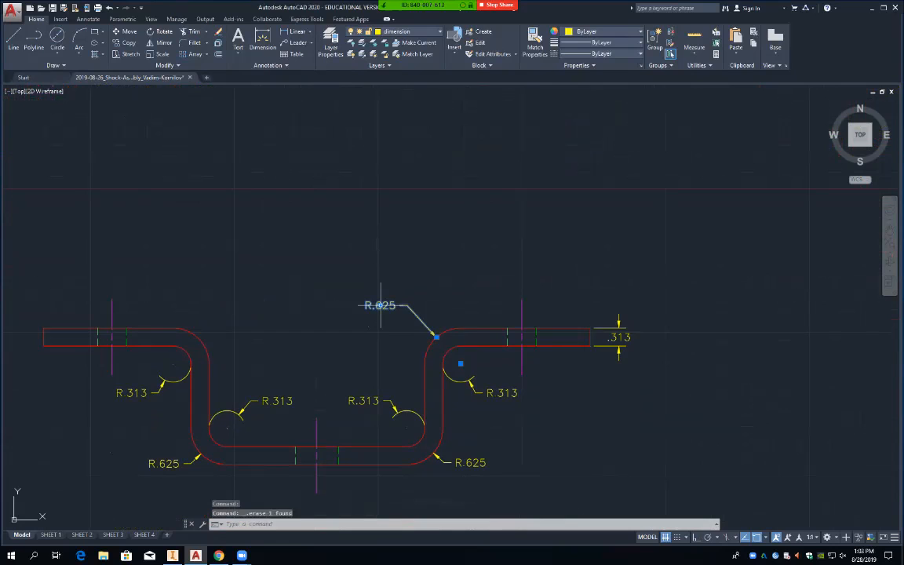
left_click(157, 390)
key("Delete")
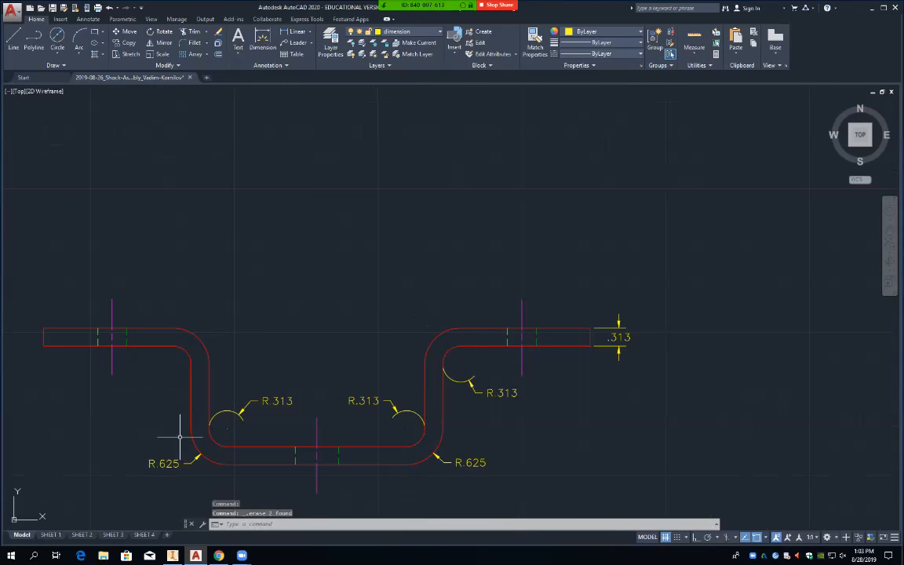
left_click(175, 463)
key("Delete")
left_click(243, 408)
key("Delete")
Delete the remaining radius dimensions on the copied bracket's right half and its .313 thickness dimension.
left_click(380, 400)
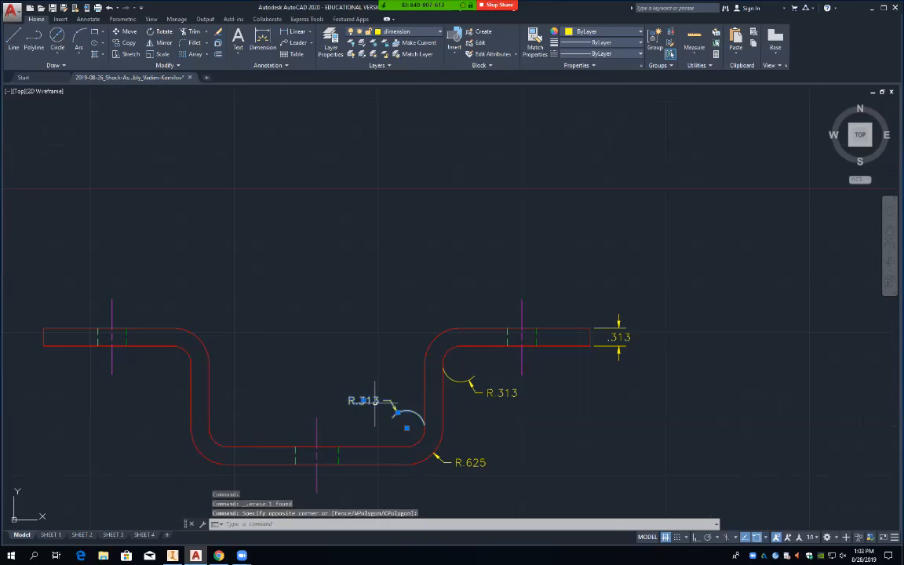
key("Delete")
left_click(464, 457)
right_click(464, 464)
key("Escape")
key("Delete")
left_click(444, 364)
key("Delete")
left_click(625, 348)
key("Delete")
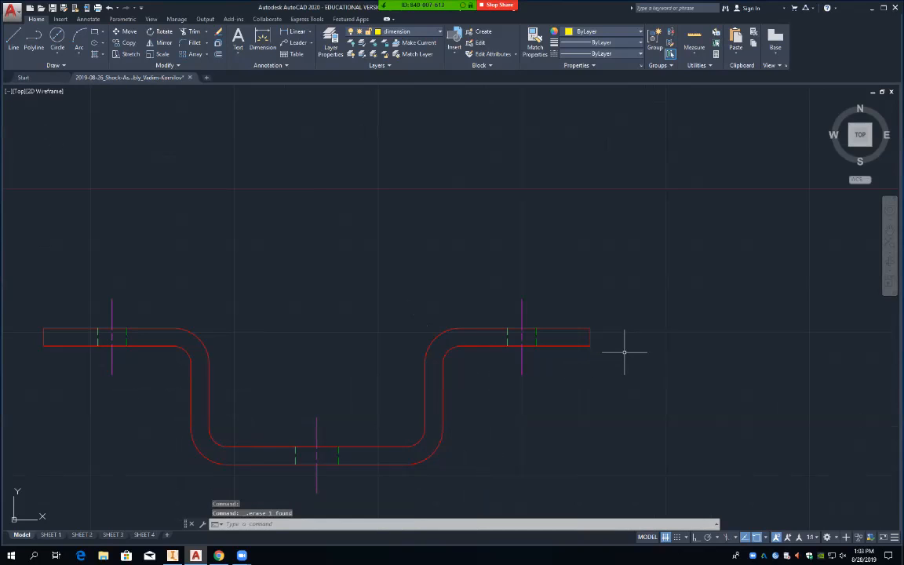
Move the U-shaped bracket's front view with its dimensions down beside the copied hat-shaped bracket.
scroll(652, 251, "up", 3)
middle_click_drag(585, 296, 354, 359)
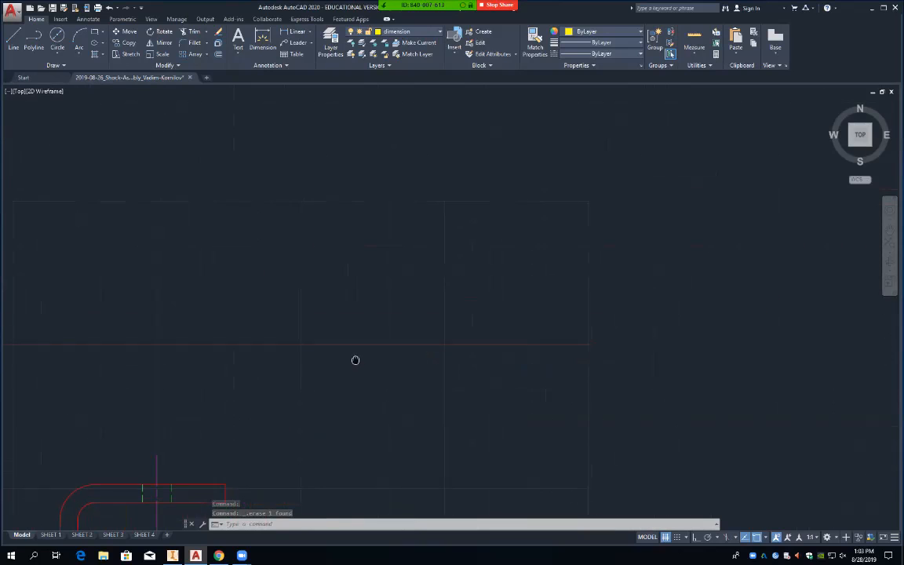
scroll(430, 320, "down", 4)
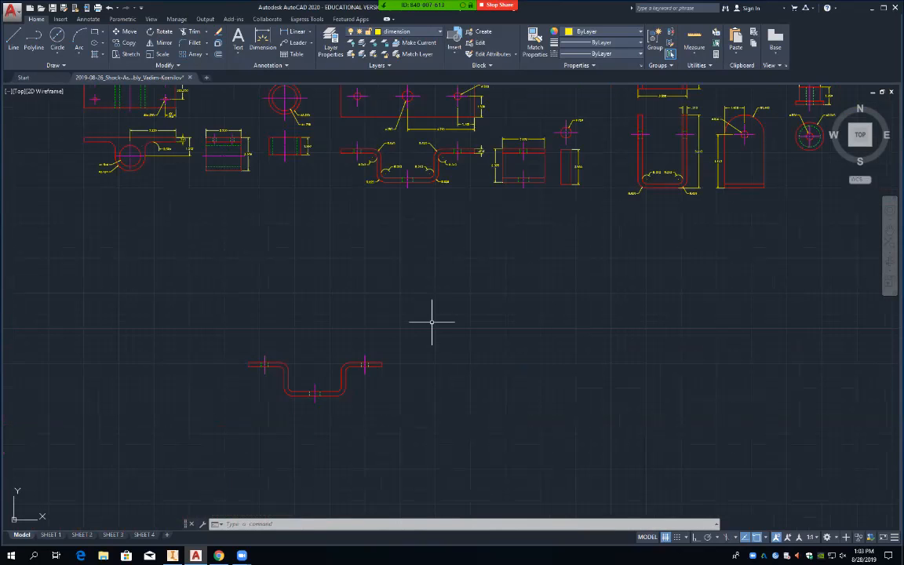
middle_click_drag(676, 267, 558, 418)
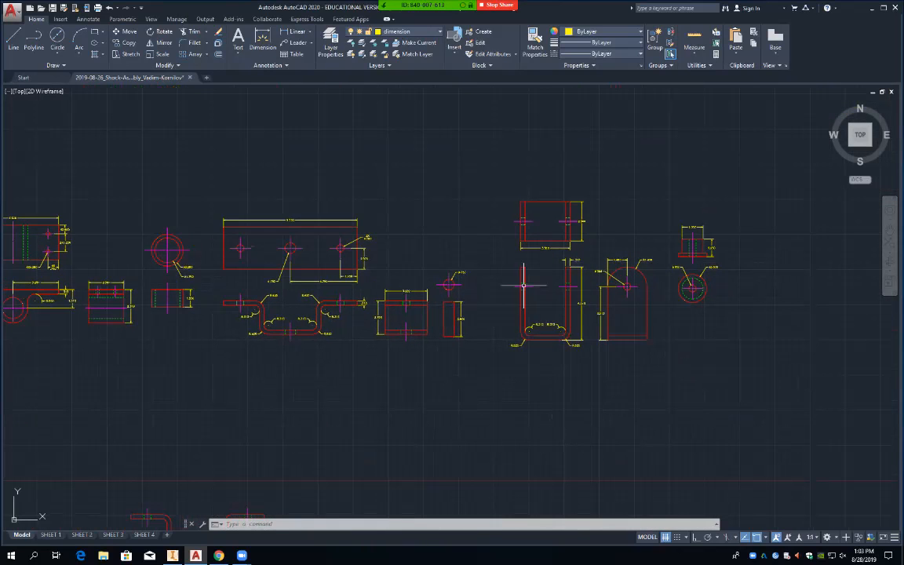
type("m")
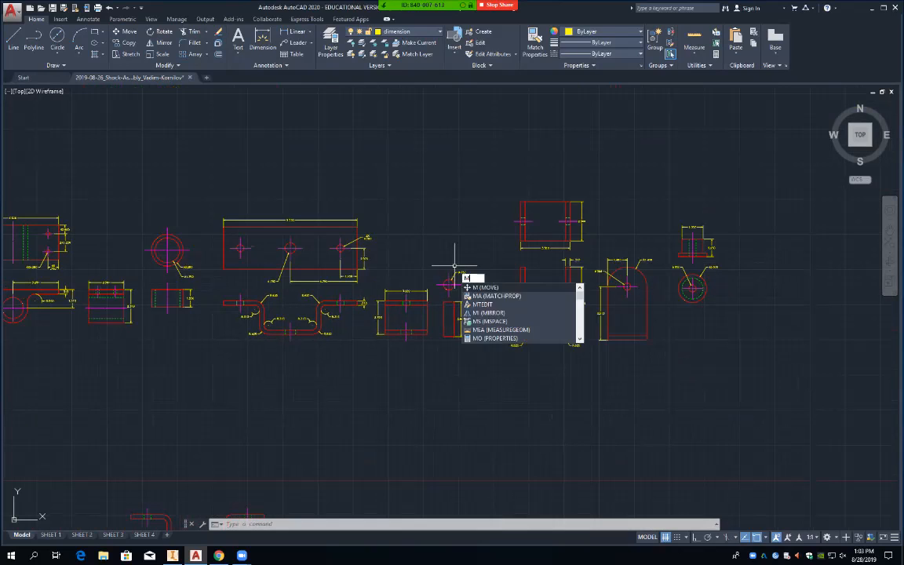
key("Return")
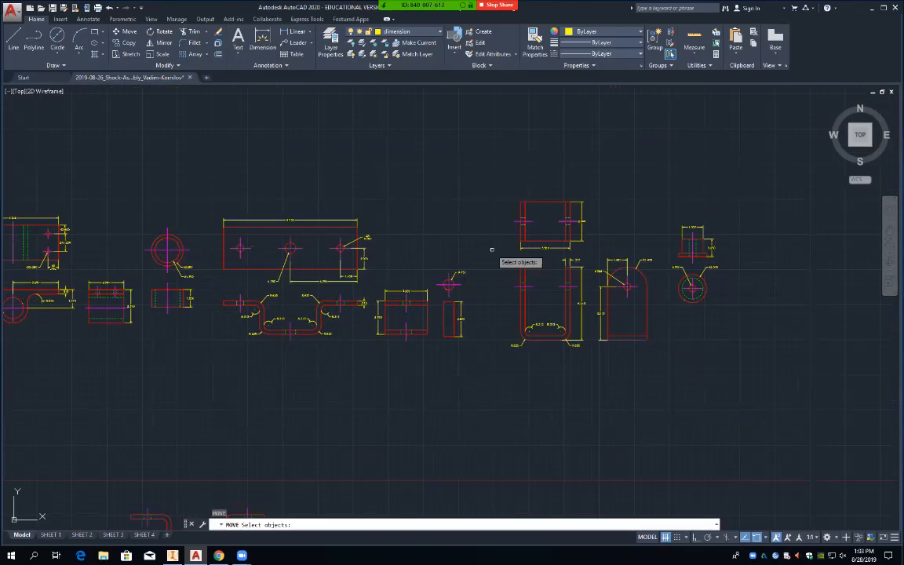
left_click(594, 253)
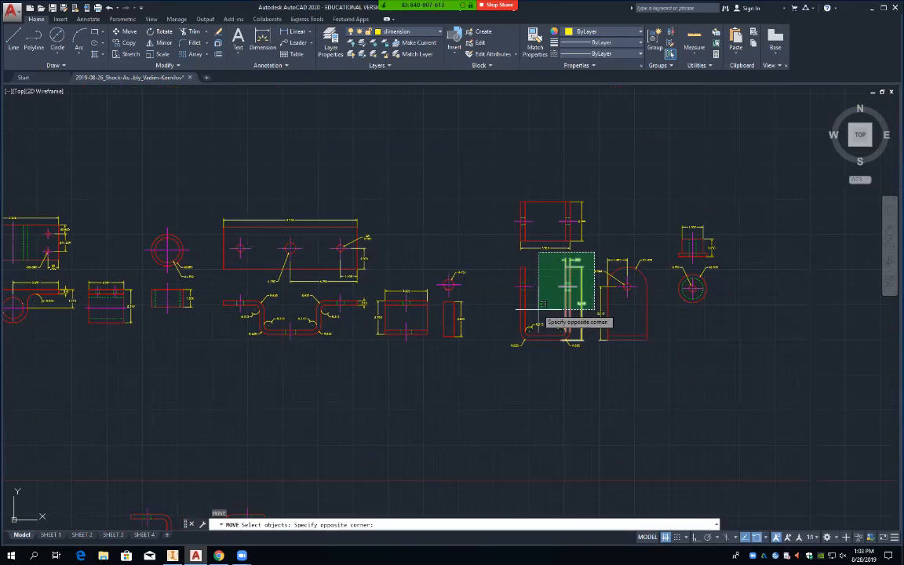
left_click(501, 356)
key("Return")
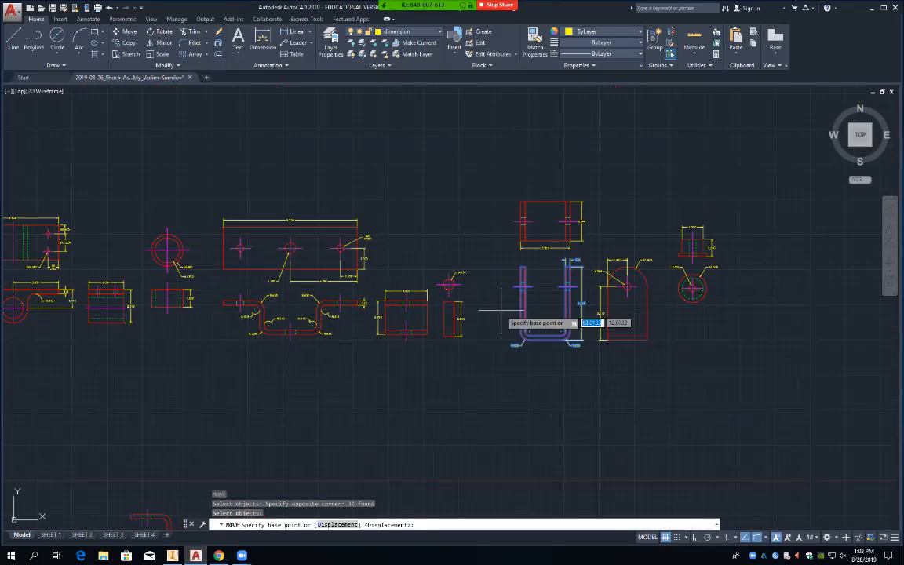
left_click(508, 249)
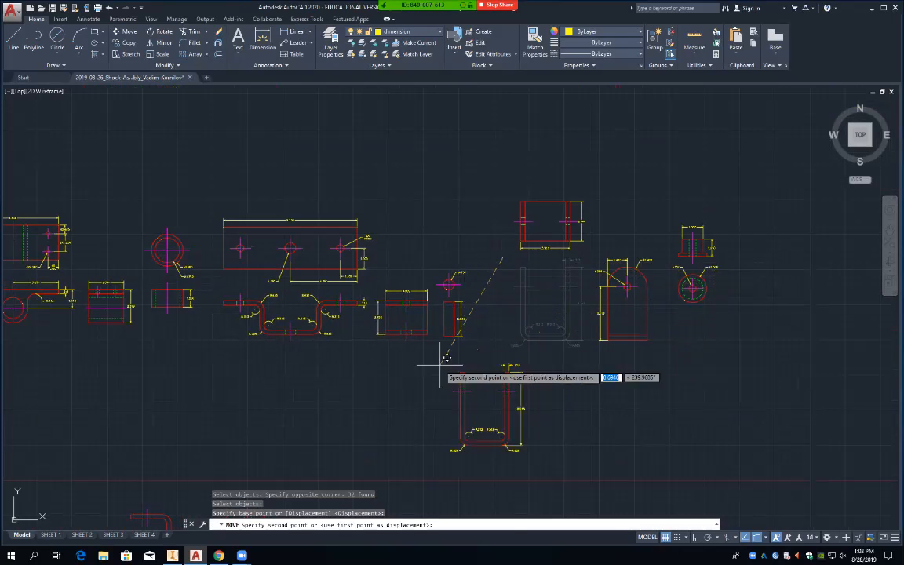
mouse_move(414, 395)
middle_mouse_down()
mouse_move(397, 383)
mouse_move(406, 226)
middle_mouse_up()
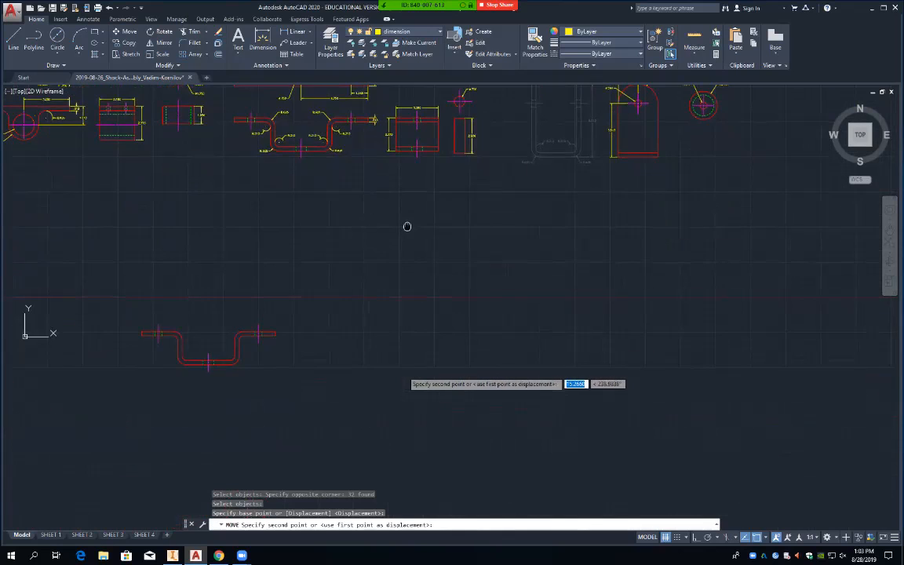
left_click(326, 287)
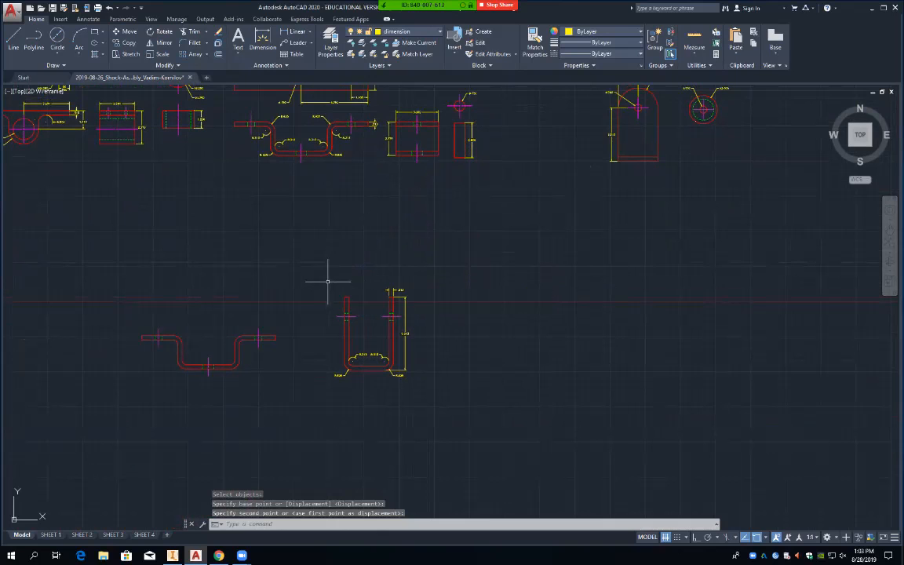
scroll(397, 274, "up", 5)
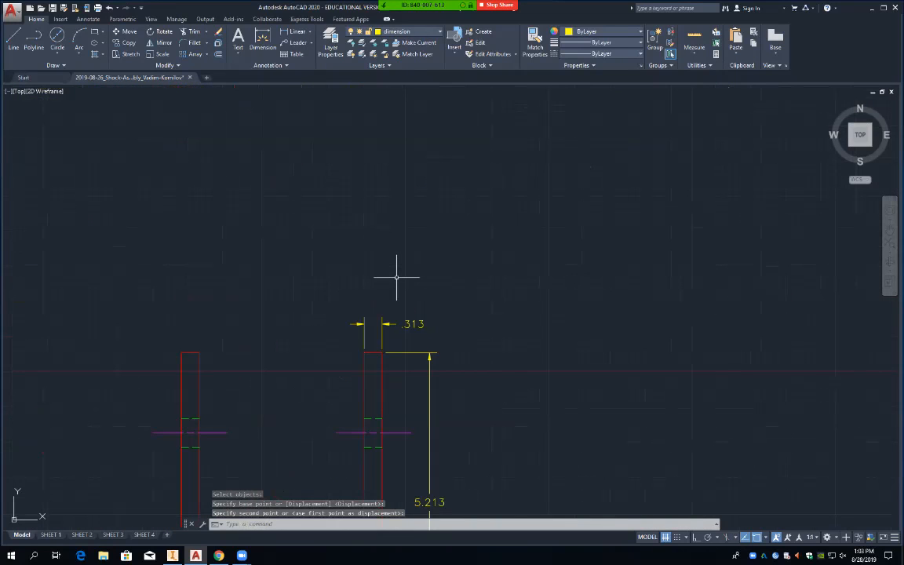
mouse_move(414, 359)
middle_mouse_down()
mouse_move(416, 245)
mouse_move(441, 182)
middle_mouse_up()
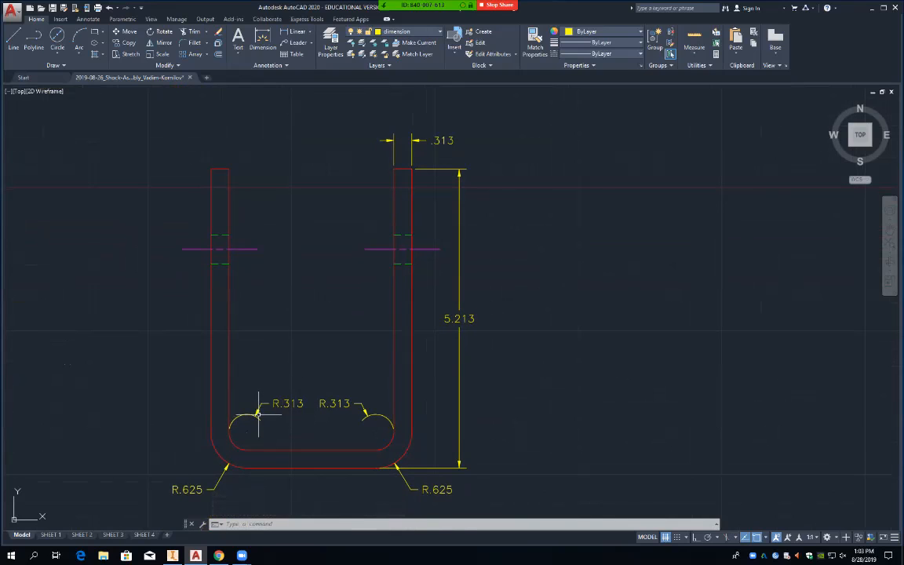
left_click(255, 414)
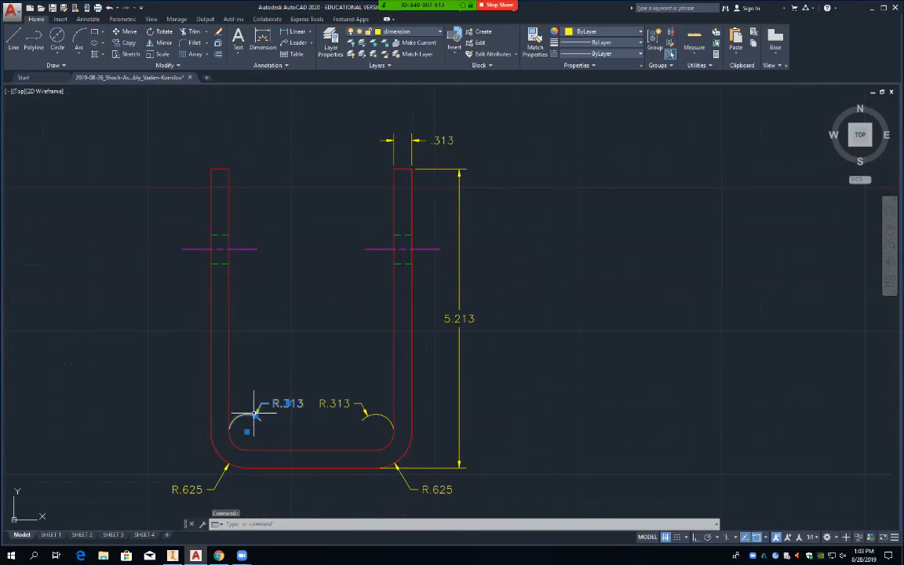
type("m")
key("Return")
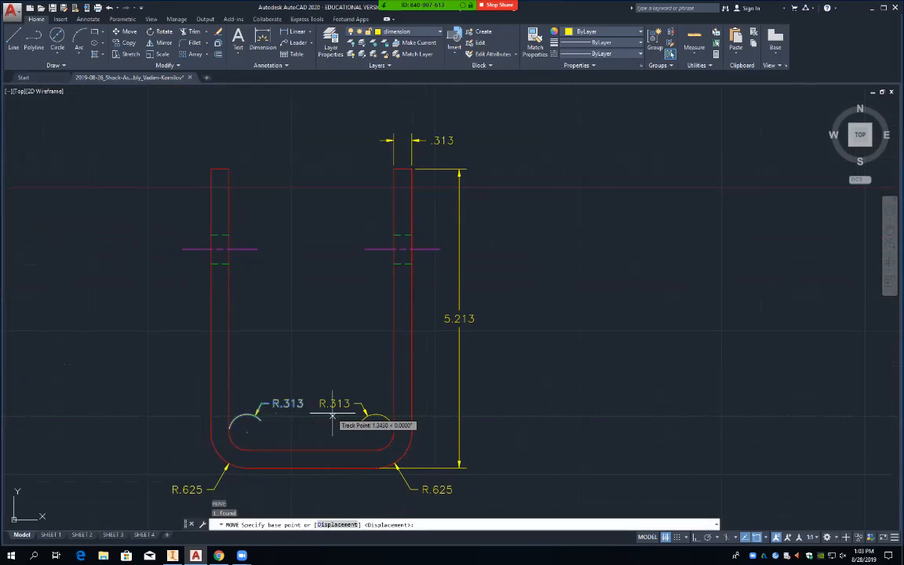
left_click(254, 416)
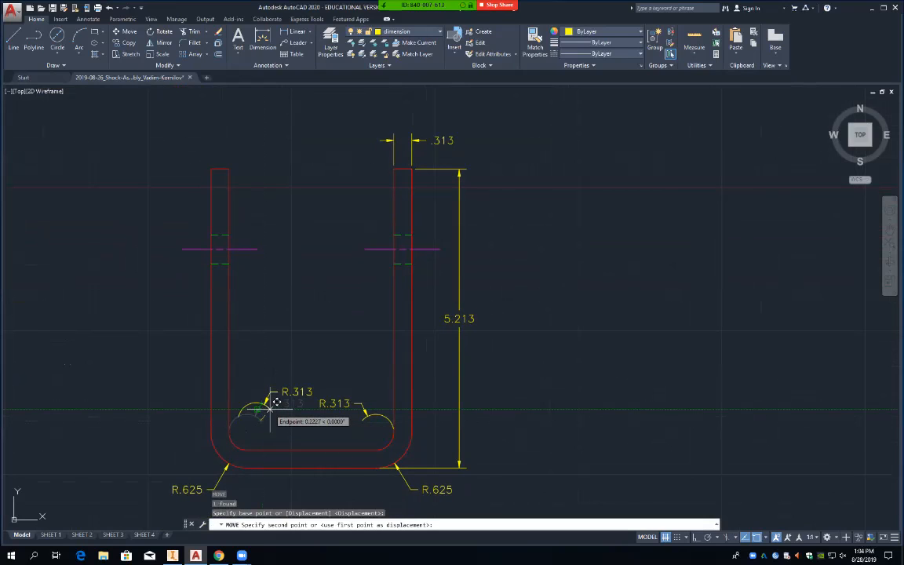
key("Escape")
Move the left R.313 radius dimension away from the U-shaped bracket's front view.
left_click(296, 402)
type("m")
key("Return")
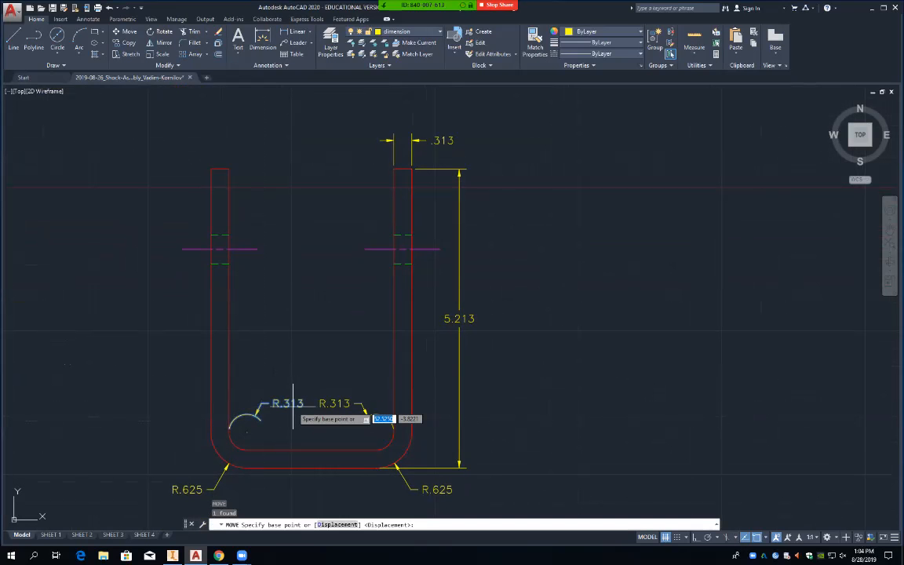
key("Return")
left_click(335, 405)
left_click(338, 406)
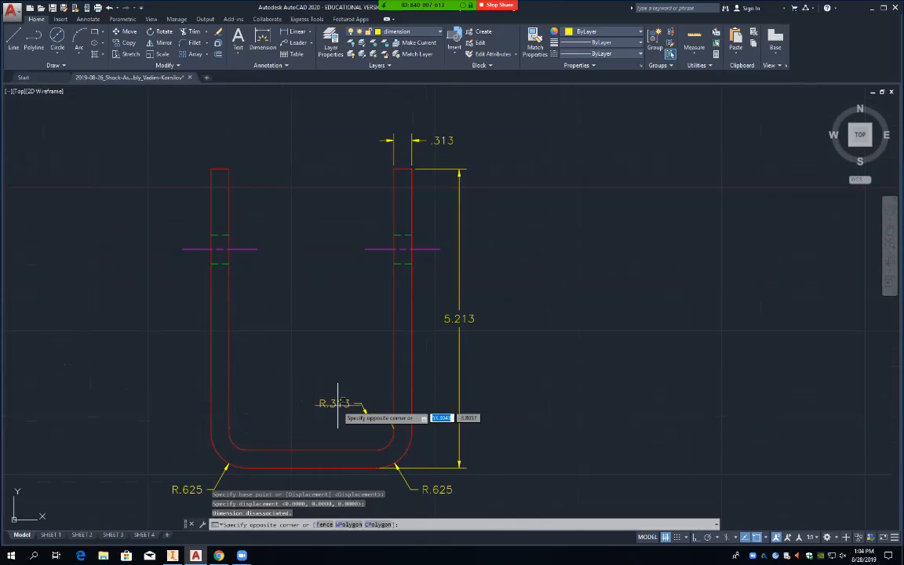
left_click(335, 403)
type("m")
key("Return")
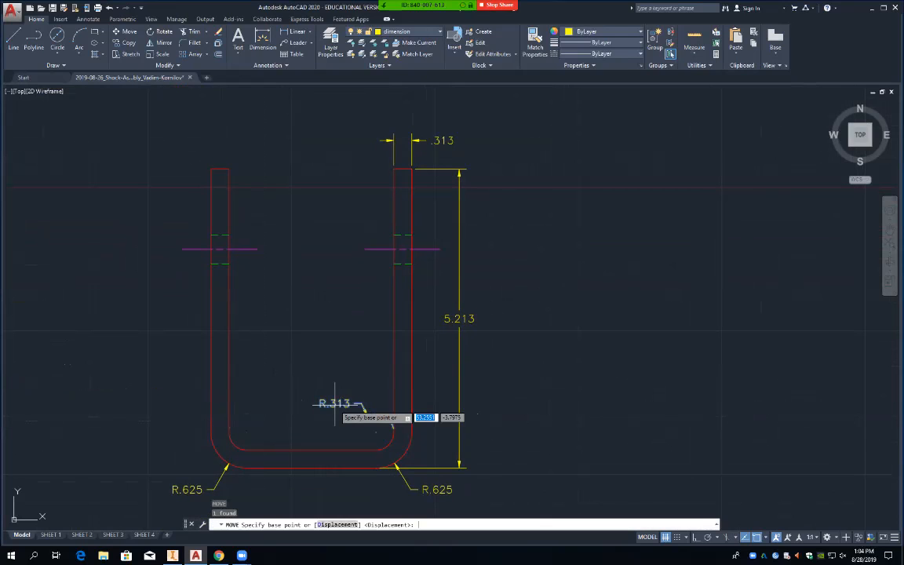
key("Return")
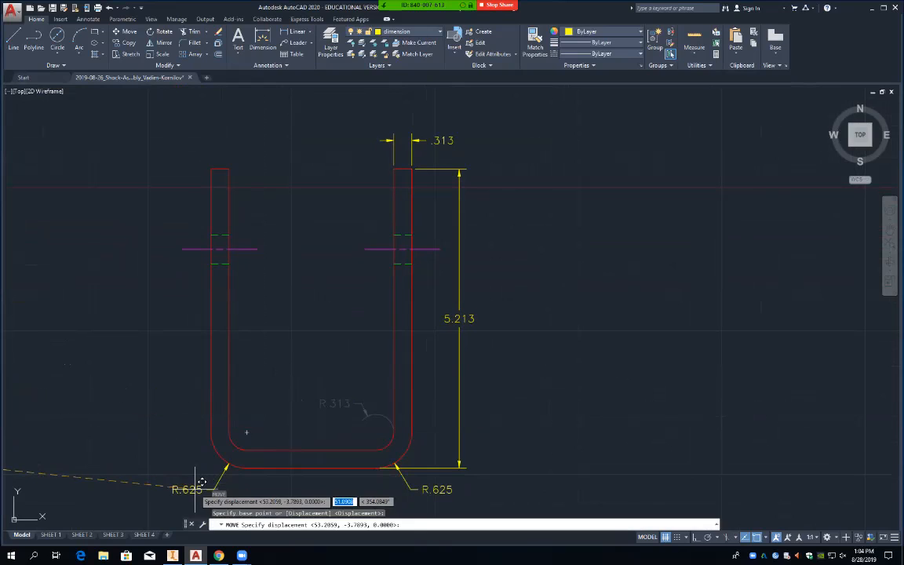
key("Escape")
key("Escape")
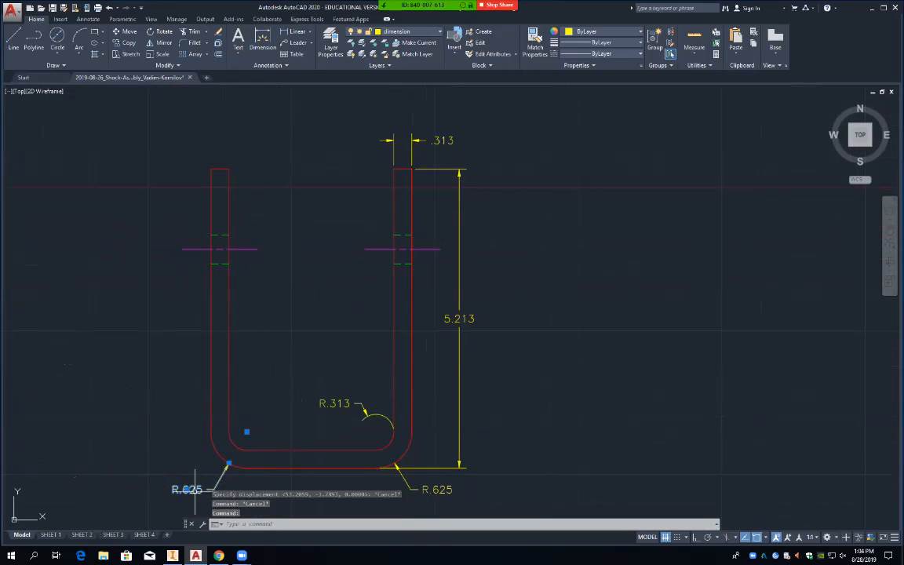
Delete the U-shaped bracket's remaining dimensions: both R.625 radii, the right R.313 radius, the 5.213 height and the .313 thickness.
key("Delete")
left_click(349, 404)
key("Delete")
left_click(428, 467)
key("Delete")
left_click(433, 490)
key("Delete")
left_click(399, 141)
key("Delete")
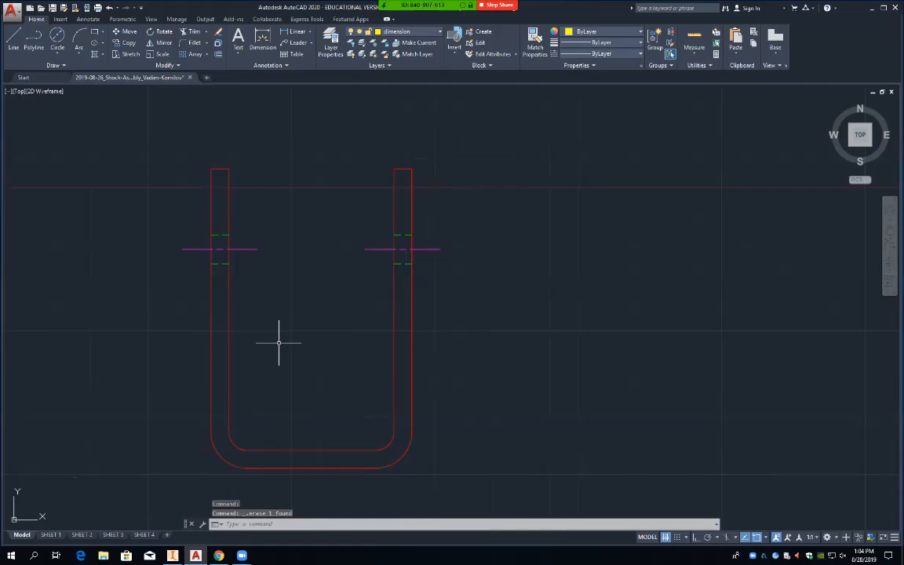
Move the undimensioned U-shaped bracket front view over to just above the middle channel of the copied hat-shaped bracket.
left_click_drag(276, 345, 337, 243)
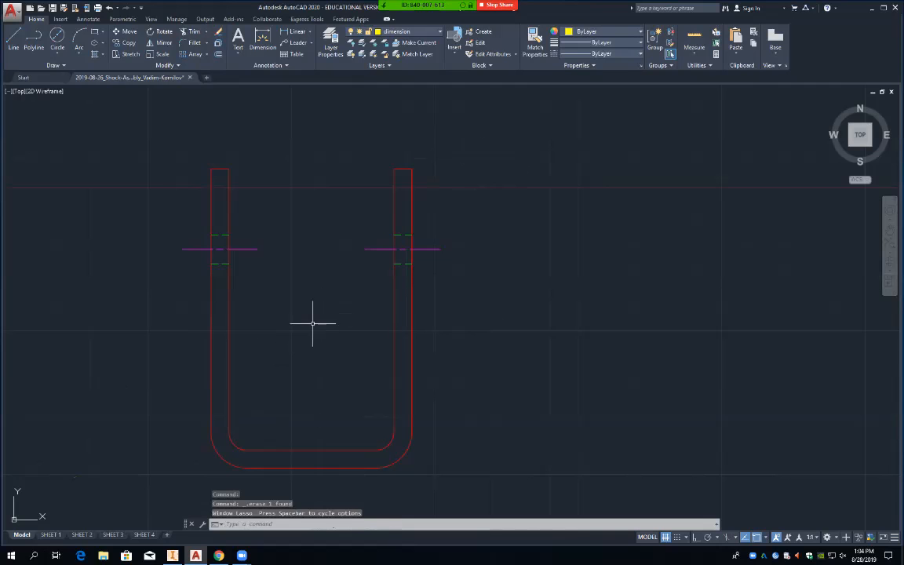
mouse_move(299, 345)
middle_mouse_down()
mouse_move(442, 252)
mouse_move(706, 318)
mouse_move(869, 315)
mouse_move(854, 338)
mouse_move(732, 309)
mouse_move(686, 308)
middle_mouse_up()
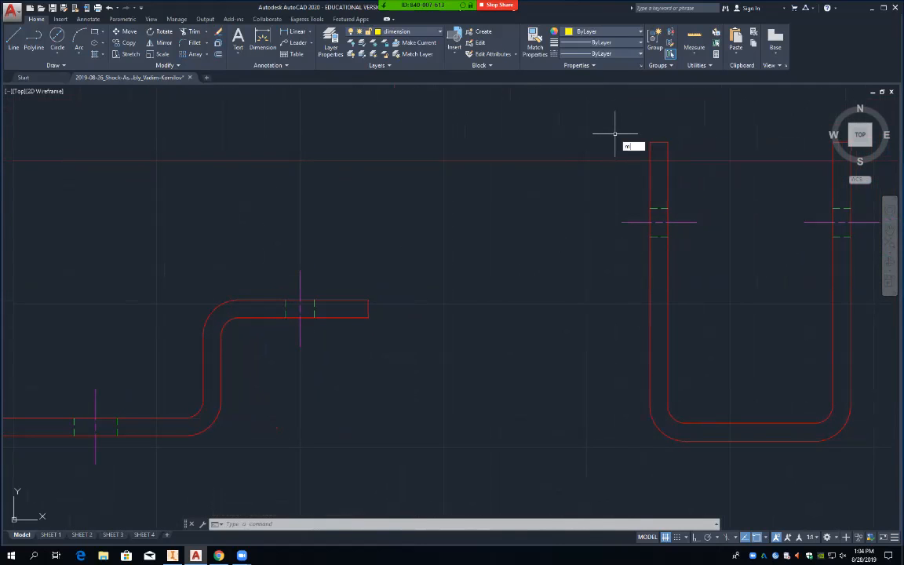
key("Return")
left_click(616, 105)
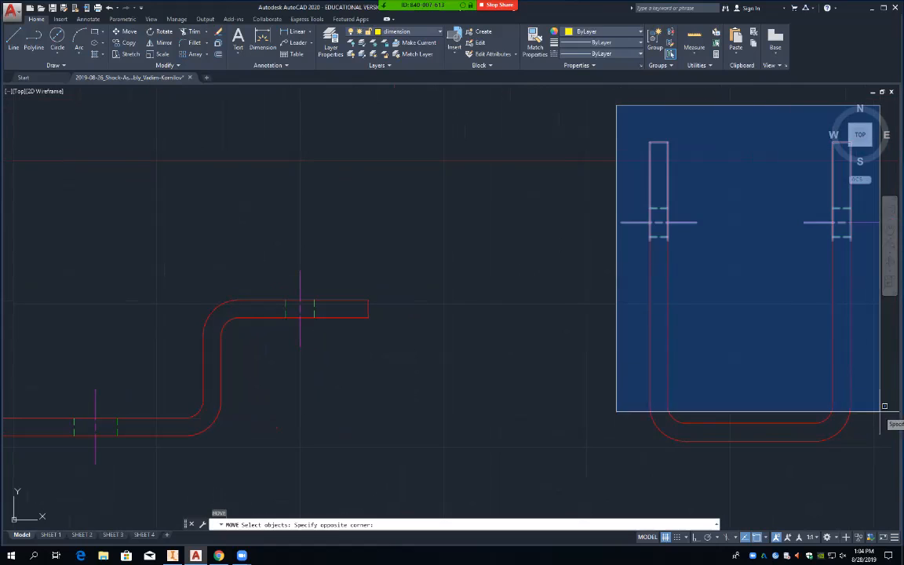
left_click(882, 414)
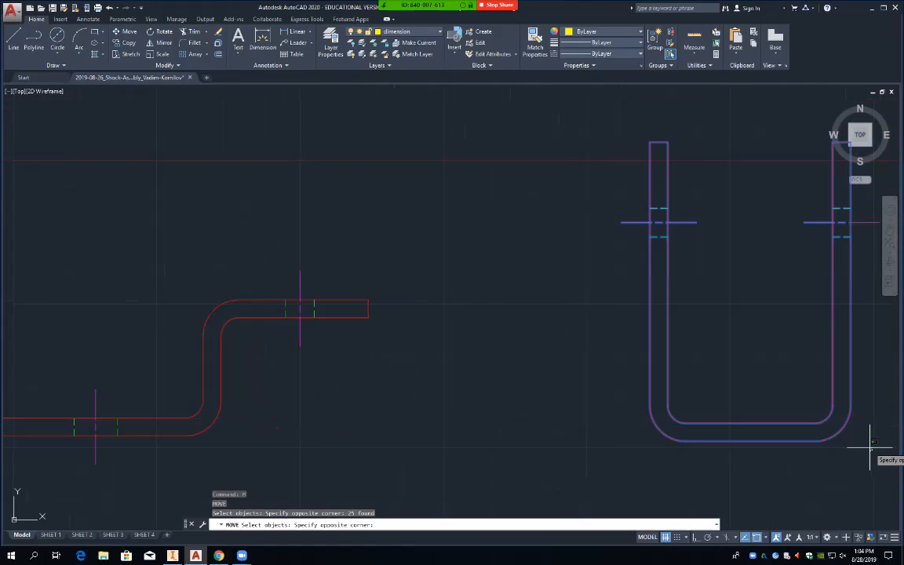
key("Return")
left_click(872, 448)
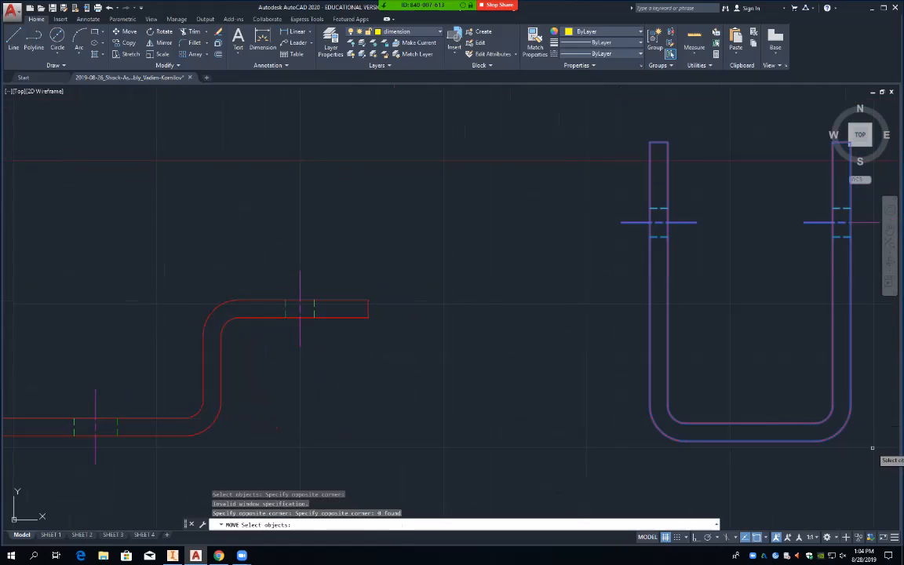
key("Return")
left_click(872, 439)
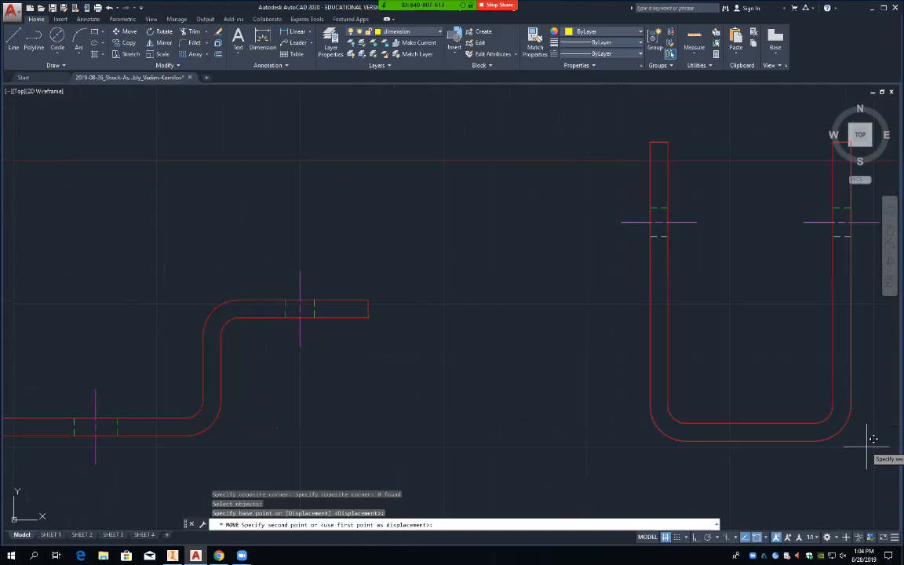
left_click(200, 310)
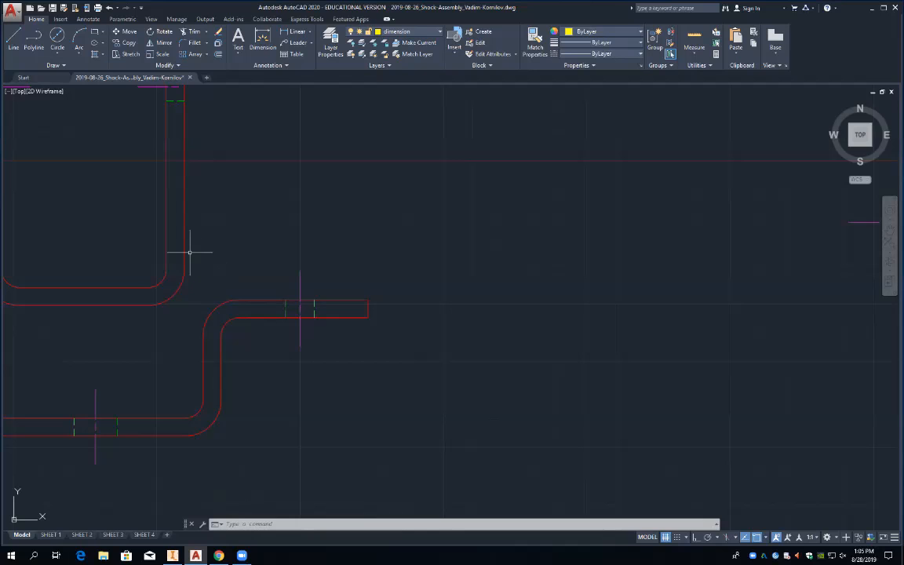
Try to move the U-shaped bracket's front view again from a free base point beside it, and undo that move.
middle_click_drag(101, 227, 398, 266)
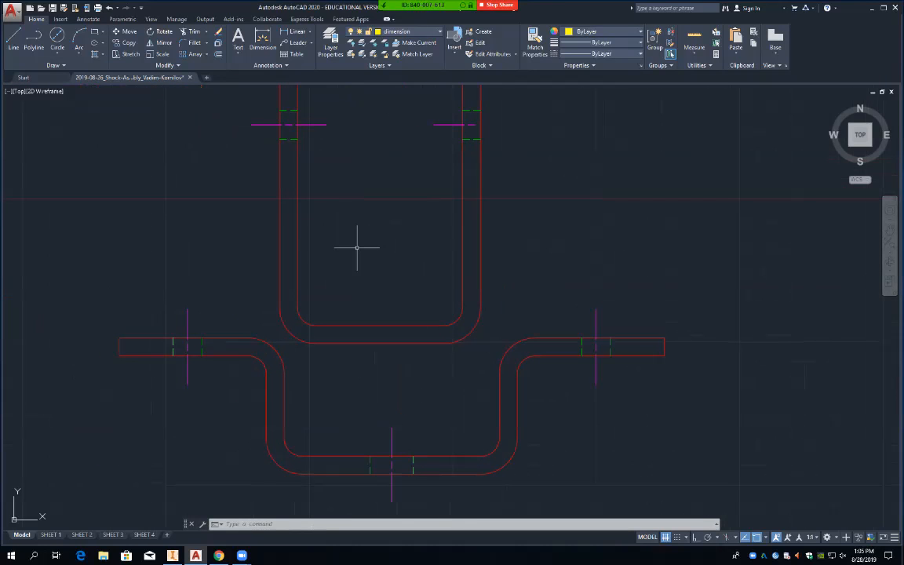
scroll(356, 248, "up", 2)
scroll(356, 248, "down", 2)
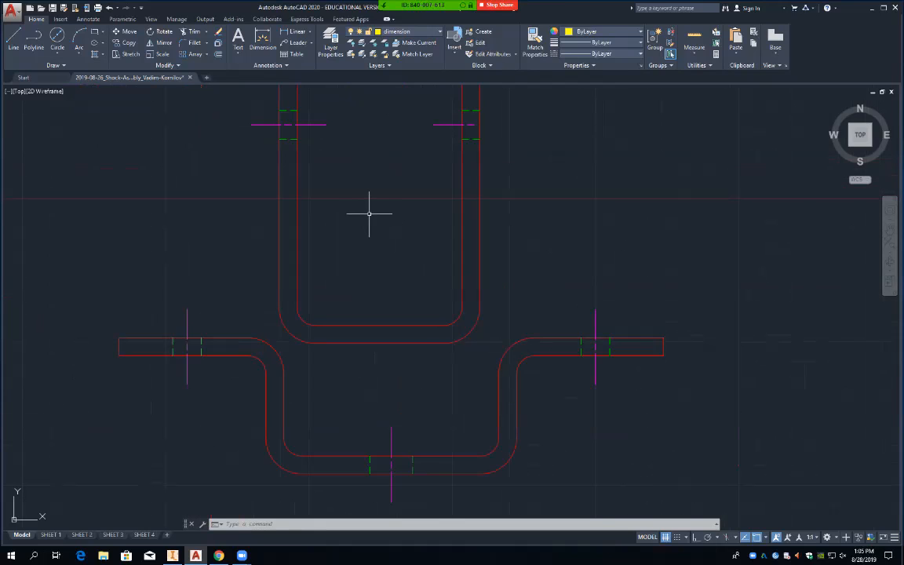
scroll(368, 213, "down", 2)
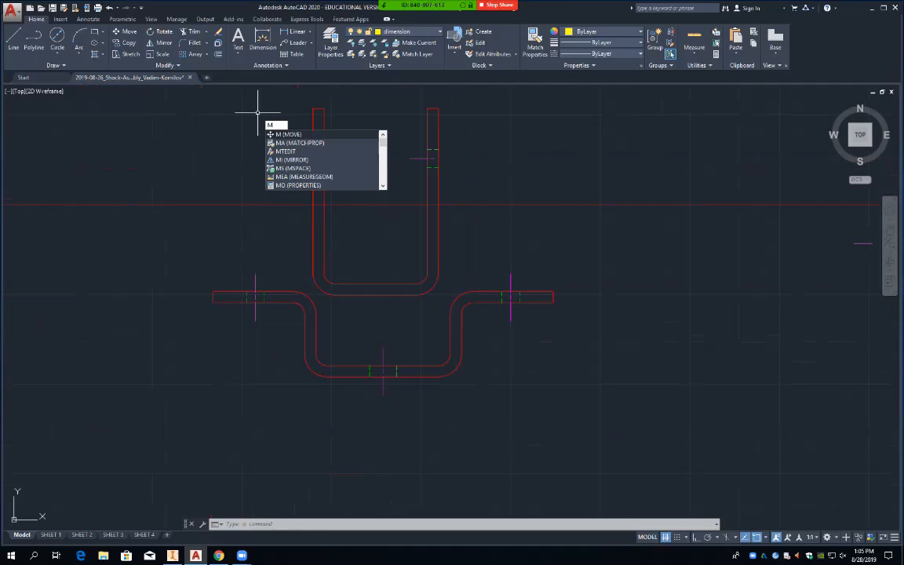
key("Return")
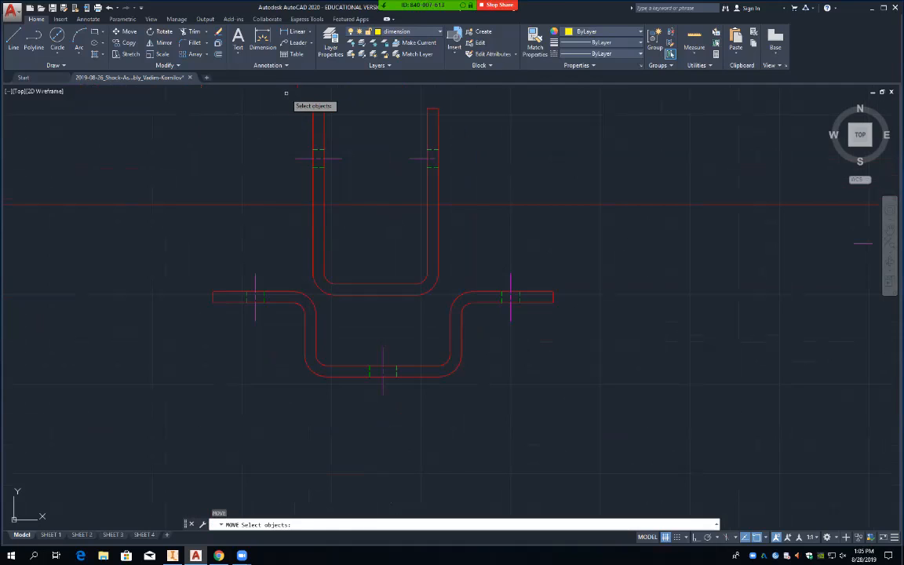
left_click(286, 93)
left_click(456, 290)
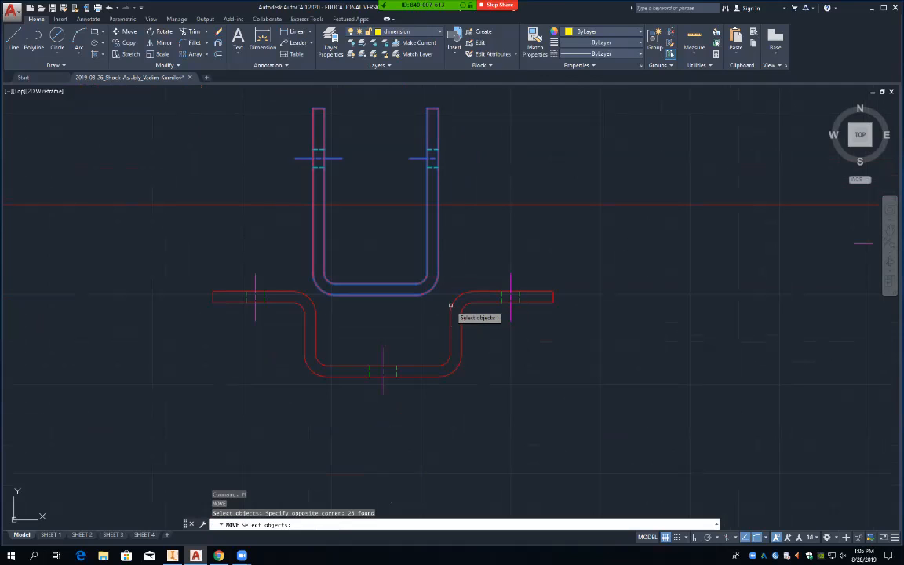
key("Return")
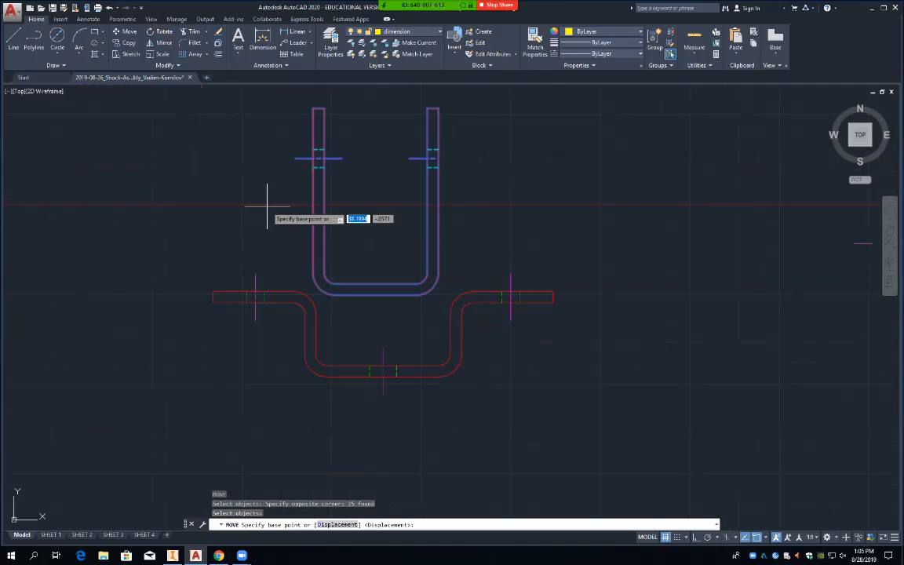
left_click(267, 206)
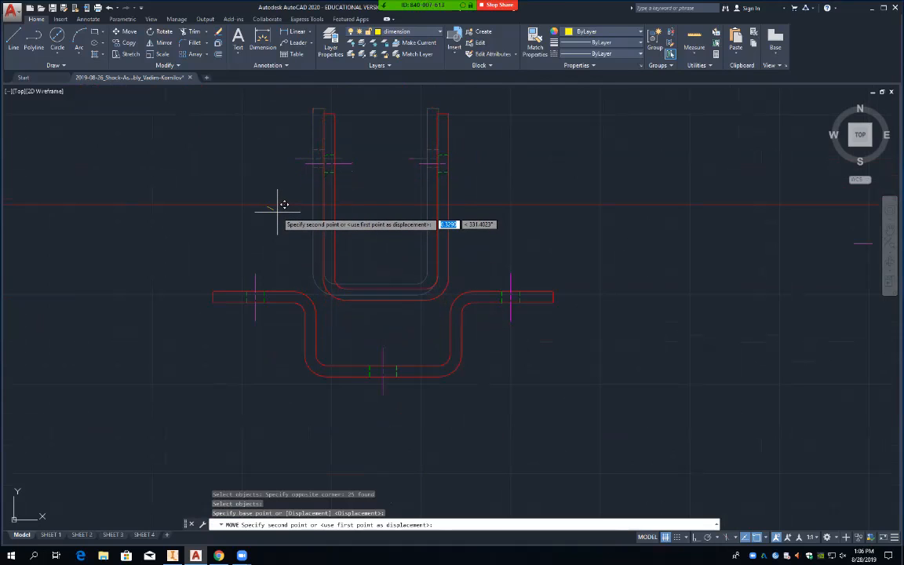
key("Return")
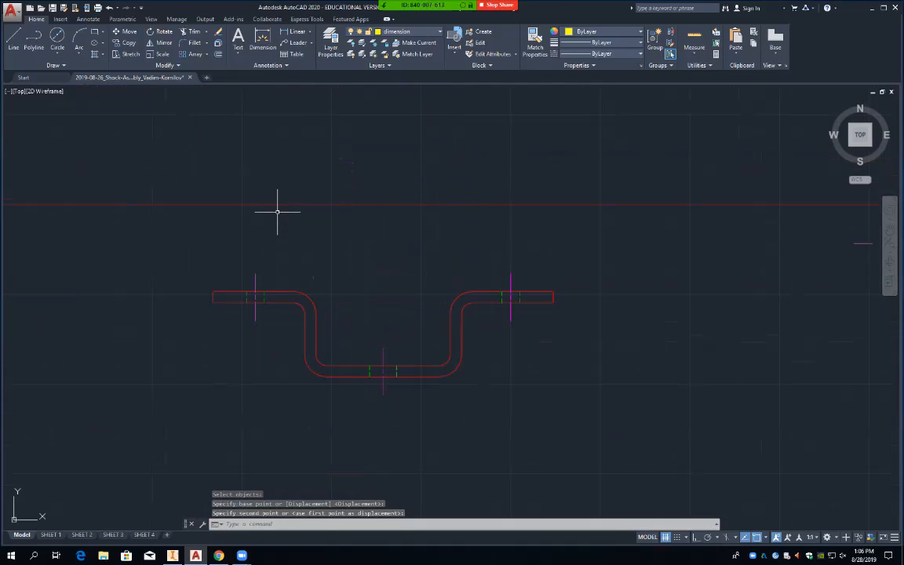
key("Escape")
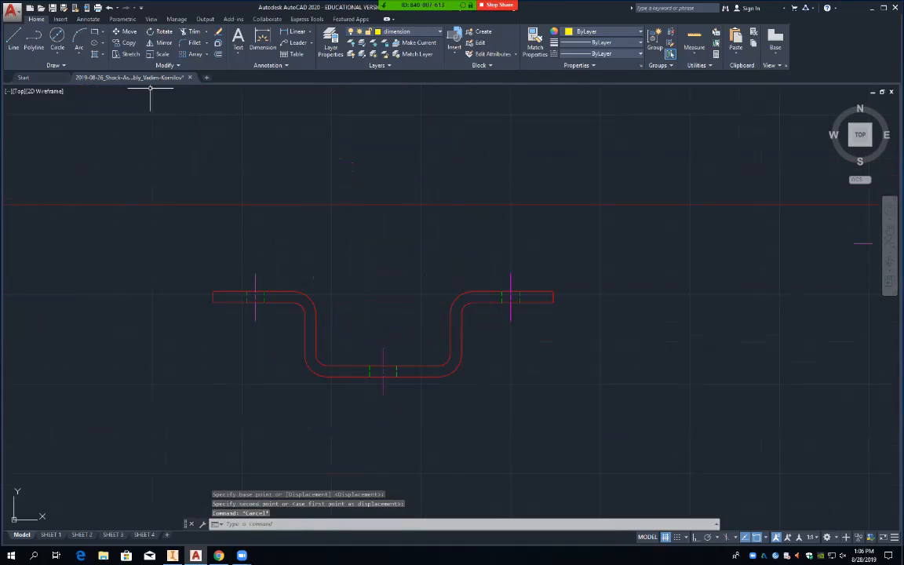
key("ctrl+z")
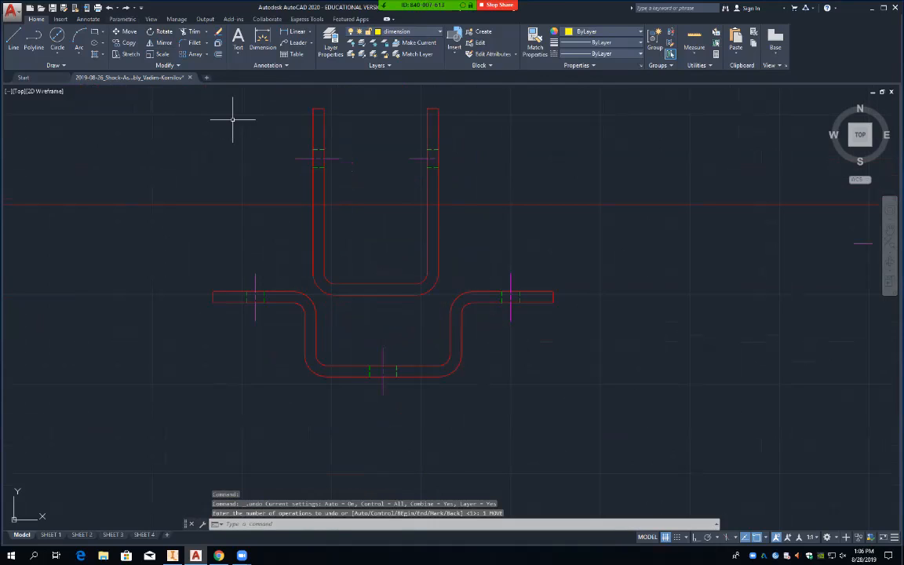
Try to move the ring's front view with its 1.250 dimension from the part views into the hat-shaped bracket's channel, and undo it.
left_click(605, 177)
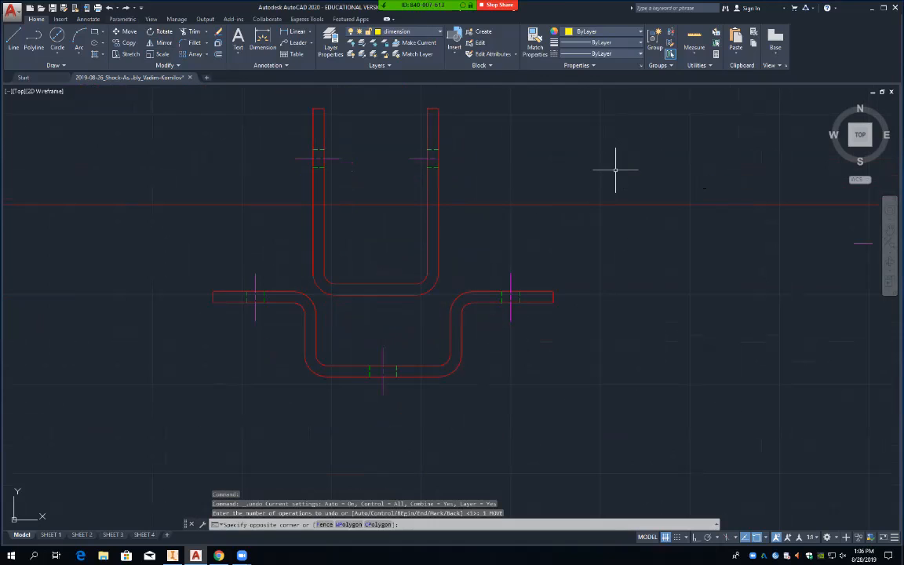
left_click(614, 165)
middle_click_drag(614, 162, 286, 561)
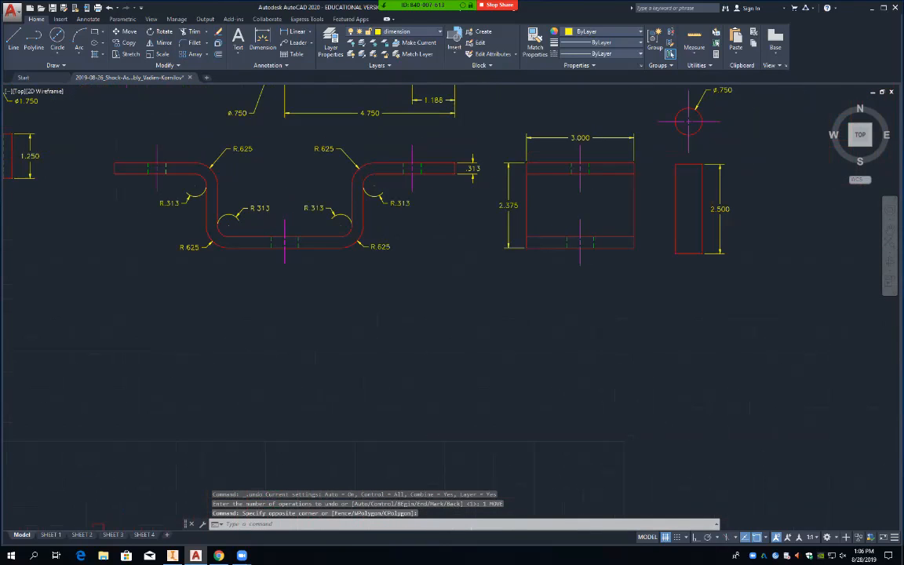
mouse_move(396, 339)
middle_mouse_down()
mouse_move(719, 434)
mouse_move(752, 419)
middle_mouse_up()
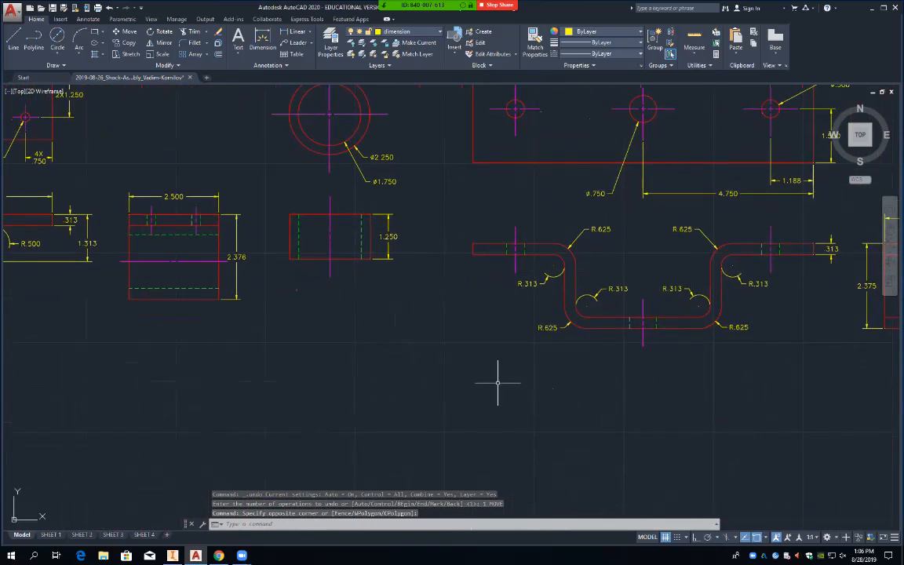
type("mi")
key("Return")
left_click(270, 183)
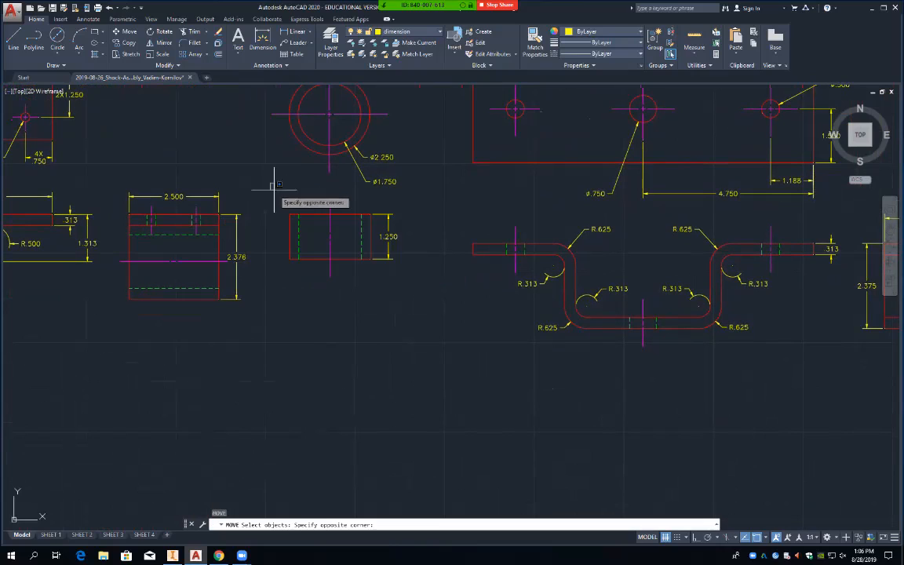
left_click(415, 282)
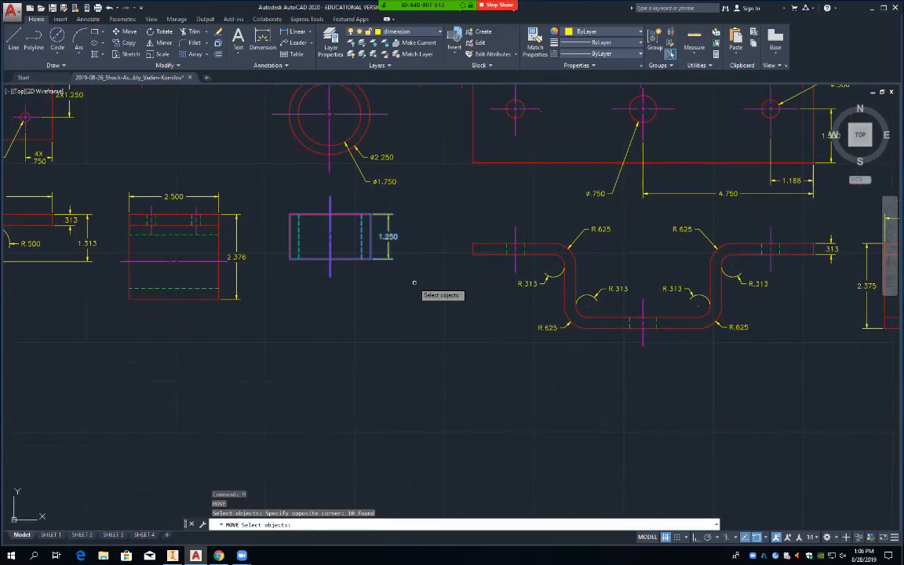
key("Return")
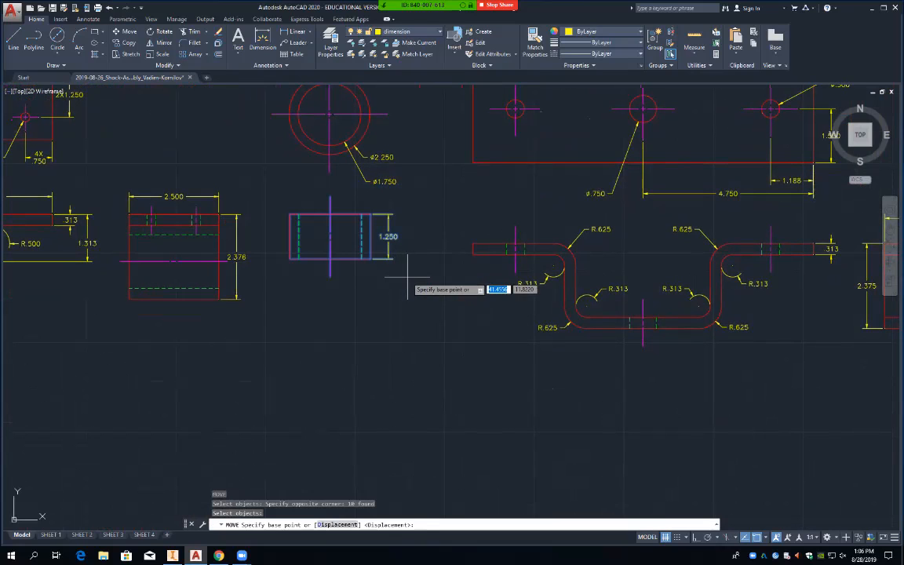
left_click(408, 277)
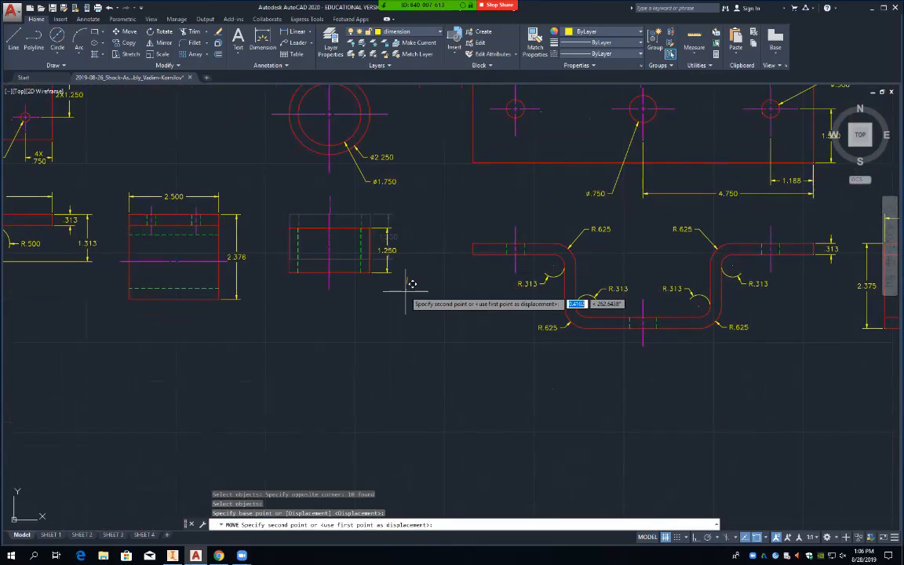
mouse_move(353, 413)
middle_mouse_down()
mouse_move(362, 258)
mouse_move(594, 1)
mouse_move(494, 39)
middle_mouse_up()
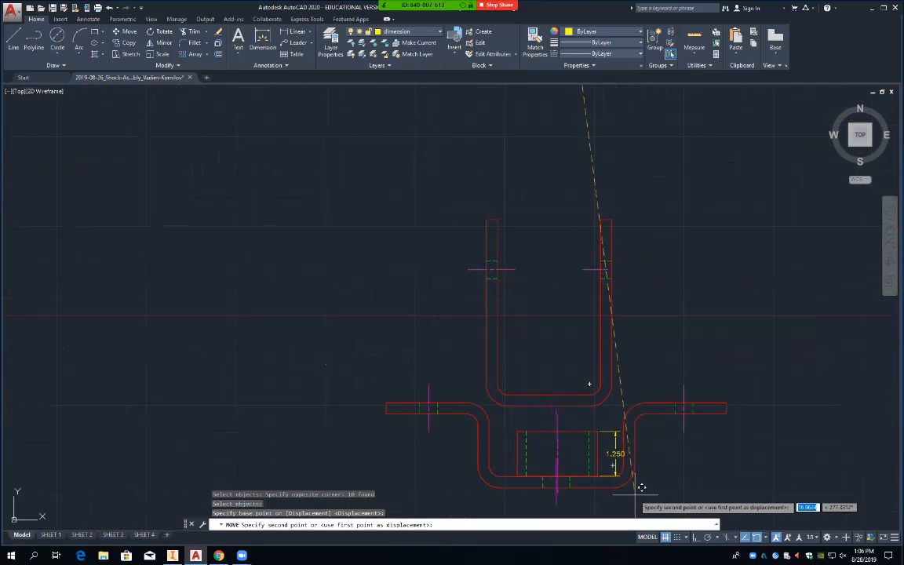
left_click(628, 463)
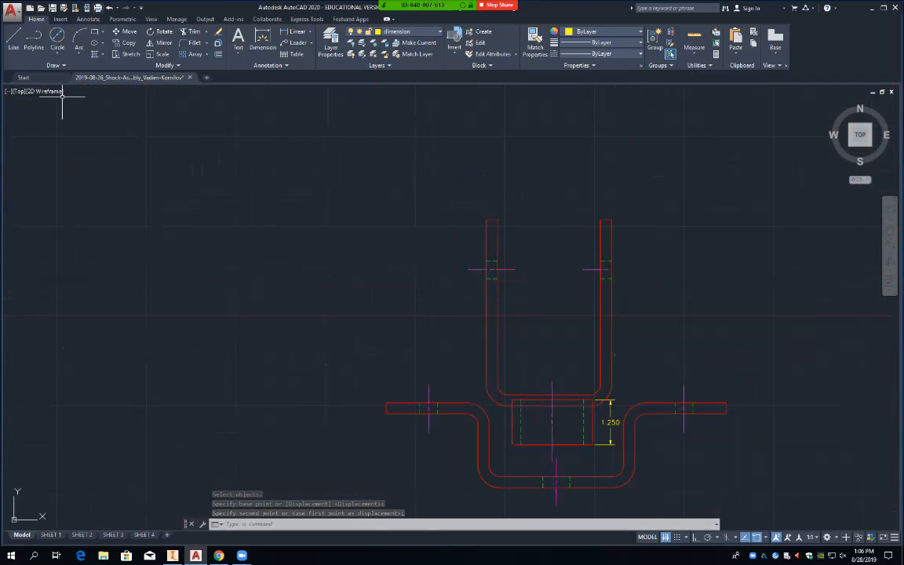
left_click(108, 7)
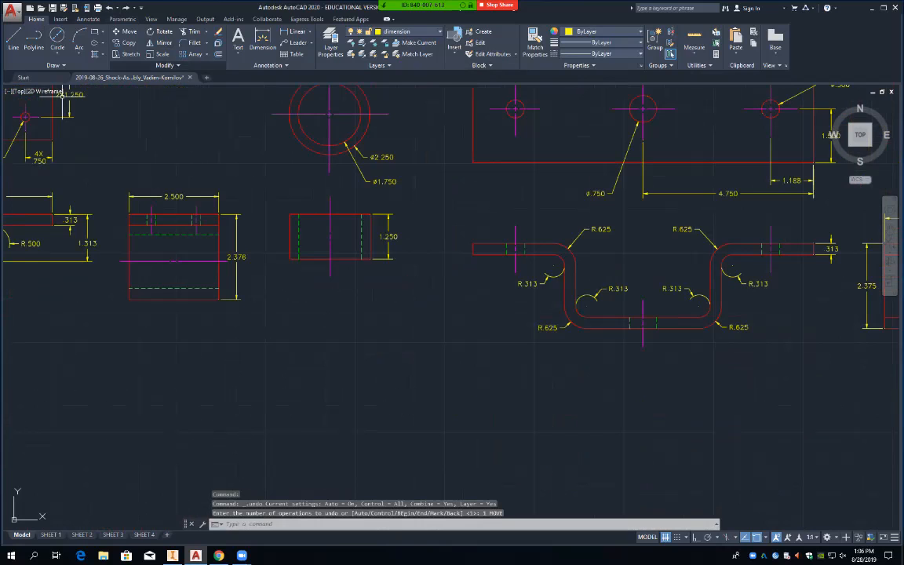
Move the ring's front view with its 1.250 dimension from its bottom centre onto the centre of the hat-shaped bracket's channel floor.
key("Return")
left_click(266, 190)
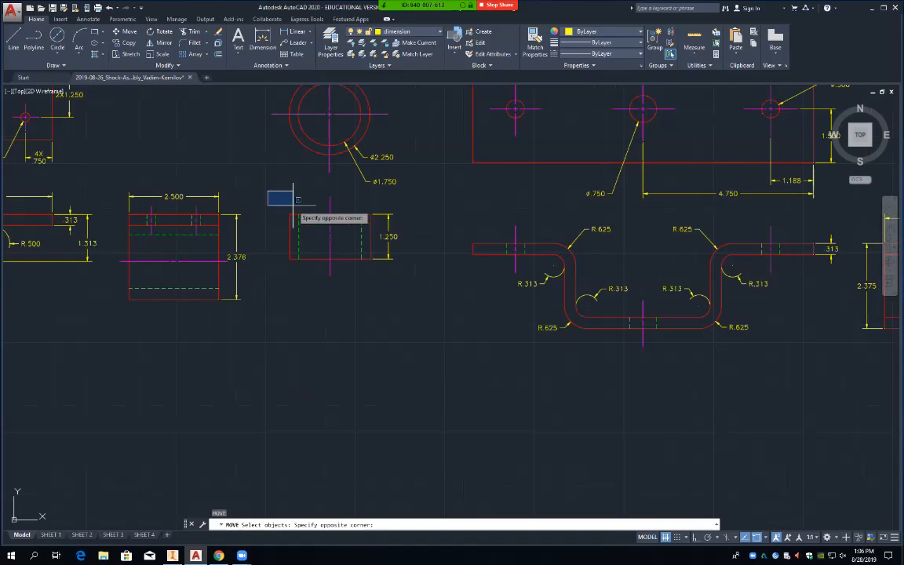
left_click(431, 289)
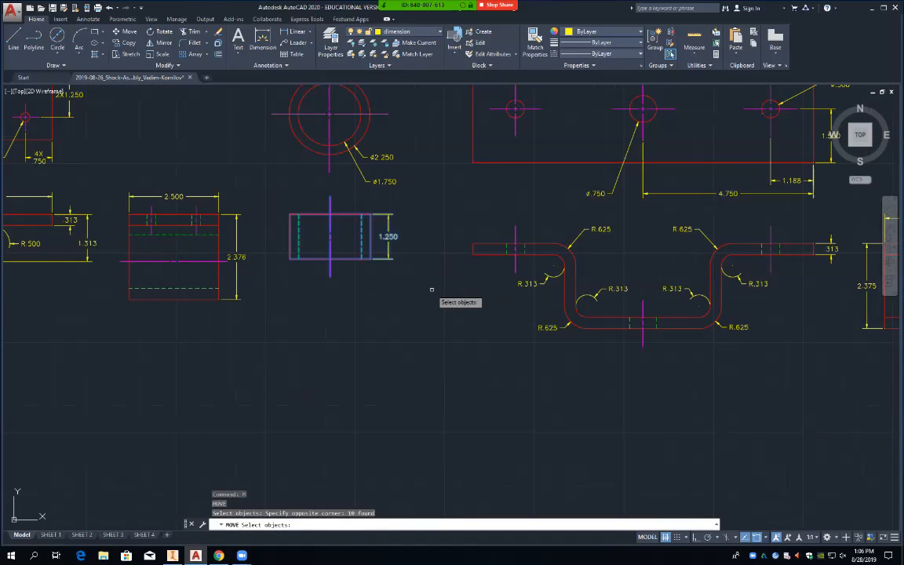
key("Return")
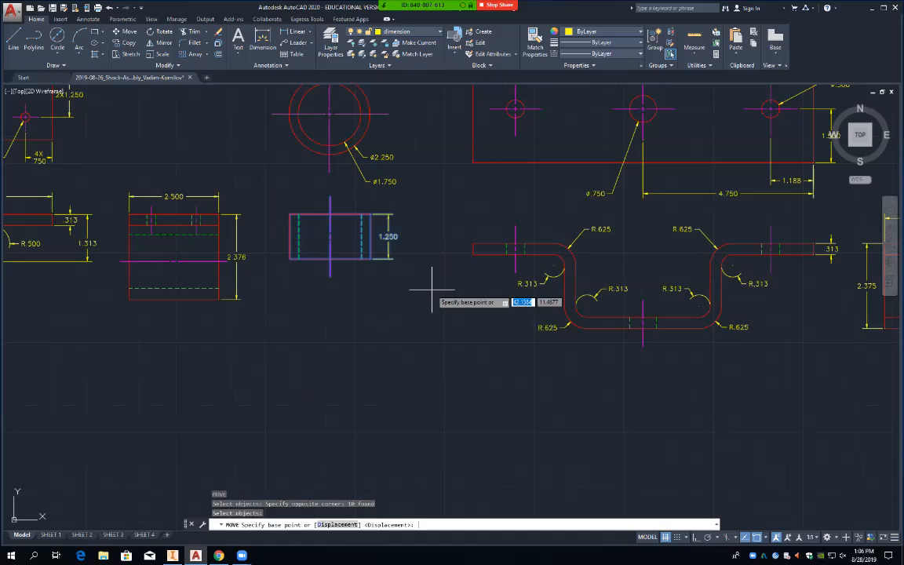
left_click(330, 259)
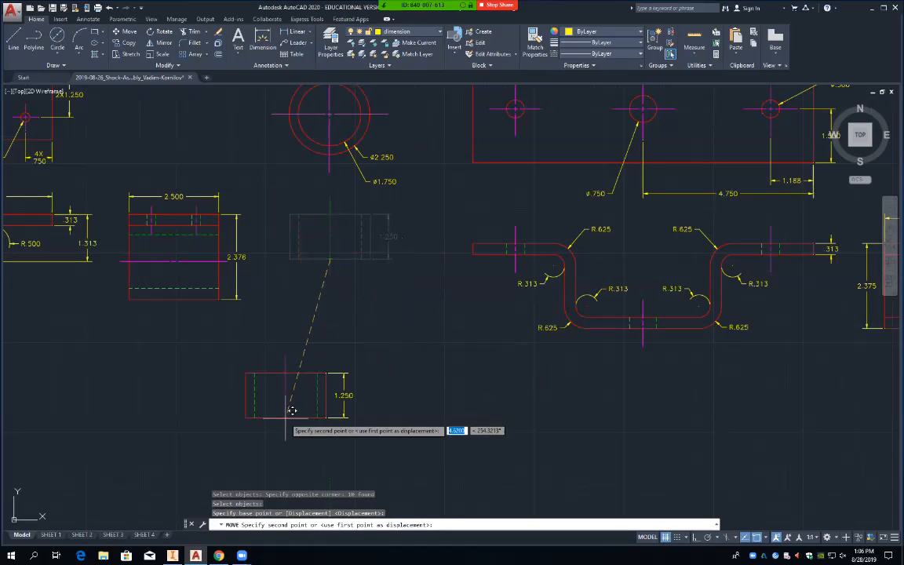
middle_click_drag(256, 462, 485, 30)
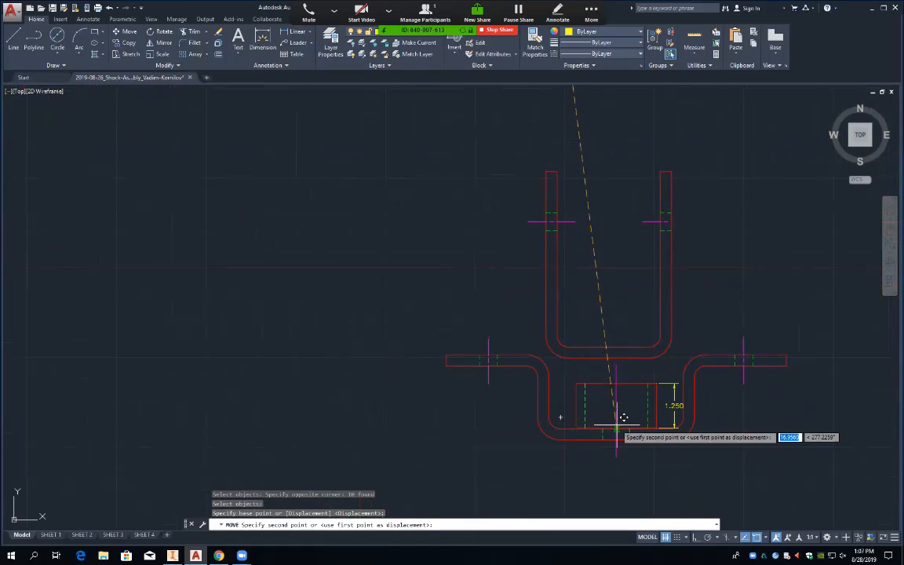
scroll(623, 418, "up", 5)
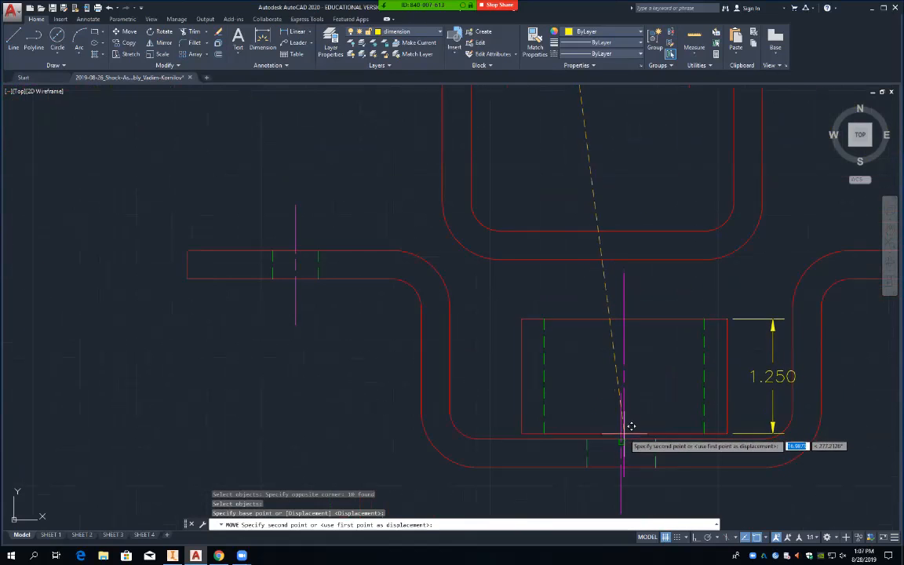
left_click(623, 436)
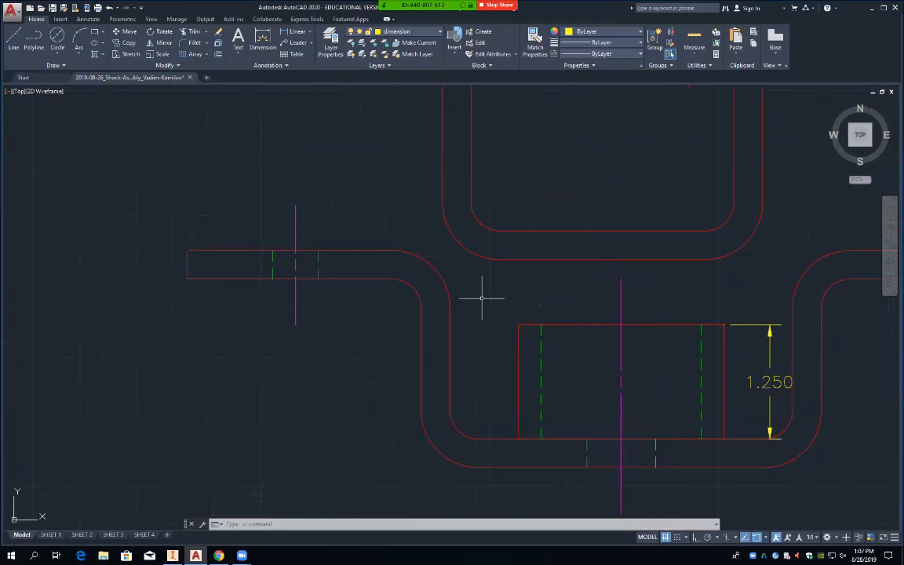
Delete the 1.250 height dimension from the ring's front view in the assembly.
mouse_move(495, 300)
middle_mouse_down()
mouse_move(371, 345)
mouse_move(87, 542)
middle_mouse_up()
scroll(101, 518, "down", 4)
mouse_move(243, 465)
middle_mouse_down()
mouse_move(248, 448)
mouse_move(434, 309)
mouse_move(500, 306)
middle_mouse_up()
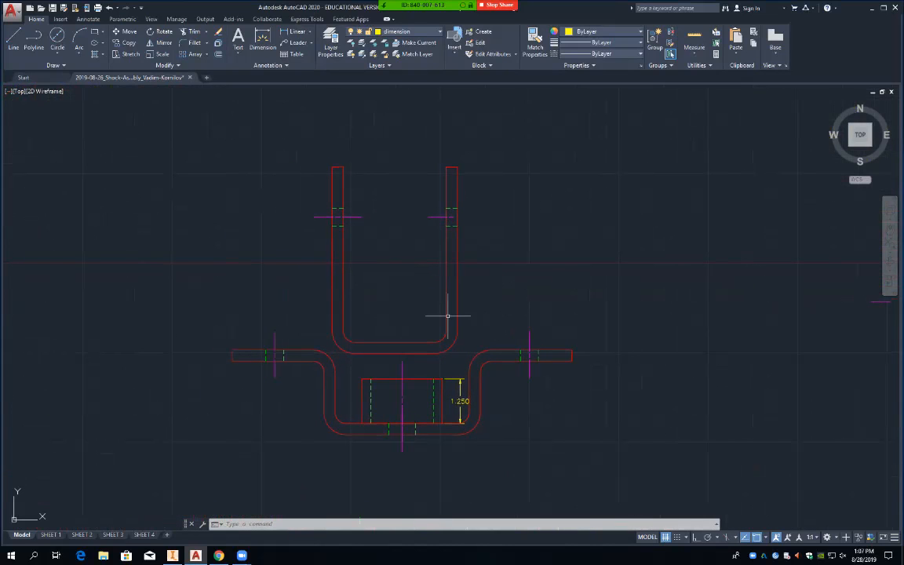
left_click(453, 379)
key("Delete")
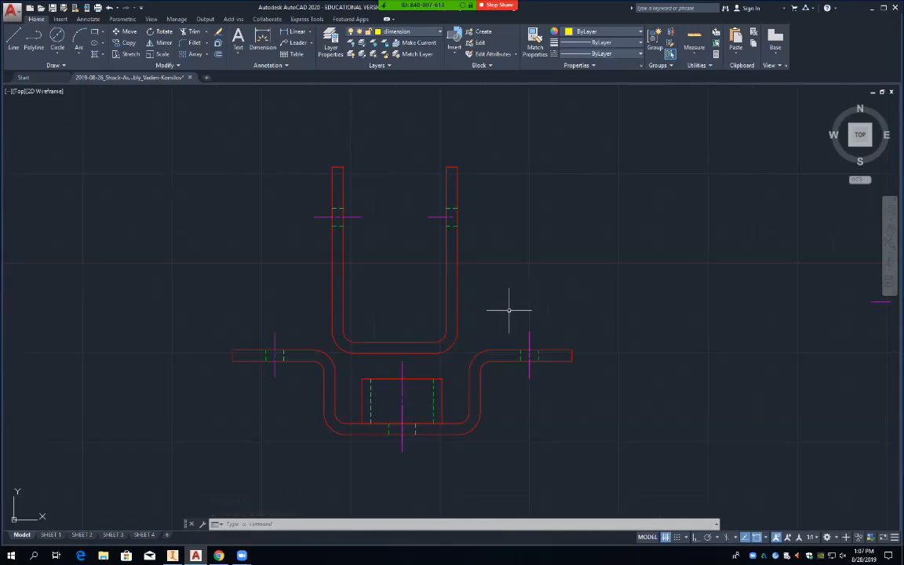
Move the U-shaped bracket's front view from its bottom edge's midpoint onto the midpoint of the ring's top edge.
type("m")
key("Return")
left_click(312, 153)
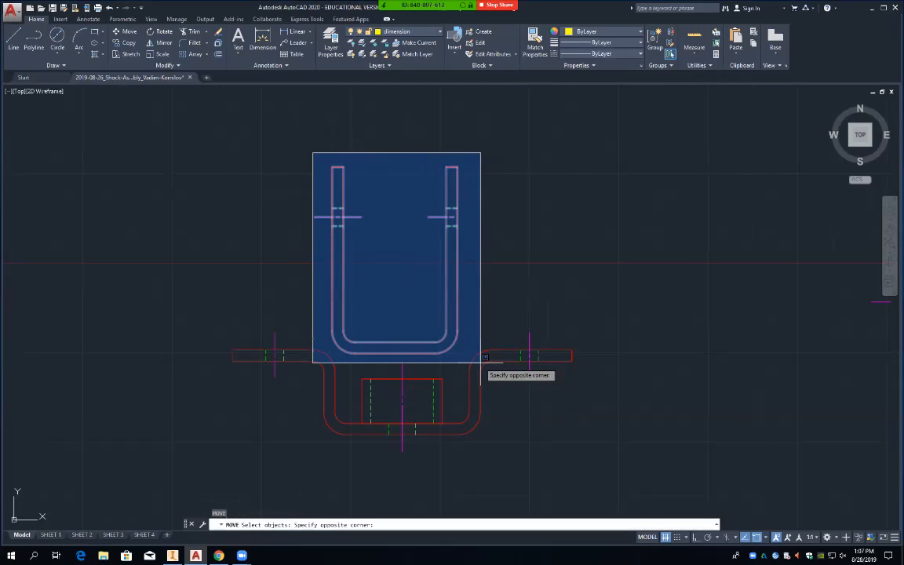
left_click(484, 358)
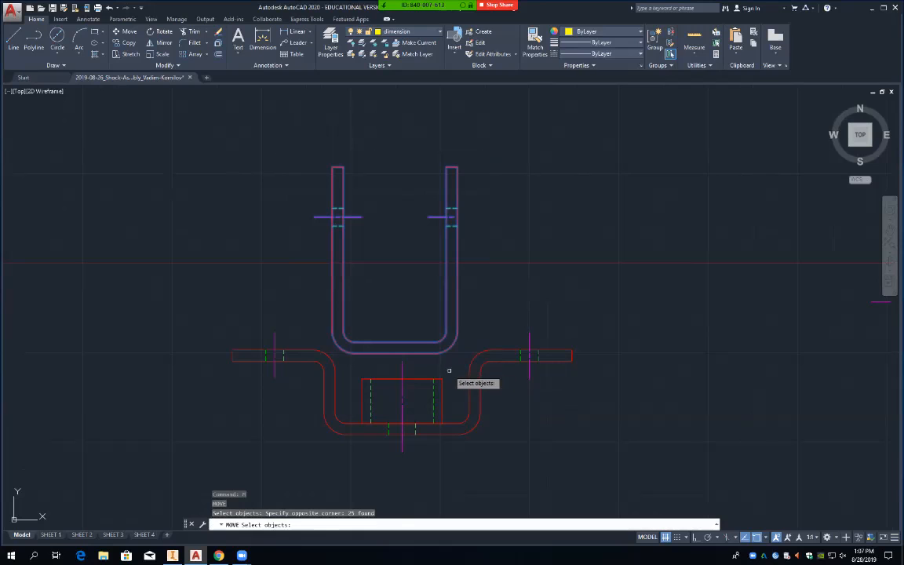
key("Return")
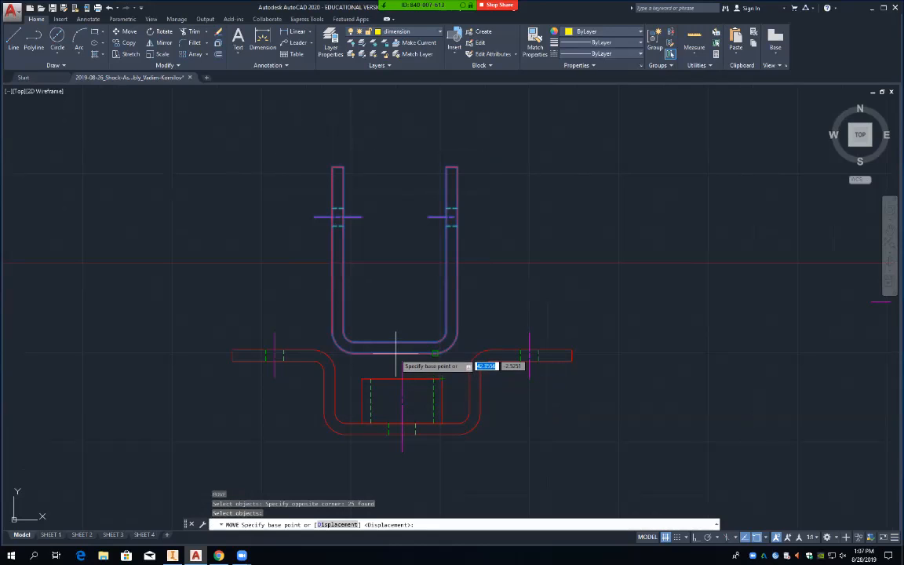
type("m")
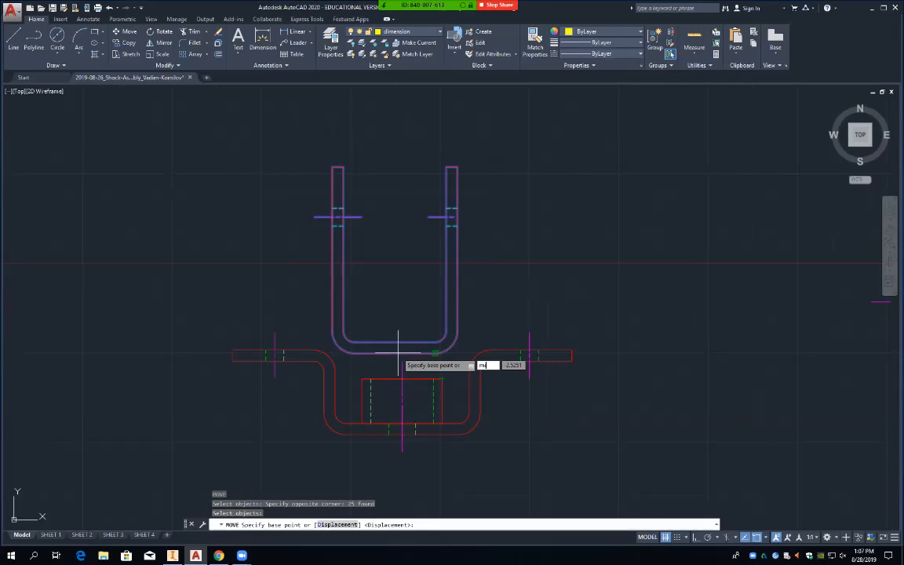
type("id")
key("Return")
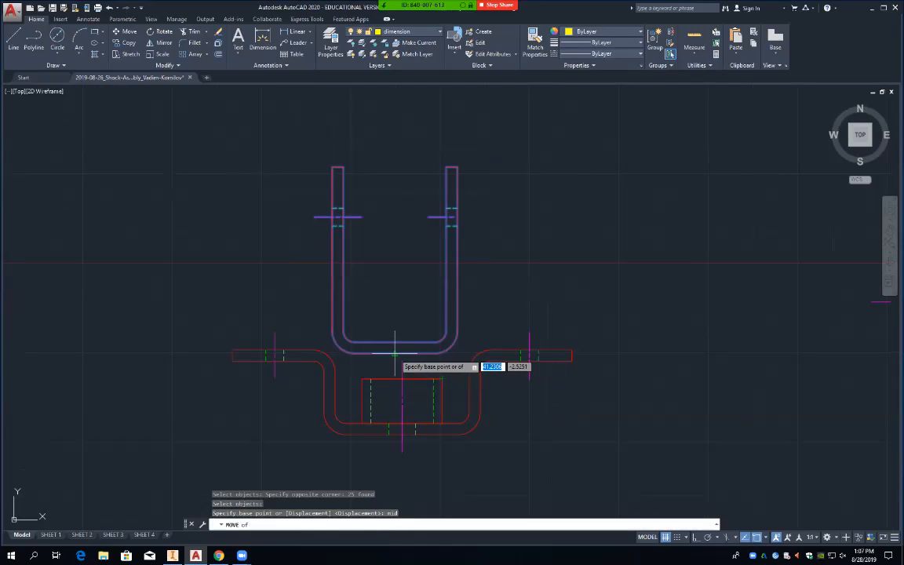
left_click(395, 354)
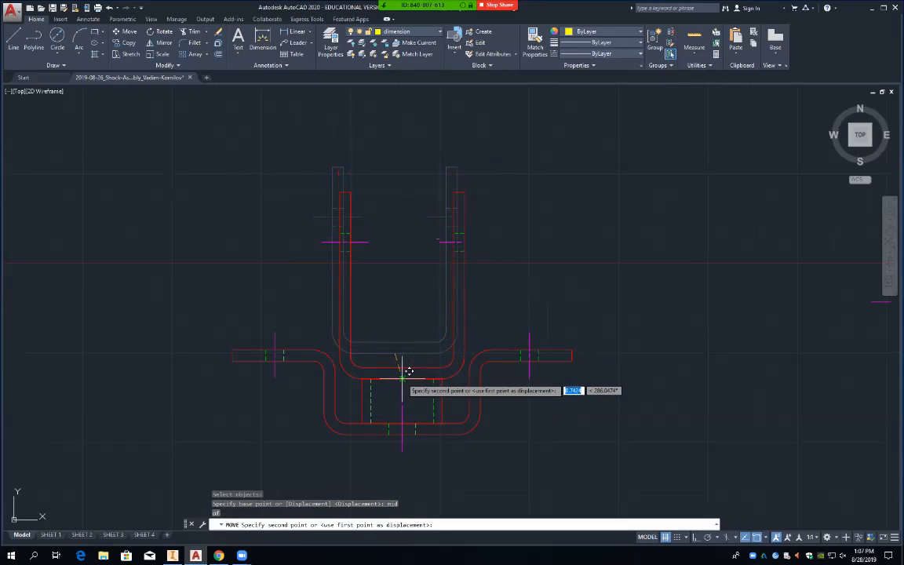
left_click(401, 379)
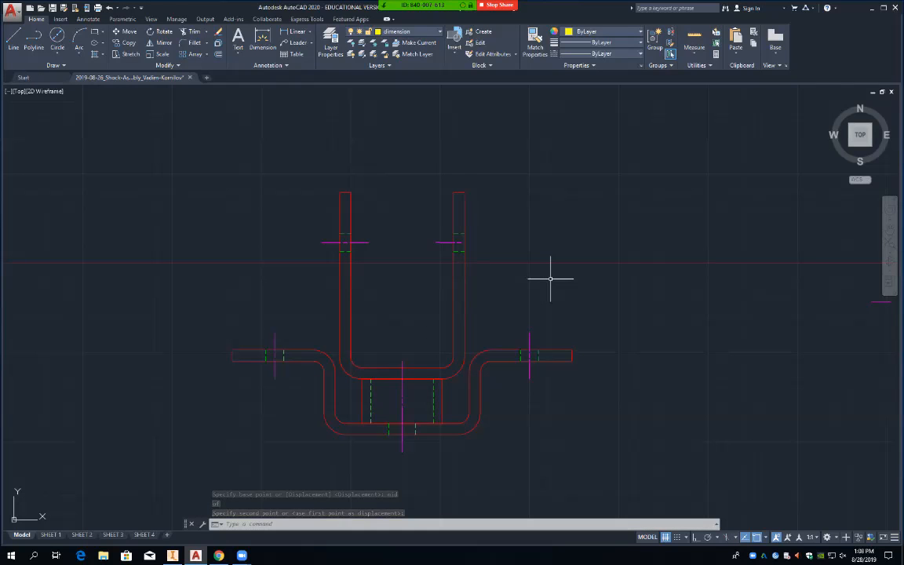
Copy the pin's front view with its 2.500 dimension, from its bottom midpoint, to the free space below the hat-shaped bracket's channel.
mouse_move(672, 241)
middle_mouse_down()
mouse_move(321, 455)
mouse_move(225, 564)
middle_mouse_up()
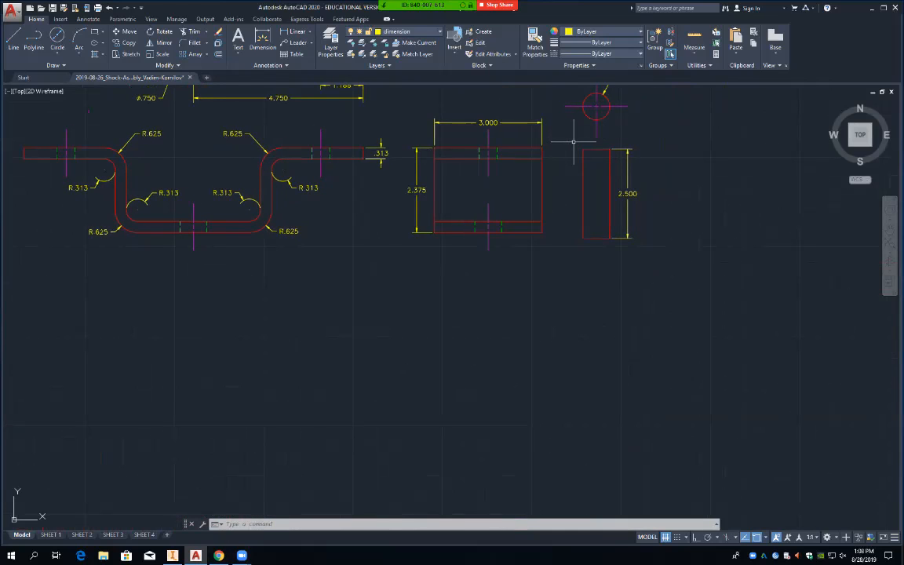
type("o")
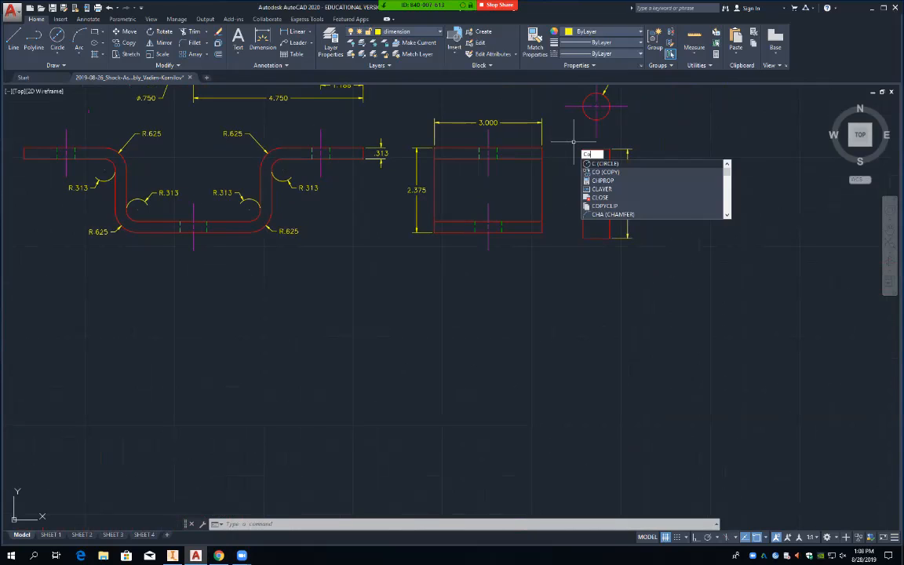
key("Return")
left_click(573, 143)
left_click(653, 255)
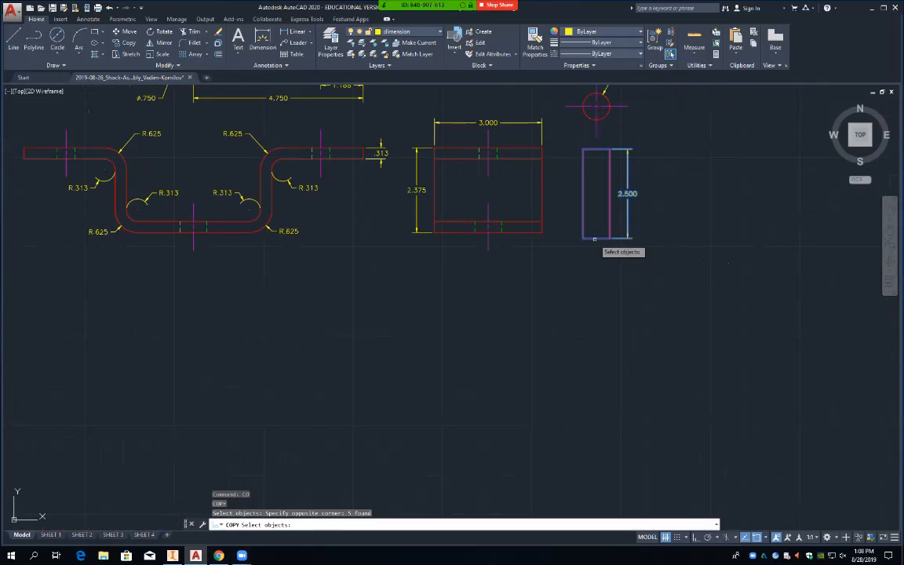
key("Return")
type("mid")
key("Return")
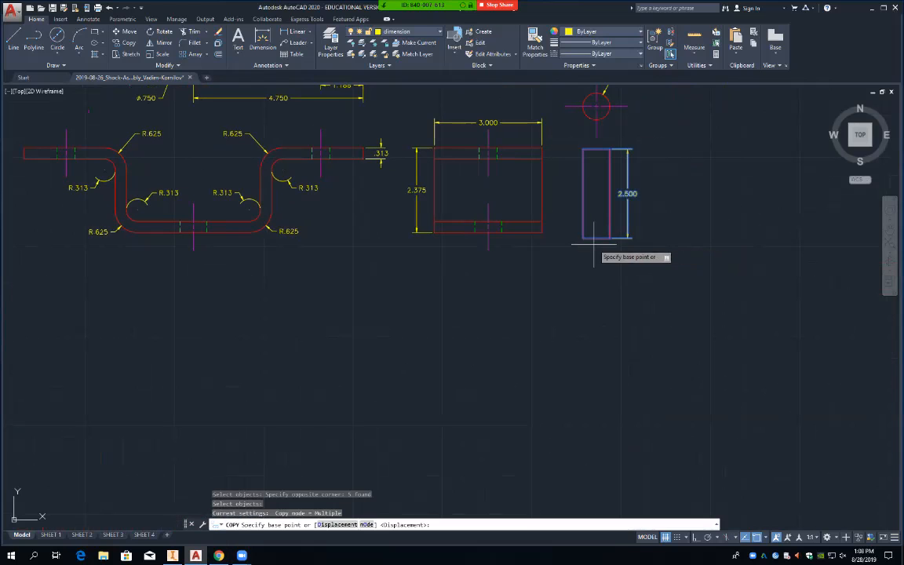
left_click(597, 237)
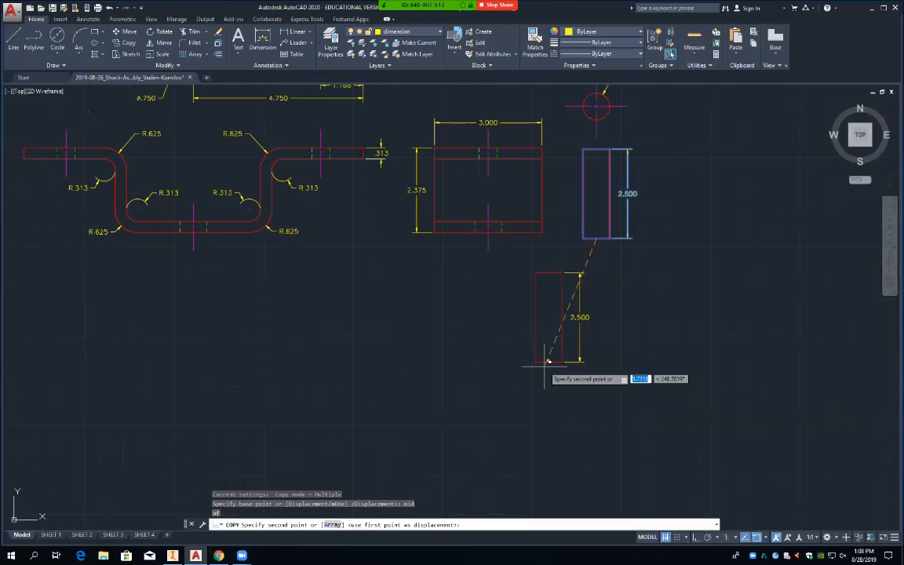
mouse_move(333, 435)
middle_mouse_down()
mouse_move(555, 248)
mouse_move(702, 181)
middle_mouse_up()
middle_click_drag(541, 303, 682, 185)
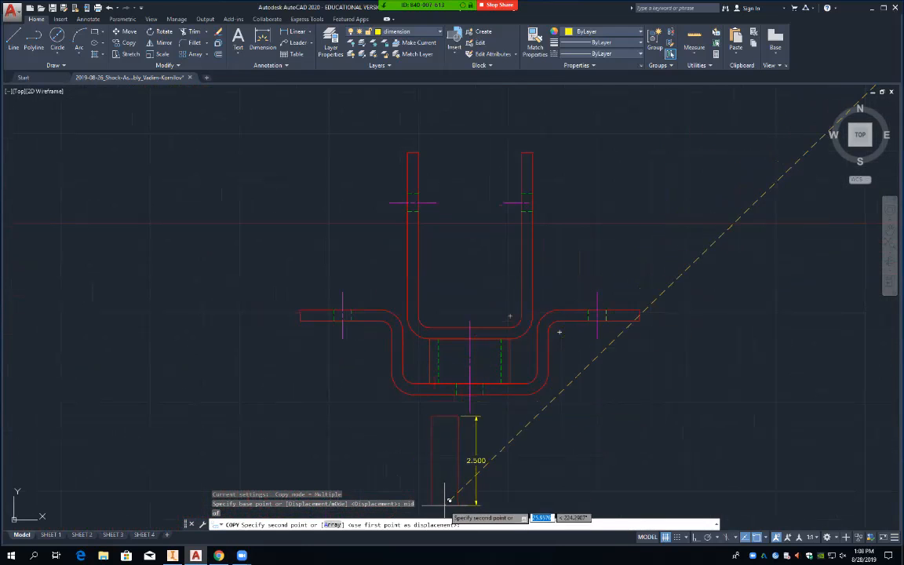
middle_click_drag(470, 491, 521, 393)
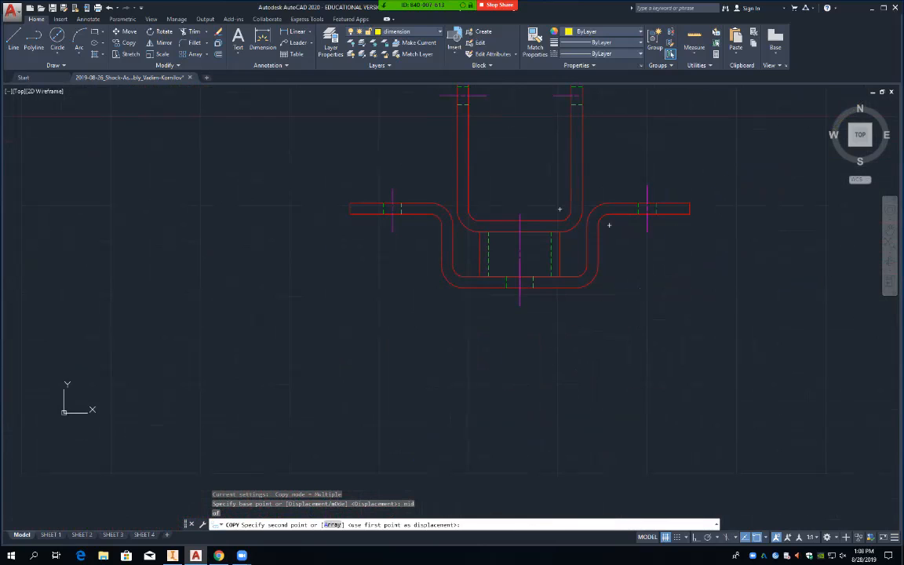
left_click(520, 426)
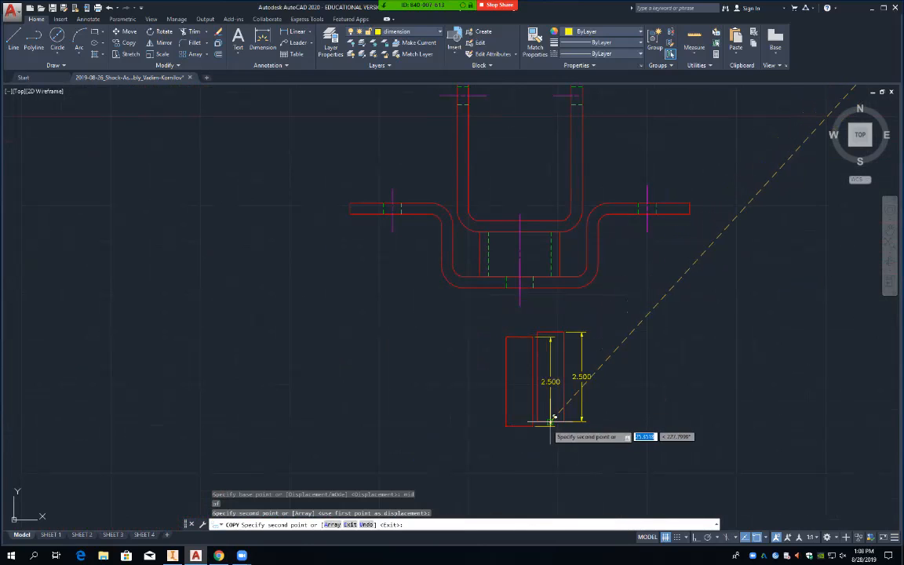
key("Return")
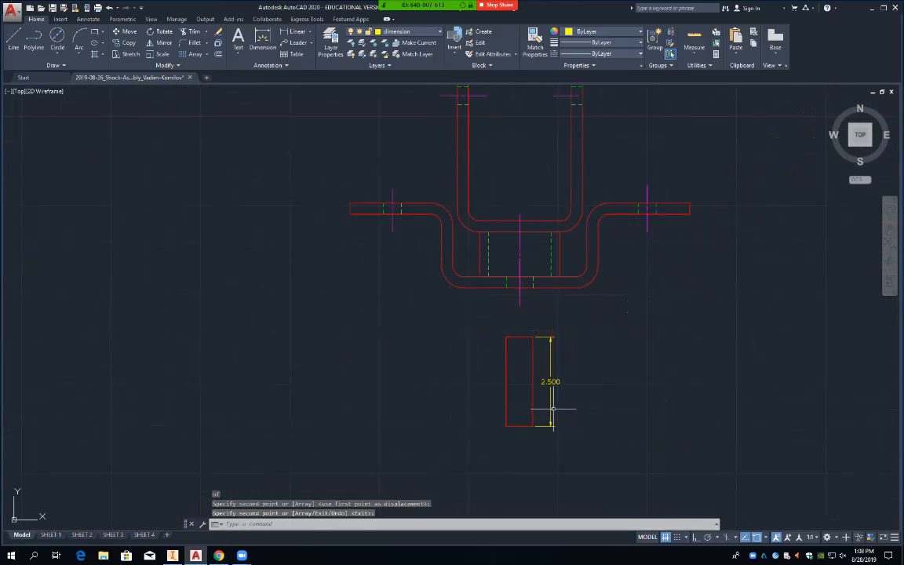
Delete the copied pin's 2.500 dimension and move the pin from its top midpoint to the midpoint of the U-shaped bracket's bottom edge.
left_click(550, 426)
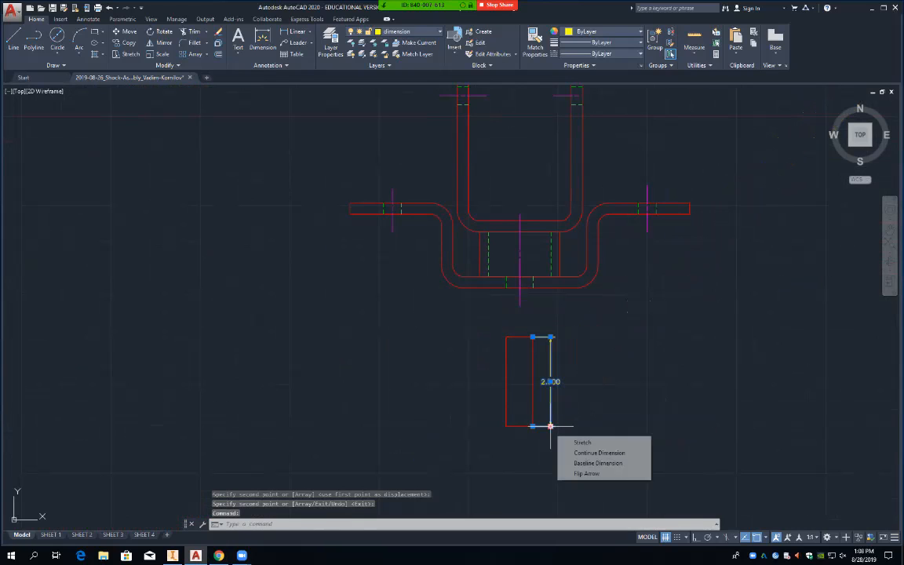
key("Delete")
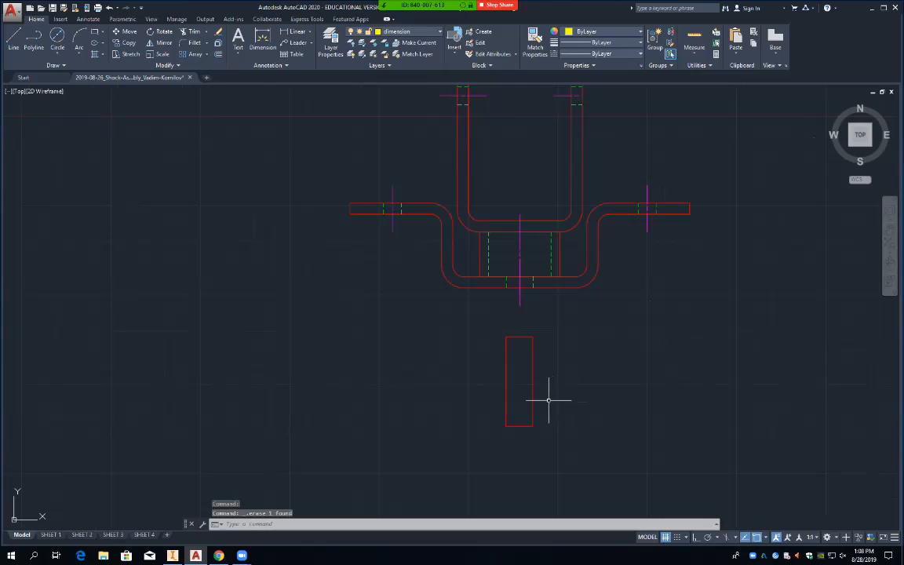
type("m")
key("Return")
left_click(496, 439)
left_click(542, 322)
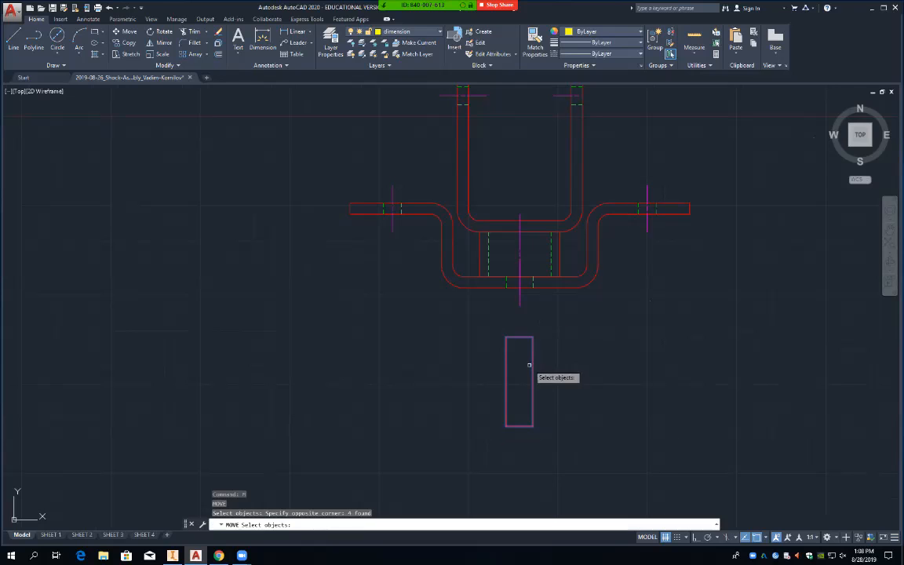
key("Return")
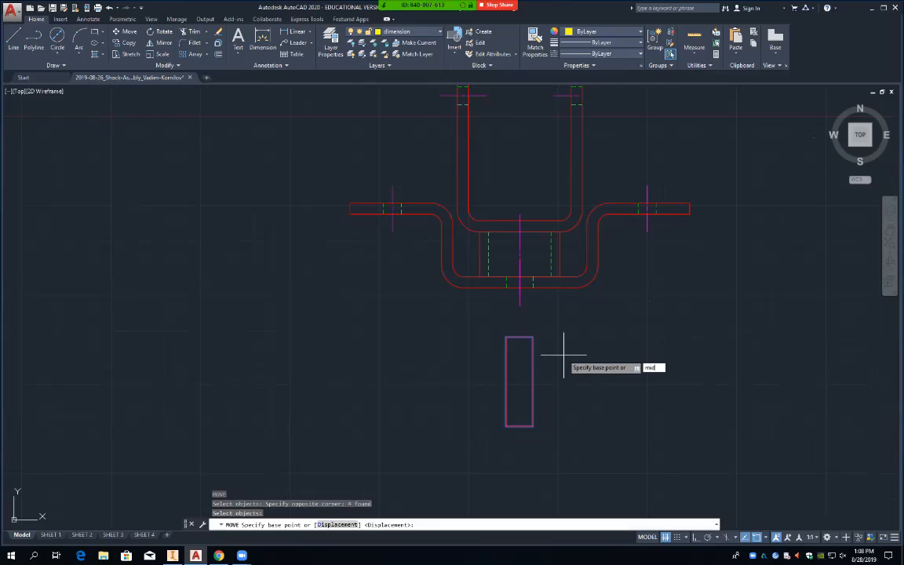
type("mid")
key("Return")
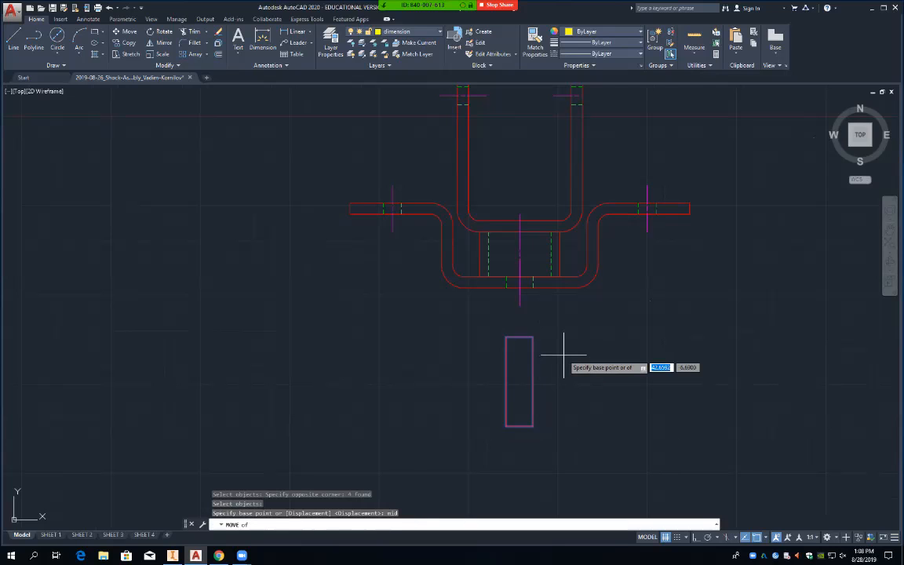
left_click(519, 338)
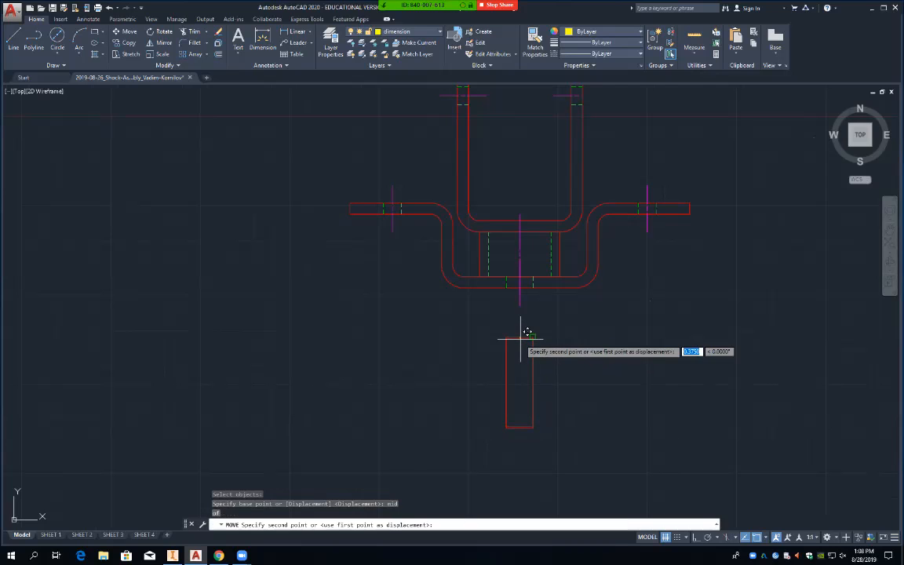
left_click(520, 233)
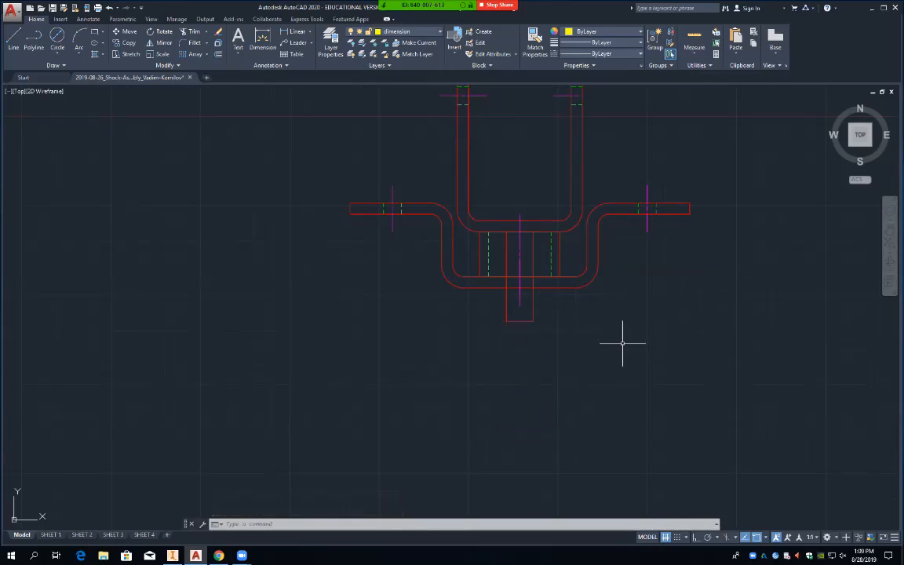
Trim the pin's two vertical edges between the upper and lower lines of the hat-shaped bracket's channel floor.
type("r")
key("Return")
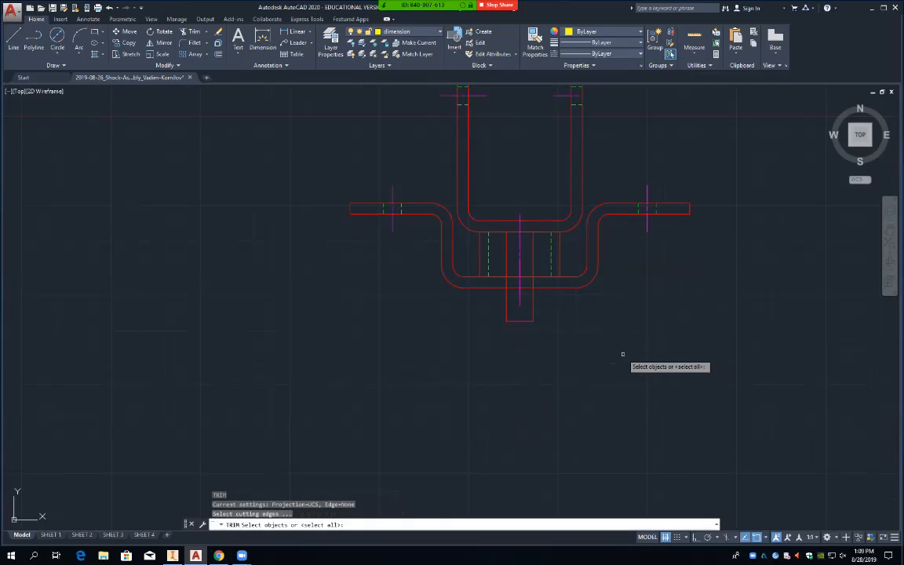
left_click(540, 277)
left_click(545, 288)
key("Return")
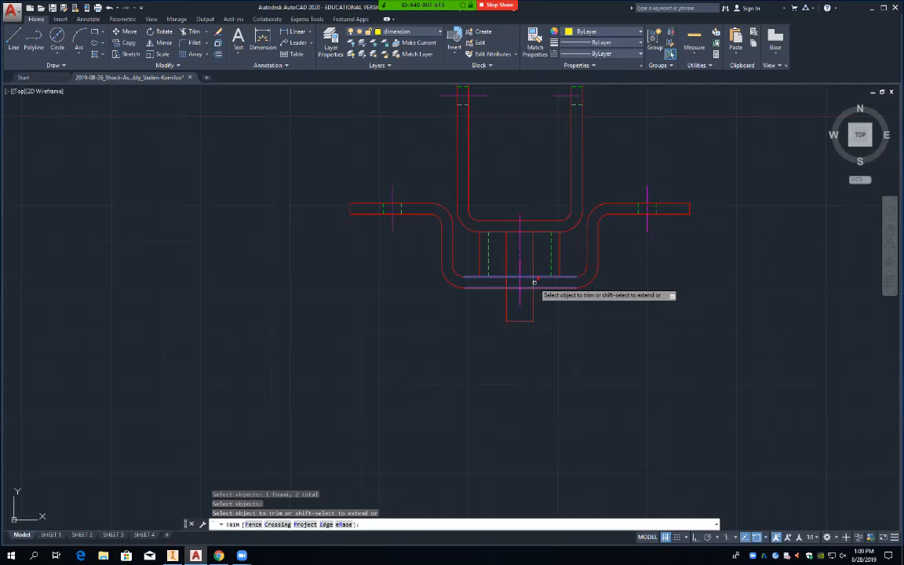
left_click(518, 282)
left_click(505, 281)
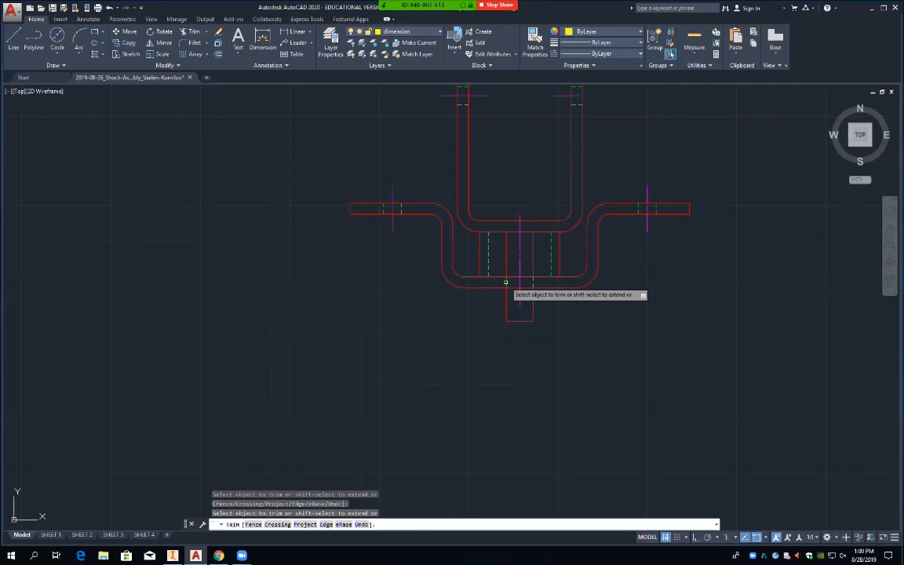
left_click(531, 281)
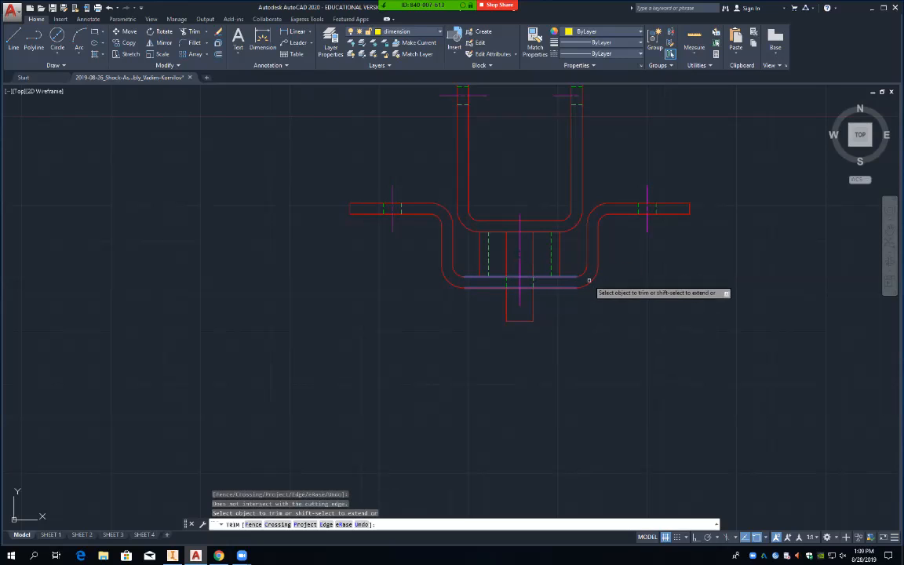
key("Escape")
type("tr")
key("Return")
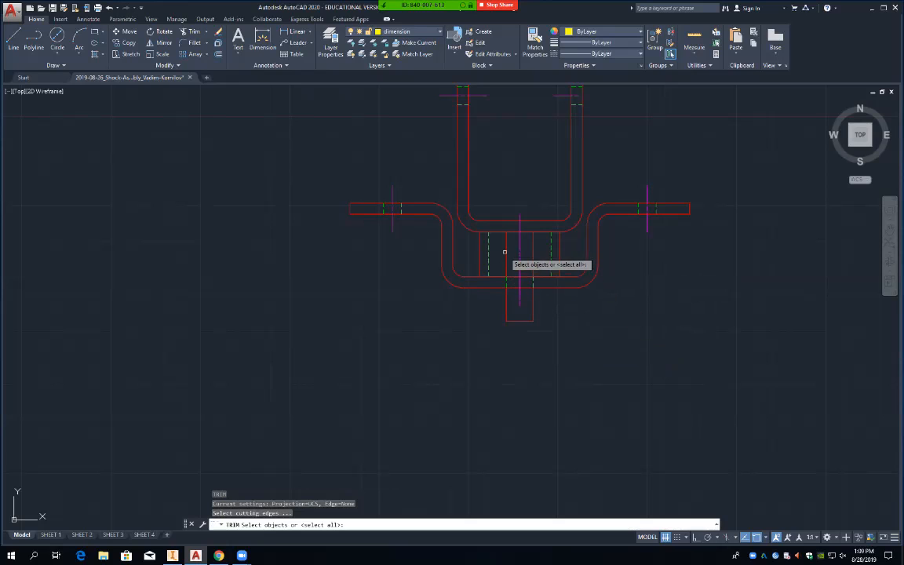
left_click(494, 232)
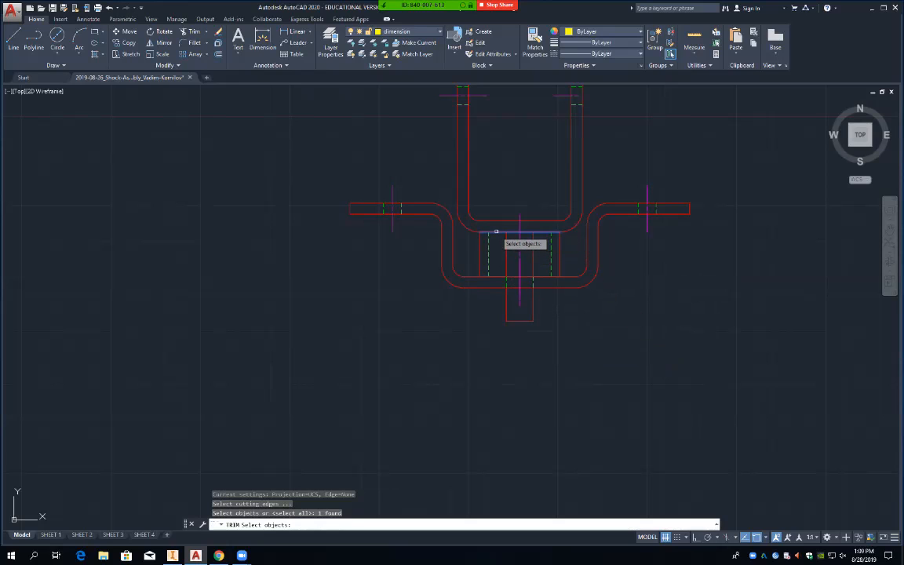
left_click(497, 275)
left_click(498, 288)
key("Return")
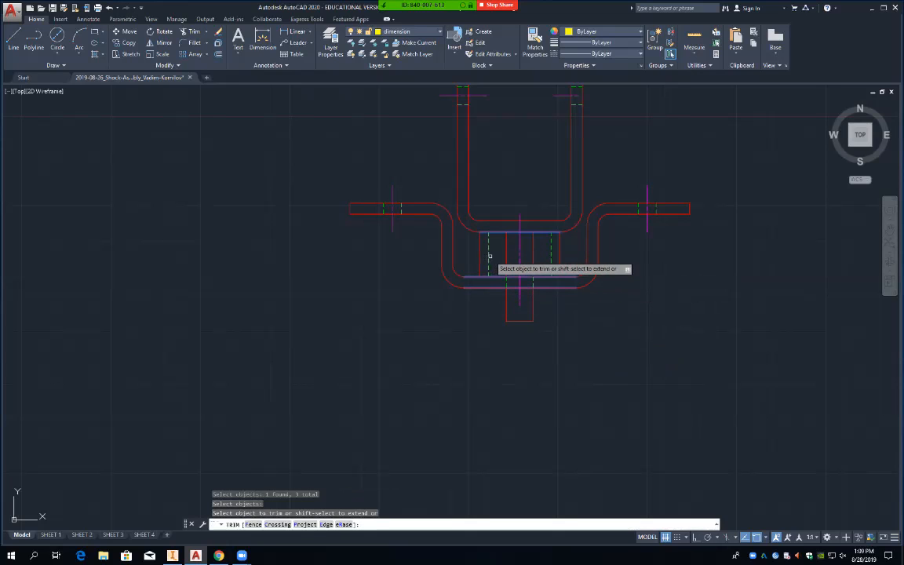
key("Escape")
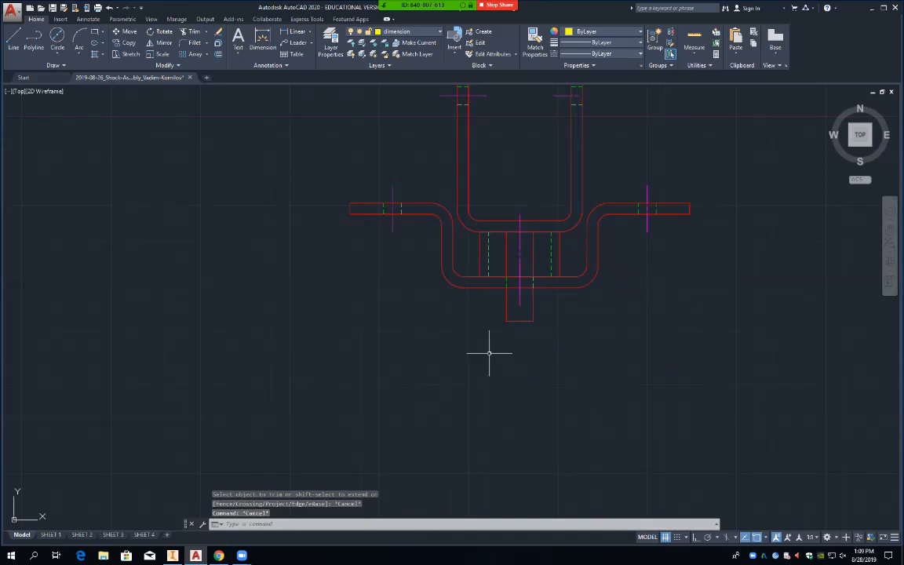
Erase the ring's two dashed hidden lines and the two dashed hole lines in the hat-shaped bracket's channel floor.
key("Return")
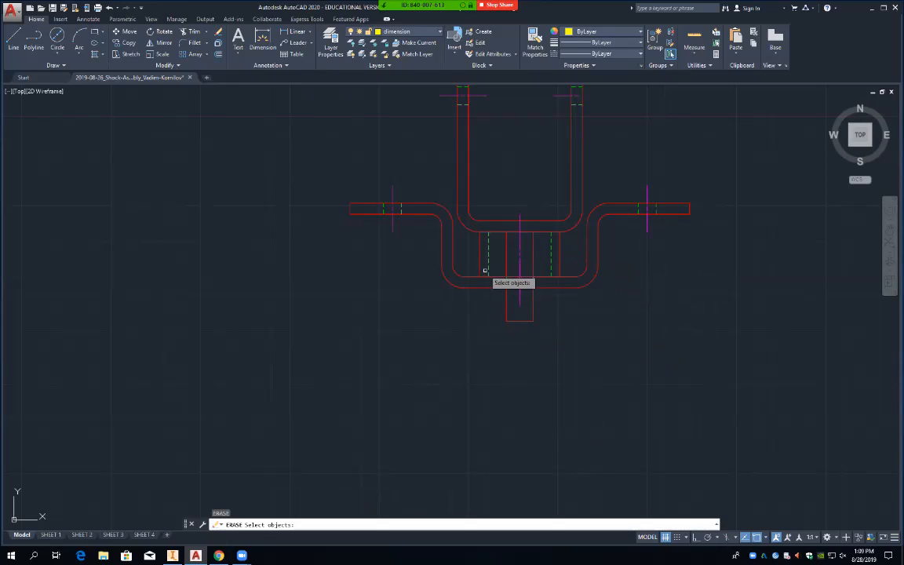
left_click(534, 262)
left_click(551, 259)
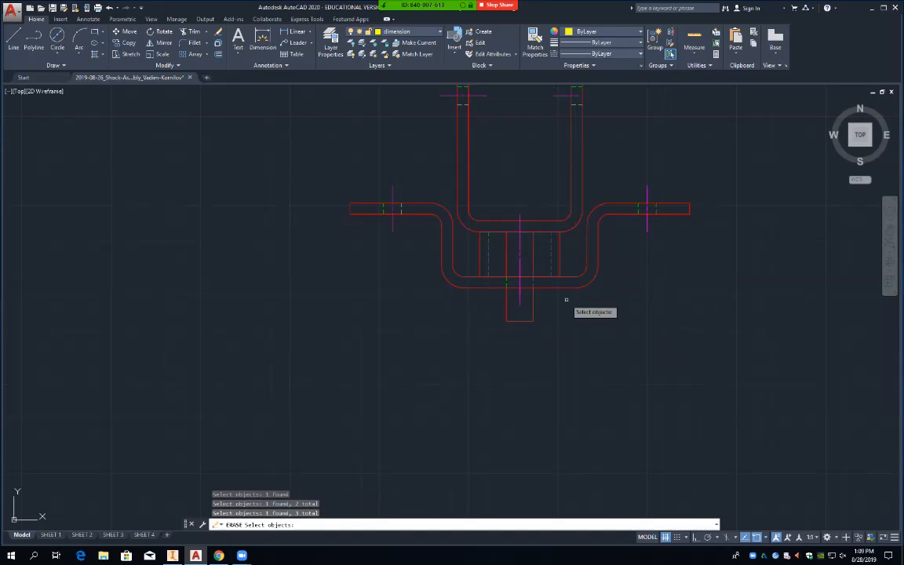
left_click(506, 281)
left_click(506, 281)
key("Return")
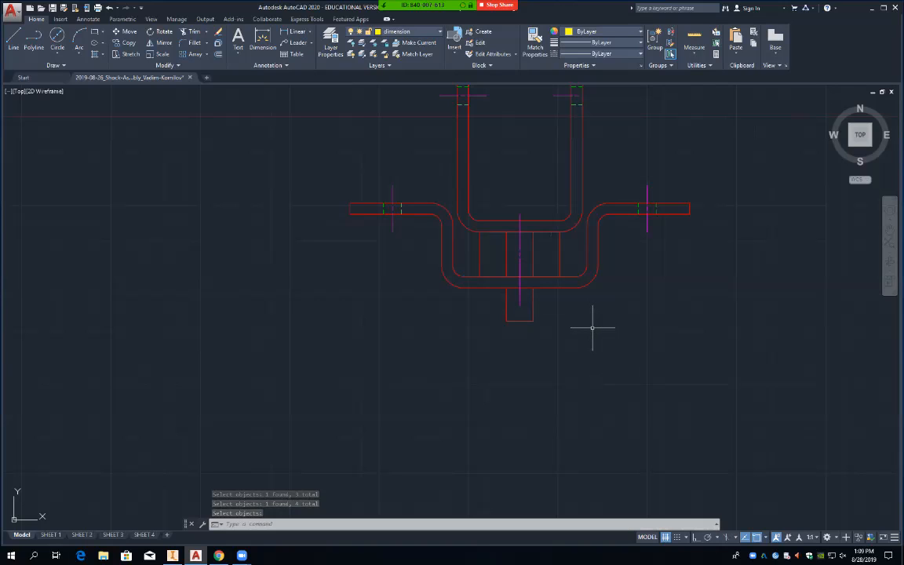
Erase the pin's two vertical edges inside the ring, between the U-shaped bracket and the channel floor.
type("e")
key("Return")
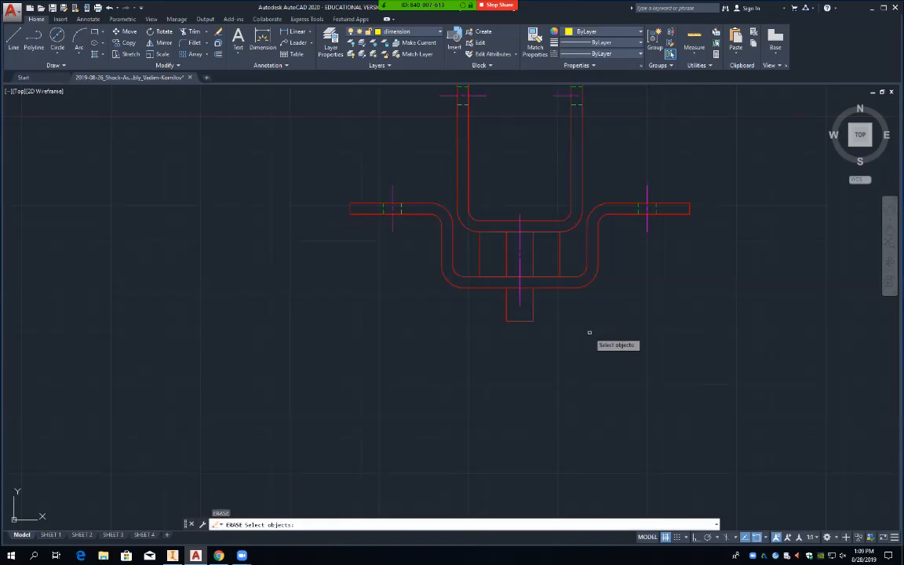
left_click(507, 259)
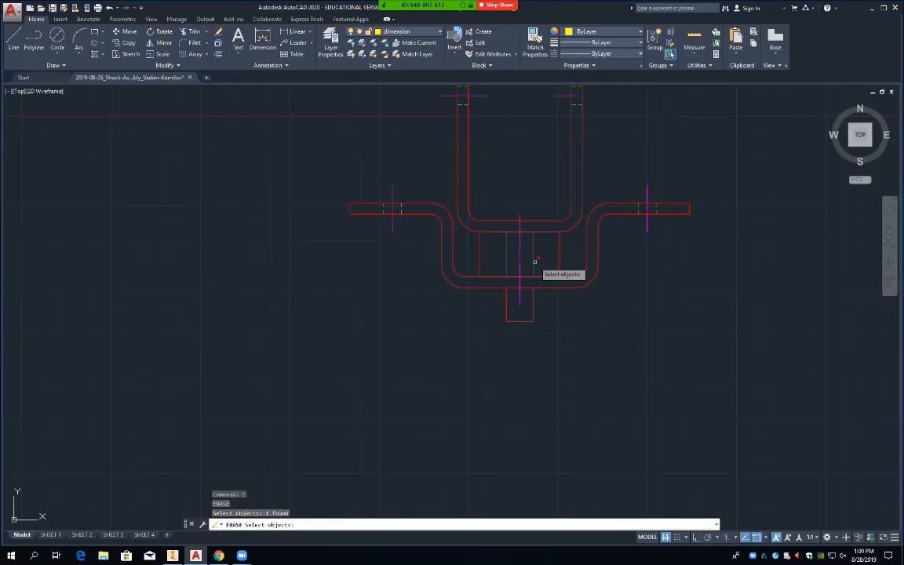
left_click(533, 261)
key("Return")
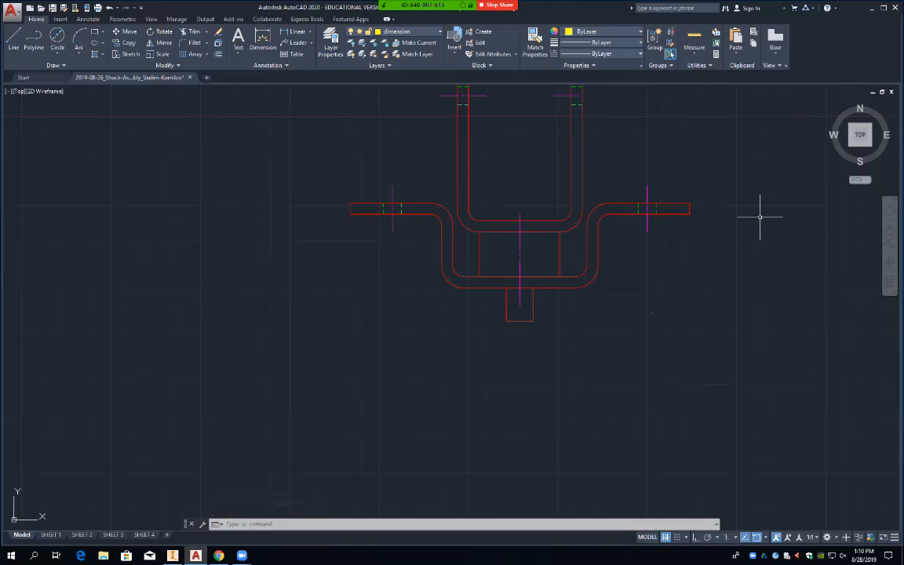
Copy the bearing part's side view with its 2.500 and 2.376 dimensions to the free space above and left of the assembled U-shaped bracket.
mouse_move(762, 213)
middle_mouse_down()
mouse_move(745, 248)
mouse_move(513, 474)
mouse_move(512, 439)
middle_mouse_up()
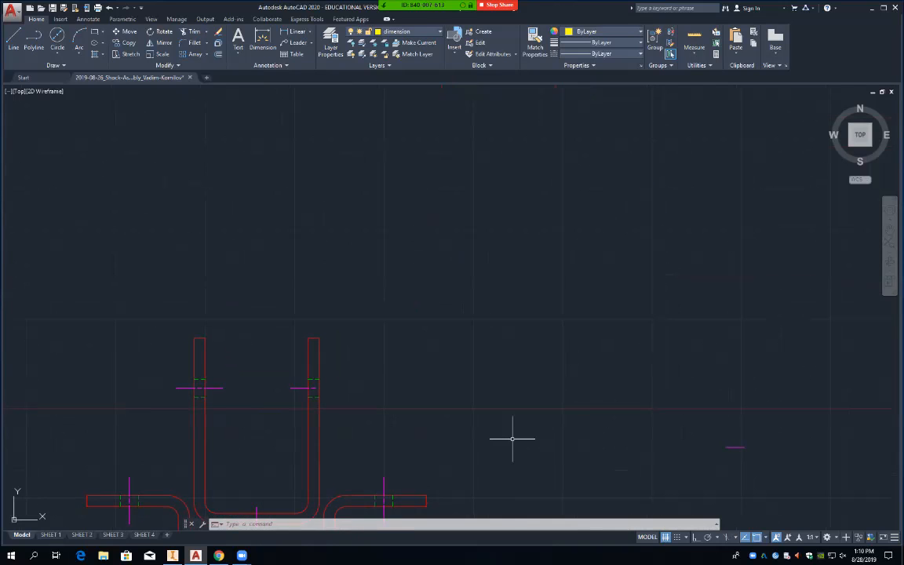
mouse_move(605, 244)
middle_mouse_down()
mouse_move(637, 512)
mouse_move(800, 509)
middle_mouse_up()
middle_click_drag(401, 357, 499, 379)
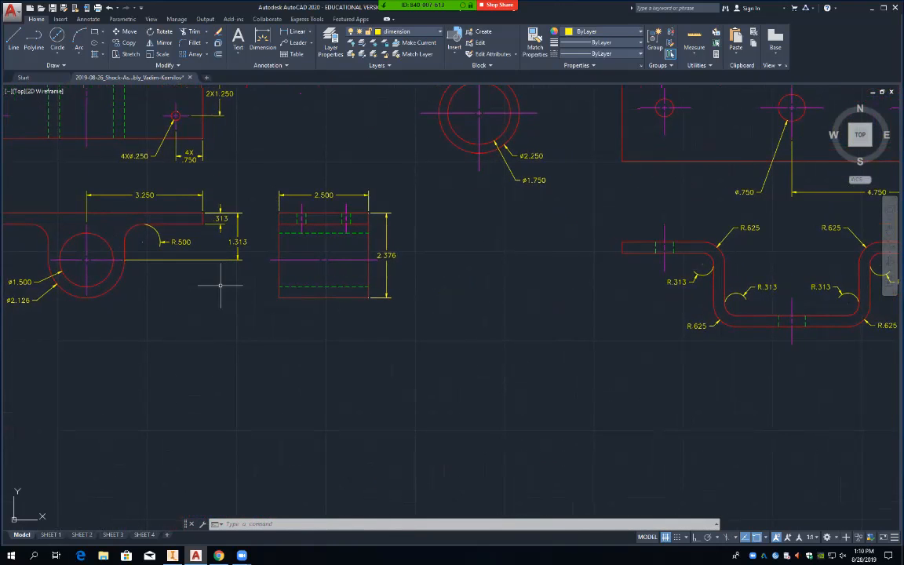
type("copy")
key("Return")
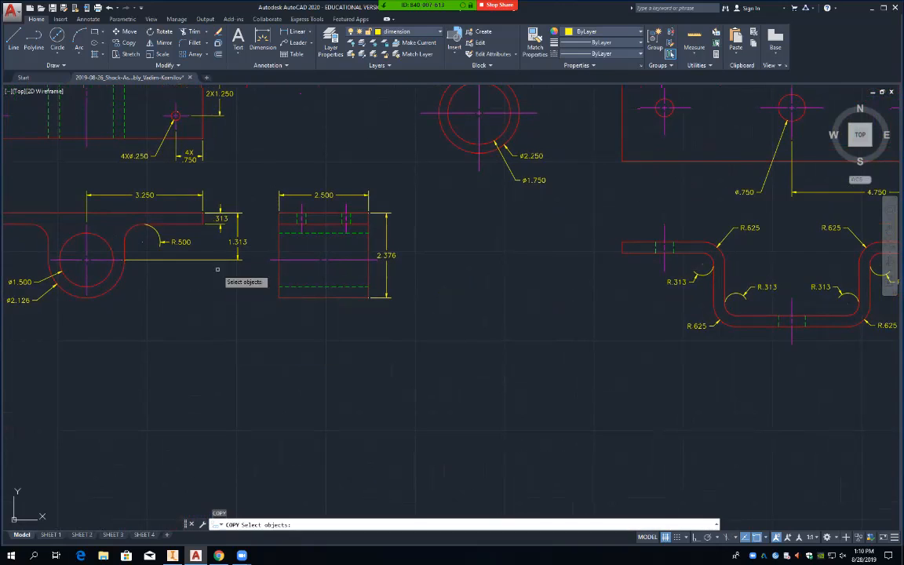
left_click(258, 173)
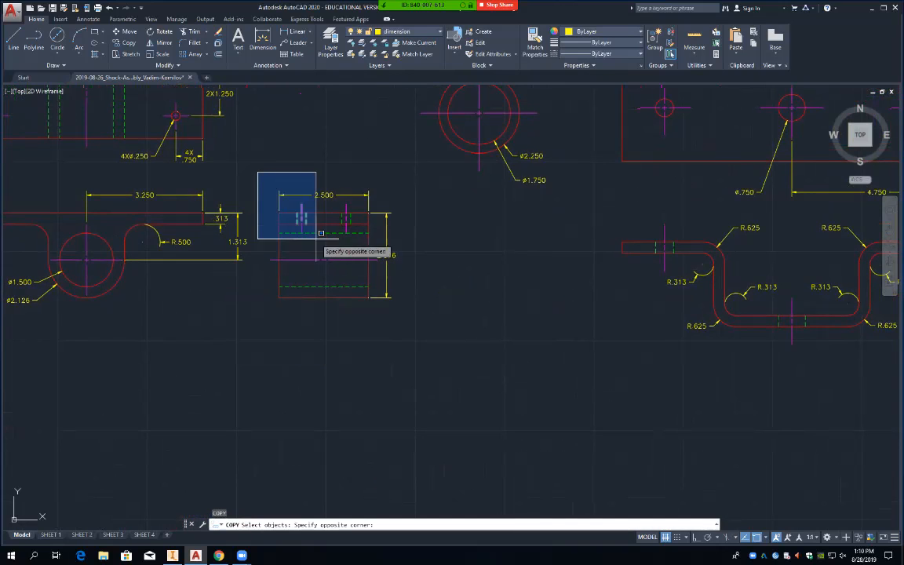
left_click(424, 316)
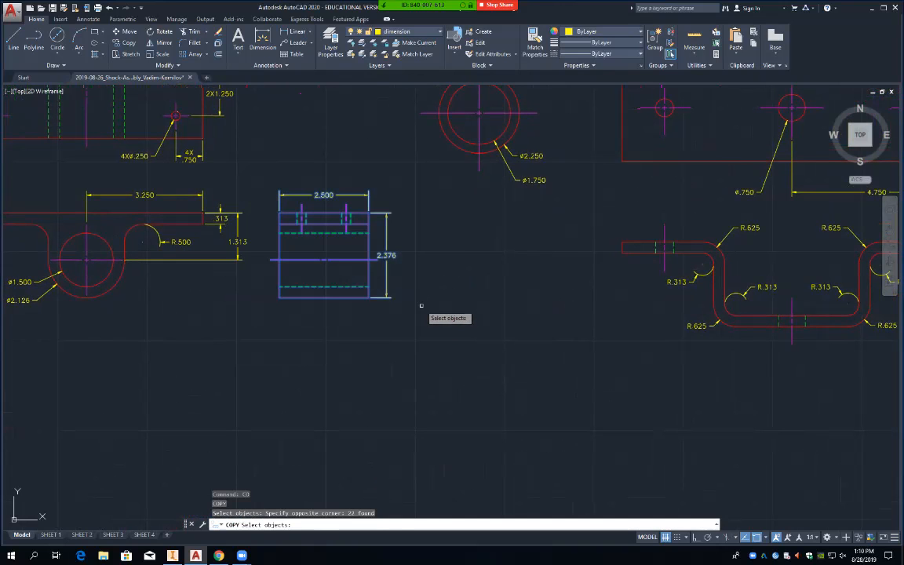
key("Return")
left_click(421, 297)
mouse_move(470, 453)
middle_mouse_down()
mouse_move(458, 411)
mouse_move(545, 62)
mouse_move(554, 68)
middle_mouse_up()
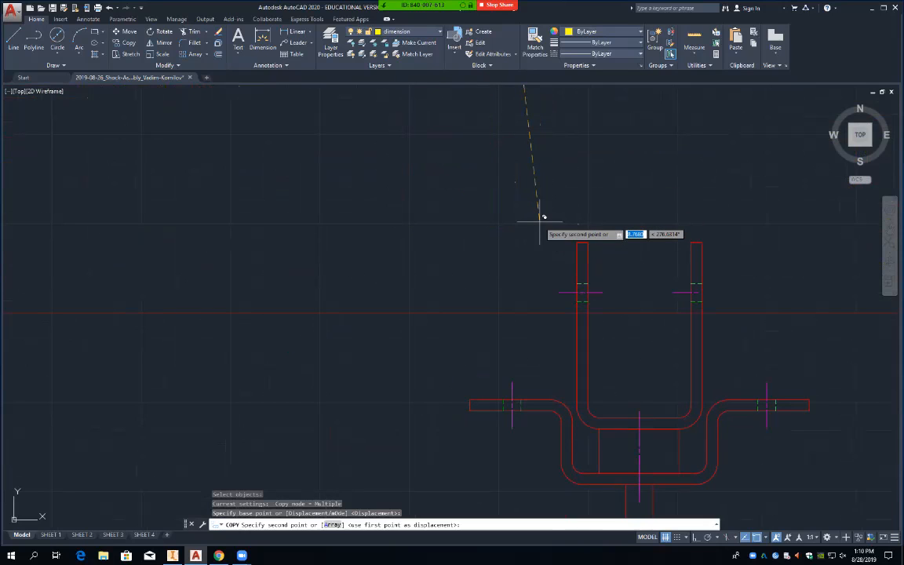
left_click(556, 217)
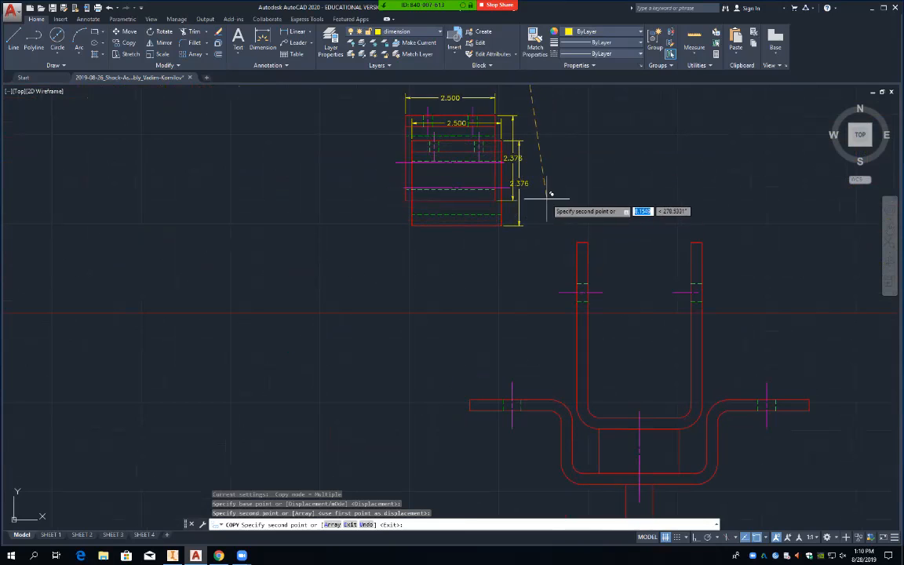
key("Return")
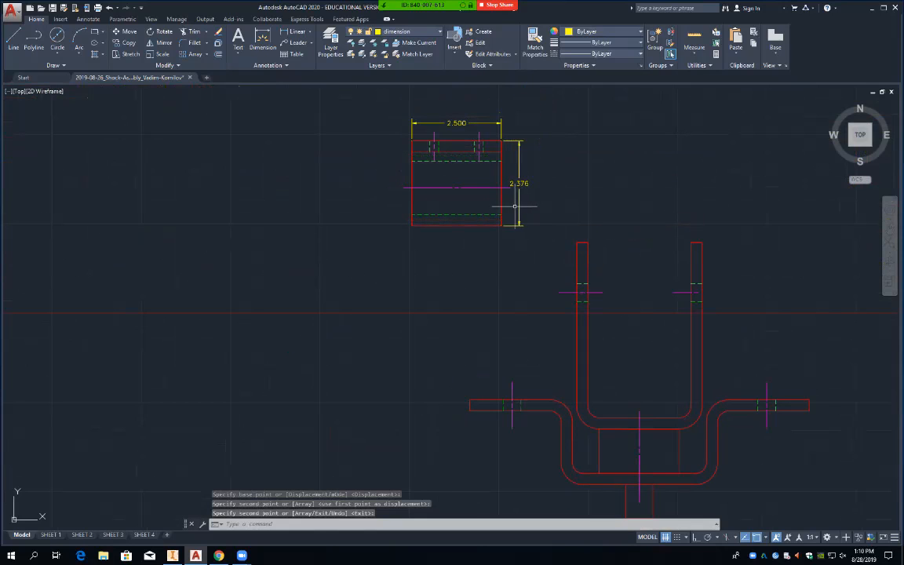
Delete the 2.376 height and 2.500 width dimensions from the copied side view.
left_click(518, 217)
mouse_move(519, 226)
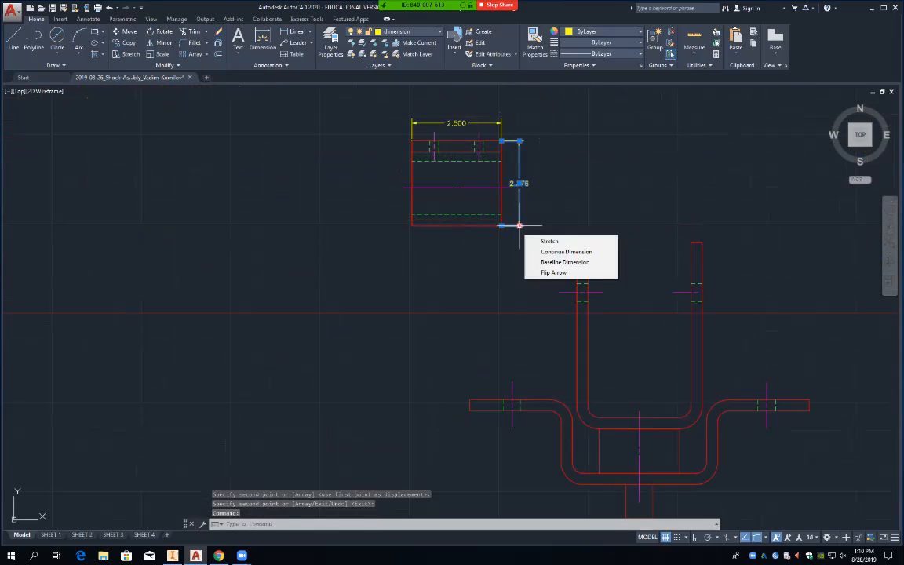
key("Delete")
left_click(501, 124)
key("Delete")
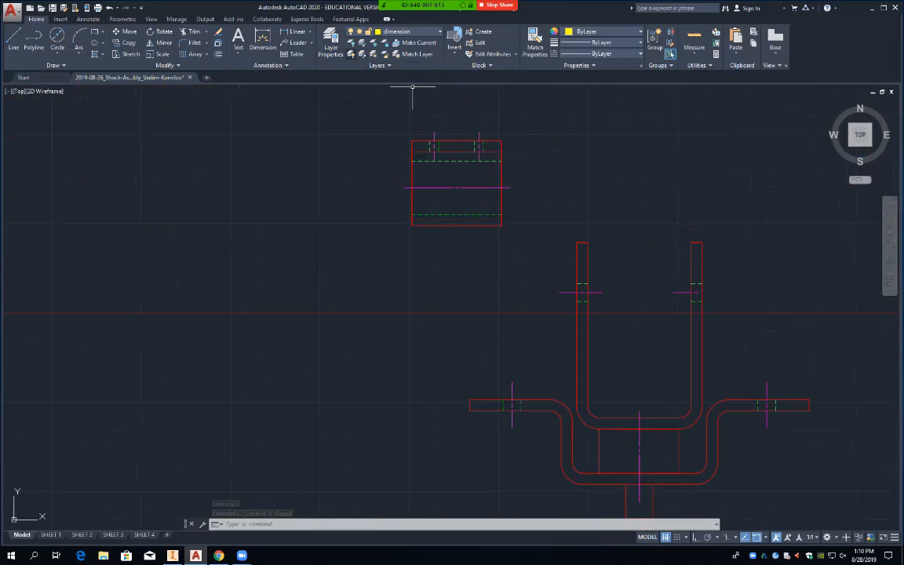
Add a linear dimension across the copied side view's bottom edge, with the dimension line offset .5 below it.
left_click(295, 32)
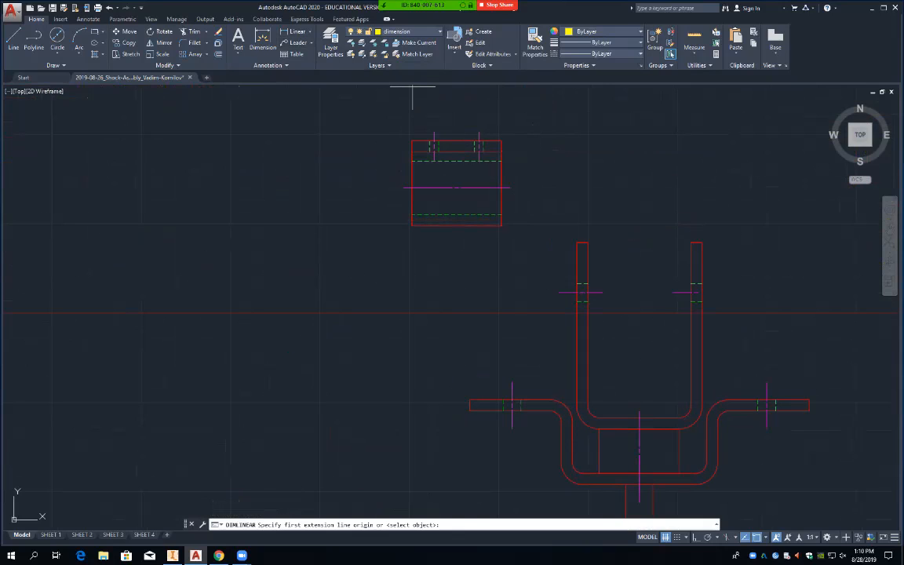
left_click(412, 225)
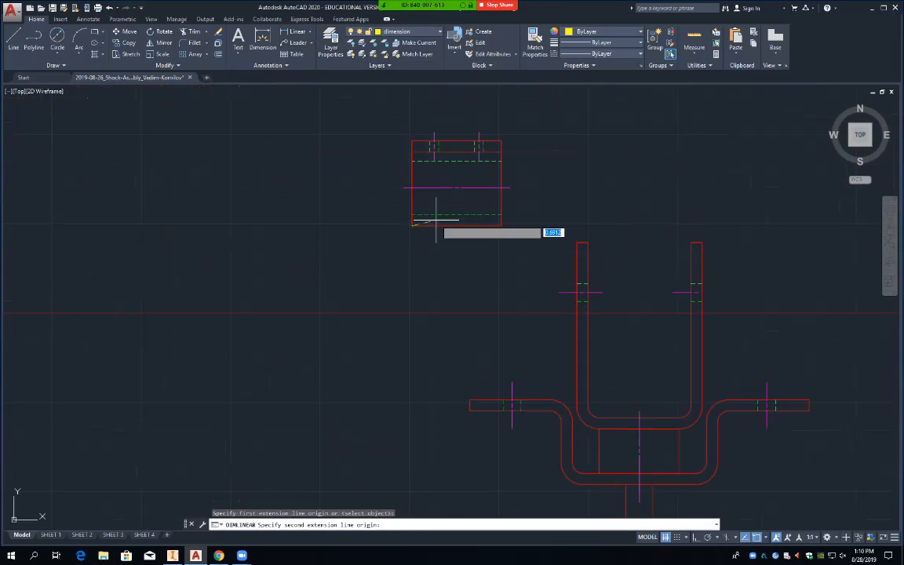
left_click(501, 226)
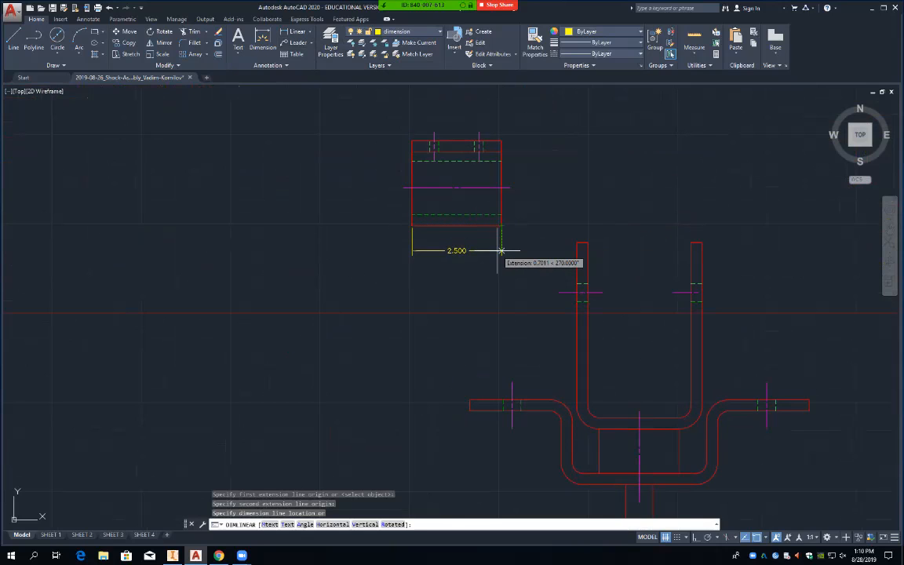
type(".5")
key("Return")
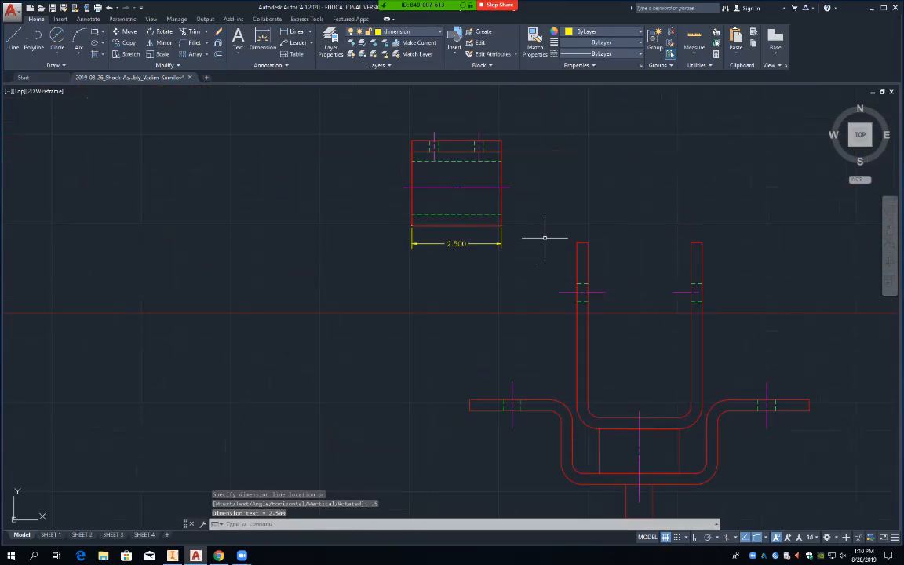
Dimension the inside gap between the U-shaped bracket's two arms at their upper ends, with the dimension line offset .5 above.
key("Return")
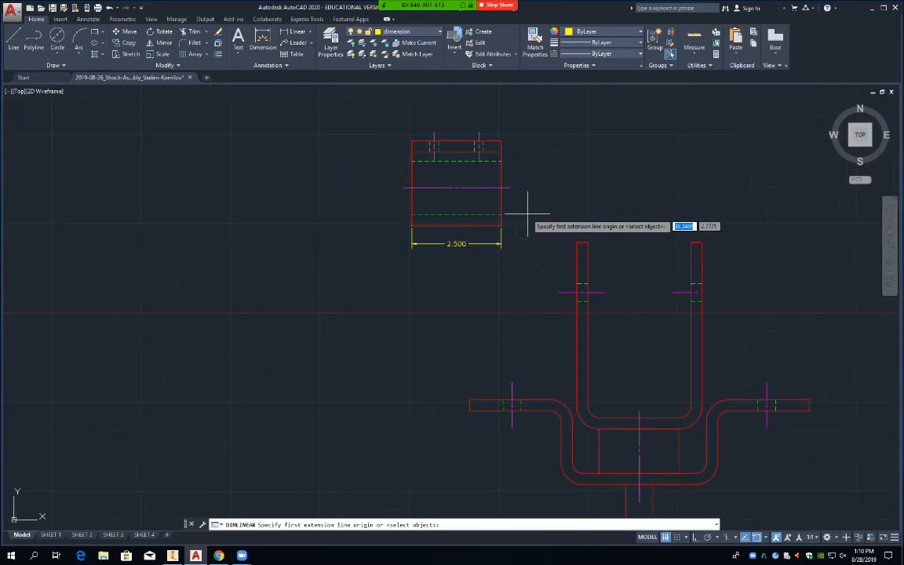
left_click(588, 242)
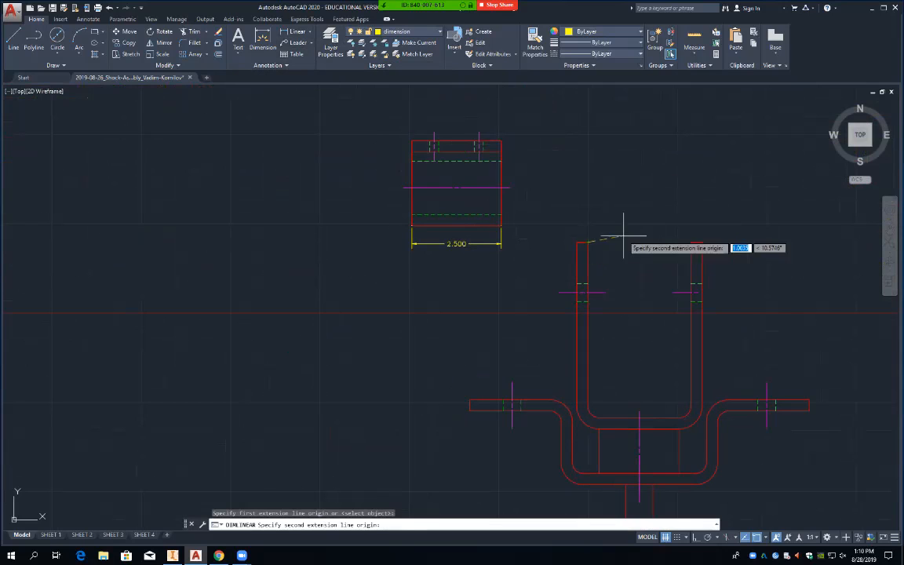
left_click(691, 242)
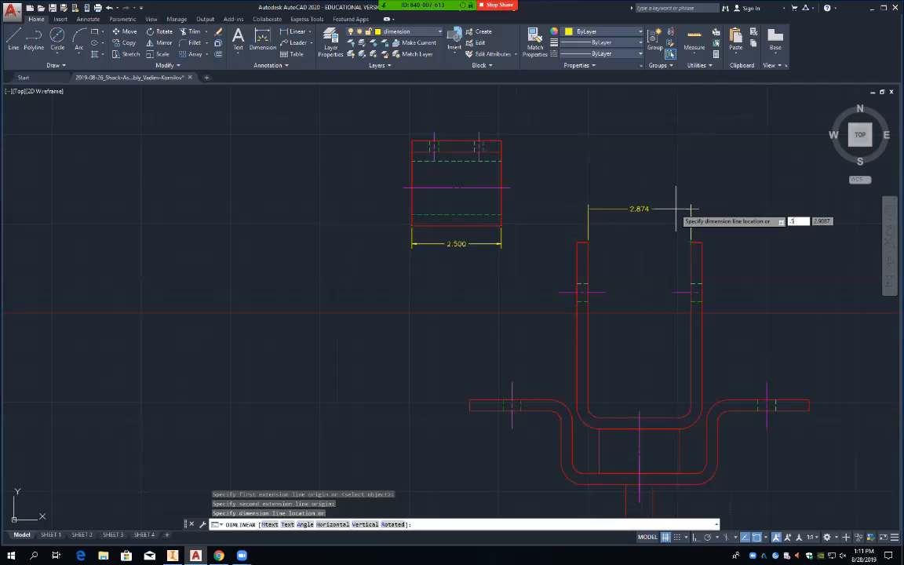
type(".5")
key("Return")
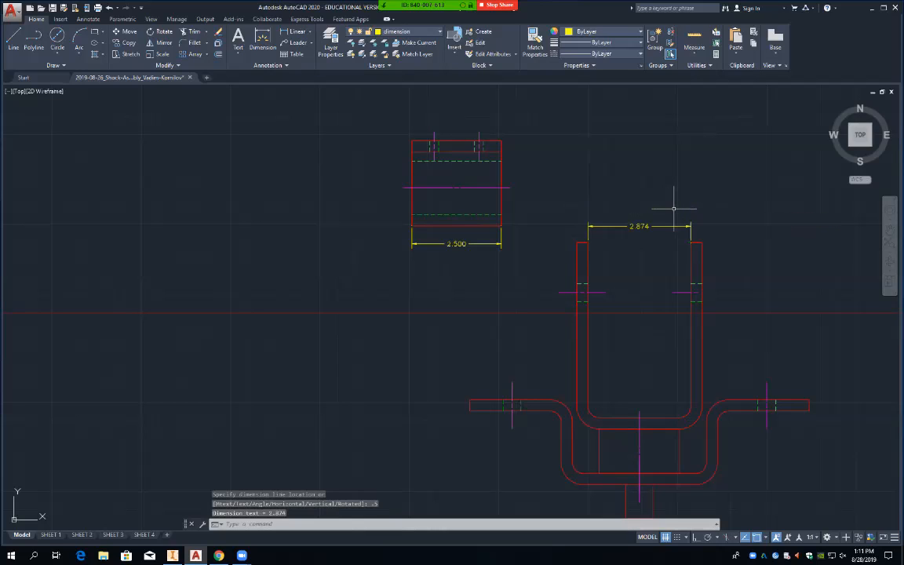
Copy the bushing's front view with its 1.500 and 1.250 dimensions to the free space above and right of the assembled bracket.
mouse_move(745, 150)
middle_mouse_down()
mouse_move(617, 204)
mouse_move(156, 361)
mouse_move(58, 485)
middle_mouse_up()
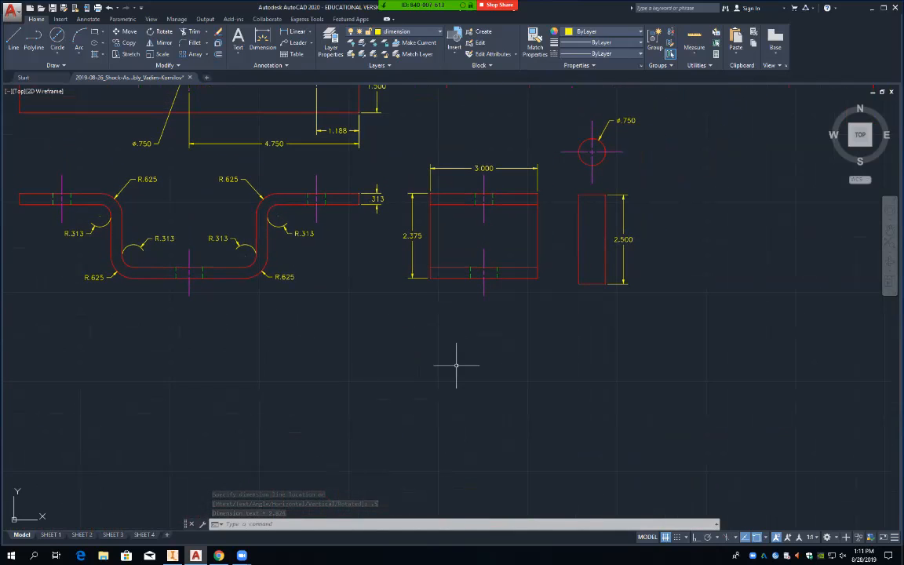
mouse_move(666, 241)
middle_mouse_down()
mouse_move(636, 347)
mouse_move(487, 415)
mouse_move(59, 385)
middle_mouse_up()
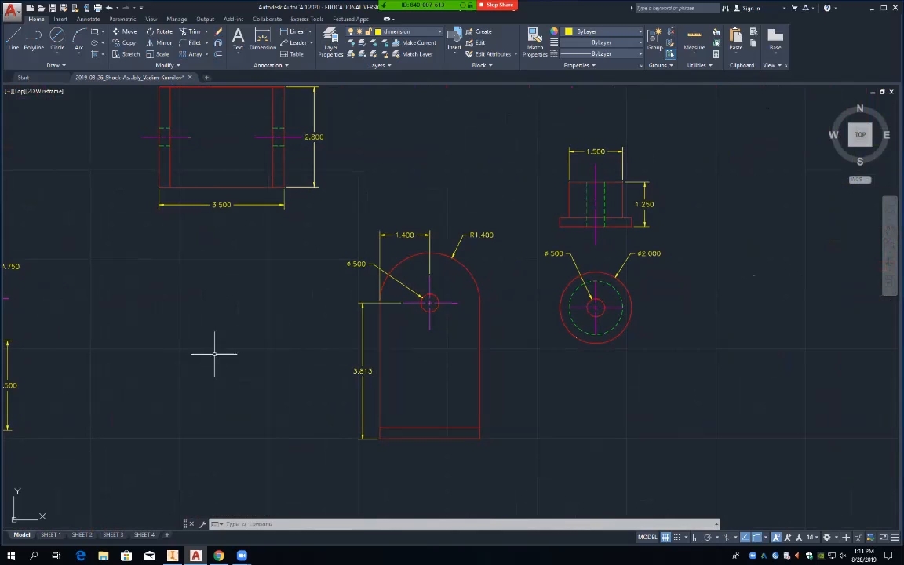
type("o")
key("Return")
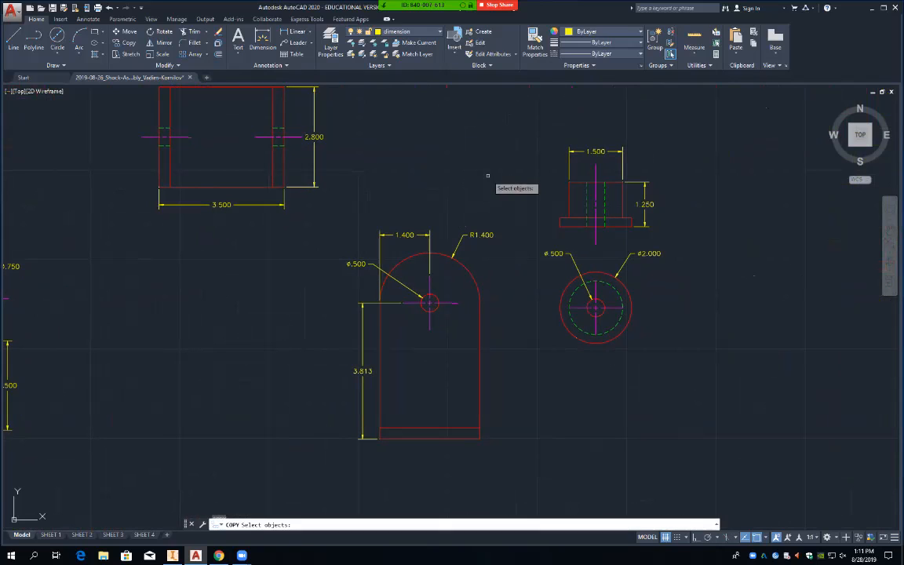
left_click(543, 243)
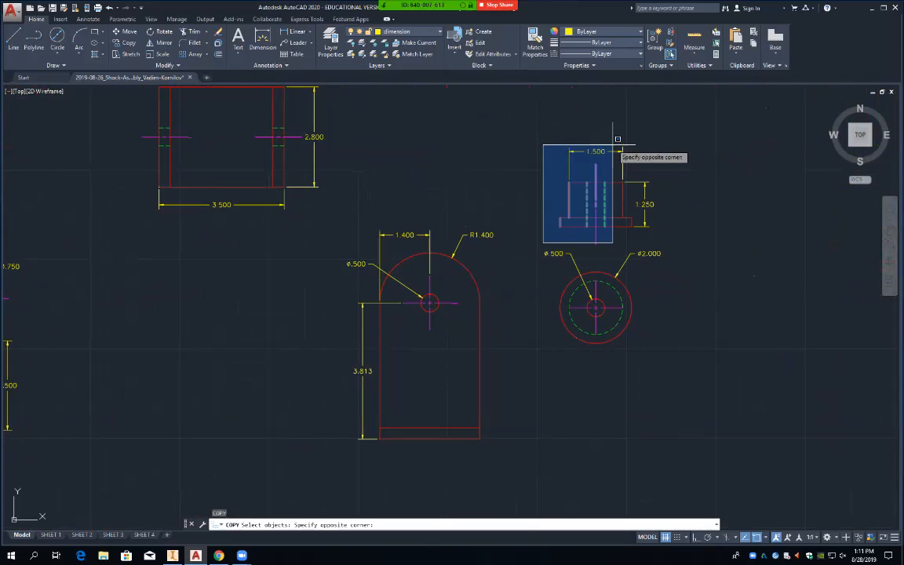
left_click(669, 130)
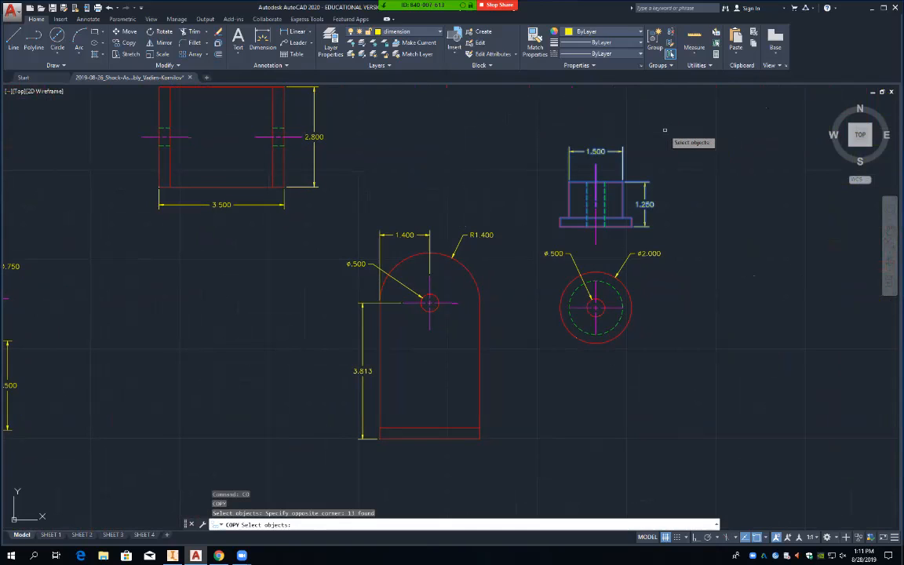
key("Return")
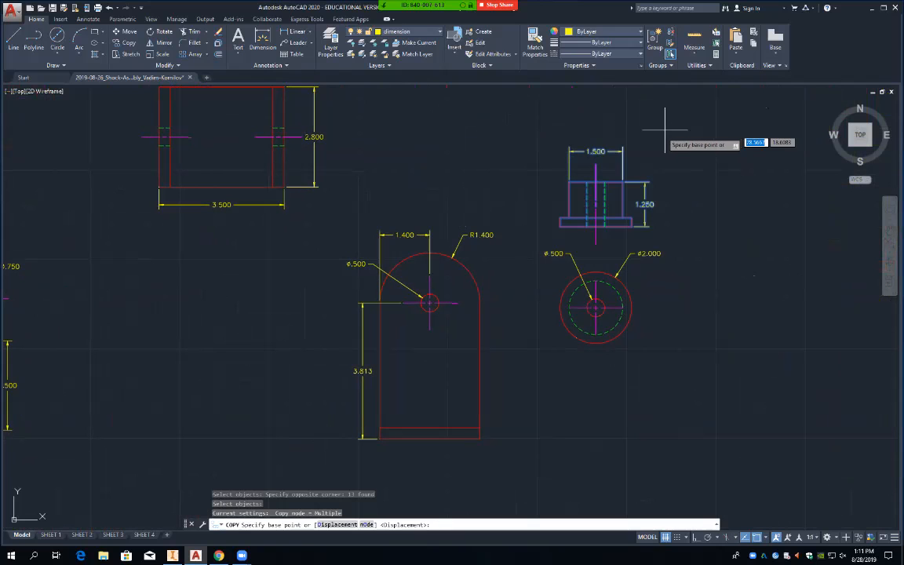
left_click(652, 134)
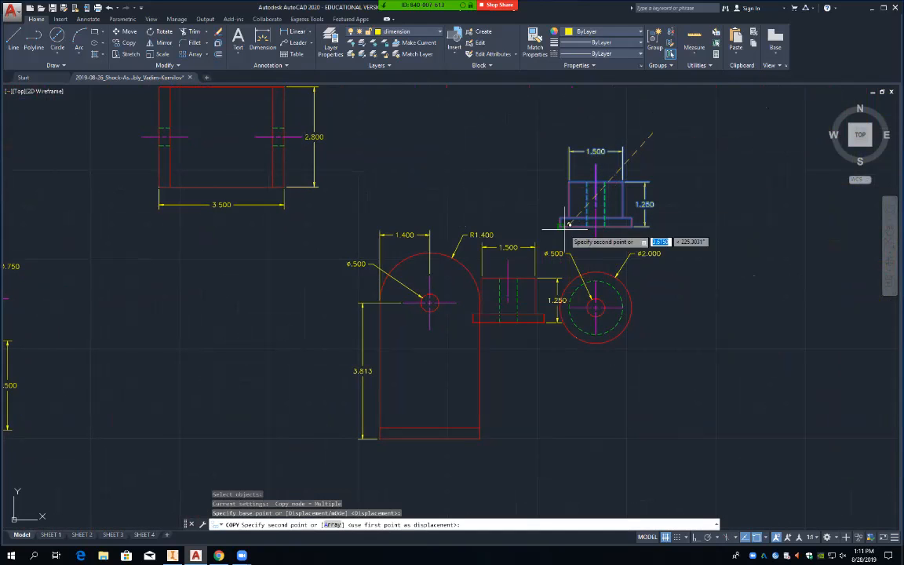
mouse_move(205, 415)
middle_mouse_down()
mouse_move(212, 364)
mouse_move(467, 56)
mouse_move(688, 135)
mouse_move(903, 61)
middle_mouse_up()
mouse_move(441, 246)
middle_mouse_down()
mouse_move(682, 70)
mouse_move(674, 69)
middle_mouse_up()
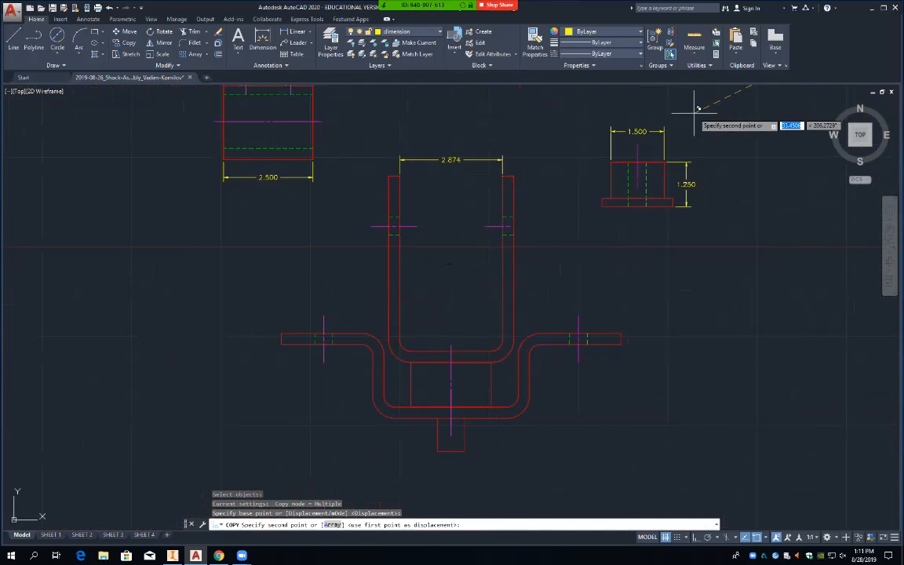
left_click(669, 103)
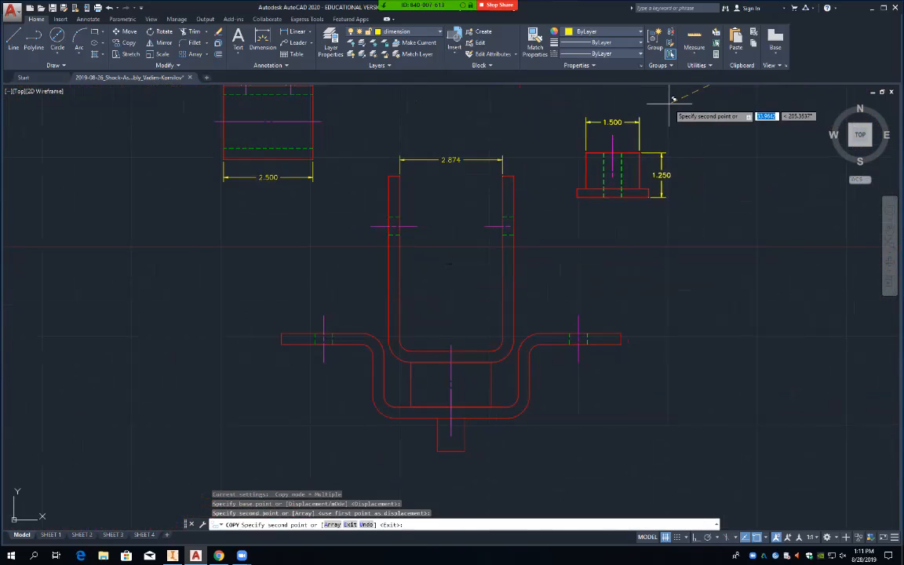
key("Return")
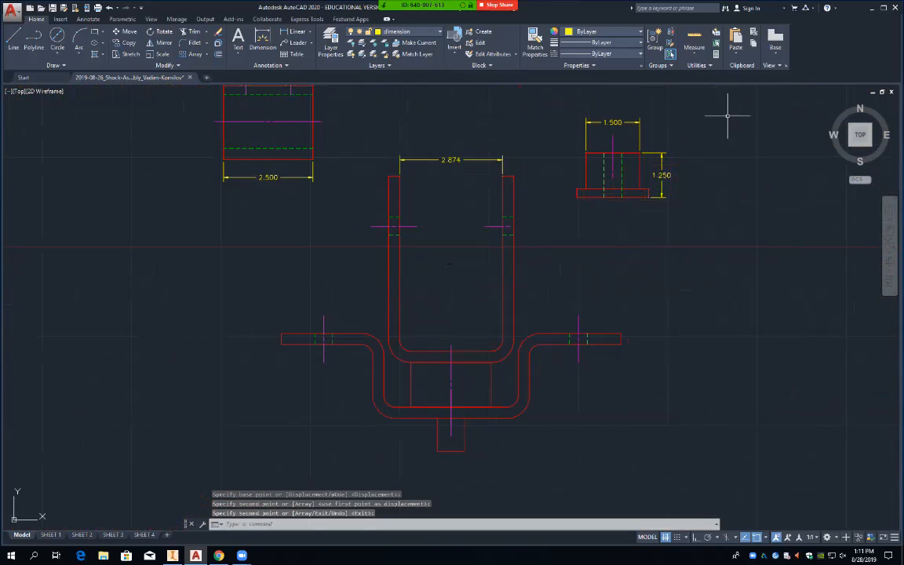
Delete the 1.500 width and 1.250 height dimensions from the copied bushing view.
left_click(641, 134)
key("Delete")
left_click(659, 154)
key("Delete")
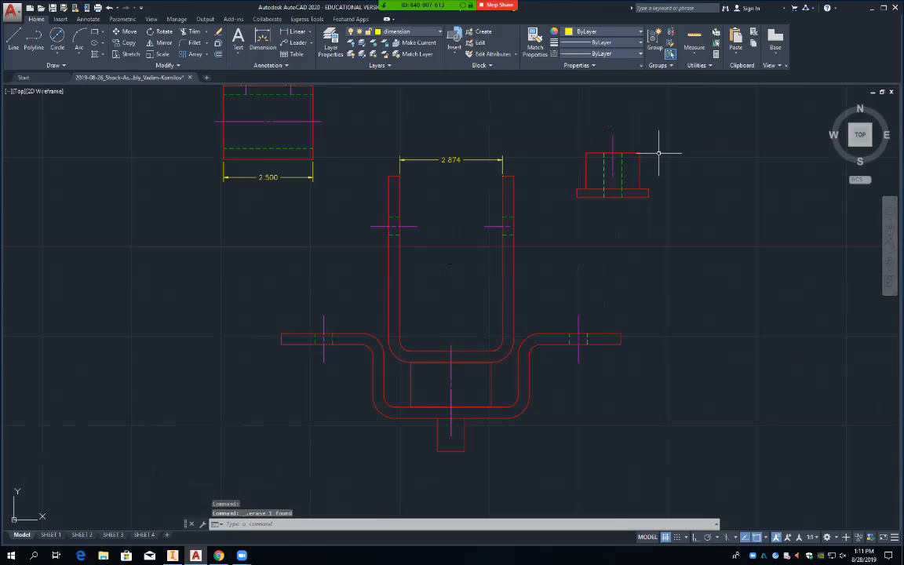
Erase the copied bushing's upper body outline, hidden lines and centerline, keeping only the flange rectangle.
key("Return")
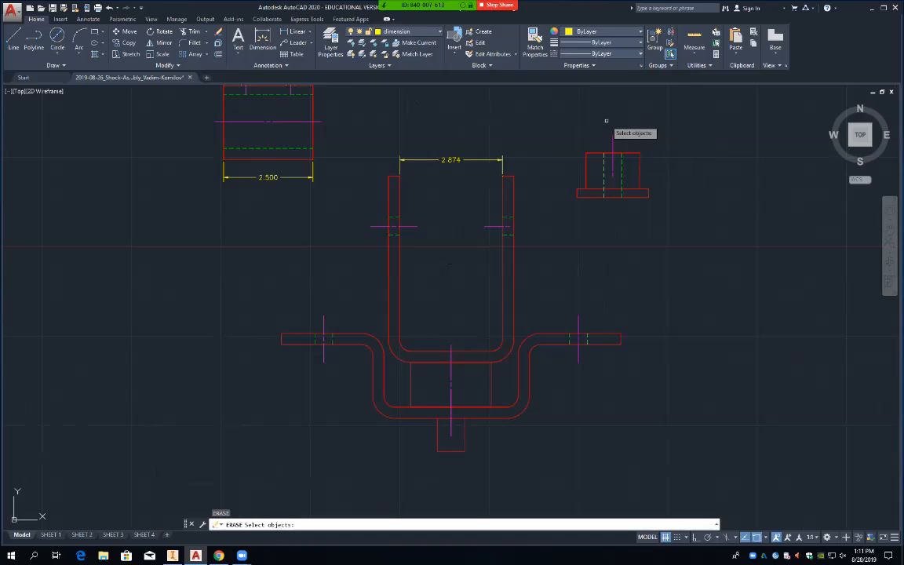
left_click(586, 152)
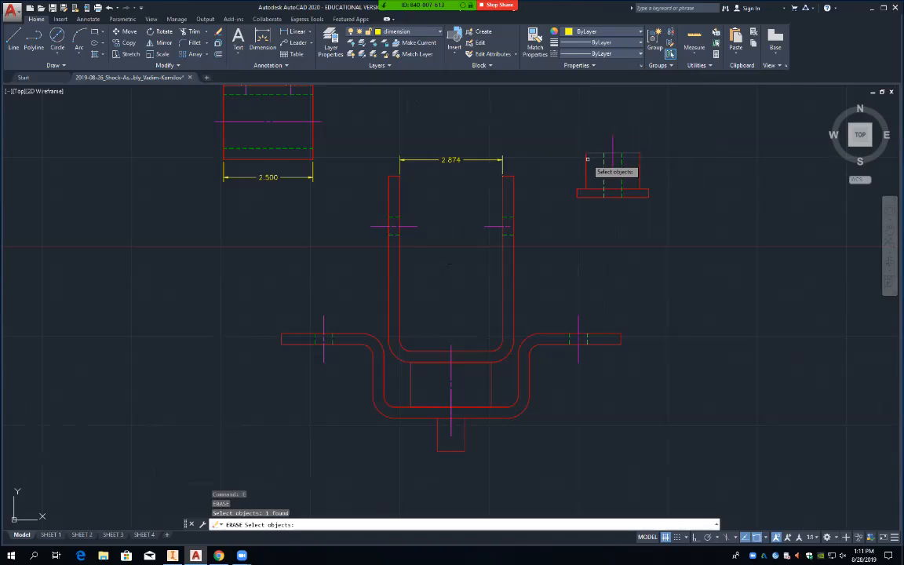
left_click(584, 160)
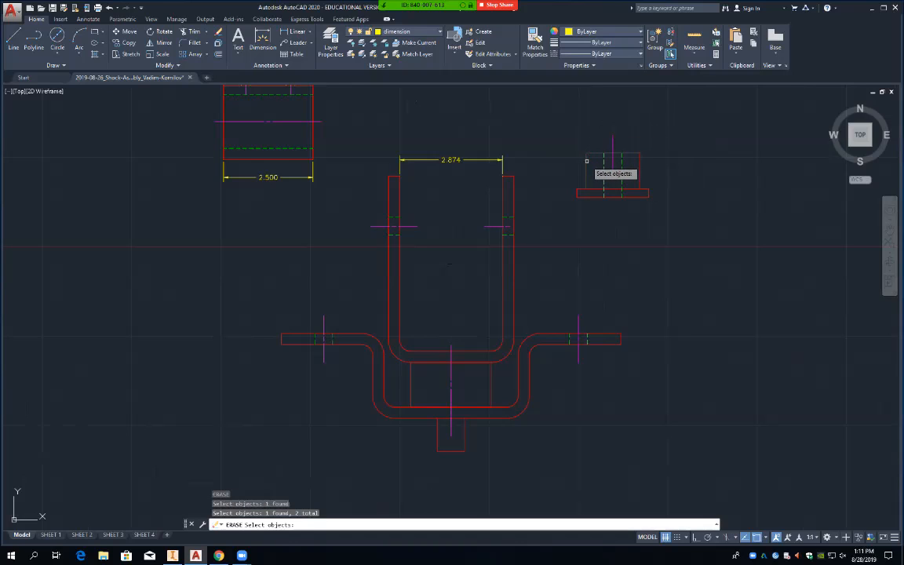
left_click(639, 166)
left_click(606, 163)
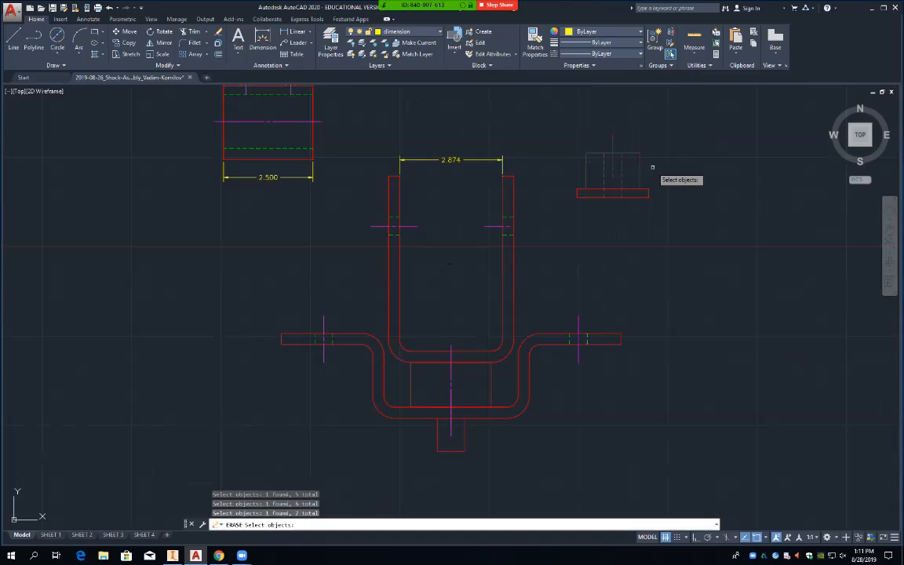
key("Return")
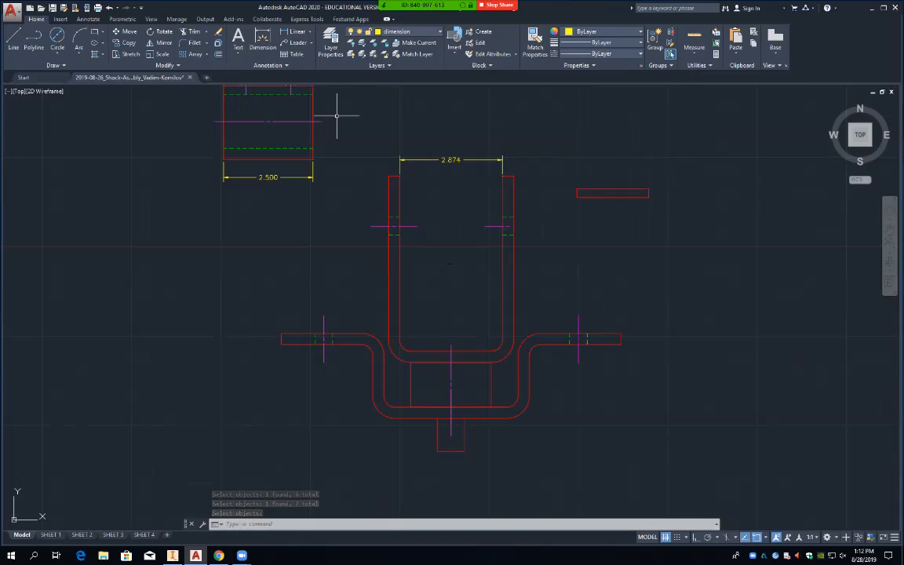
Rotate the flange rectangle 90 degrees about the midpoint of its upper long edge.
left_click(159, 31)
left_click(566, 176)
left_click(666, 210)
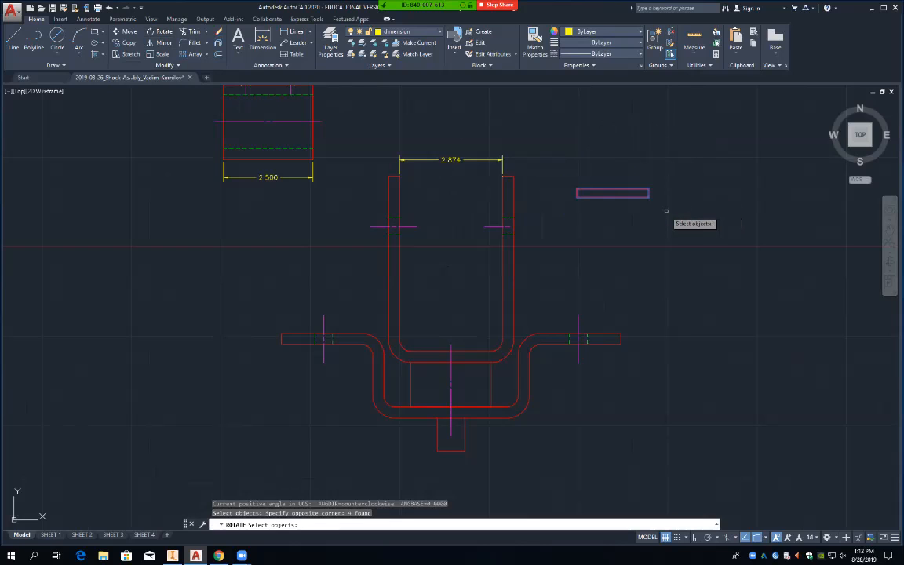
key("Return")
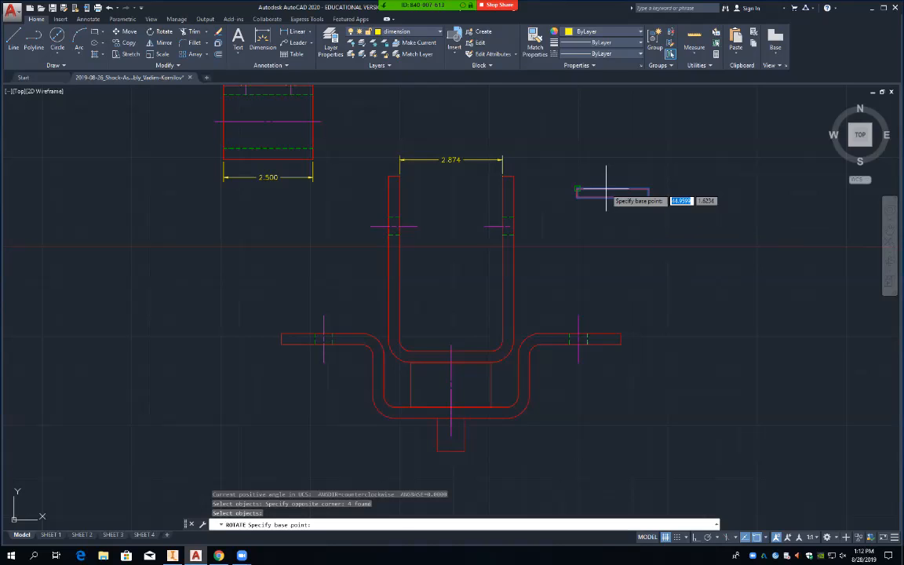
type("mid")
key("Return")
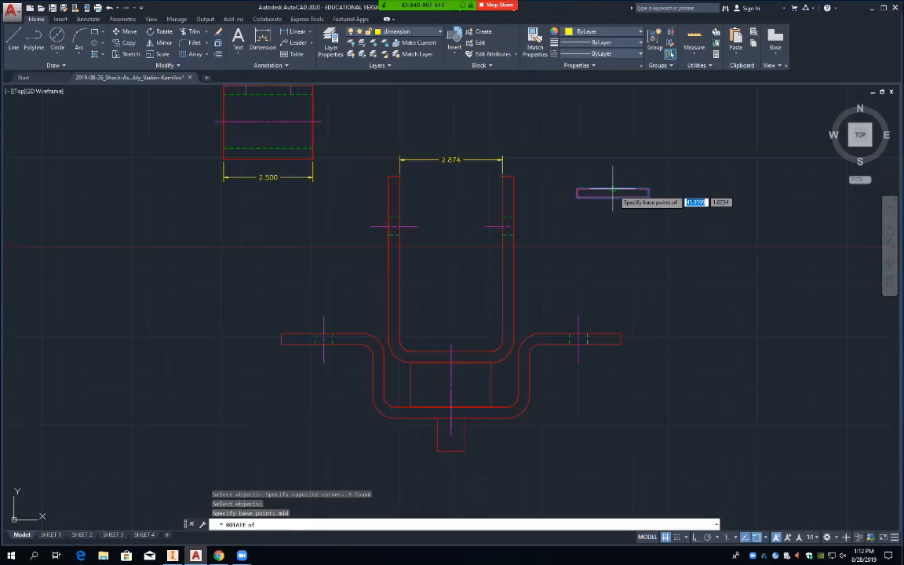
left_click(613, 190)
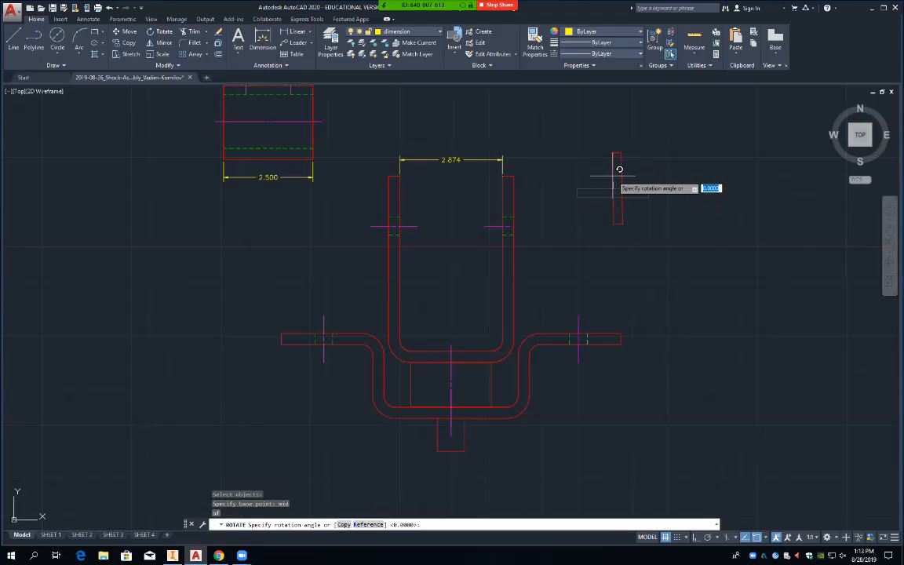
type("90")
key("Return")
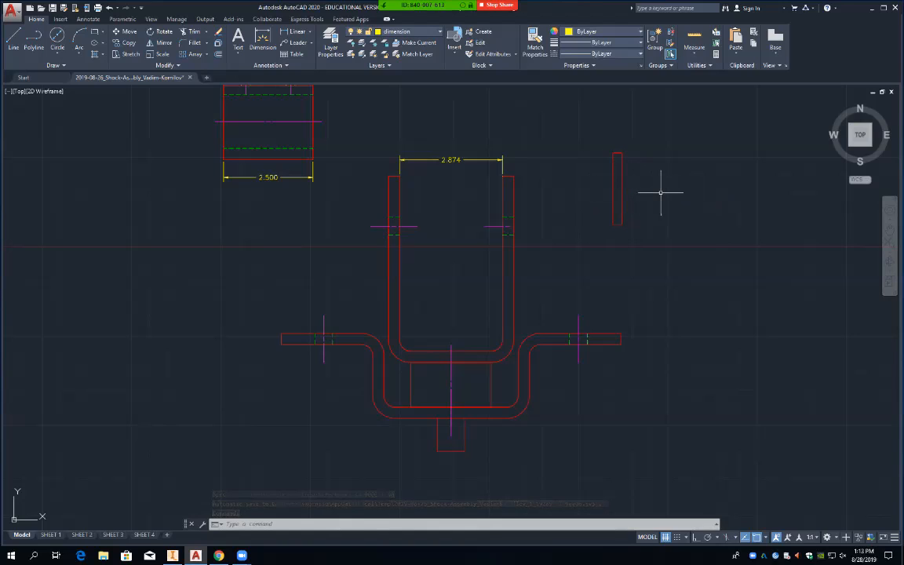
Copy the upright flange from its right edge's midpoint to the midpoint of the bearing view's left edge.
type("co")
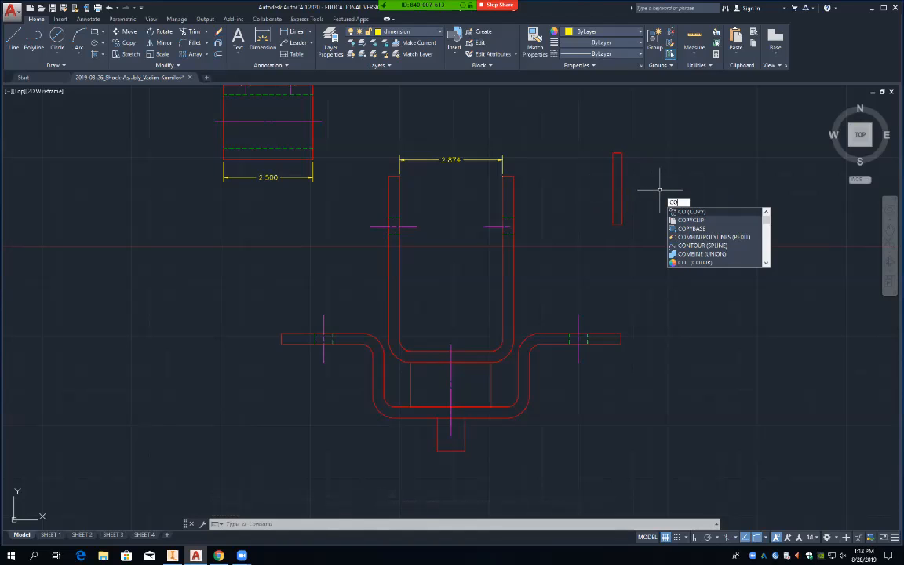
key("Return")
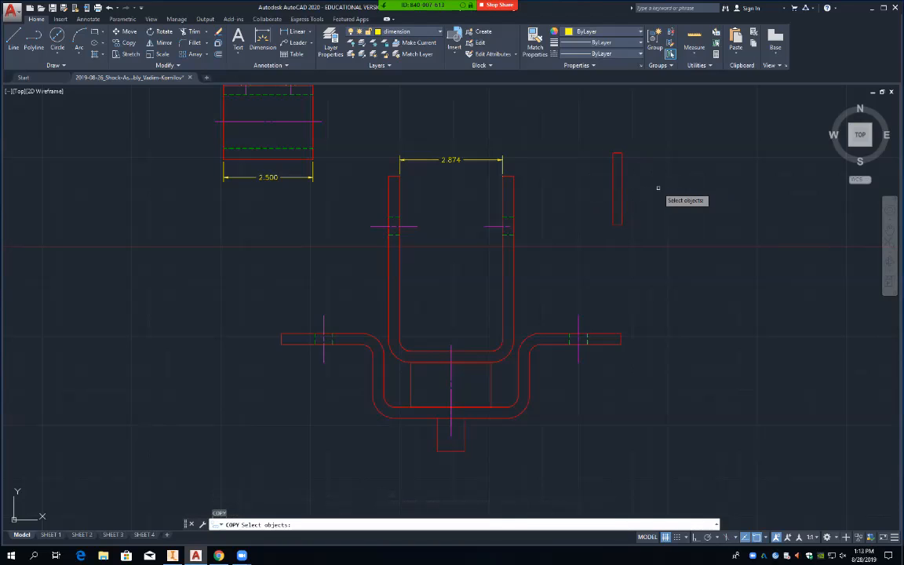
left_click(591, 139)
left_click(648, 245)
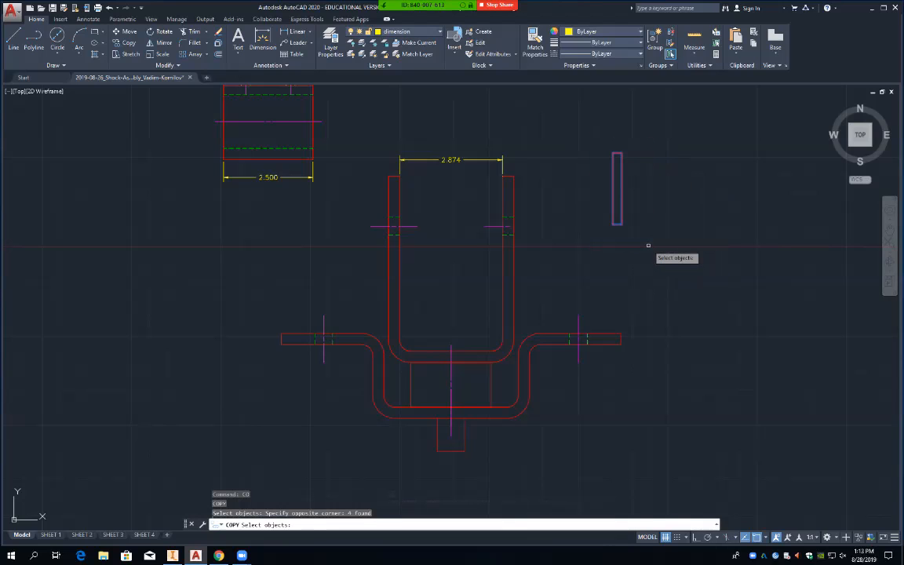
key("Return")
type("mid")
key("Return")
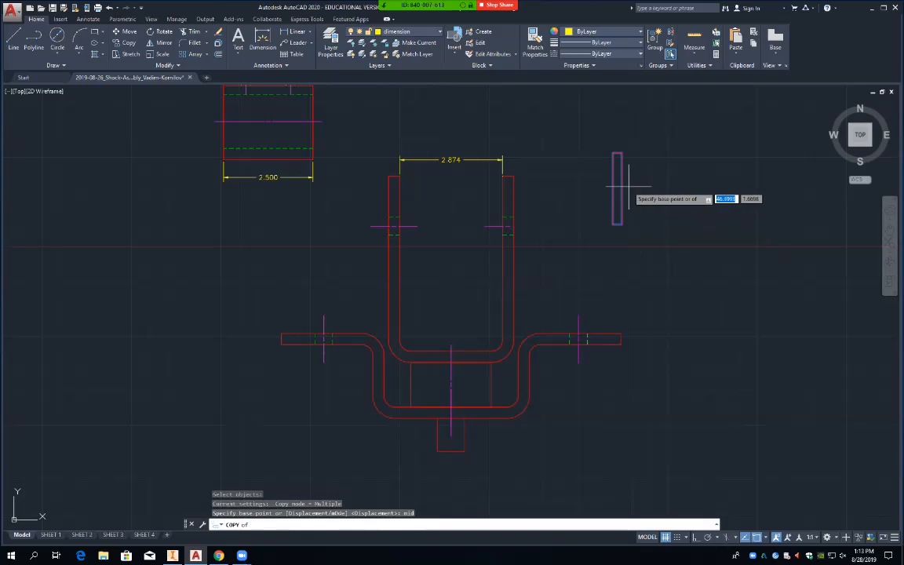
left_click(618, 188)
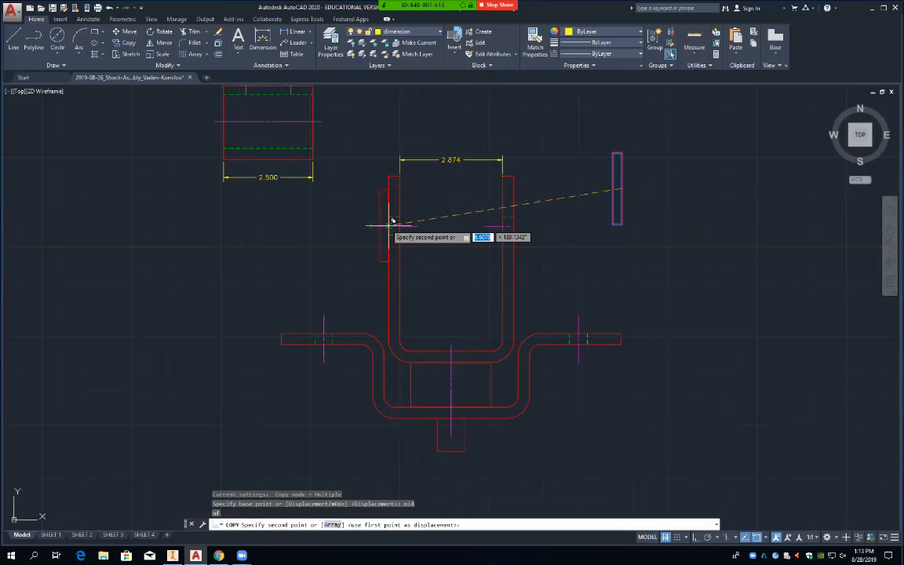
left_click(225, 119)
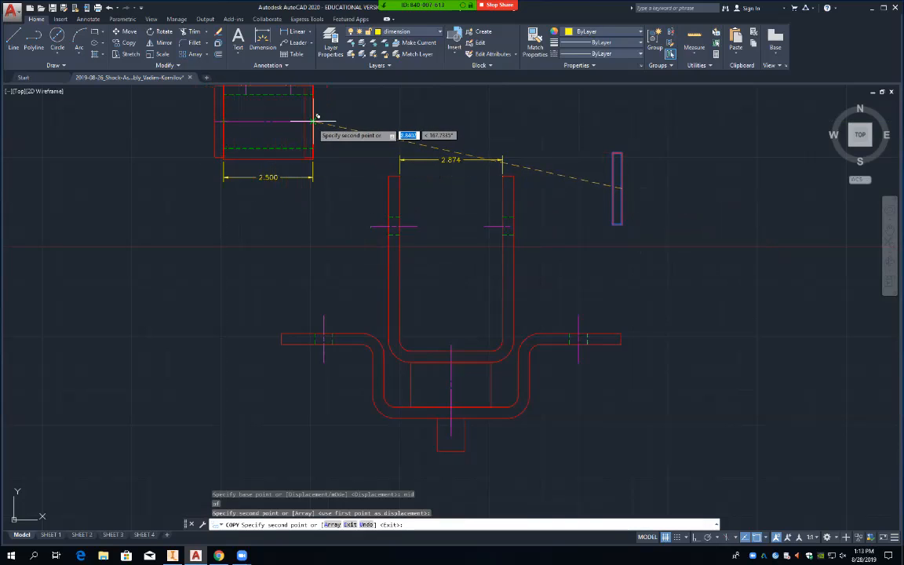
key("Return")
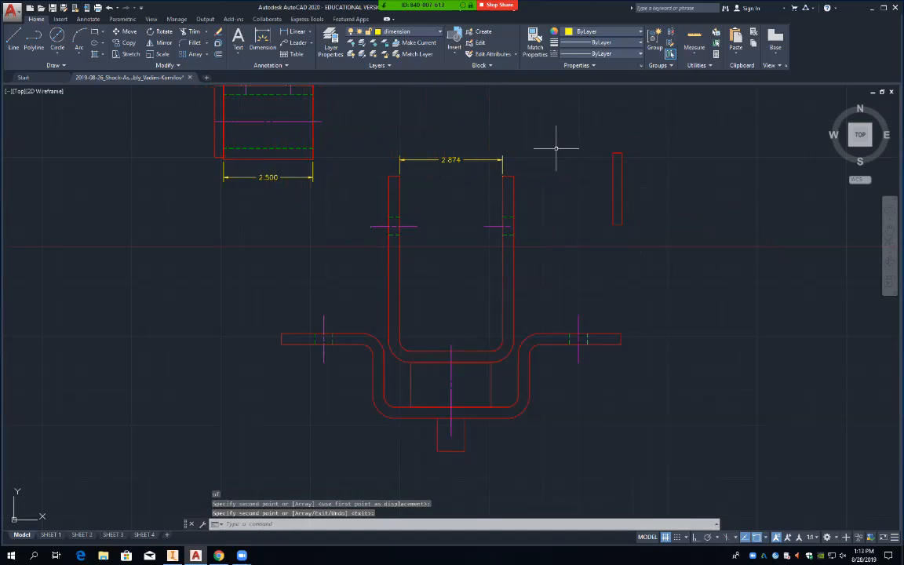
Copy the upright flange from its left edge's midpoint to the midpoint of the bearing view's right edge.
type("ct o")
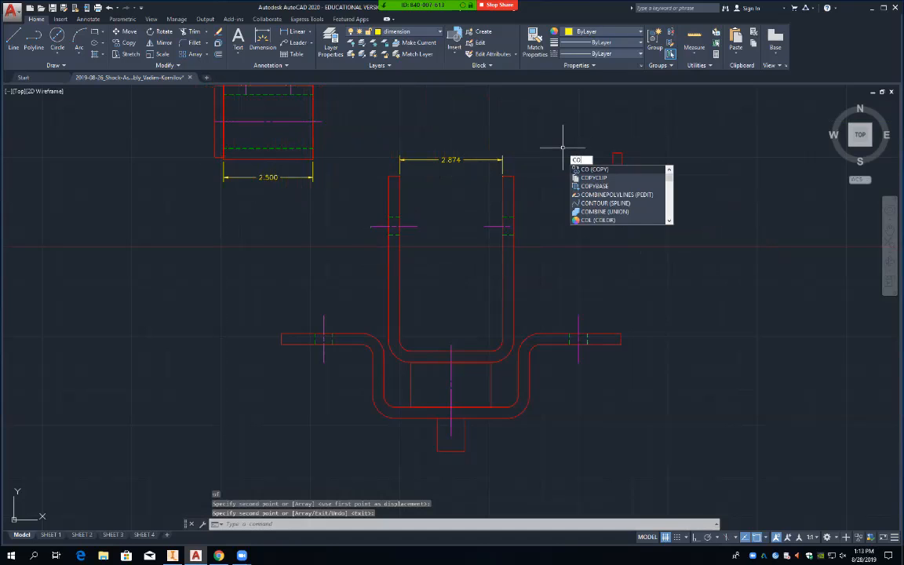
key("Return")
left_click(595, 144)
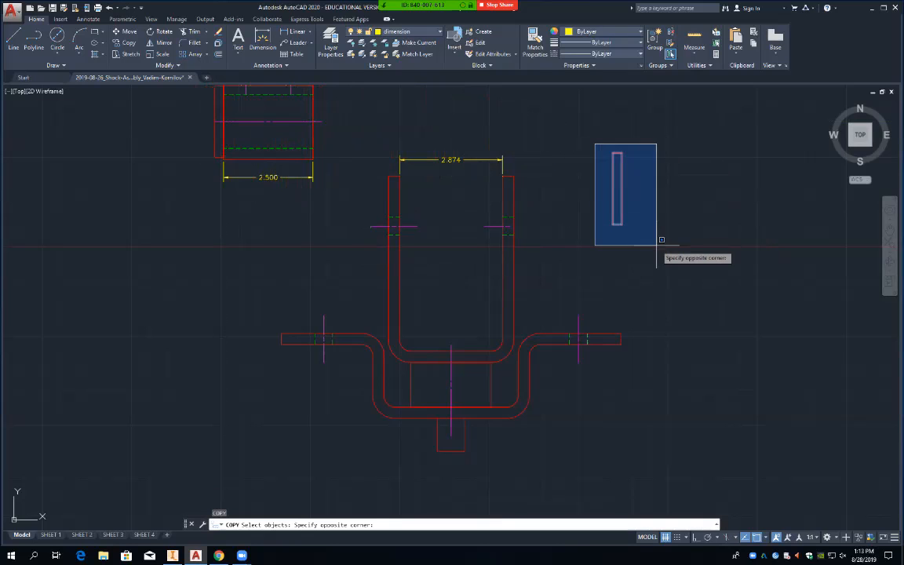
left_click(655, 244)
key("Return")
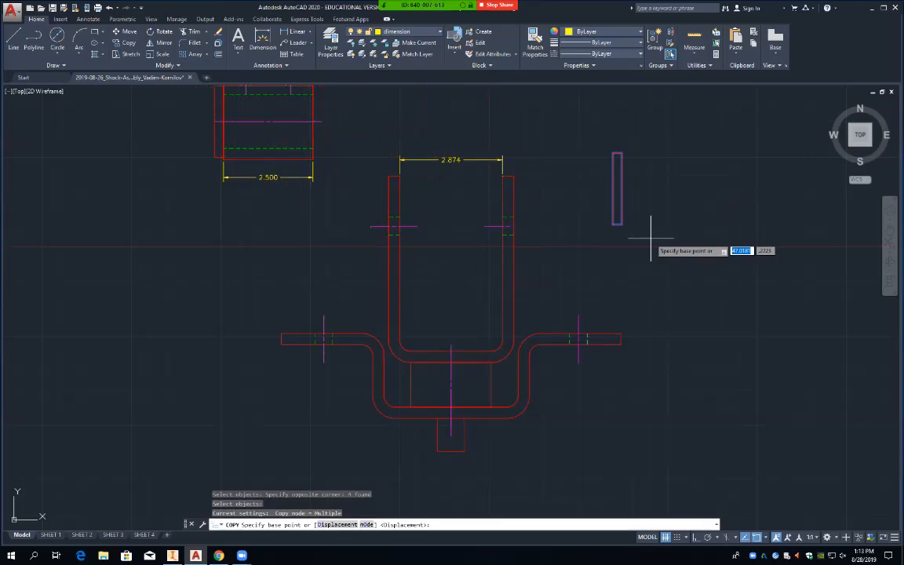
type("mid")
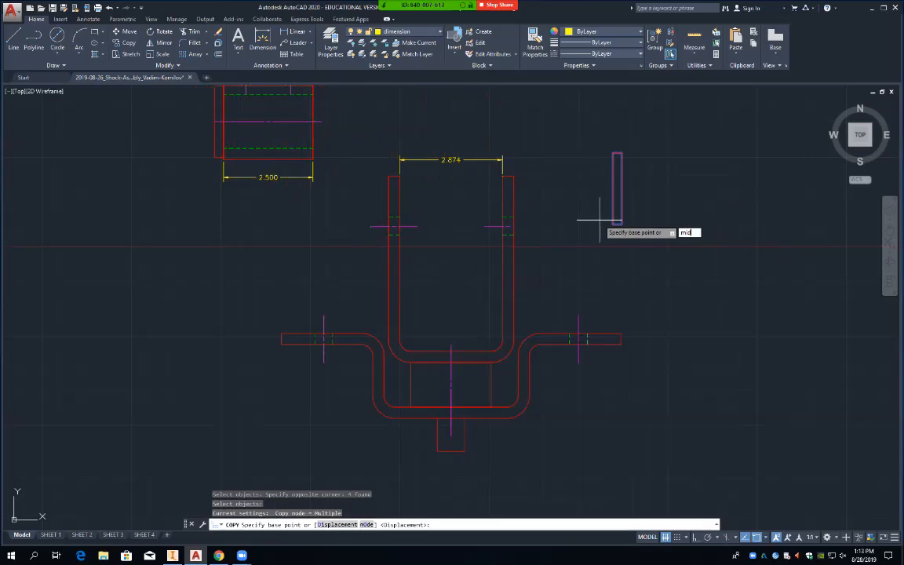
key("Return")
left_click(605, 183)
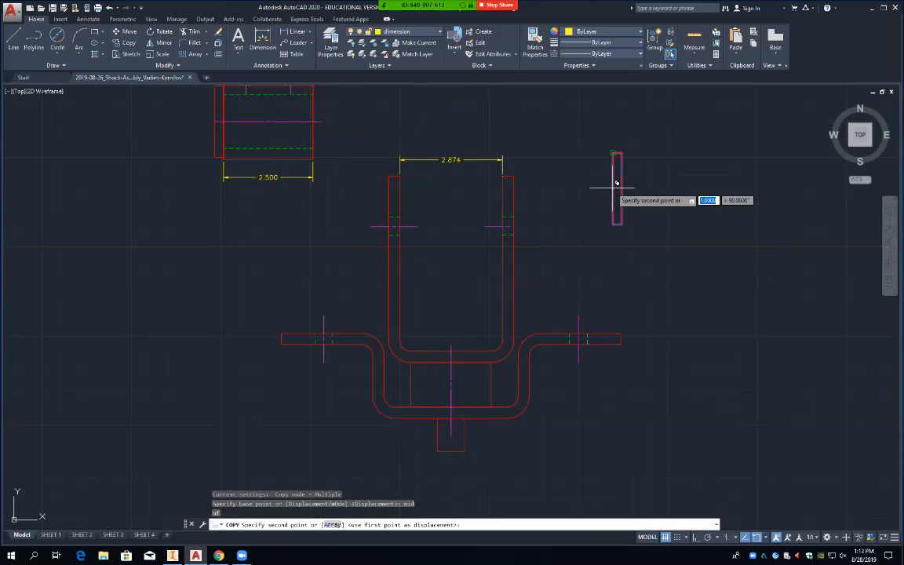
left_click(317, 116)
key("Return")
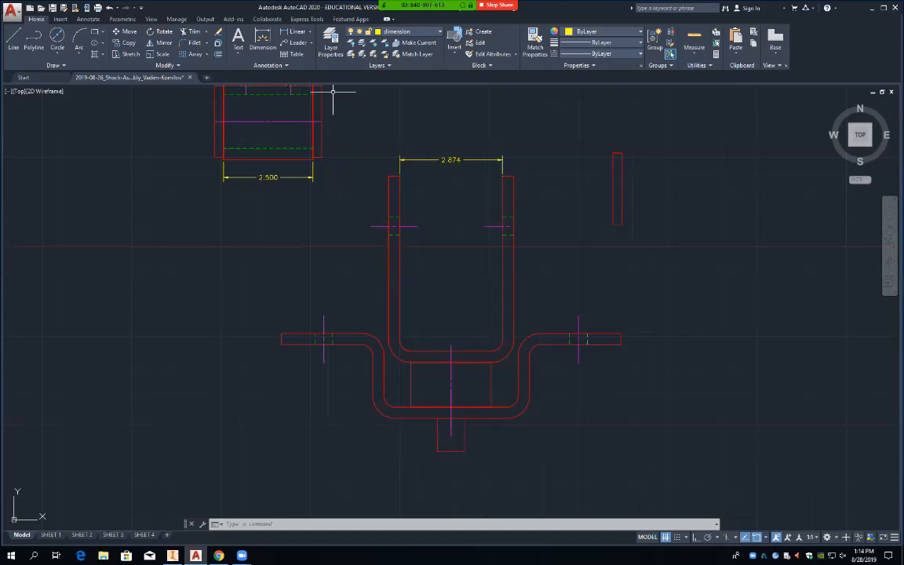
Save the drawing as a new DWG file, changing the date at the start of its file name to 2019-08-28.
left_click(11, 11)
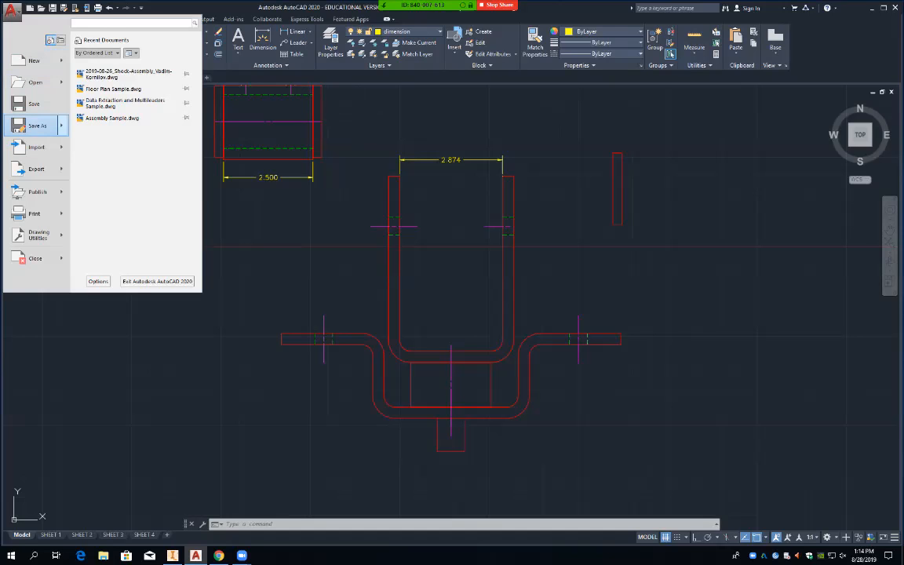
mouse_move(37, 126)
left_click(118, 59)
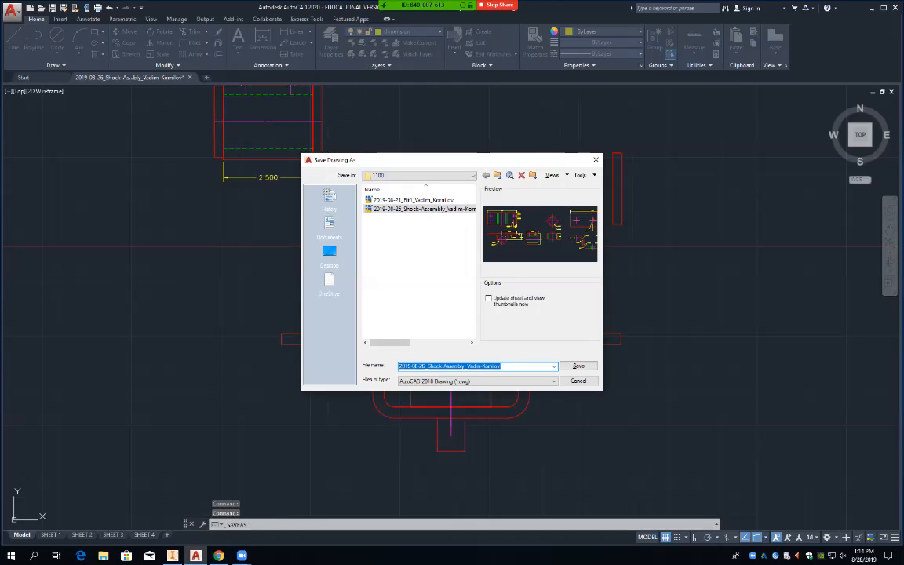
left_click(425, 366)
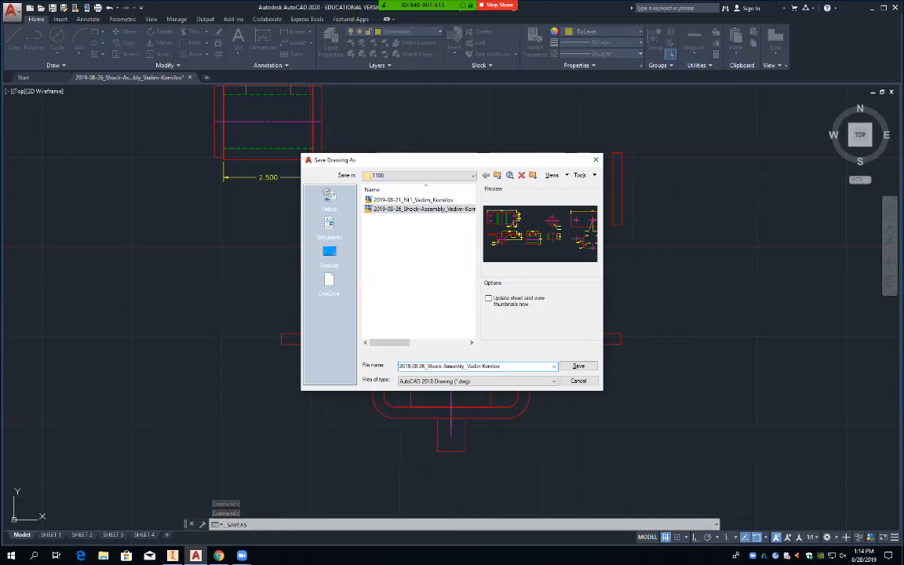
key("BackSpace")
type("8")
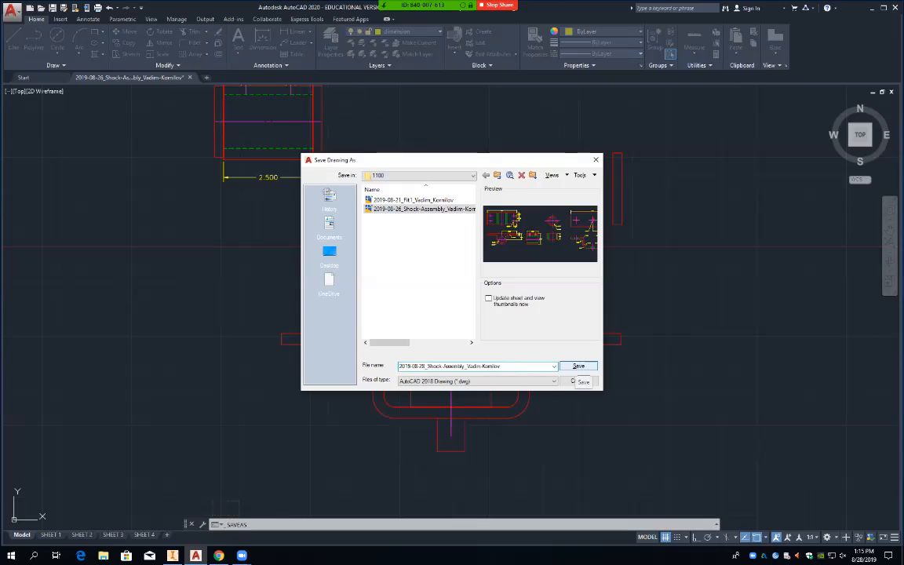
key("Return")
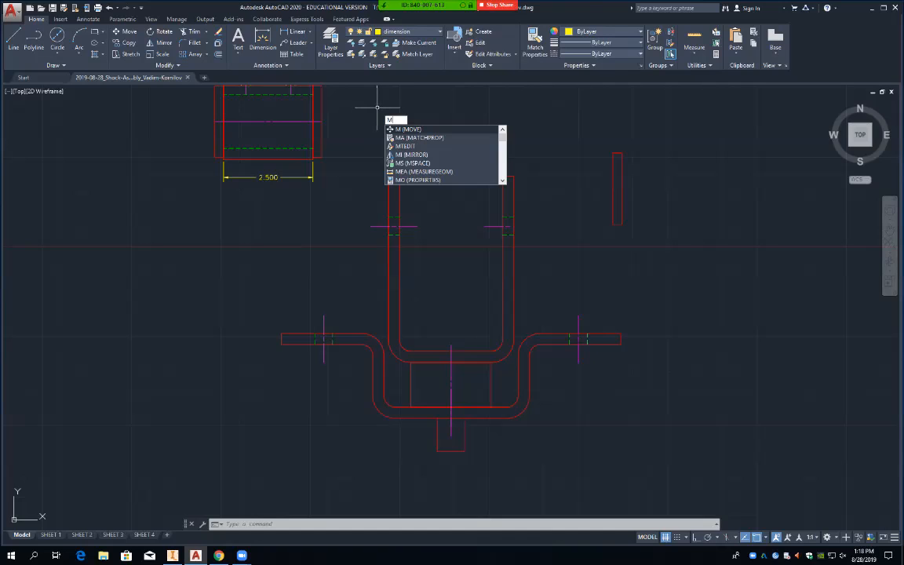
Move the U-shaped bracket with its width dimension out of the assembly to the empty area right of the loose flange.
key("Return")
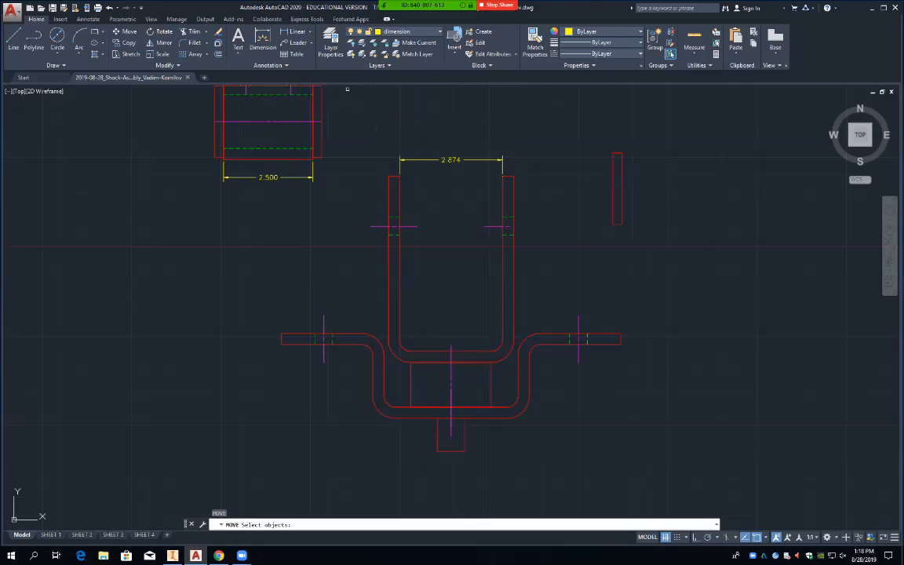
left_click(368, 156)
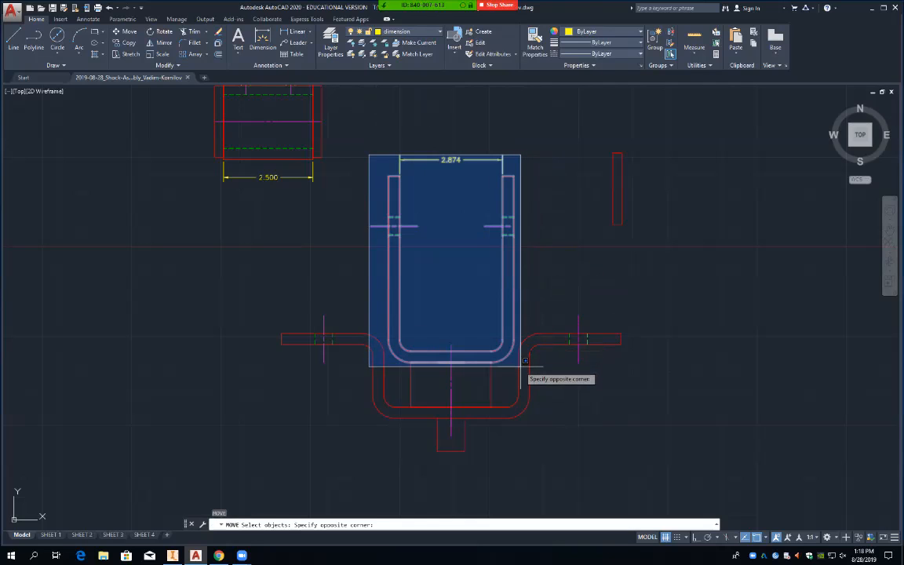
left_click(520, 365)
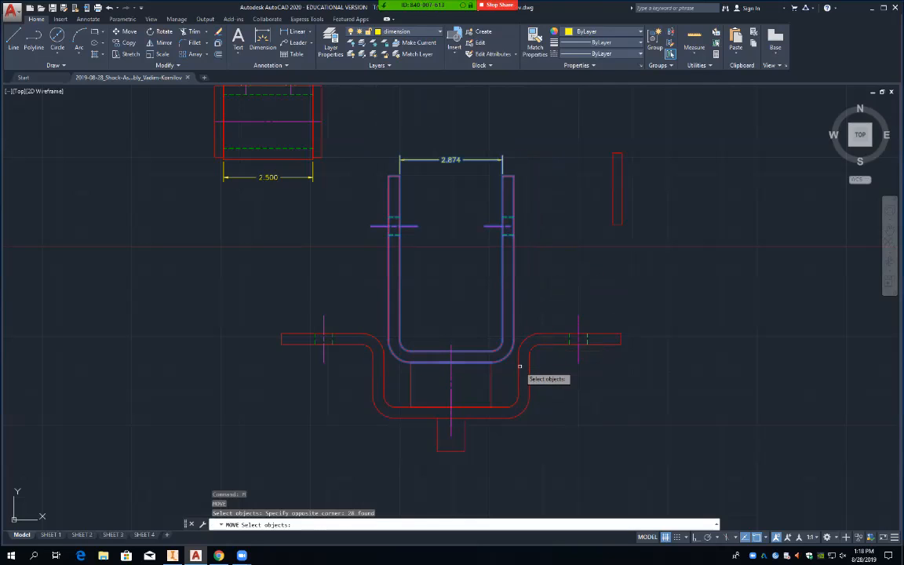
left_click(534, 300)
left_click(589, 251)
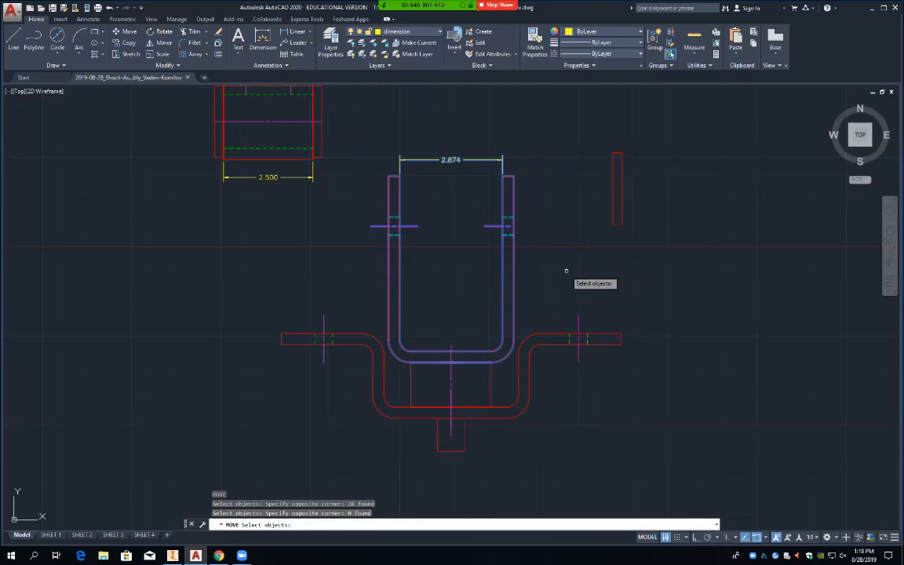
key("Return")
left_click(536, 297)
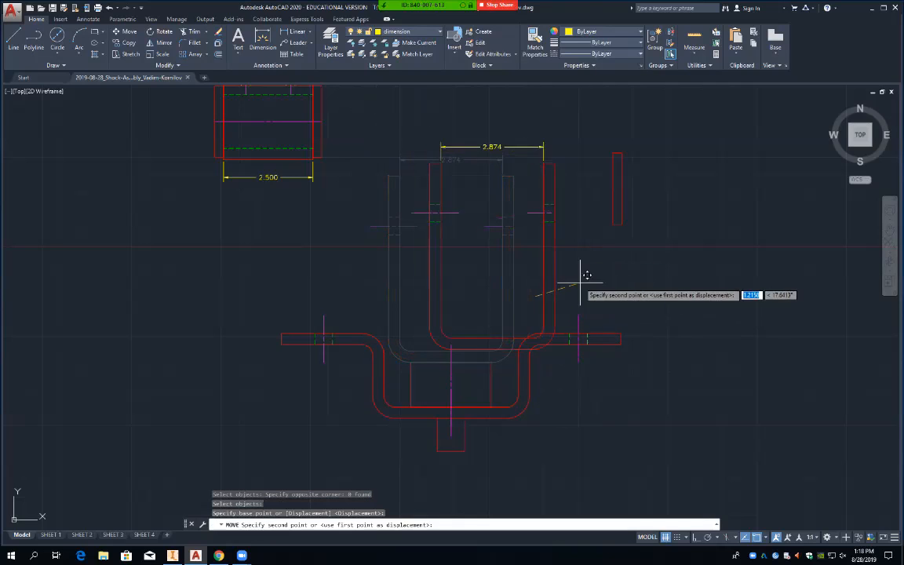
left_click(811, 252)
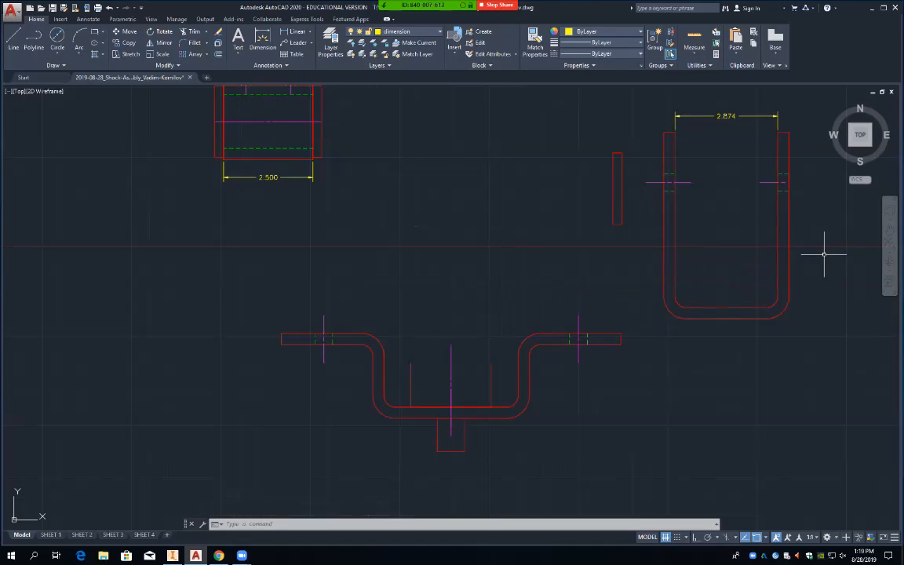
Draw a vertical construction line upward from the inner top corner of the U-bracket's left arm.
type("l")
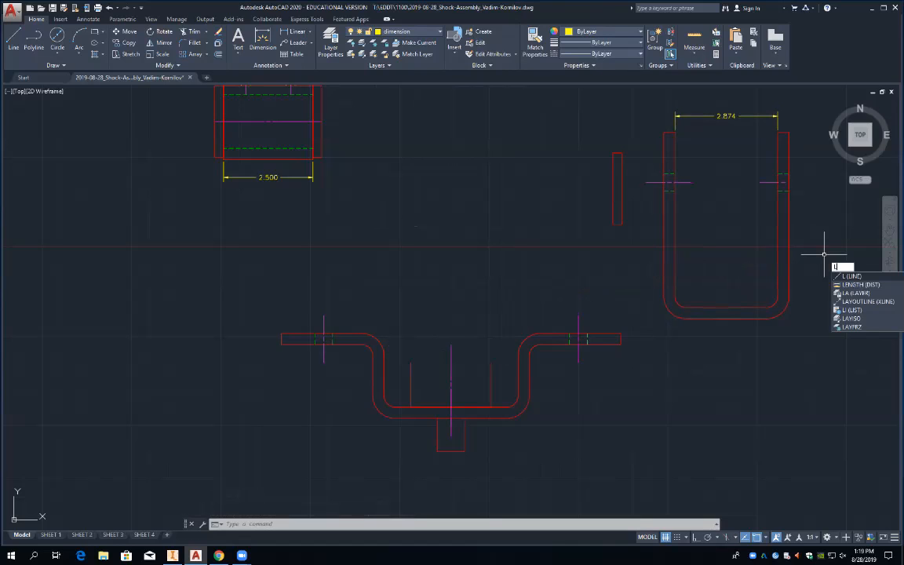
key("Return")
middle_click_drag(731, 216, 738, 396)
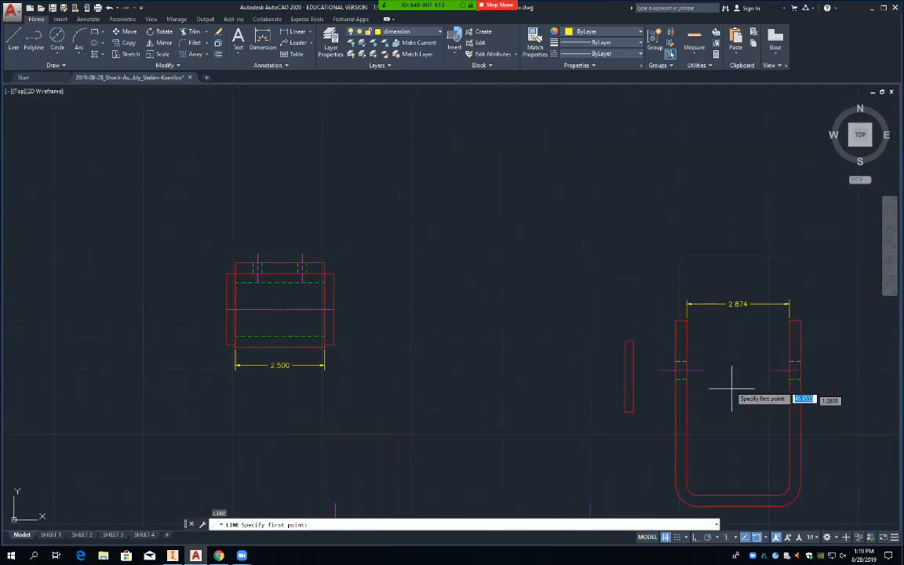
left_click(686, 320)
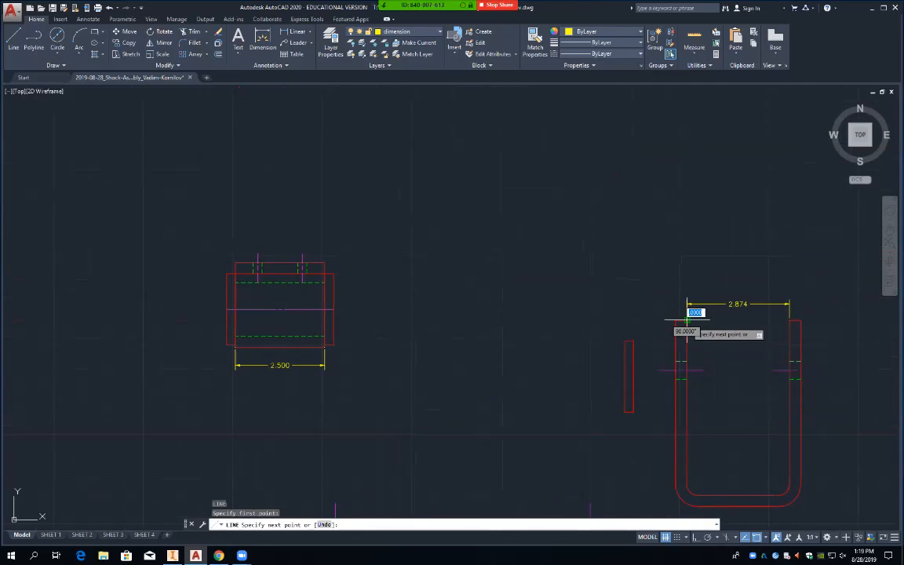
left_click(687, 229)
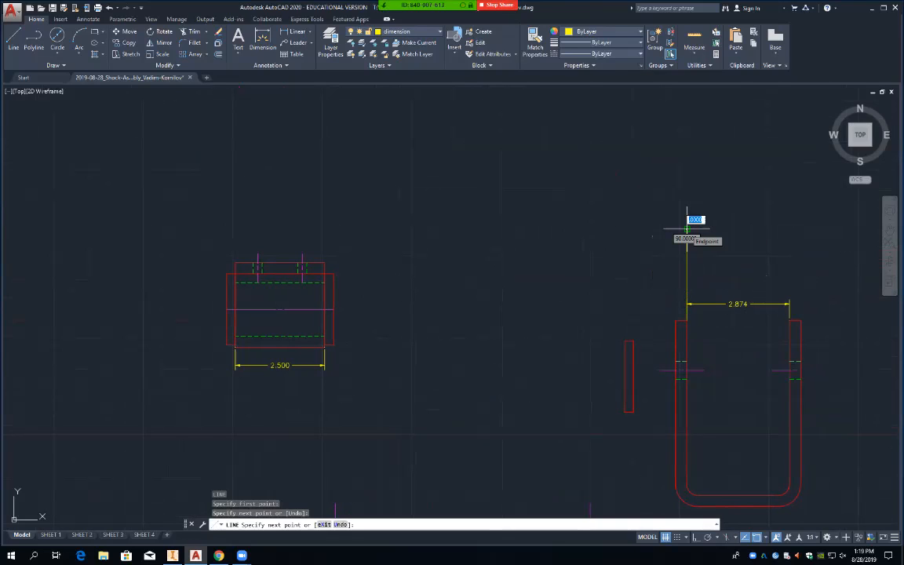
key("Return")
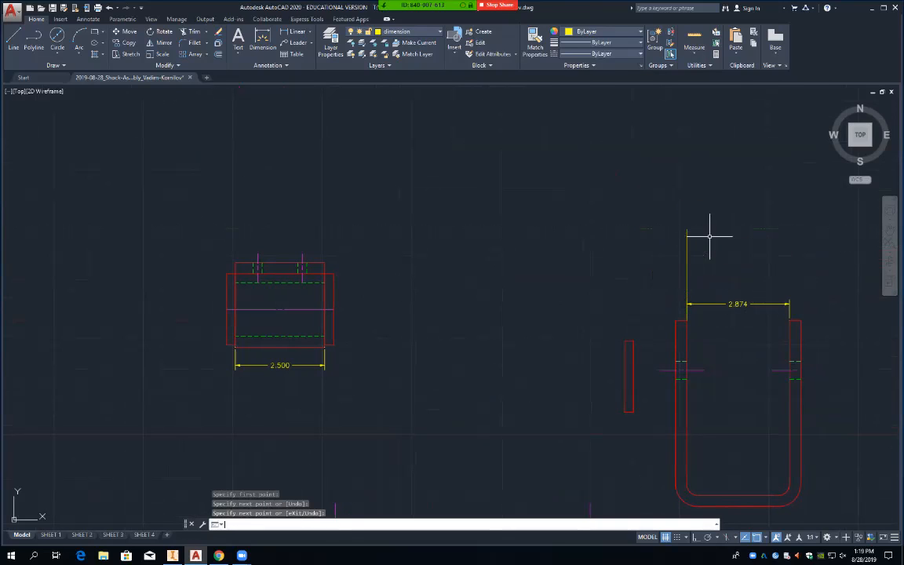
Offset the vertical construction line 3 units to the right, toward the bracket's right arm.
type("o")
key("Return")
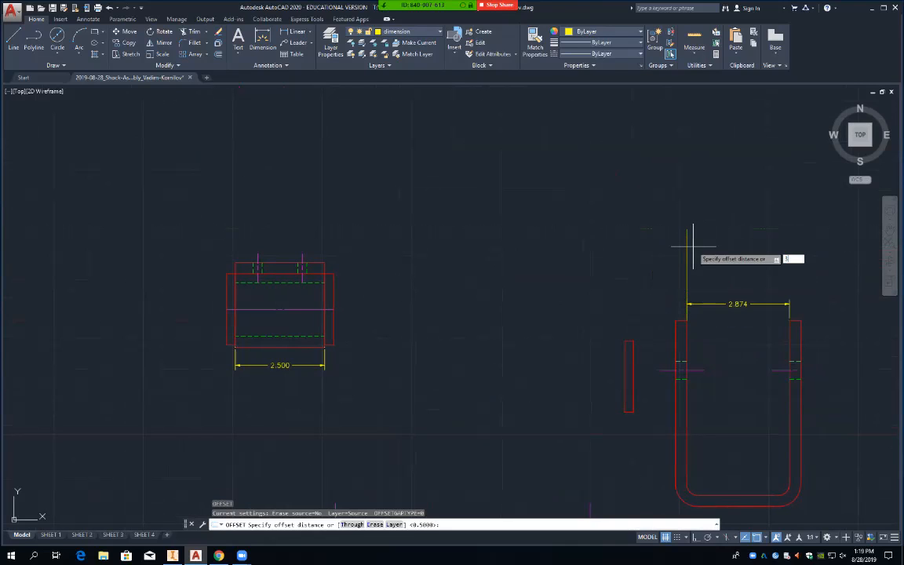
type("3")
key("Return")
left_click(687, 251)
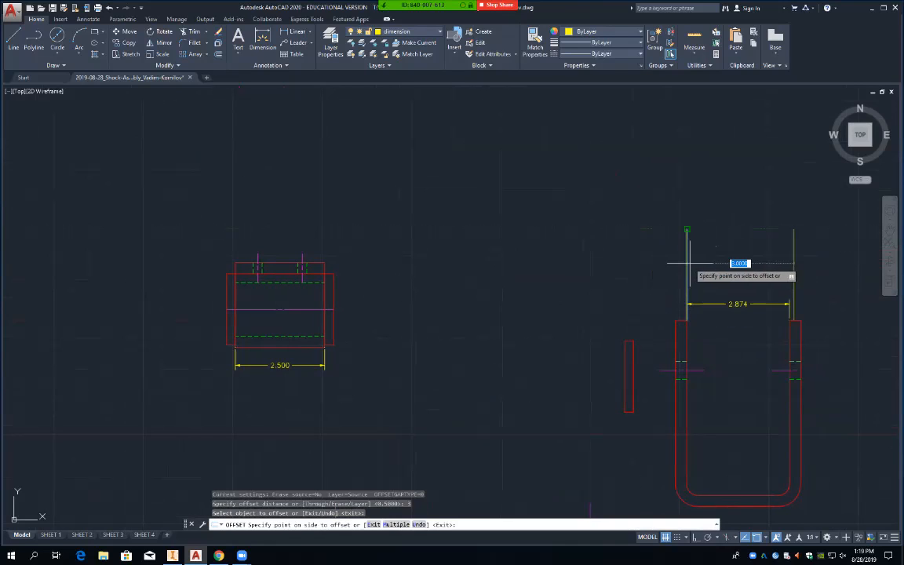
left_click(763, 264)
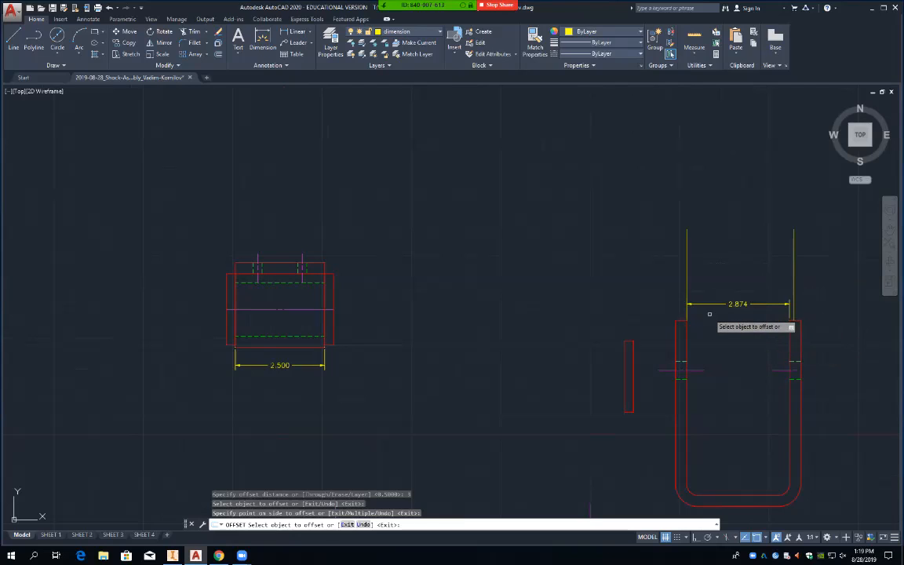
key("Return")
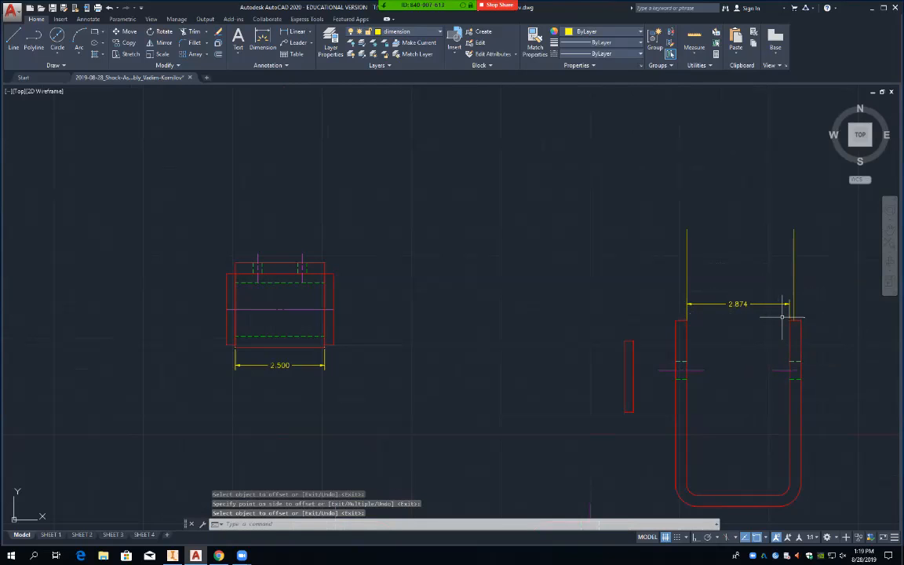
Move the bracket's right arm with its corner arcs and hole lines from its inner top corner to the offset line's lower end.
left_click(782, 317)
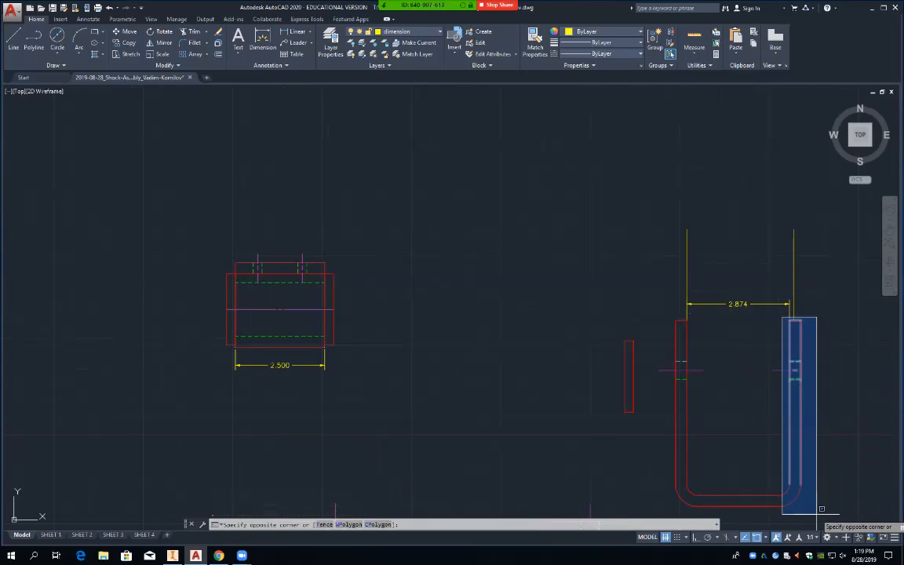
key("Escape")
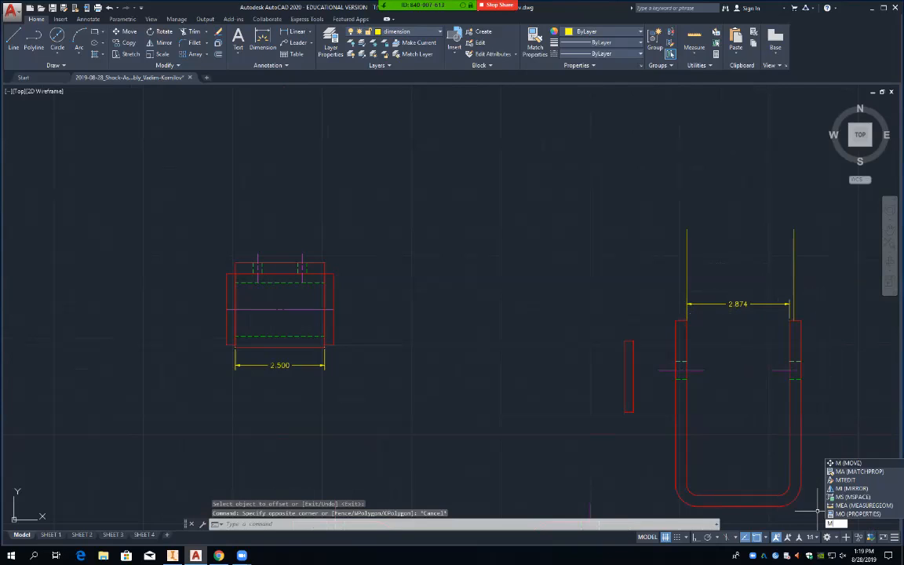
key("Return")
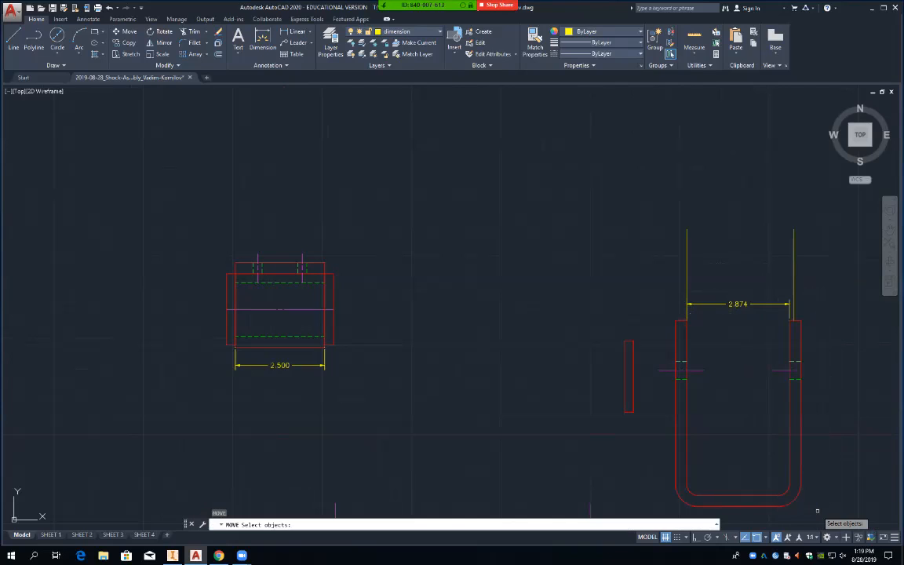
left_click(775, 509)
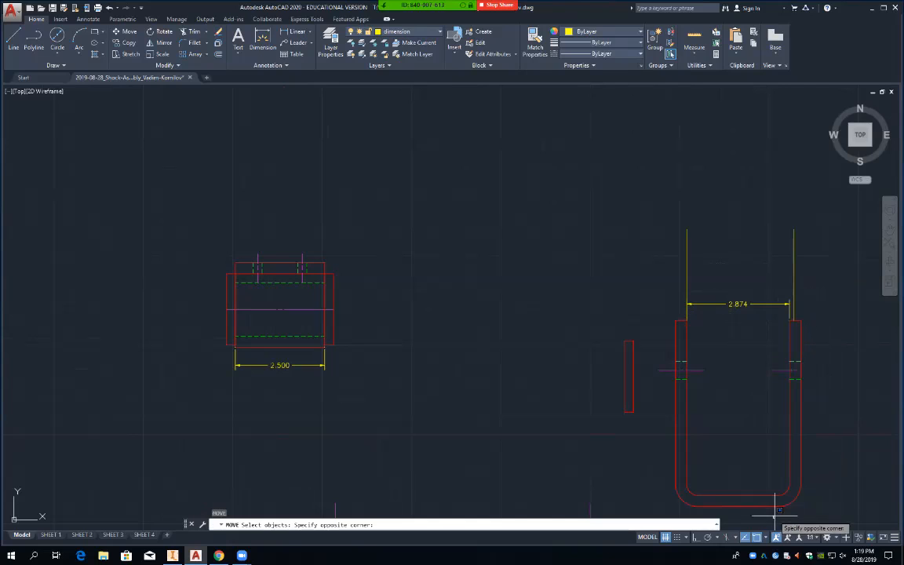
left_click(815, 306)
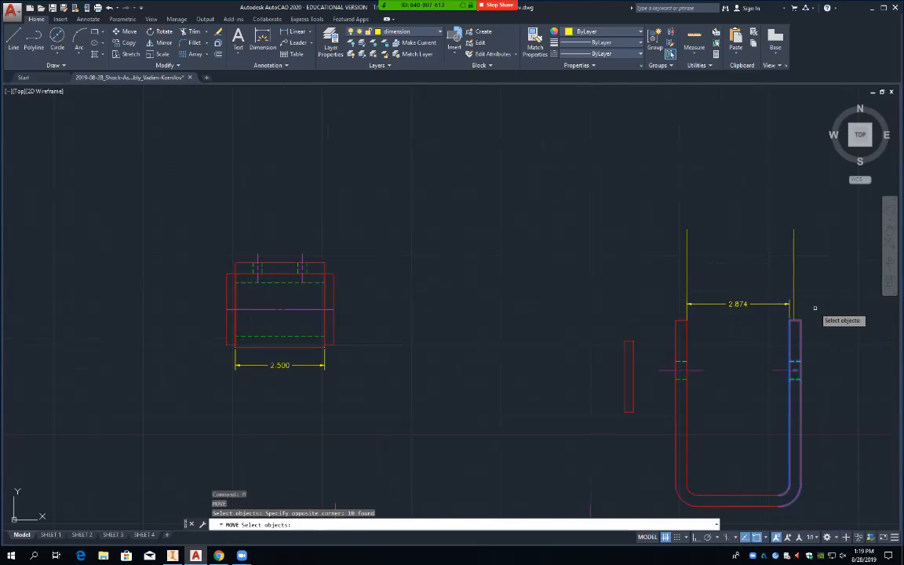
key("Return")
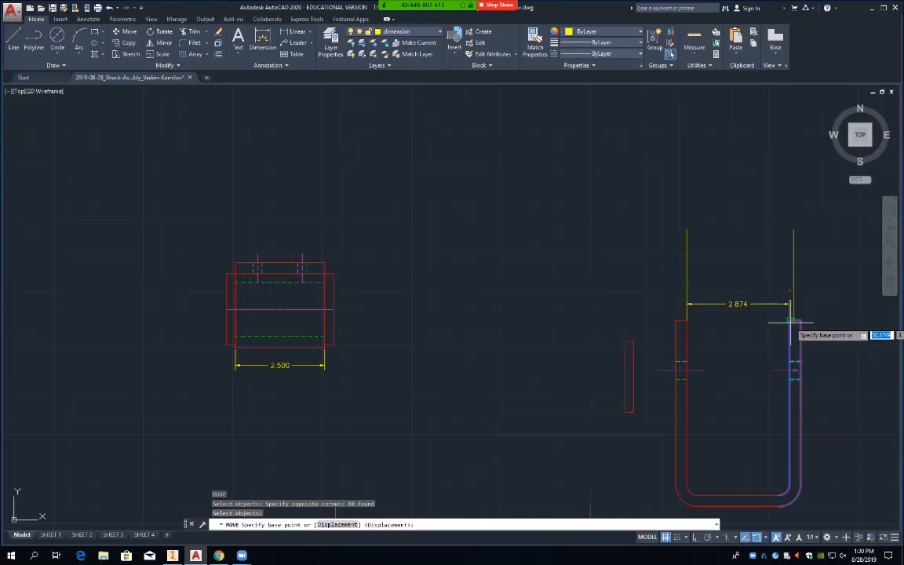
left_click(795, 317)
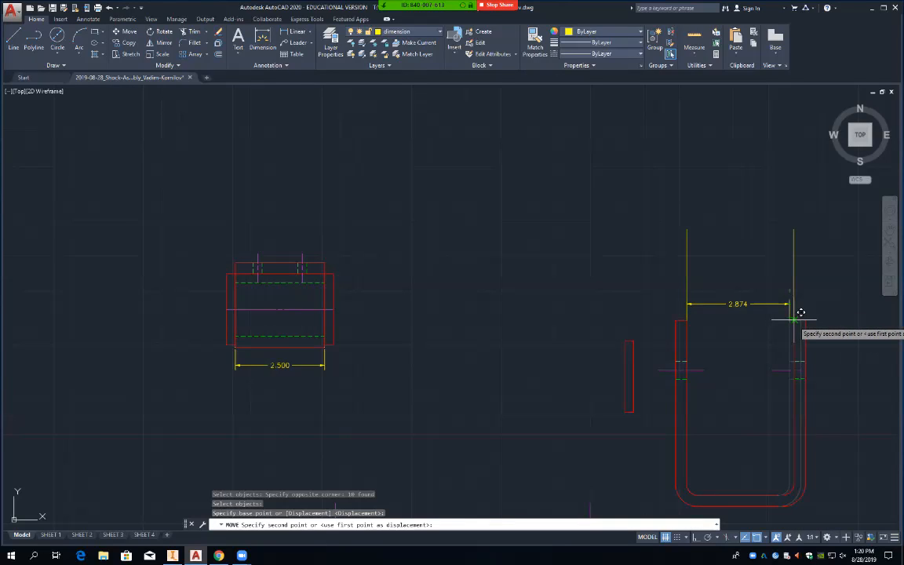
left_click(800, 313)
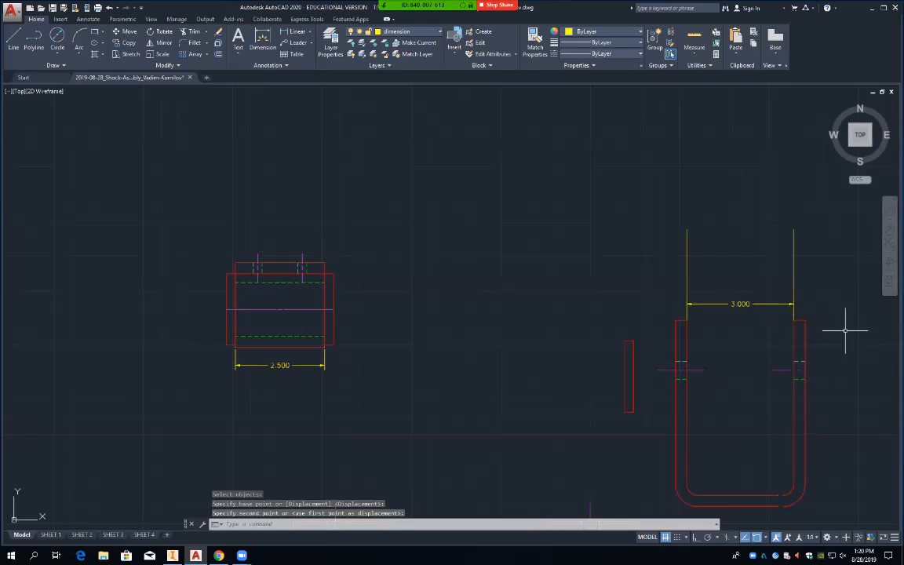
key("Return")
key("Escape")
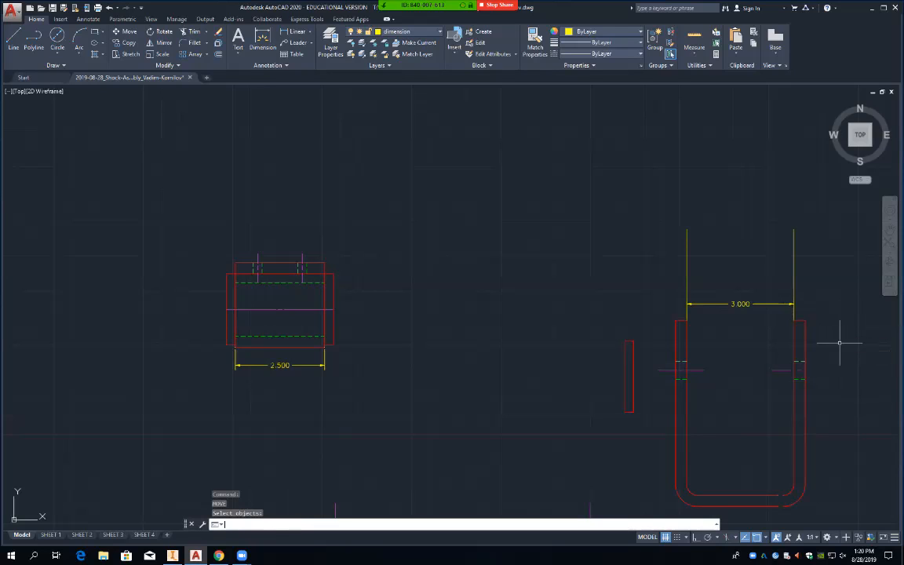
Extend the bracket's two bottom lines to the inner and outer arcs of the moved right corner.
type("xt")
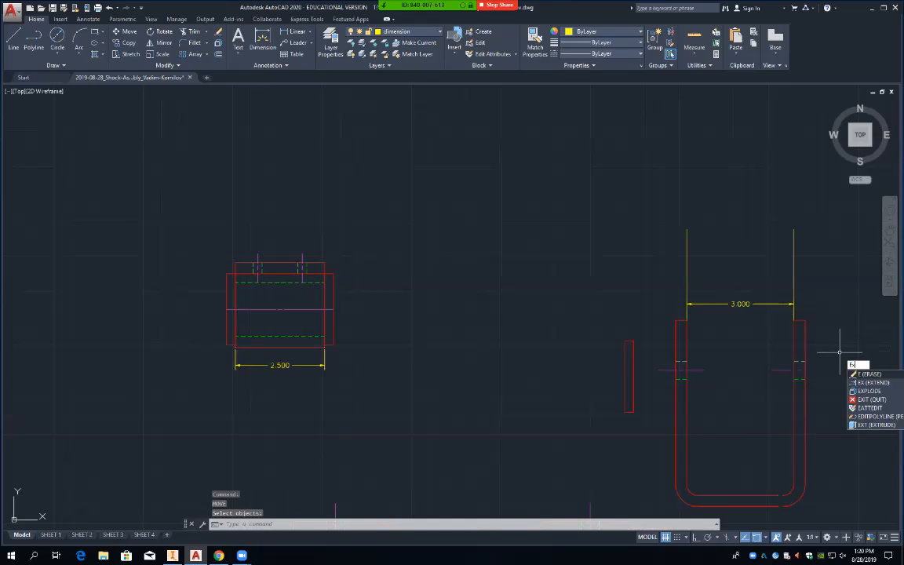
key("Return")
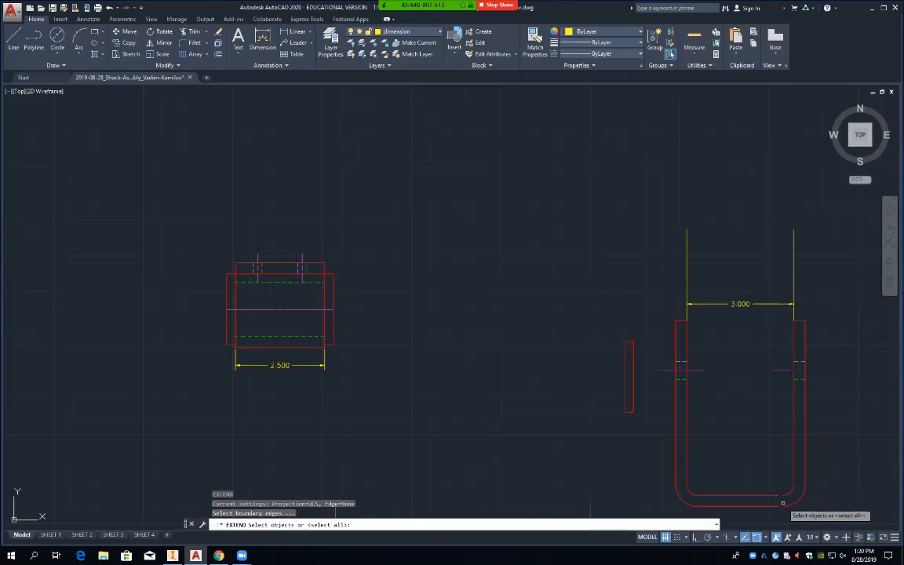
left_click(785, 494)
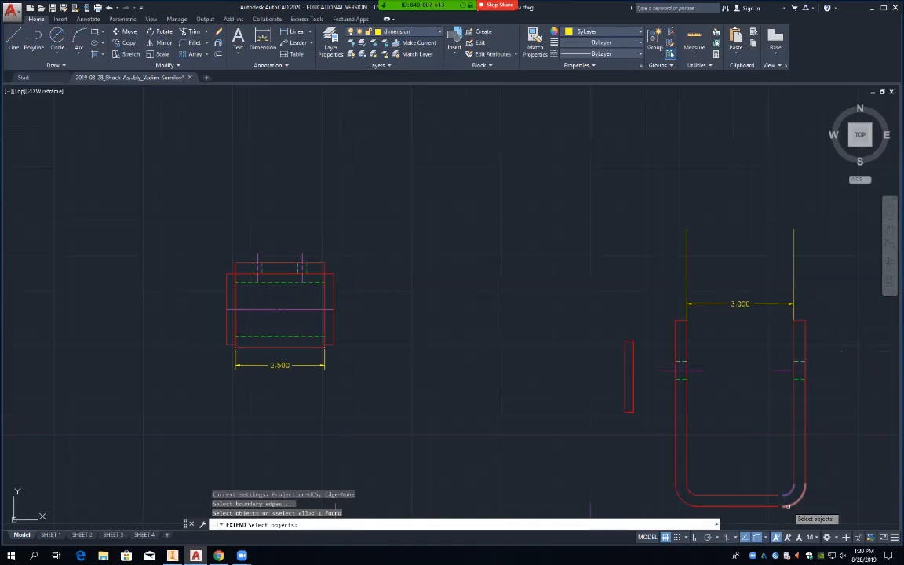
left_click(778, 497)
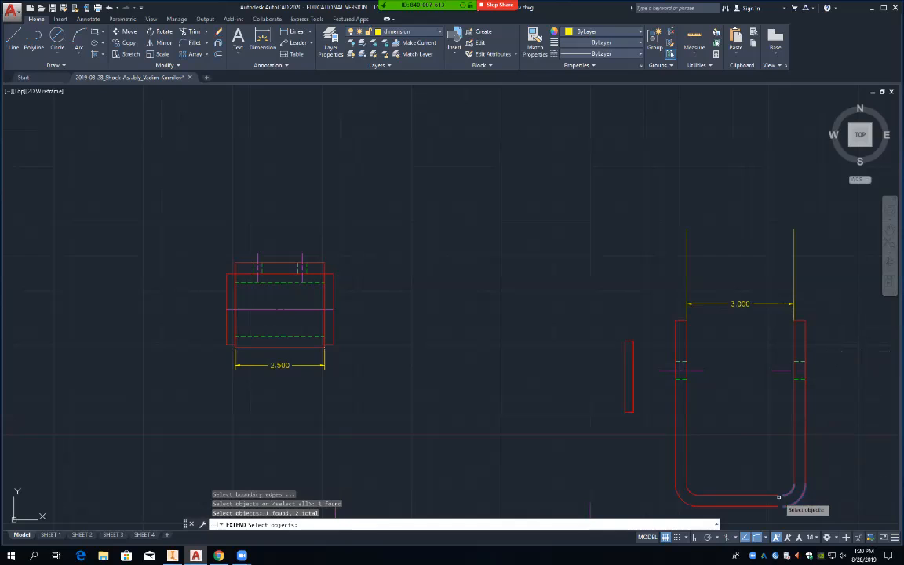
key("Return")
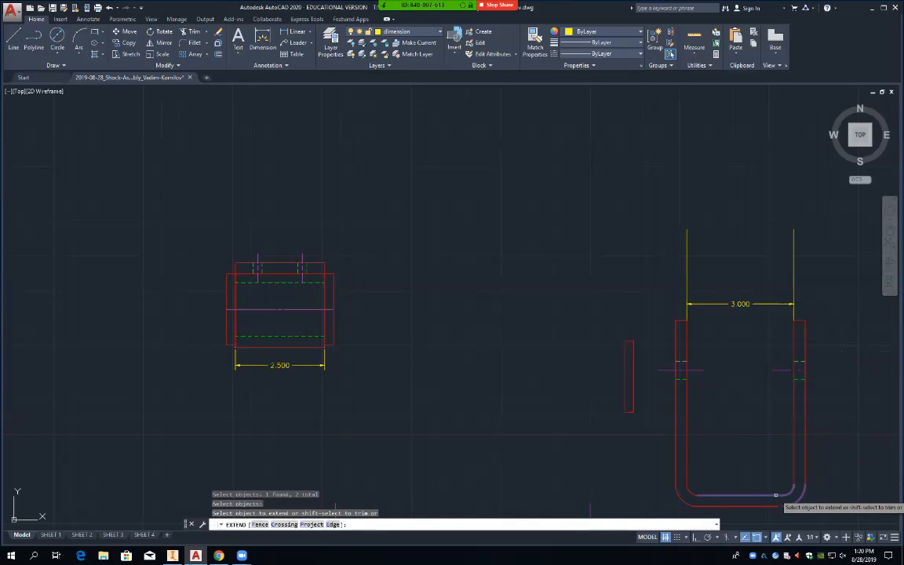
left_click(776, 506)
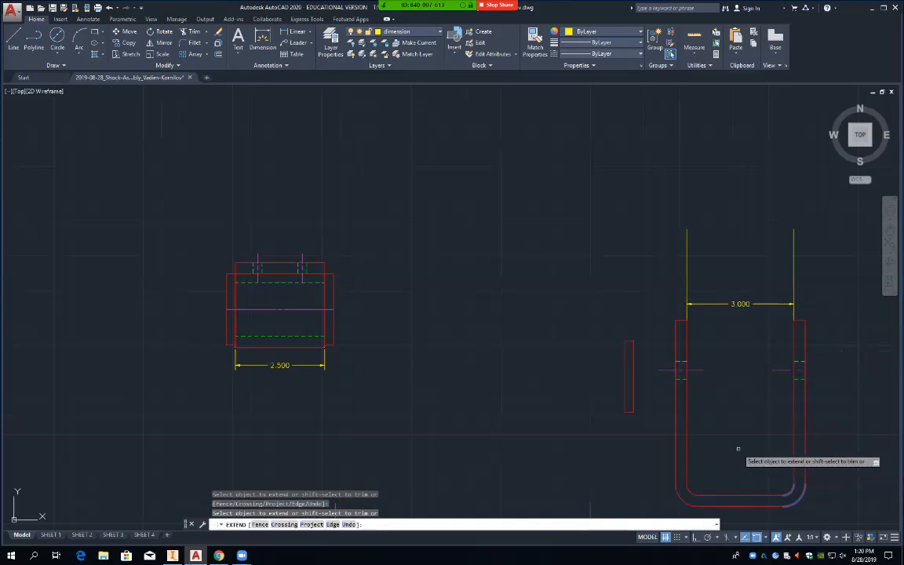
Draw a horizontal line joining the upper ends of the two short vertical lines inside the lower mounting bracket.
key("Return")
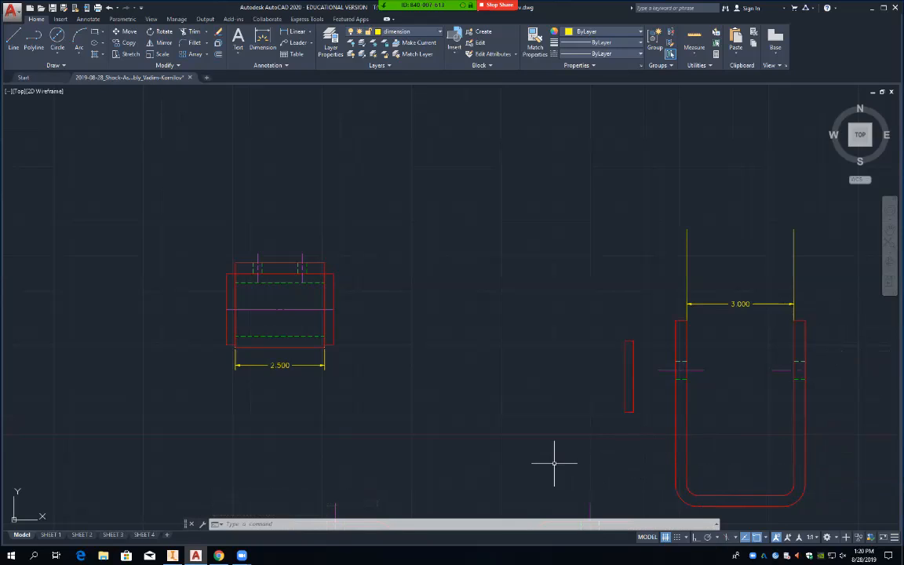
mouse_move(553, 463)
middle_mouse_down()
mouse_move(541, 308)
mouse_move(557, 294)
middle_mouse_up()
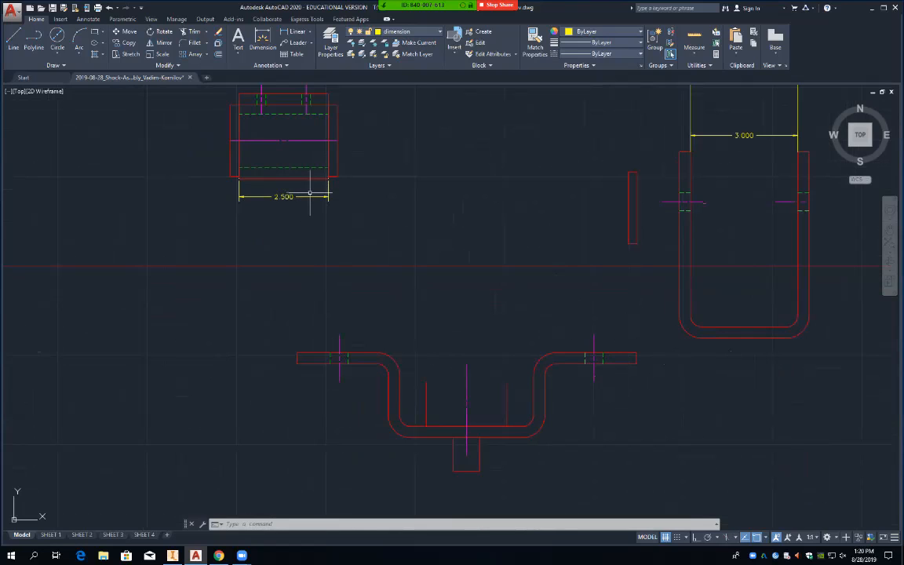
key("Return")
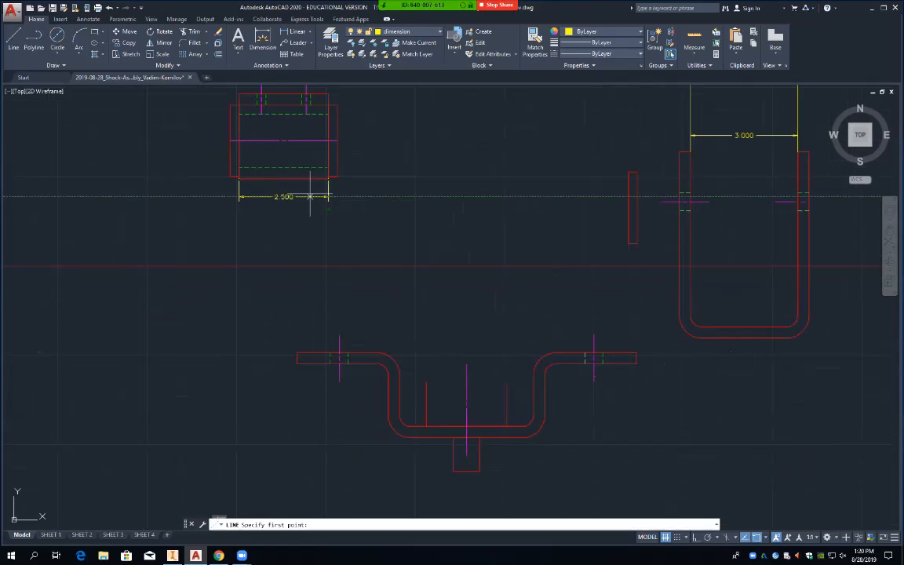
left_click(426, 382)
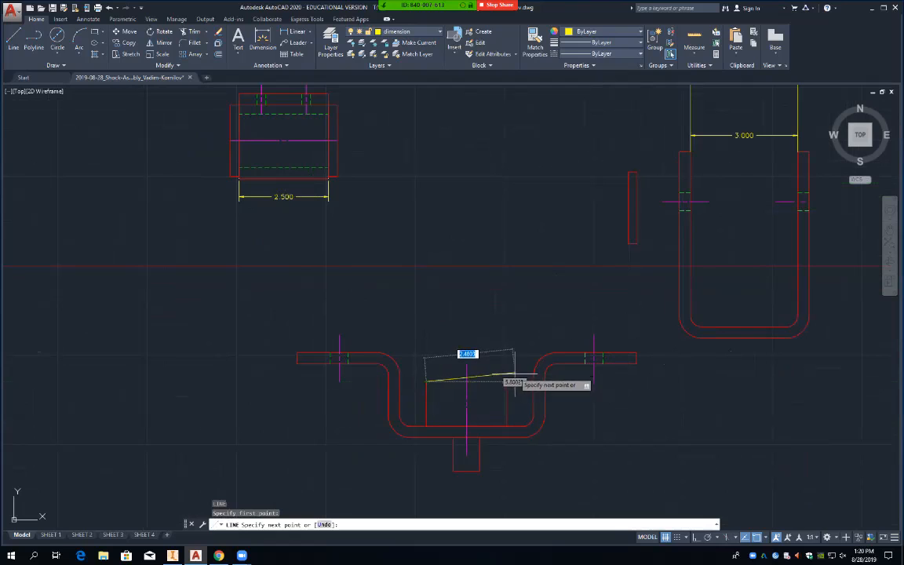
left_click(506, 382)
key("Return")
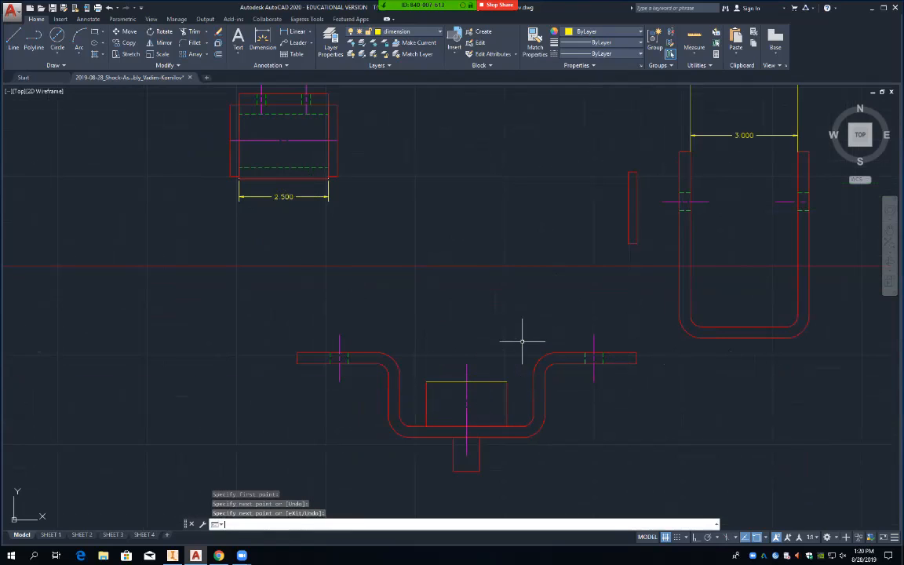
Put the new horizontal line inside the mounting bracket on the object layer.
left_click(487, 382)
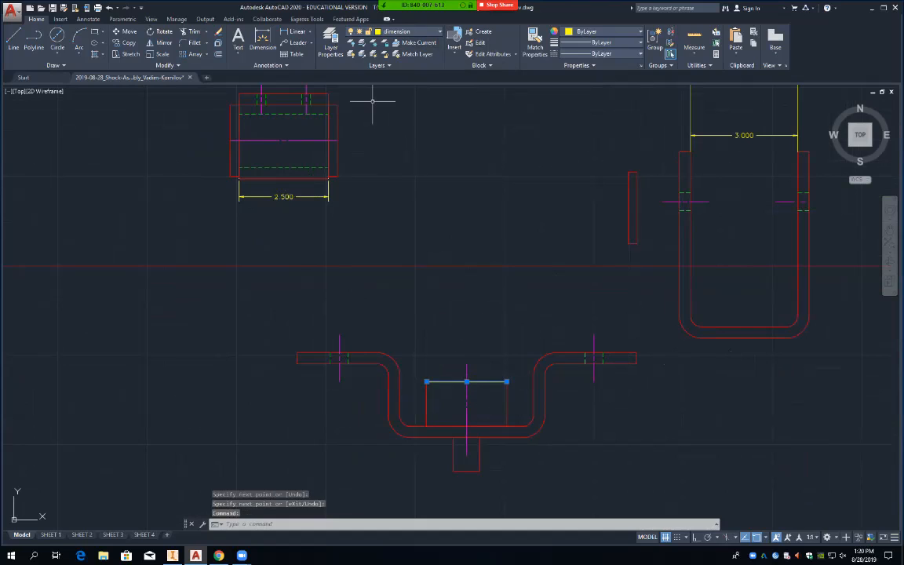
left_click(397, 31)
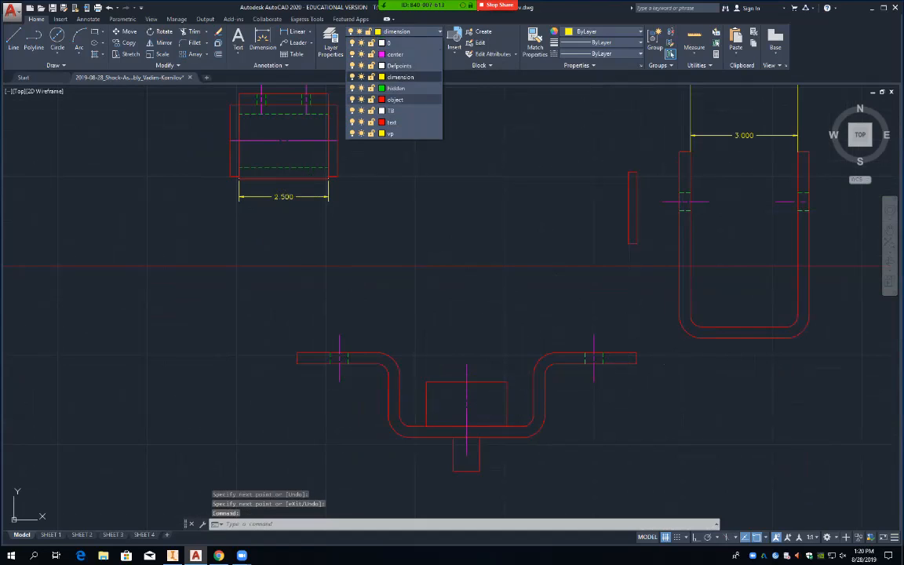
left_click(384, 88)
key("Return")
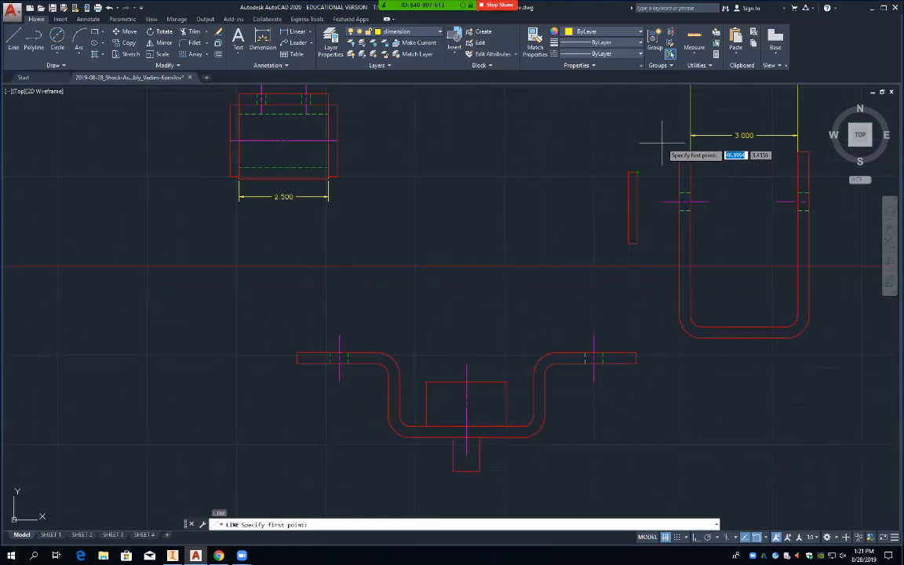
type("m")
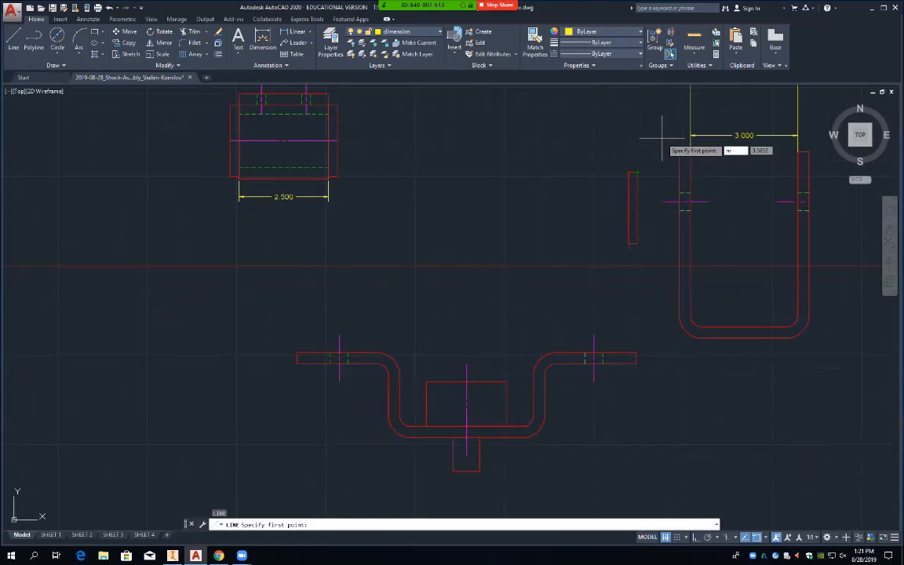
key("Return")
left_click(665, 138)
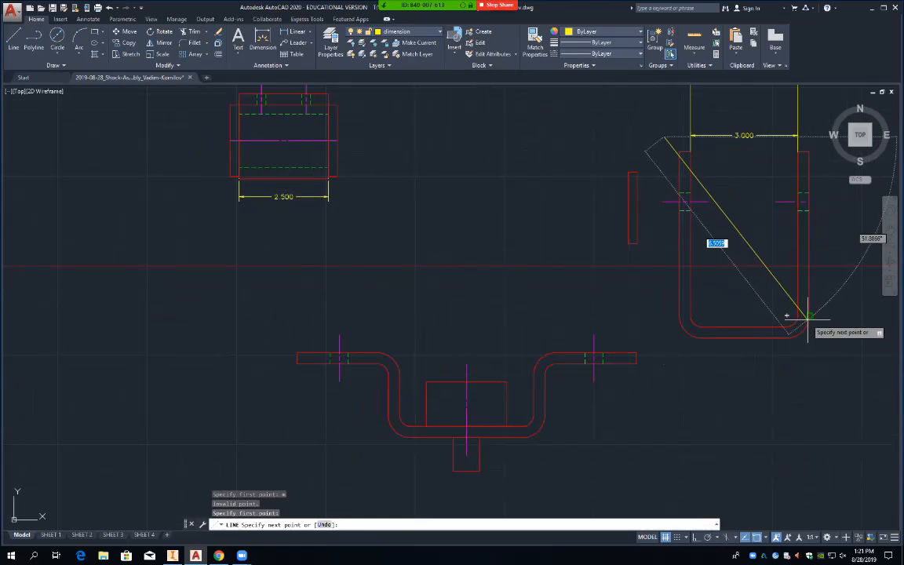
key("Escape")
key("Escape")
type("m")
key("Return")
left_click(657, 137)
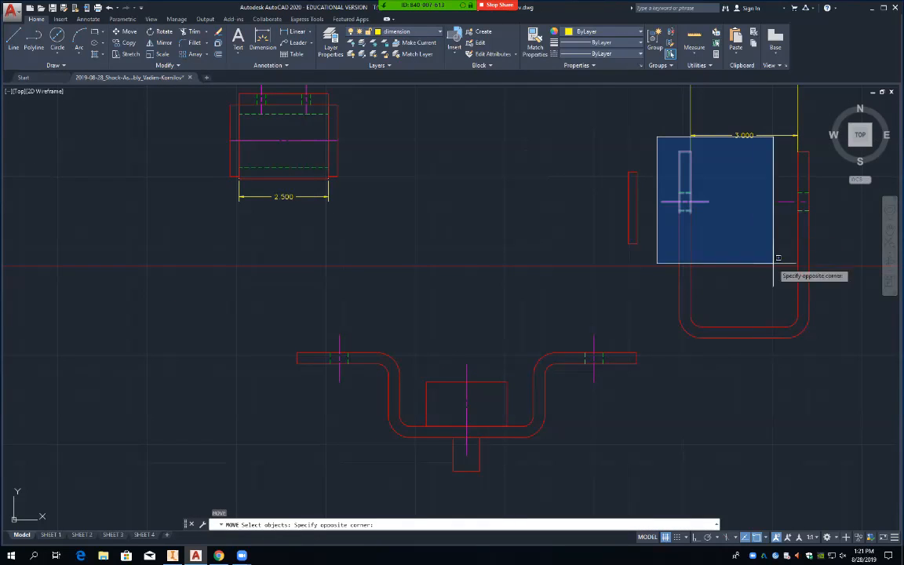
left_click(832, 347)
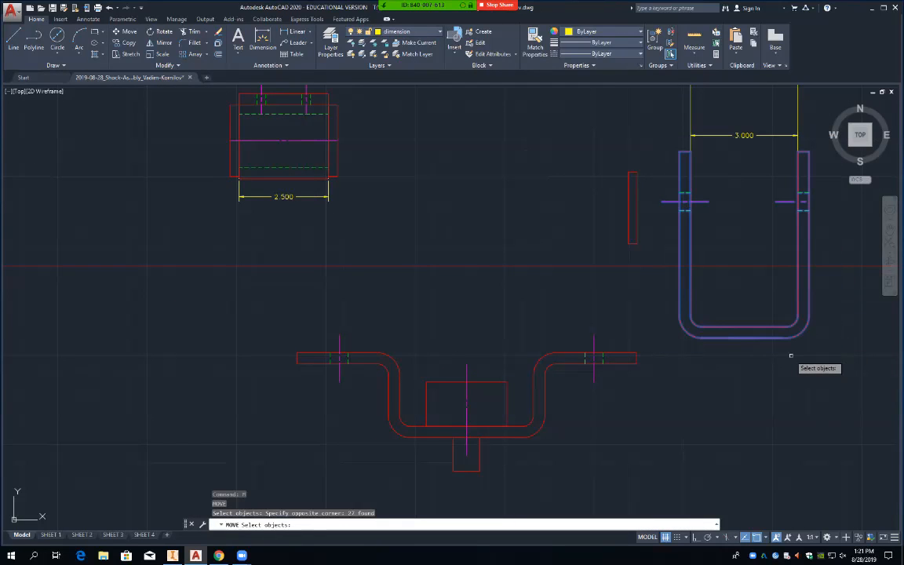
key("Escape")
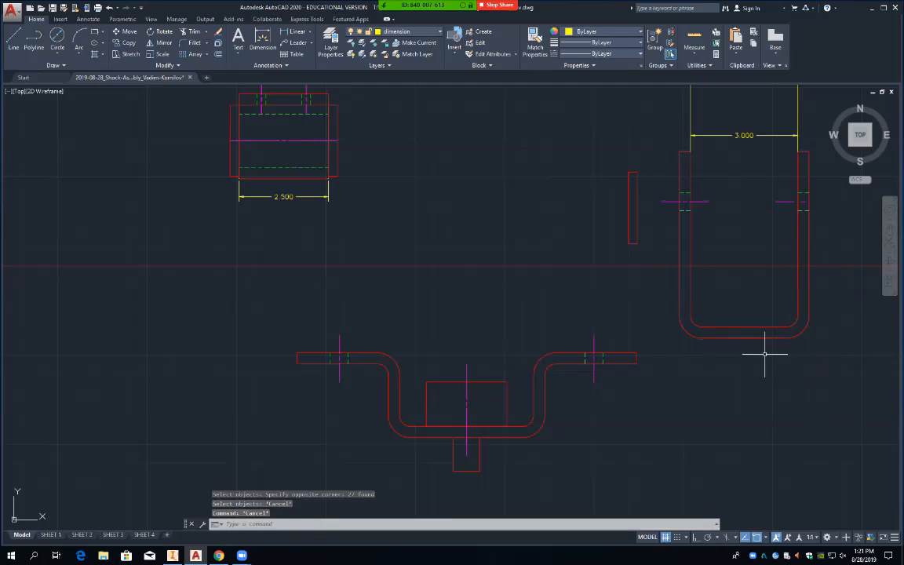
Delete the short duplicate line segment lying on the U-bracket's bottom outer edge.
scroll(754, 349, "up", 5)
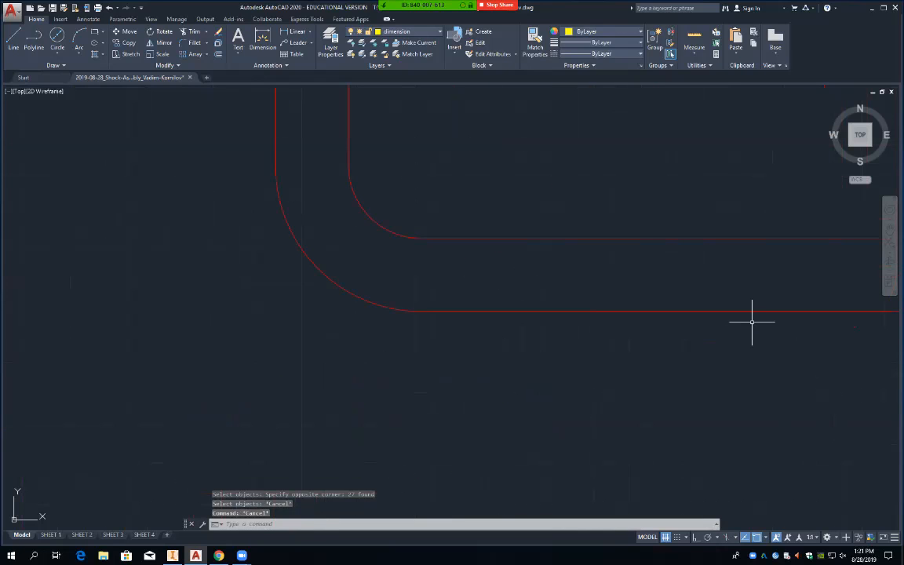
mouse_move(746, 305)
middle_mouse_down()
mouse_move(584, 386)
mouse_move(449, 364)
mouse_move(504, 327)
middle_mouse_up()
left_click(491, 339)
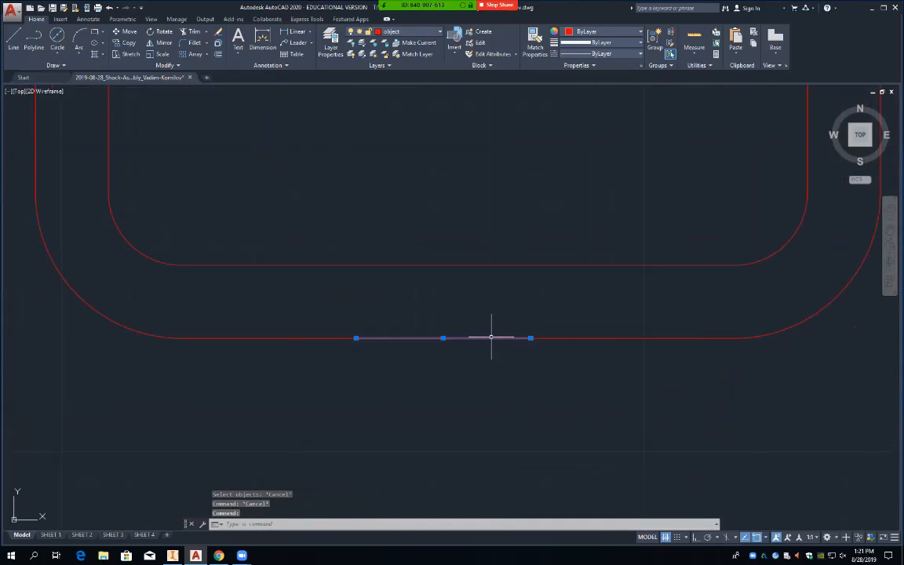
key("Delete")
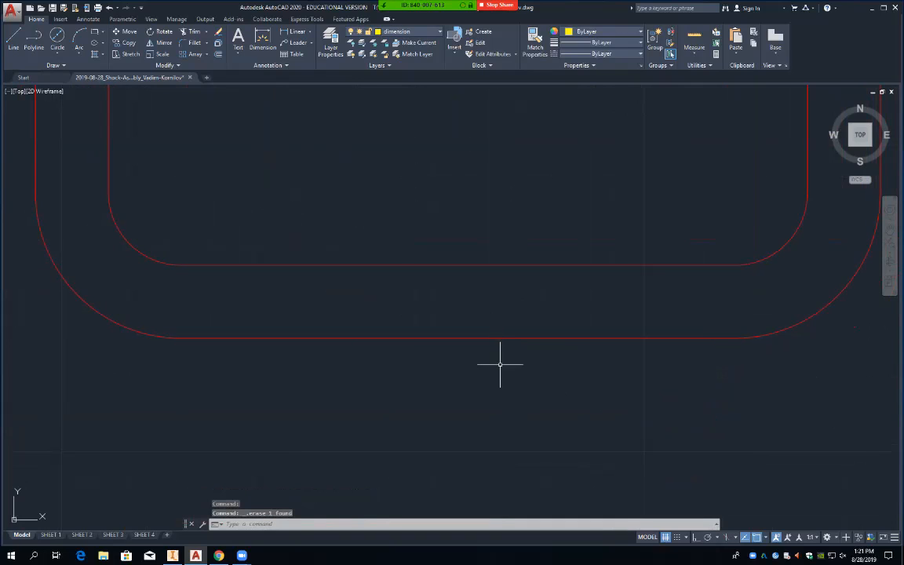
Move the U-bracket from the midpoint of its bottom outer edge to the midpoint of the block's top line in the mounting bracket.
scroll(499, 366, "down", 5)
scroll(499, 355, "down", 2)
type("m")
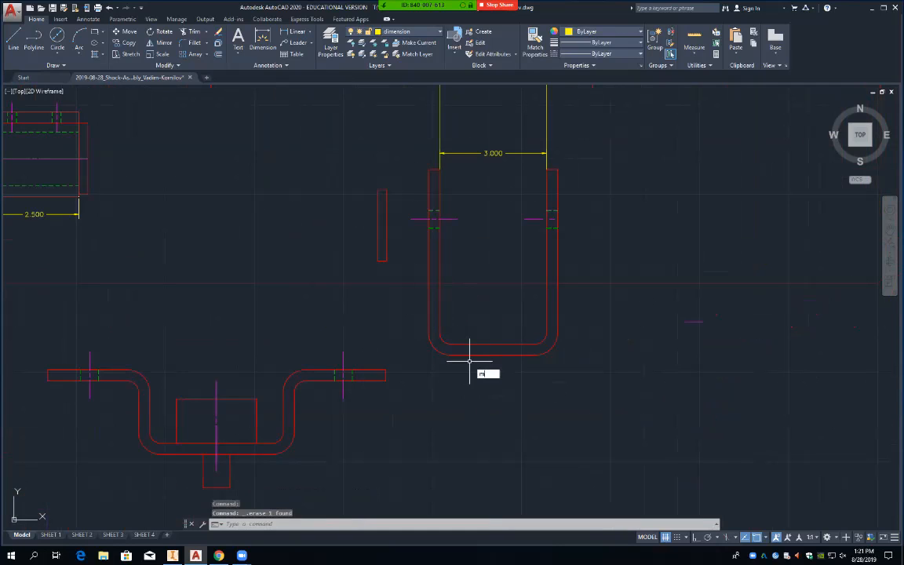
key("Return")
left_click(412, 153)
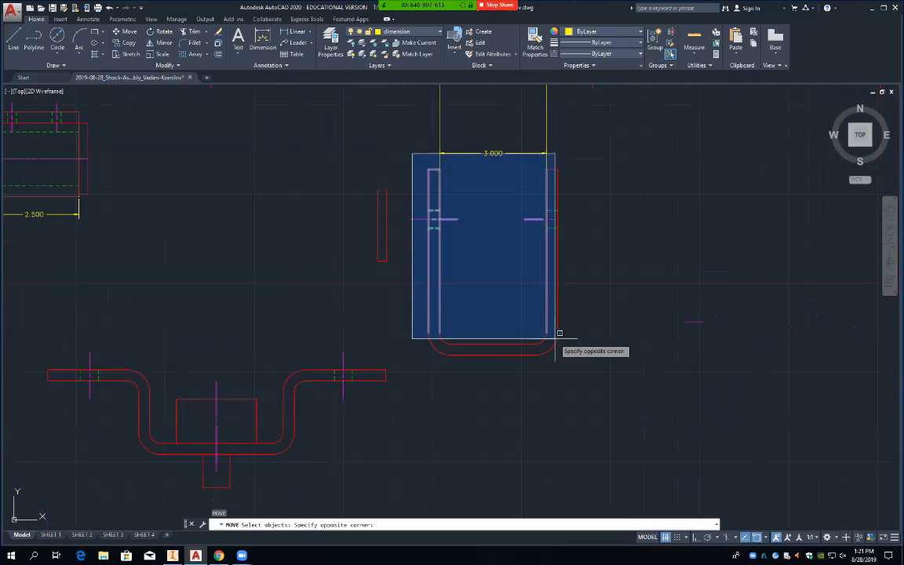
left_click(580, 368)
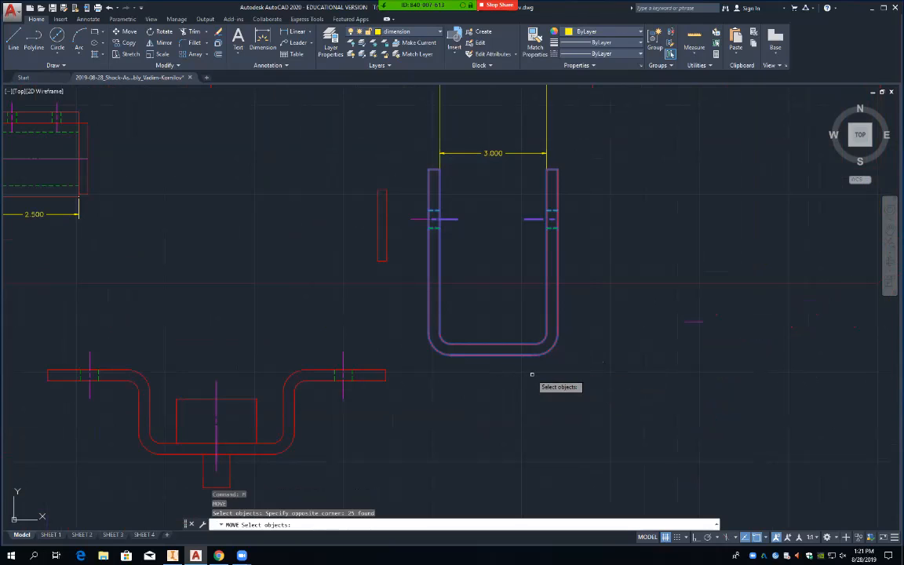
key("Return")
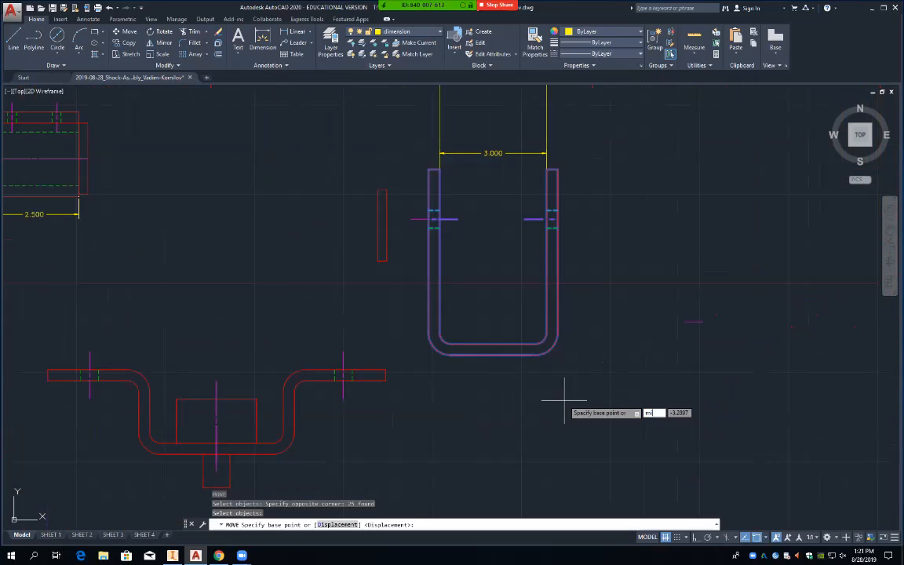
key("Return")
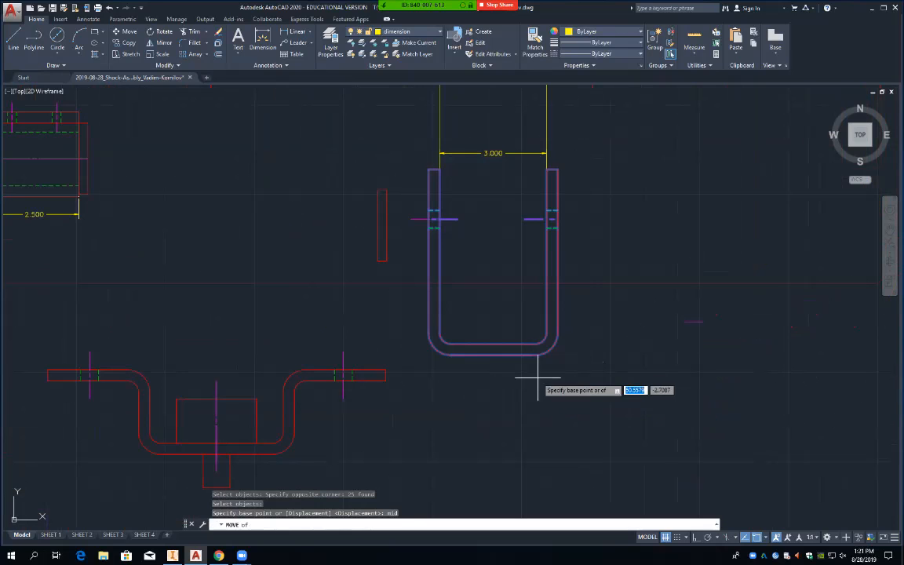
left_click(495, 353)
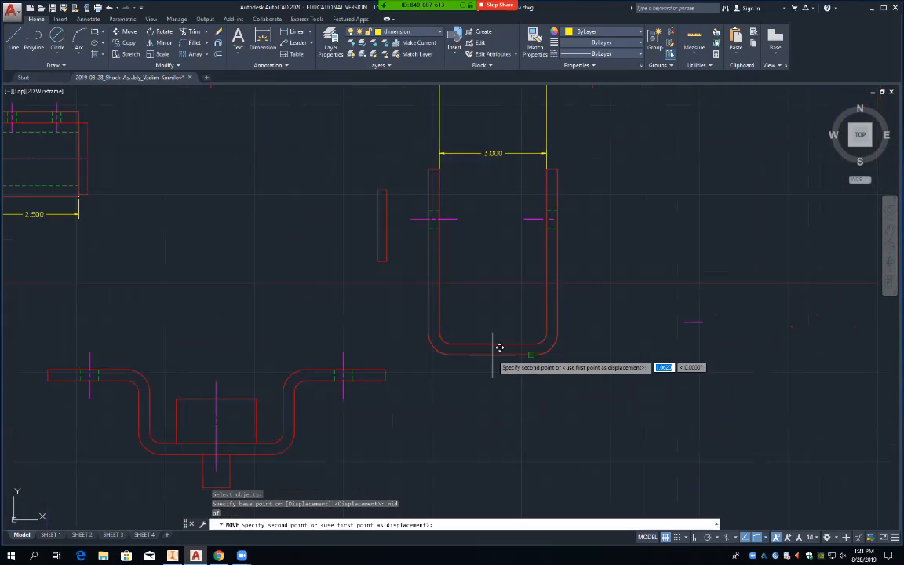
left_click(223, 391)
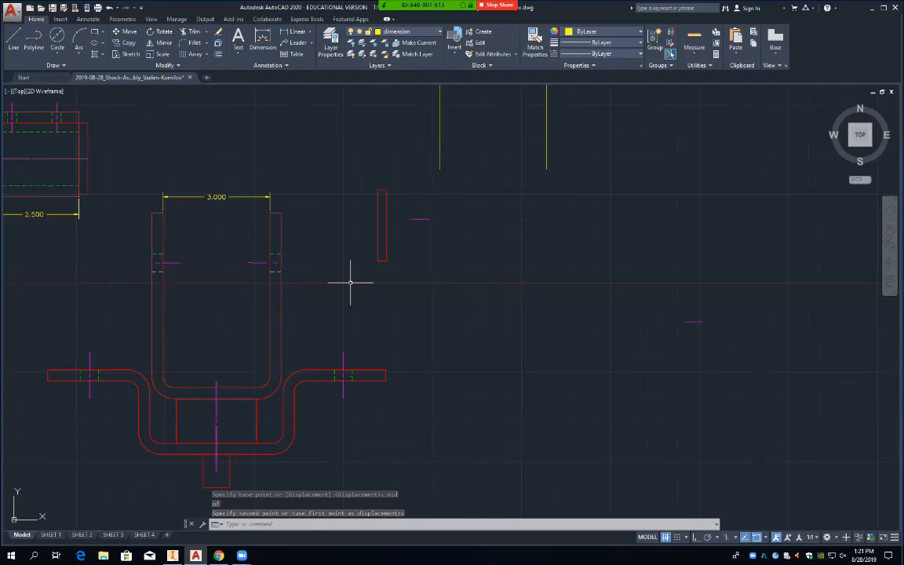
key("space")
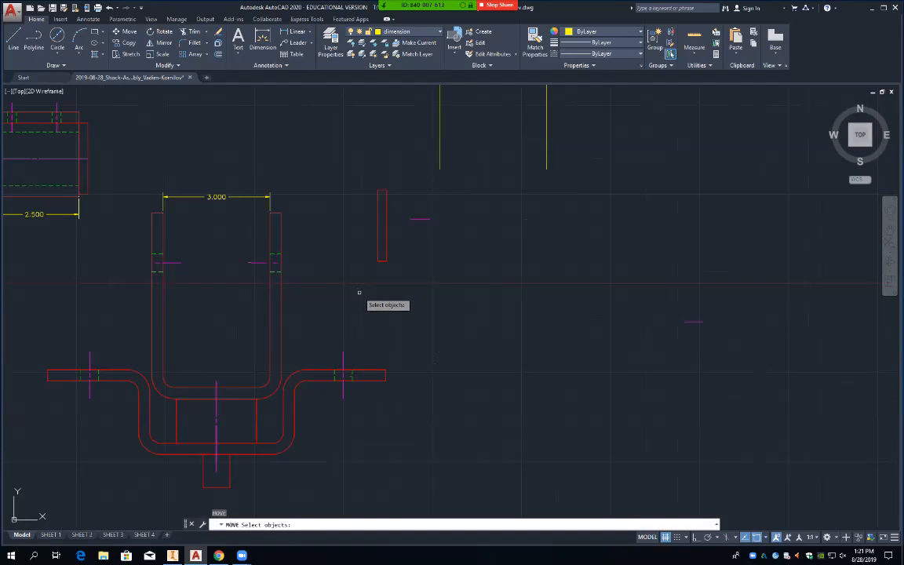
key("Escape")
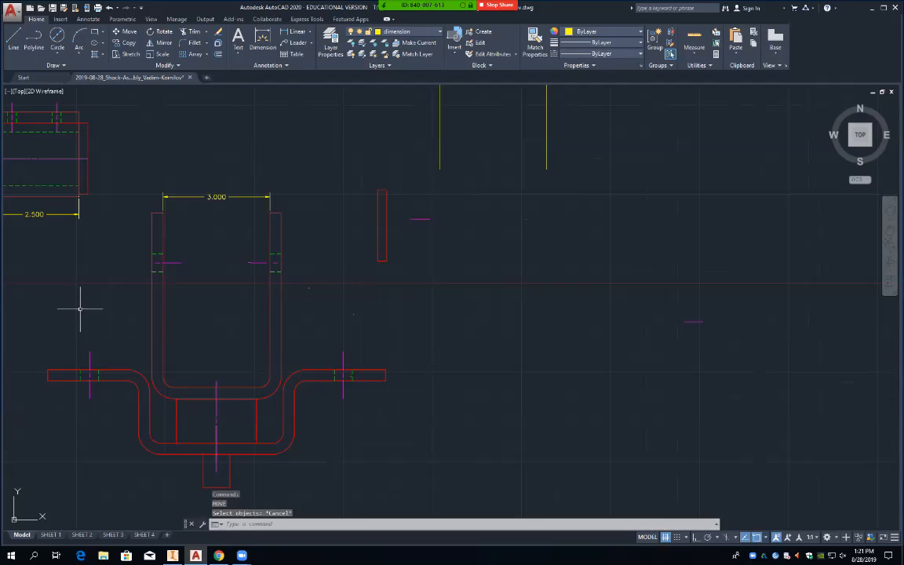
Delete the U-bracket's opening-width dimension and the flanged bearing's width dimension.
middle_click_drag(81, 304, 223, 308)
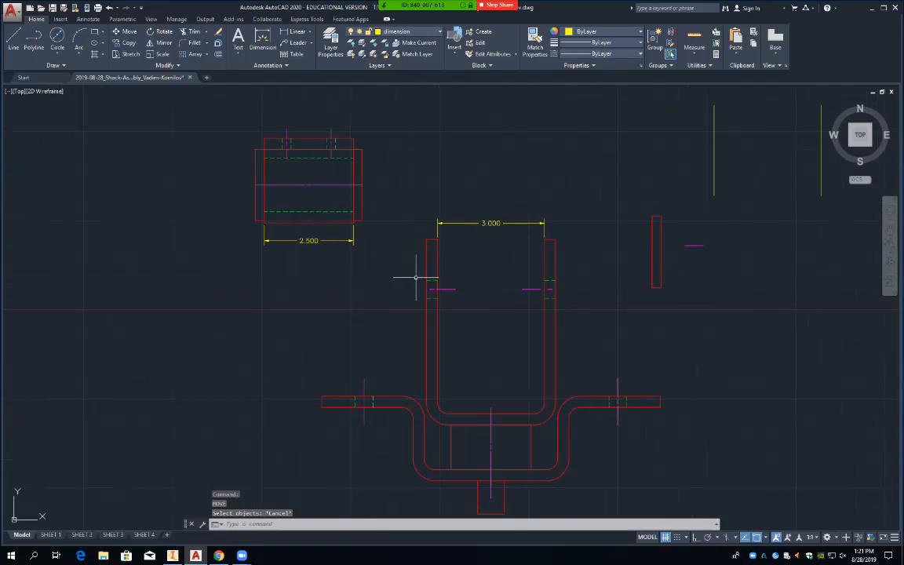
left_click(436, 223)
mouse_move(437, 223)
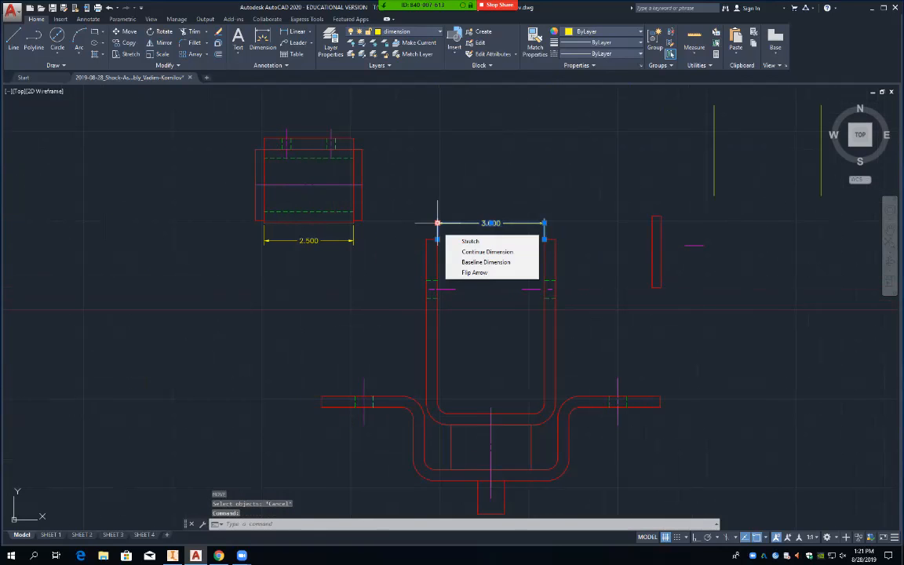
key("Delete")
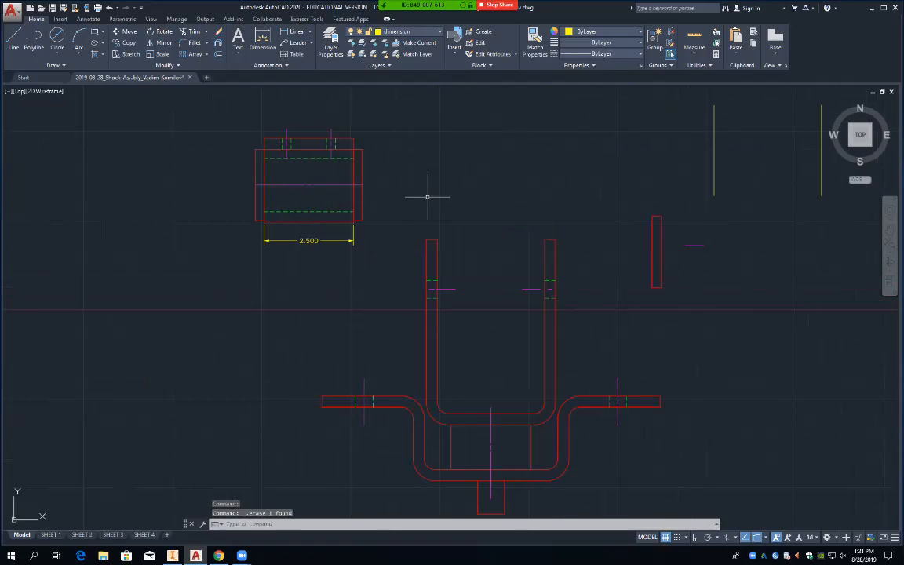
left_click(354, 240)
mouse_move(353, 240)
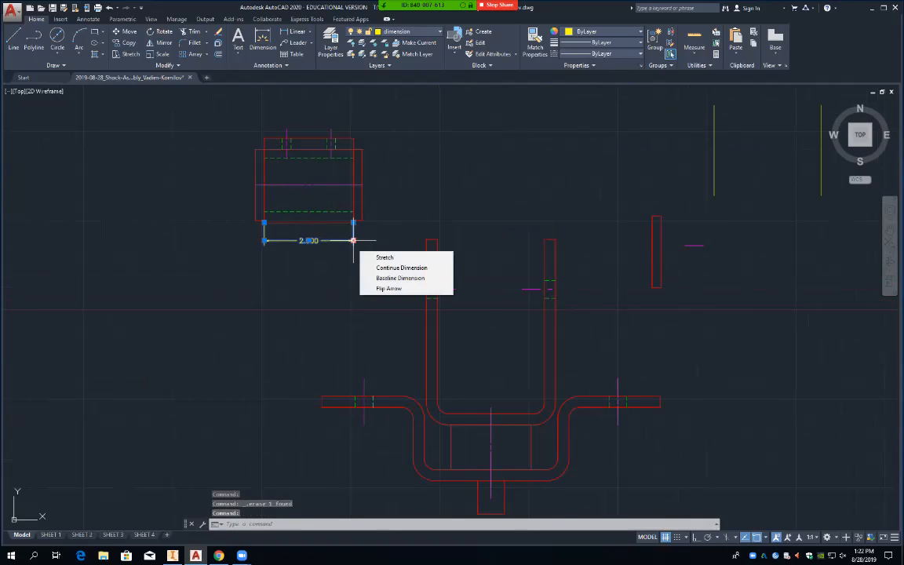
key("Delete")
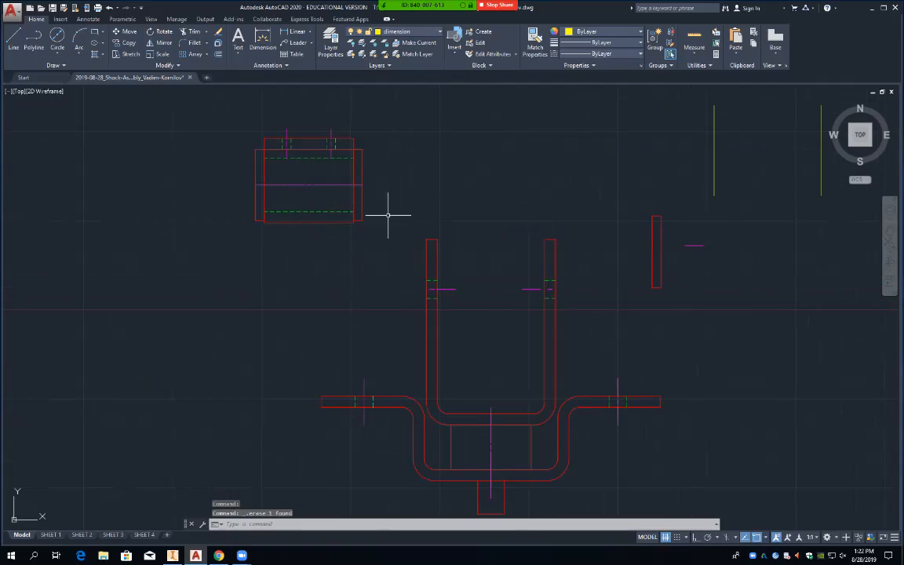
Move the flanged bearing from the midpoint of its left flange edge to where the left arm's inner edge meets the hole centerline in the U-bracket.
type("mi")
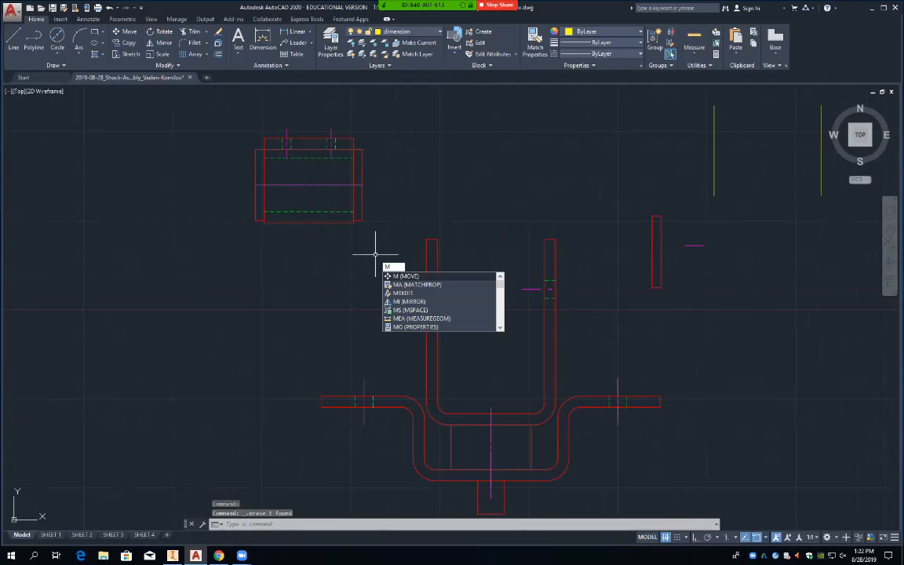
key("Return")
left_click(233, 113)
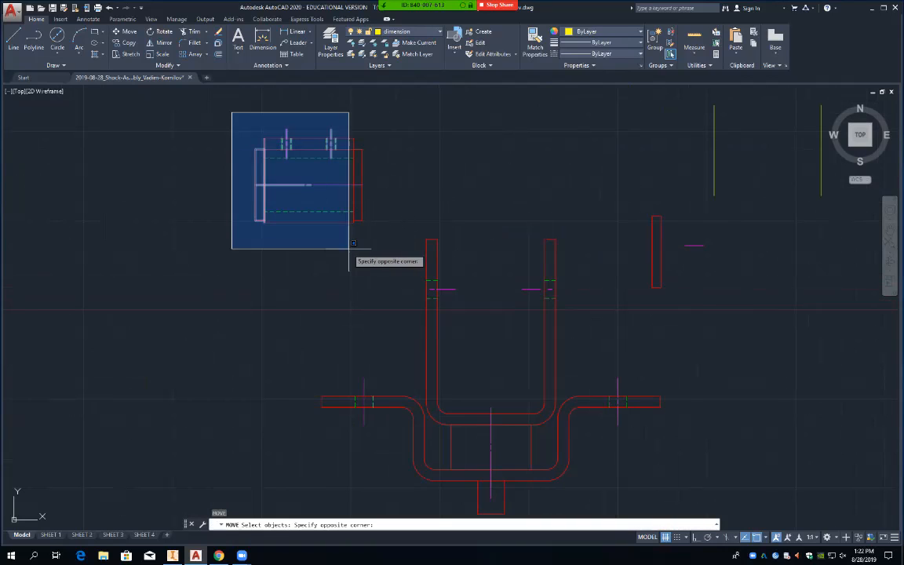
left_click(376, 241)
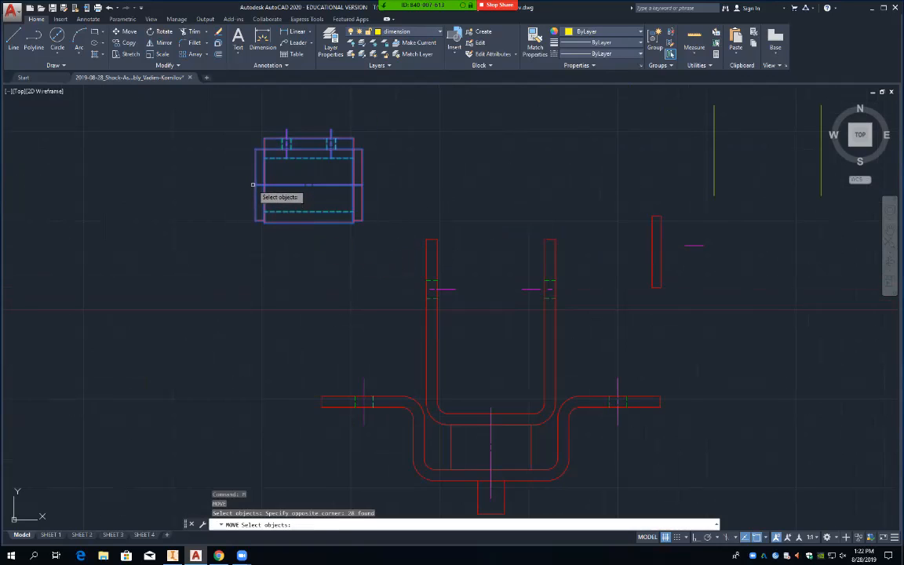
key("Return")
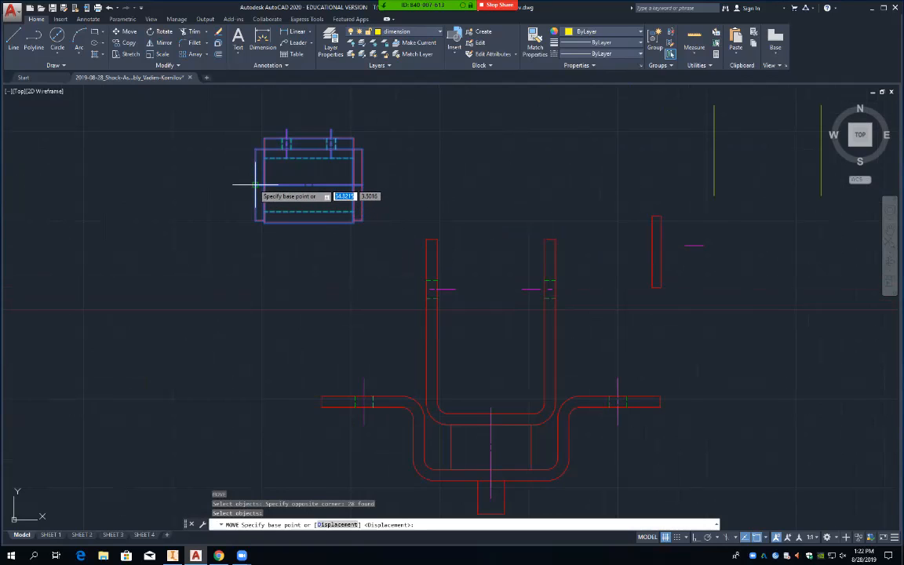
left_click(255, 185)
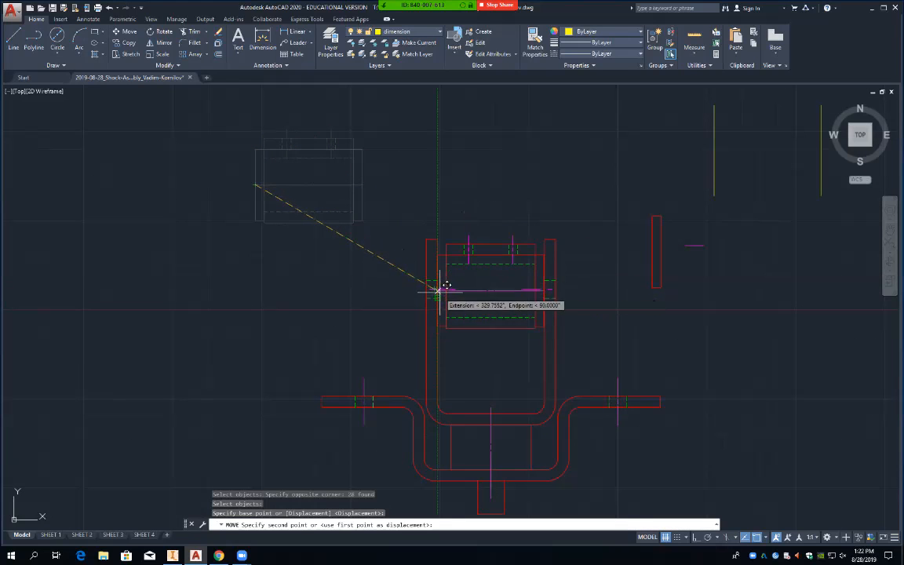
scroll(442, 285, "up", 3)
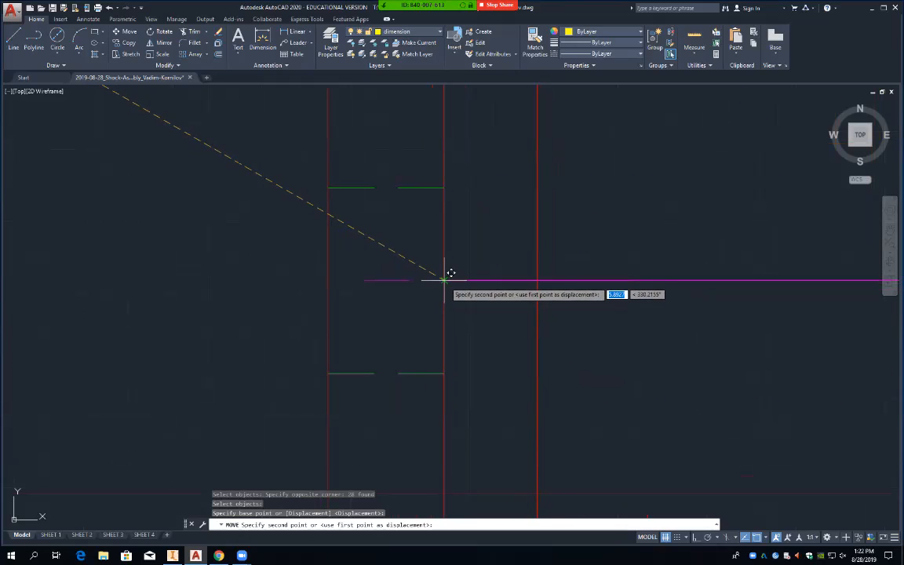
left_click(445, 281)
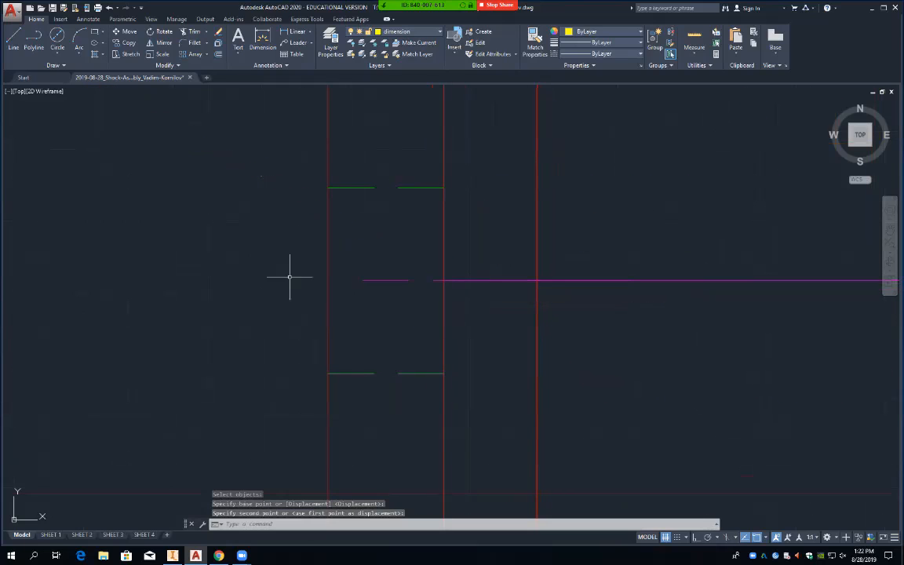
scroll(263, 272, "down", 4)
scroll(261, 269, "up", 5)
scroll(256, 282, "down", 7)
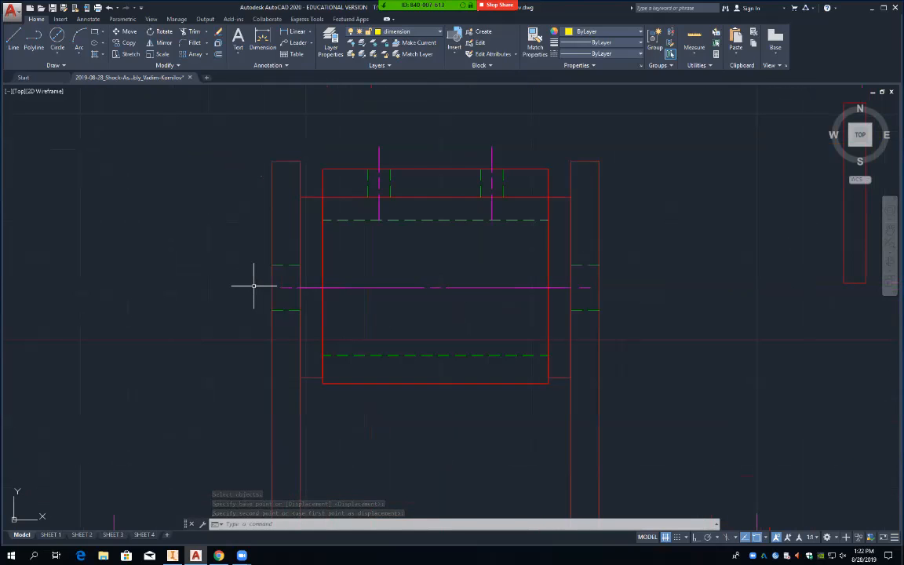
Delete the leftover narrow red rectangle and the short centerline beside it, to the right of the assembly.
scroll(190, 226, "down", 4)
middle_click_drag(157, 254, 387, 252)
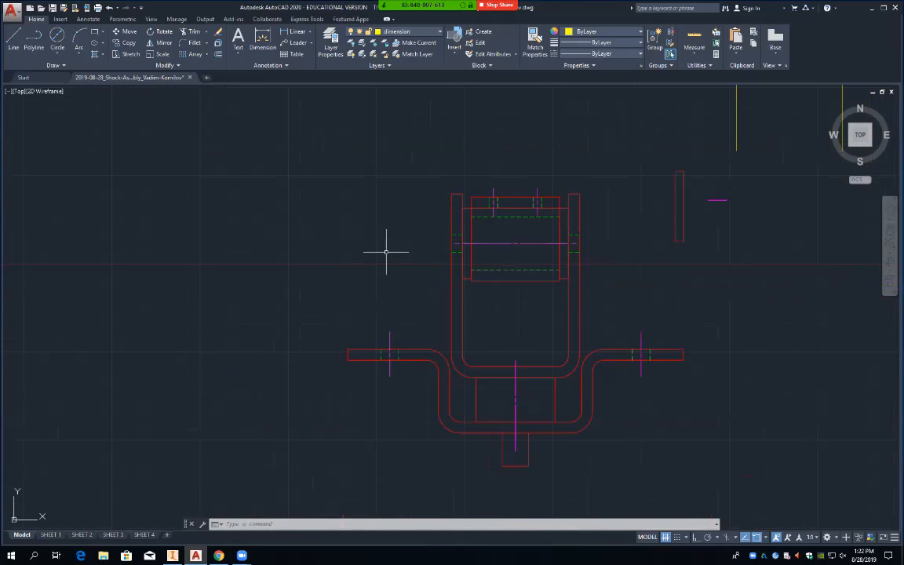
mouse_move(658, 155)
left_mouse_down()
mouse_move(717, 248)
mouse_move(685, 252)
left_mouse_up()
left_click(662, 156)
left_click(705, 259)
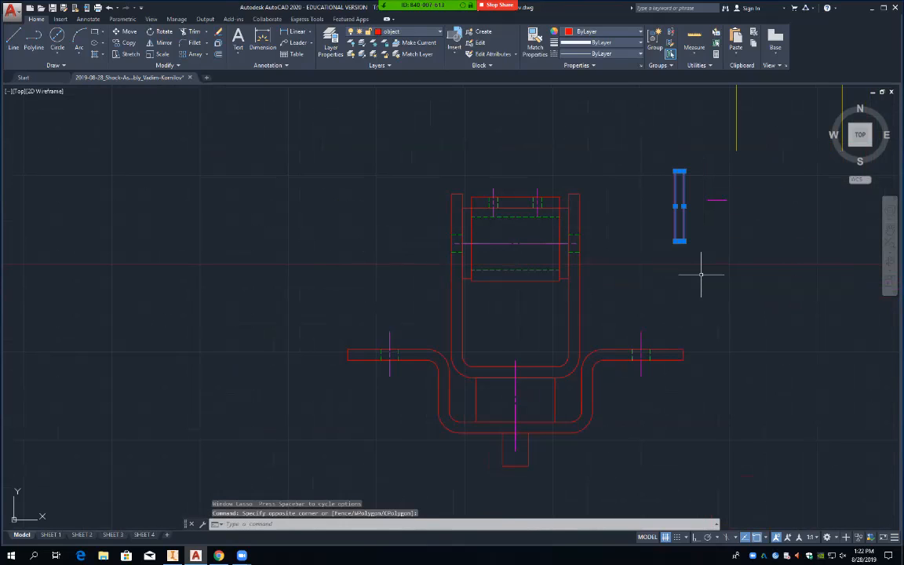
key("Delete")
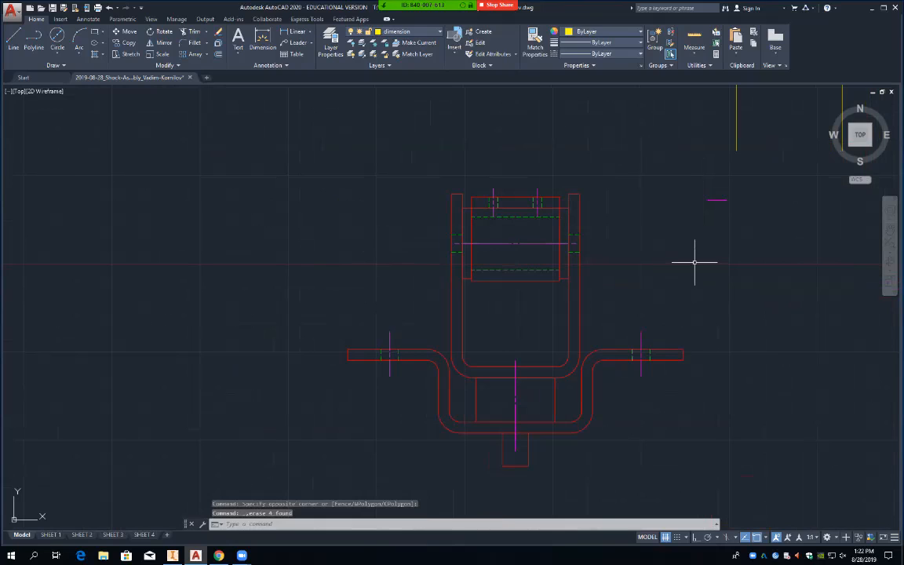
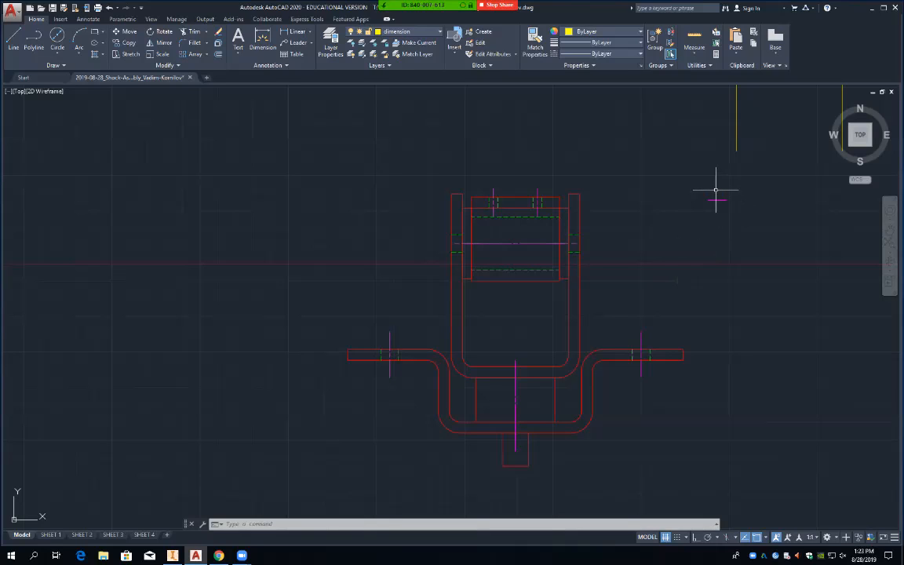
left_click(719, 201)
key("Delete")
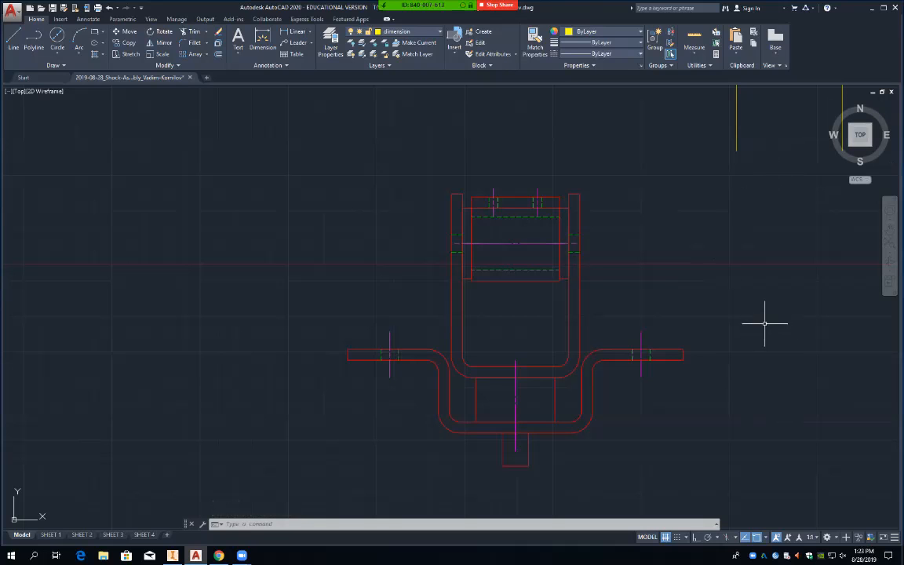
Delete the two leftover vertical yellow lines above and to the right of the assembly.
mouse_move(766, 237)
middle_mouse_down()
mouse_move(670, 404)
mouse_move(652, 413)
middle_mouse_up()
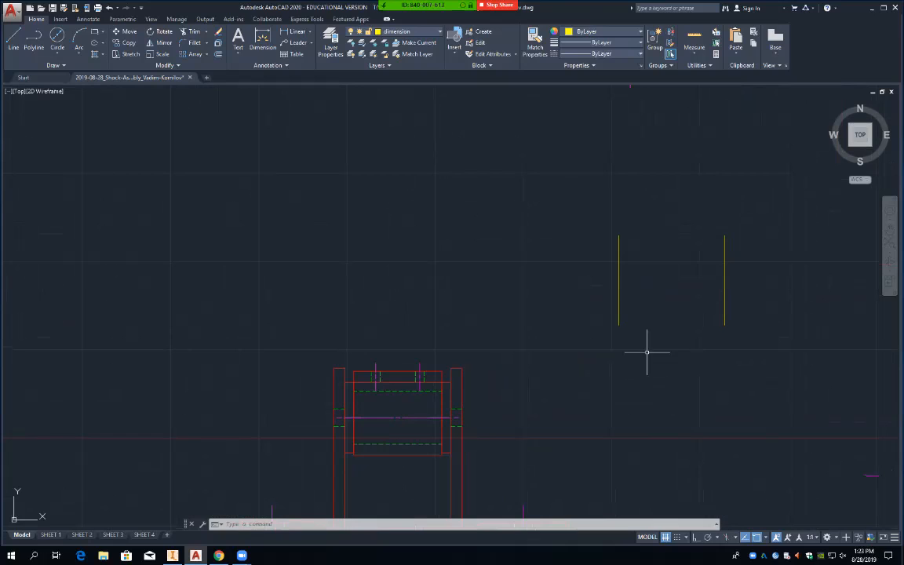
left_click(618, 293)
key("Delete")
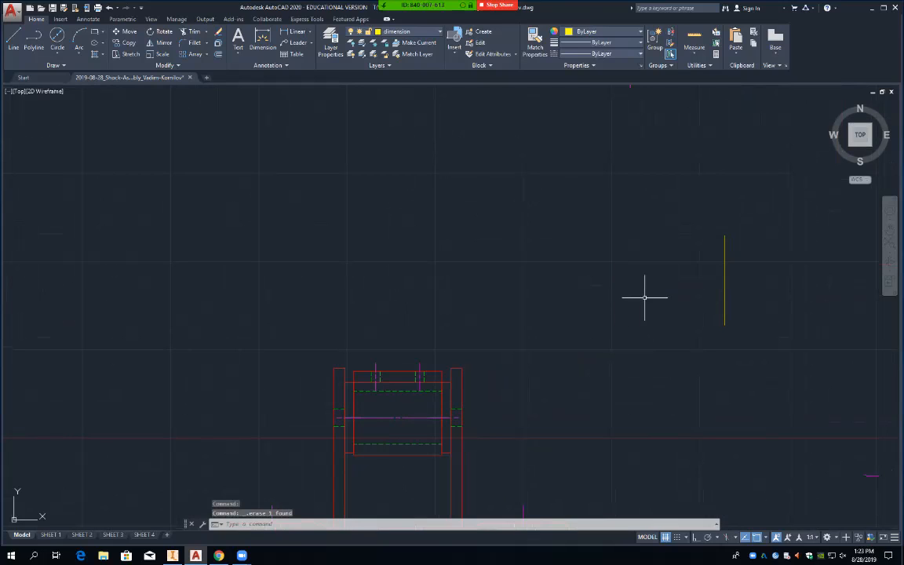
left_click(724, 289)
key("Delete")
mouse_move(536, 444)
left_mouse_down()
mouse_move(585, 353)
mouse_move(576, 373)
left_mouse_up()
mouse_move(532, 417)
middle_mouse_down()
mouse_move(591, 285)
mouse_move(586, 222)
middle_mouse_up()
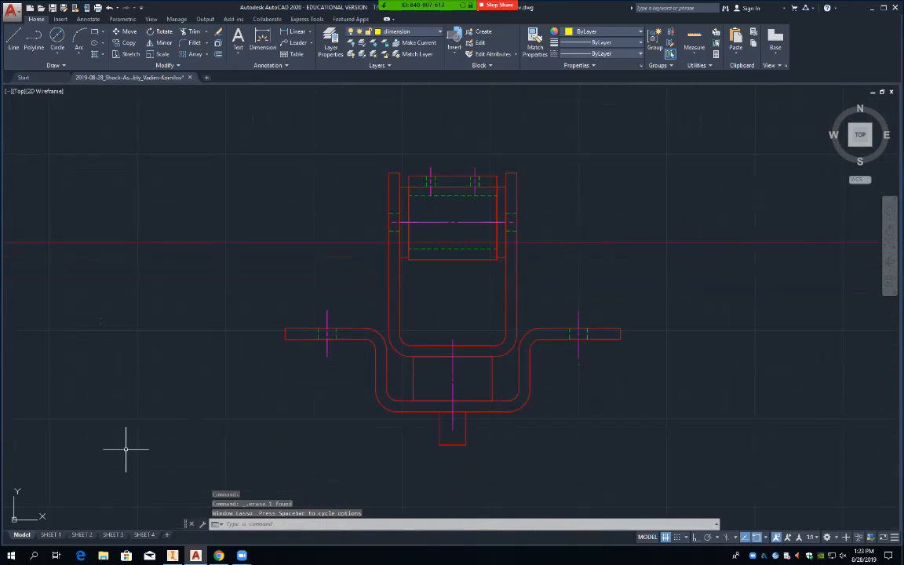
Delete the SHEET 4, SHEET 3 and SHEET 2 layouts from the drawing.
left_click(144, 535)
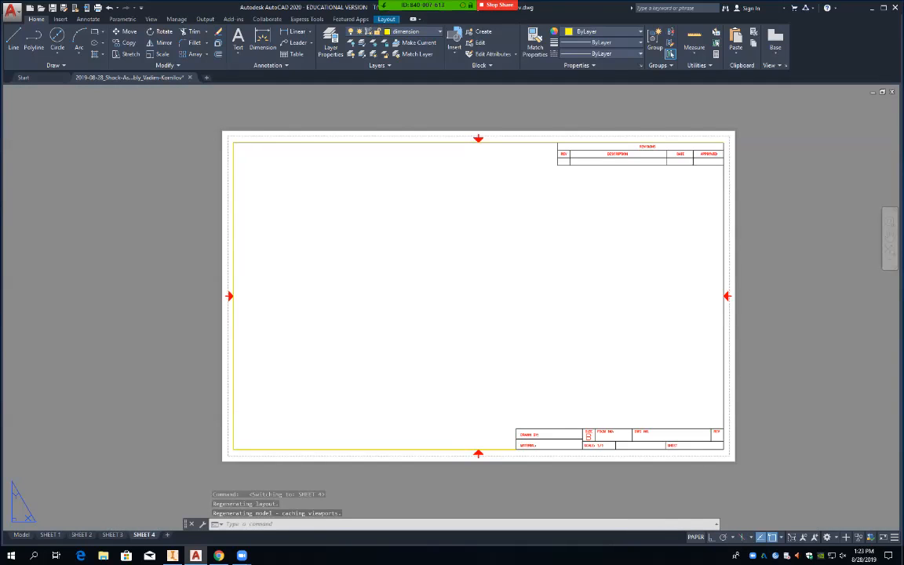
right_click(145, 535)
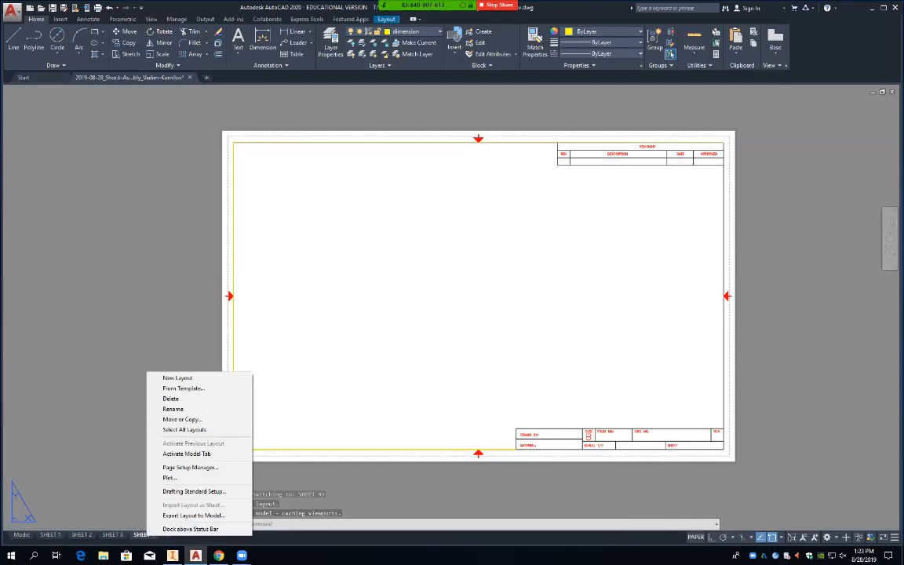
left_click(171, 398)
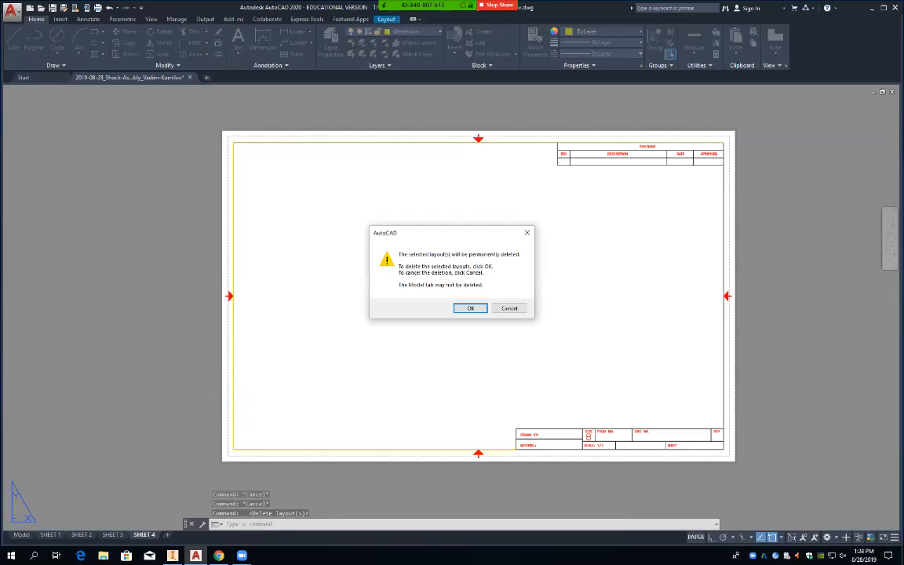
key("Return")
right_click(113, 534)
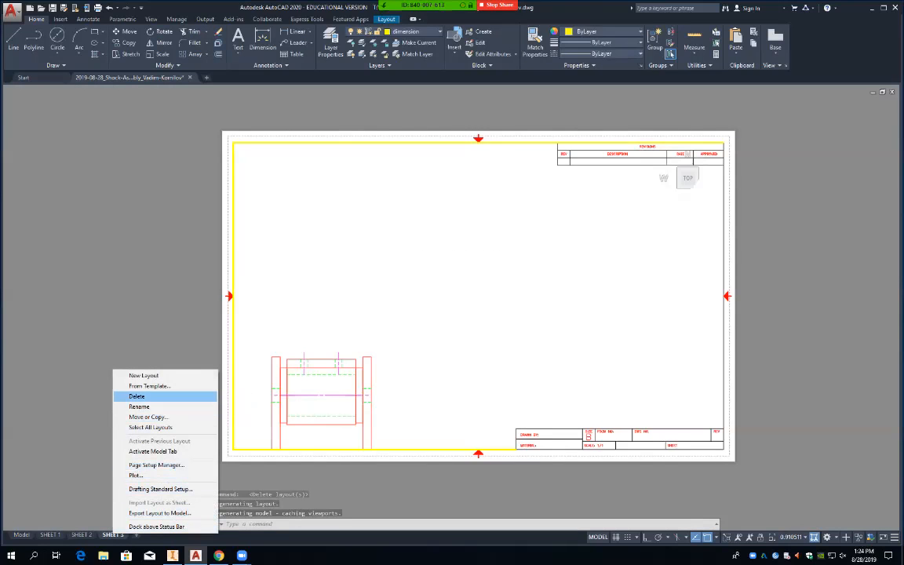
left_click(165, 396)
key("Return")
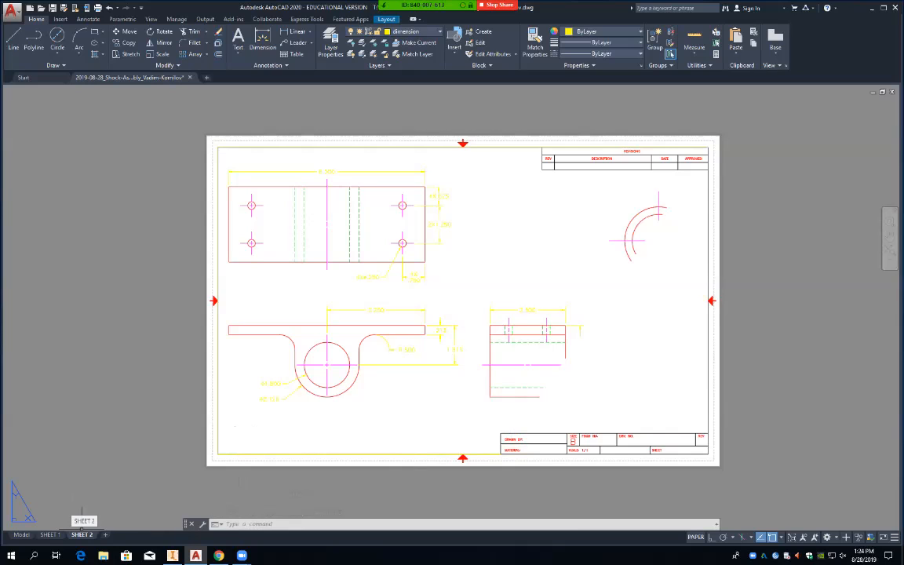
right_click(83, 534)
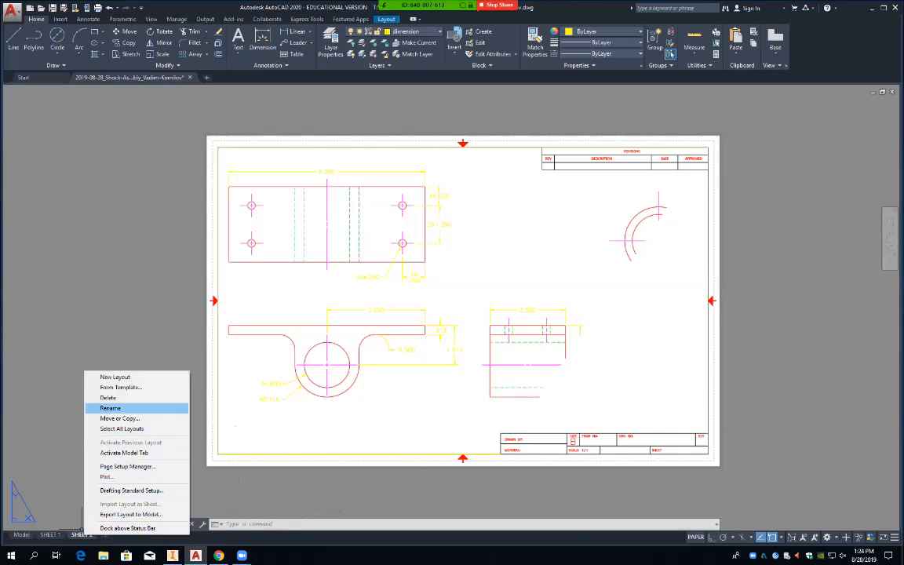
left_click(108, 398)
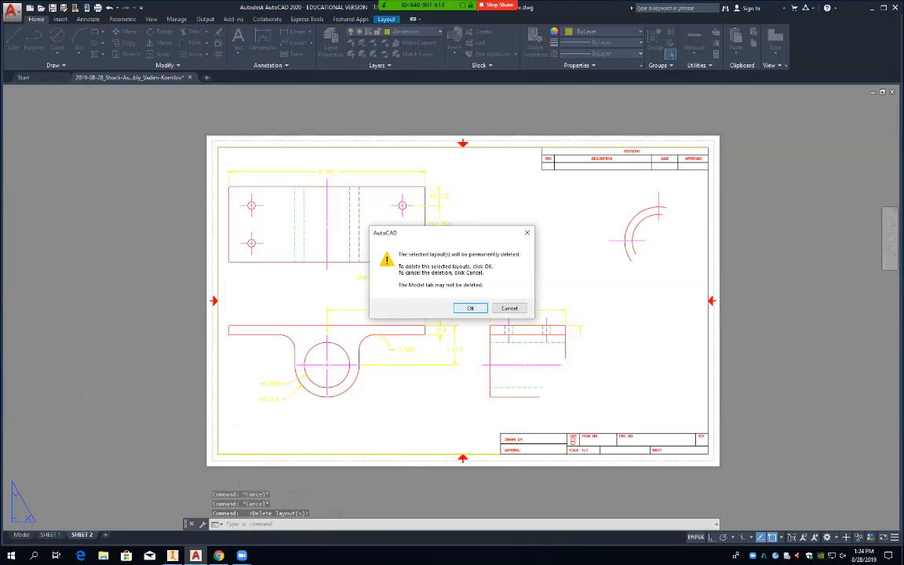
left_click(470, 307)
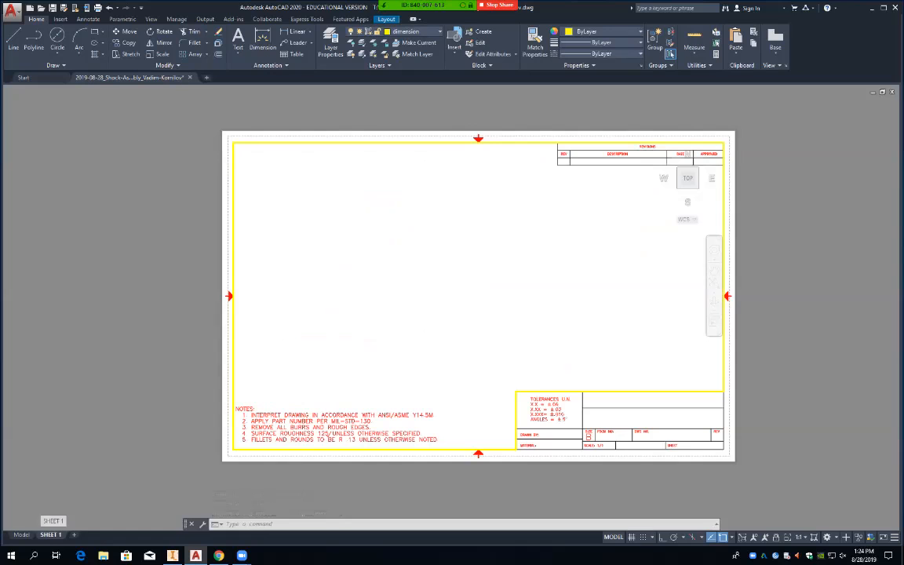
Create a copy of the SHEET 1 layout and place it at the end of the layouts.
right_click(51, 534)
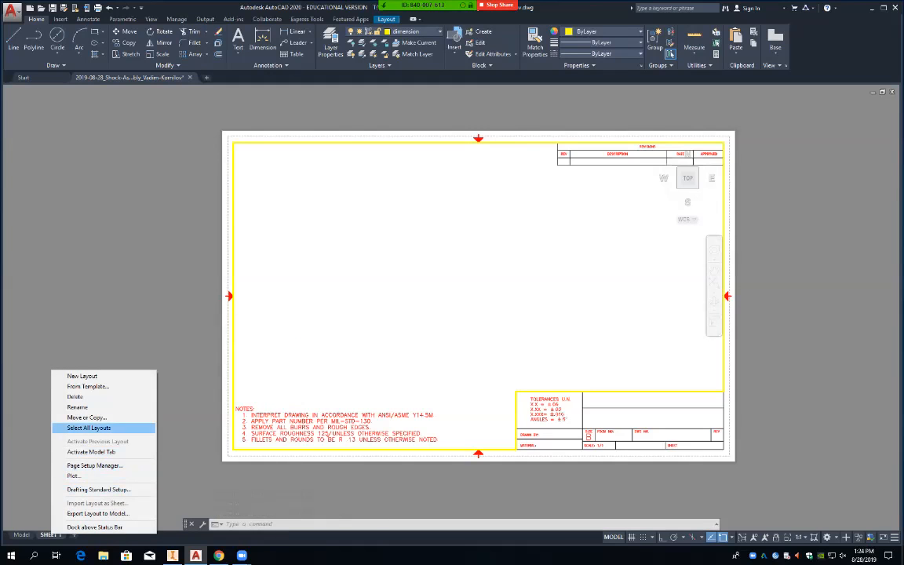
left_click(87, 417)
left_click(393, 275)
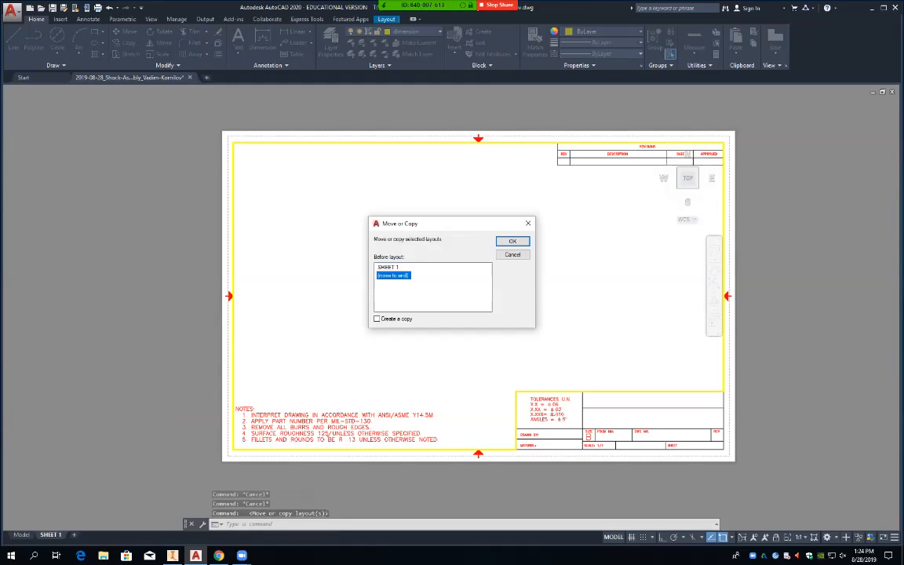
left_click(377, 319)
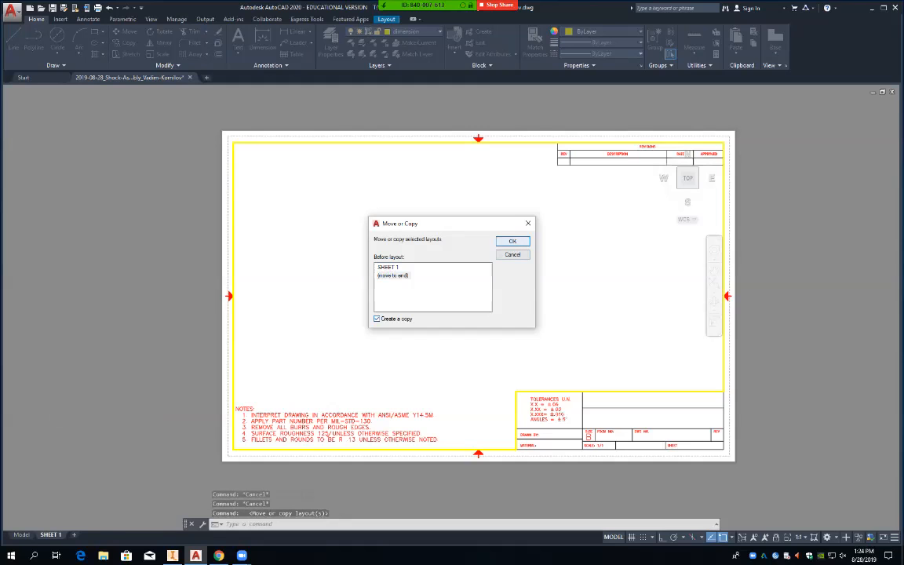
left_click(513, 241)
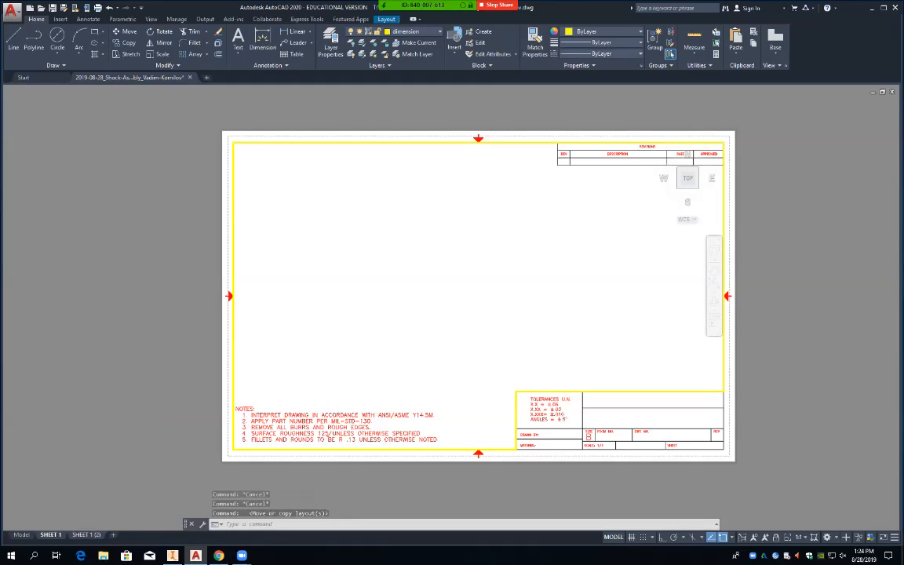
Rename the copied layout as SHEET 2.
left_click(86, 535)
right_click(87, 534)
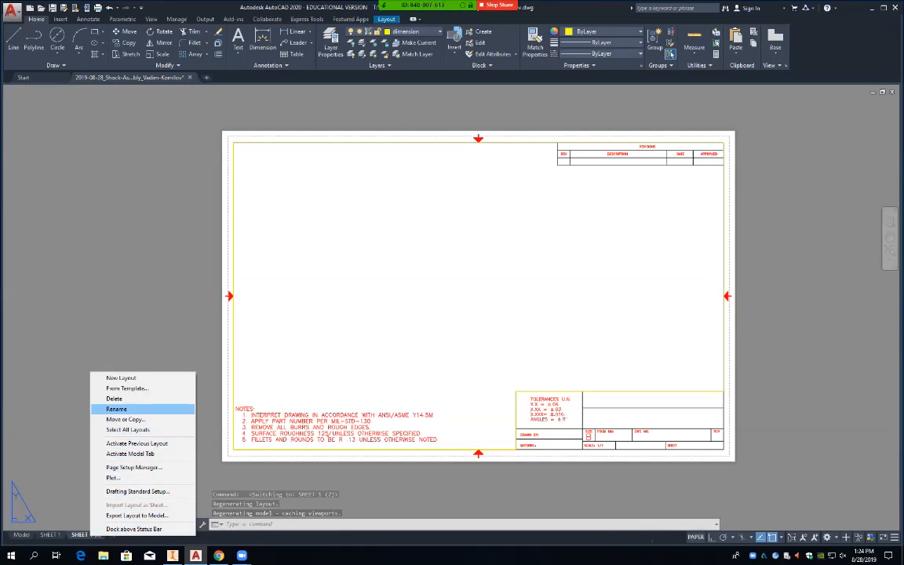
left_click(117, 409)
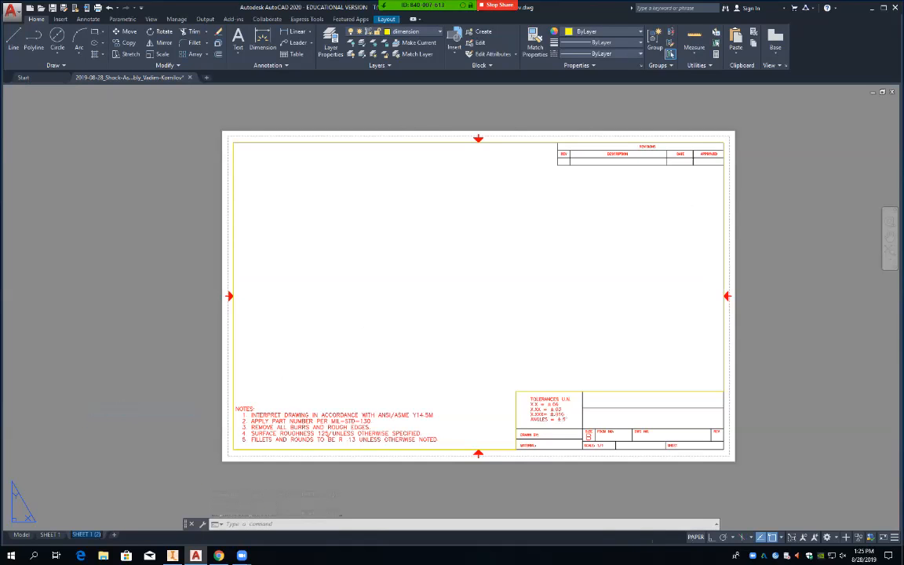
left_click(101, 534)
key("BackSpace")
key("BackSpace")
key("BackSpace")
key("BackSpace")
key("BackSpace")
key("BackSpace")
type("2")
key("Return")
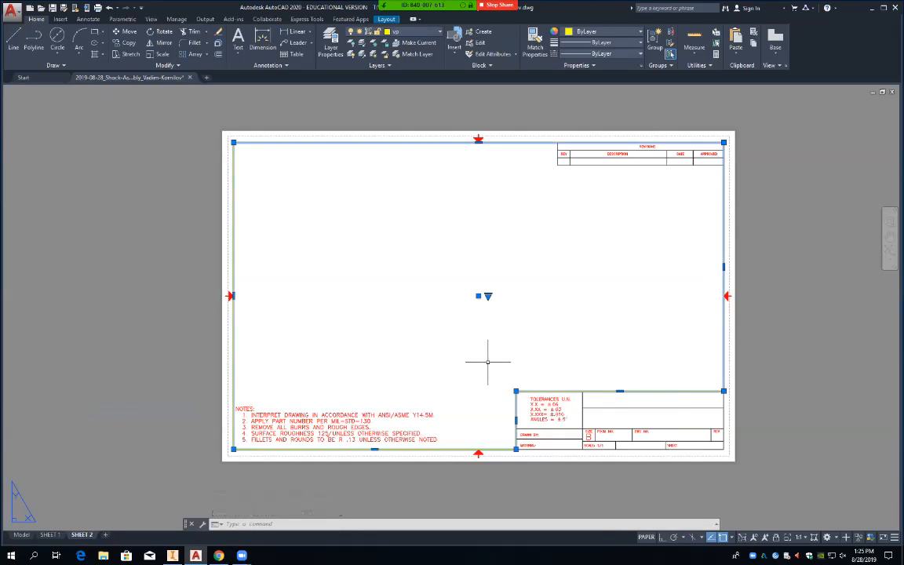
left_click(615, 407)
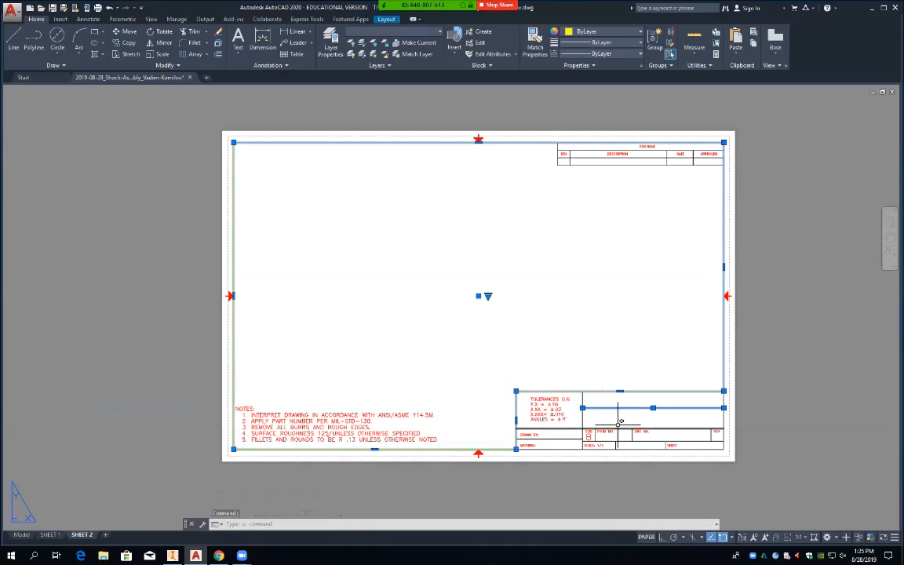
left_click(580, 327)
key("Escape")
key("Escape")
key("Escape")
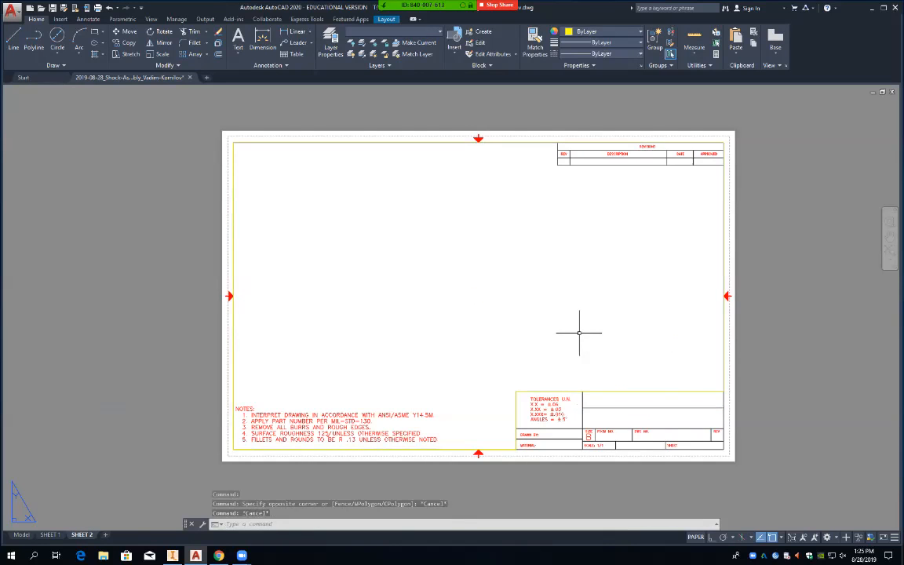
Delete the horizontal dividing line in the empty area of SHEET 2's title block, beside the tolerances.
left_click(640, 408)
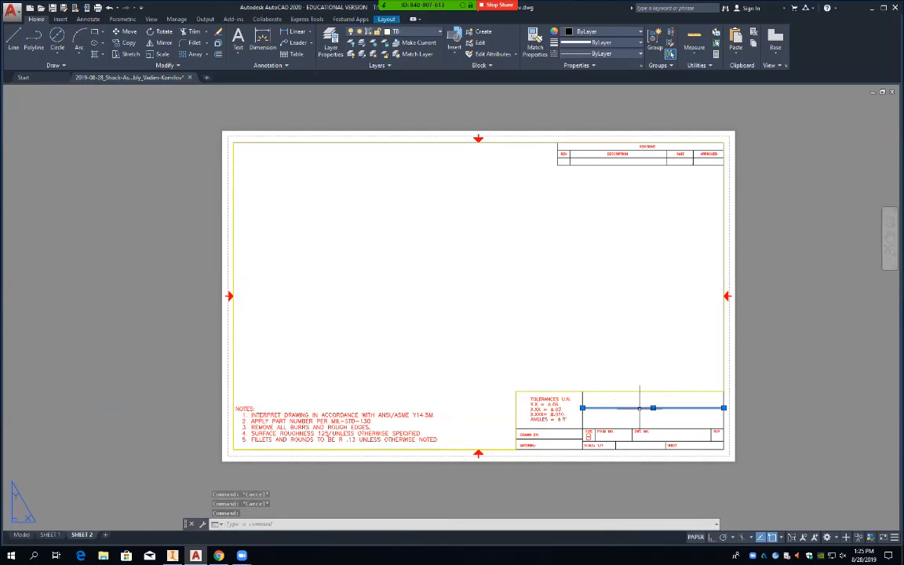
key("Delete")
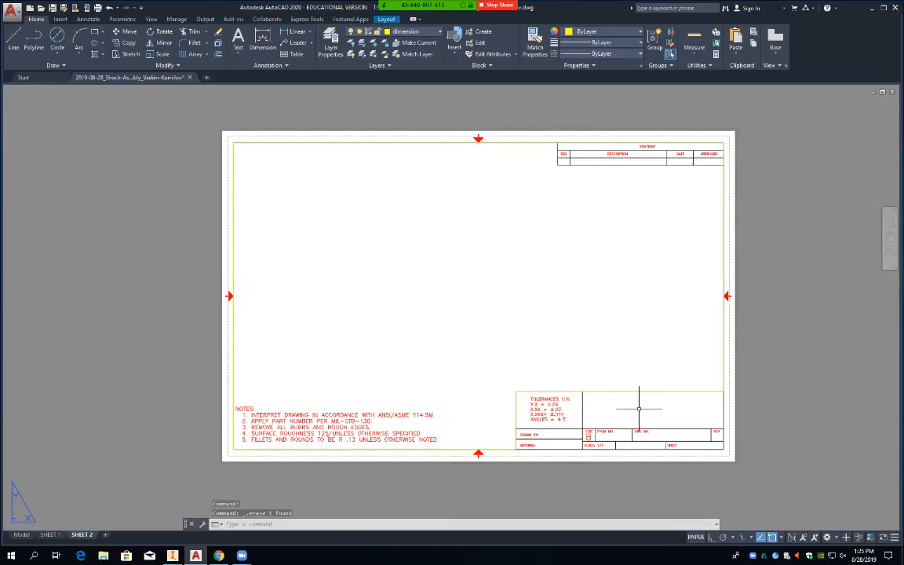
Shorten the vertical divider beside the tolerances so it ends at the top of the DRAWN BY row.
left_click(582, 407)
left_click(582, 391)
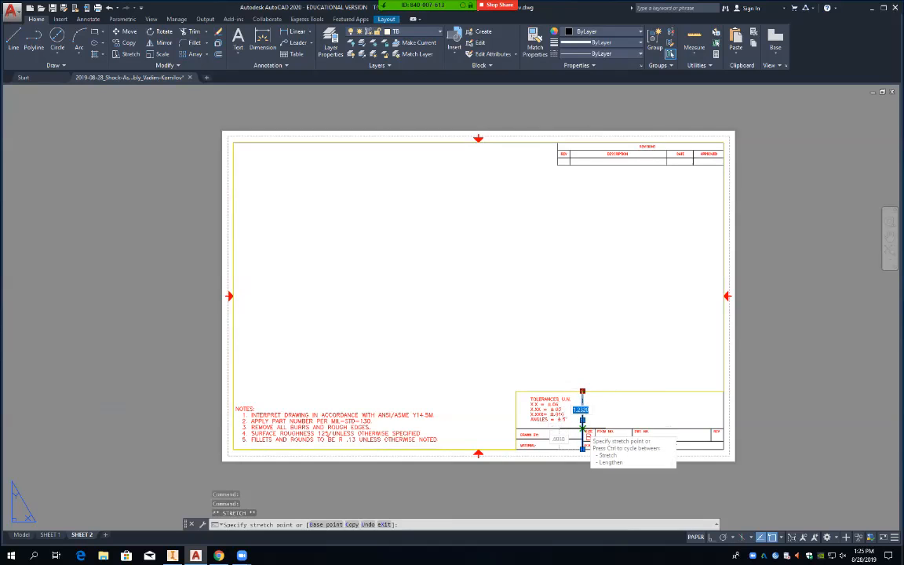
left_click(583, 430)
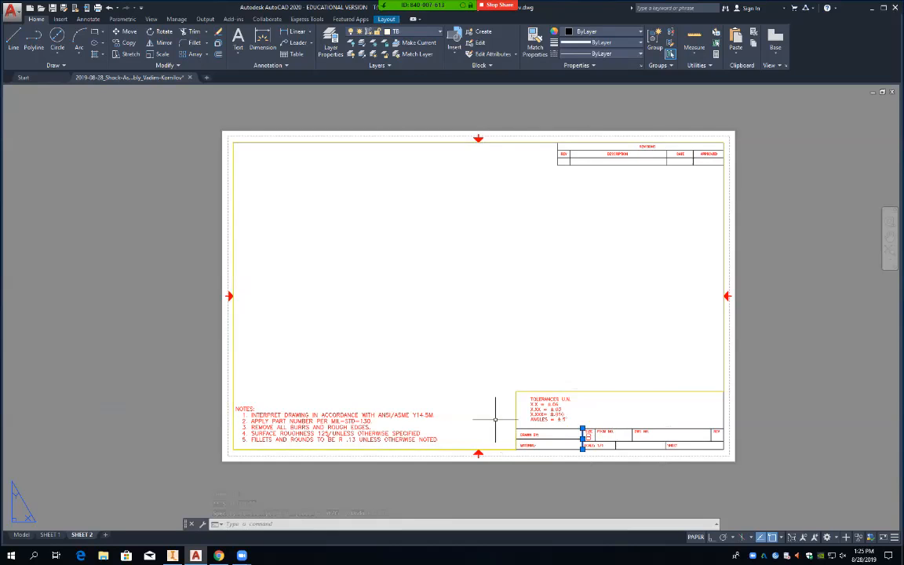
Stretch the yellow border's inner corner at the title block to the sheet frame's lower-right corner, making the border a full rectangle.
left_click(539, 390)
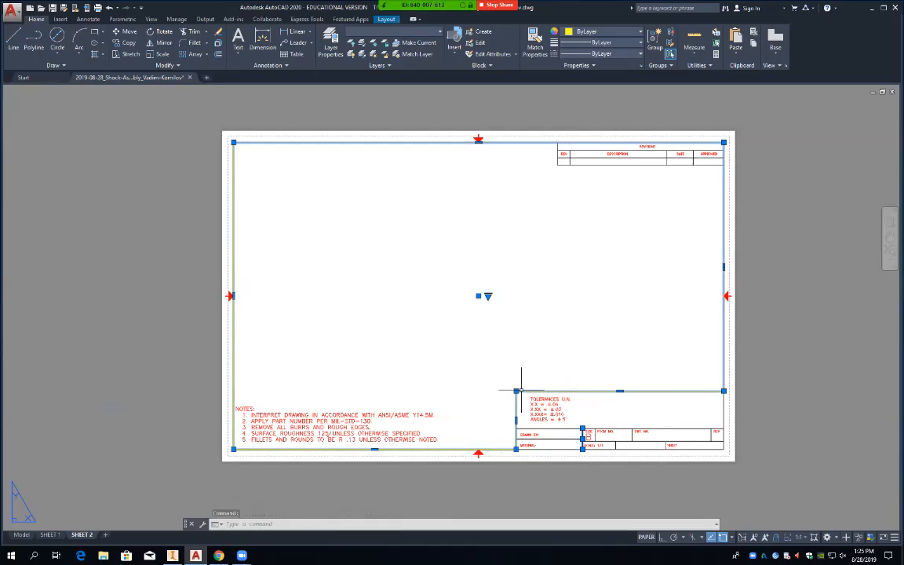
left_click(515, 390)
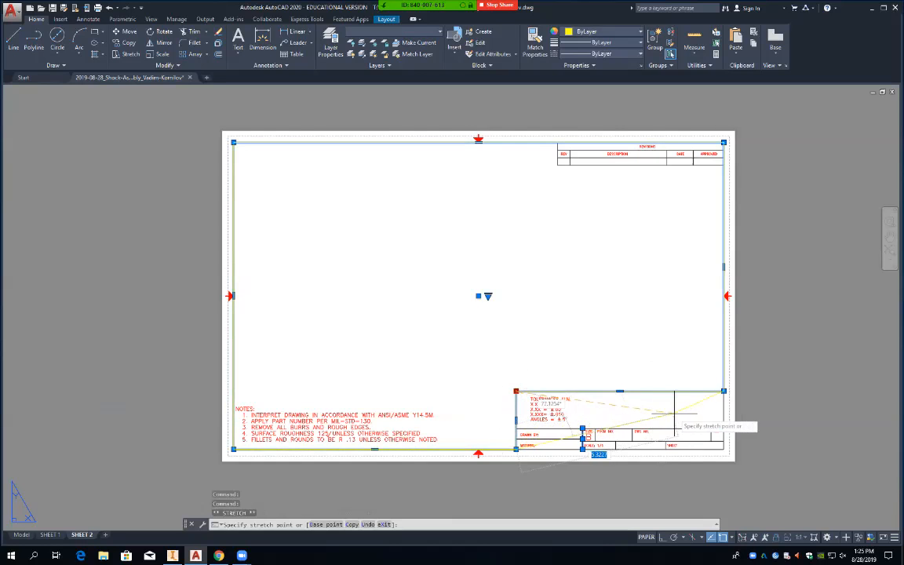
left_click(723, 449)
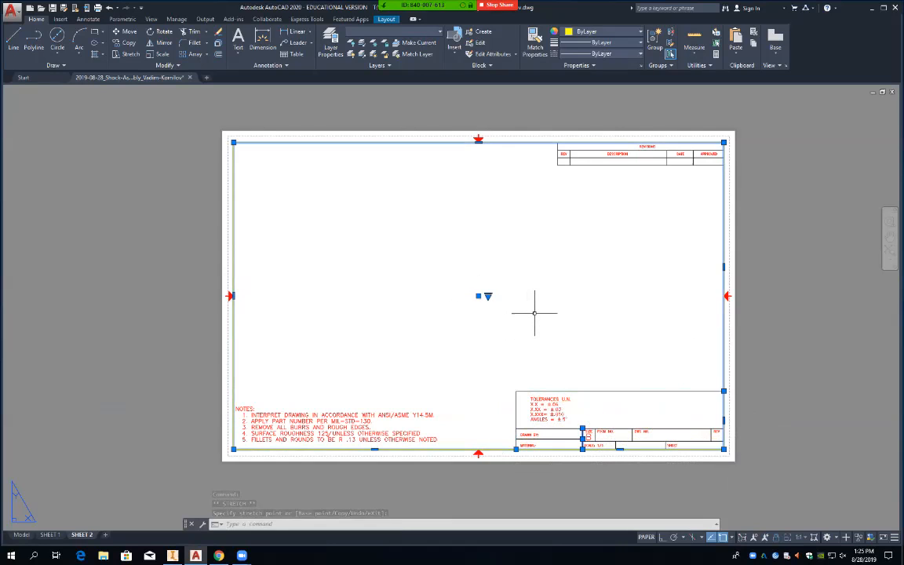
key("Escape")
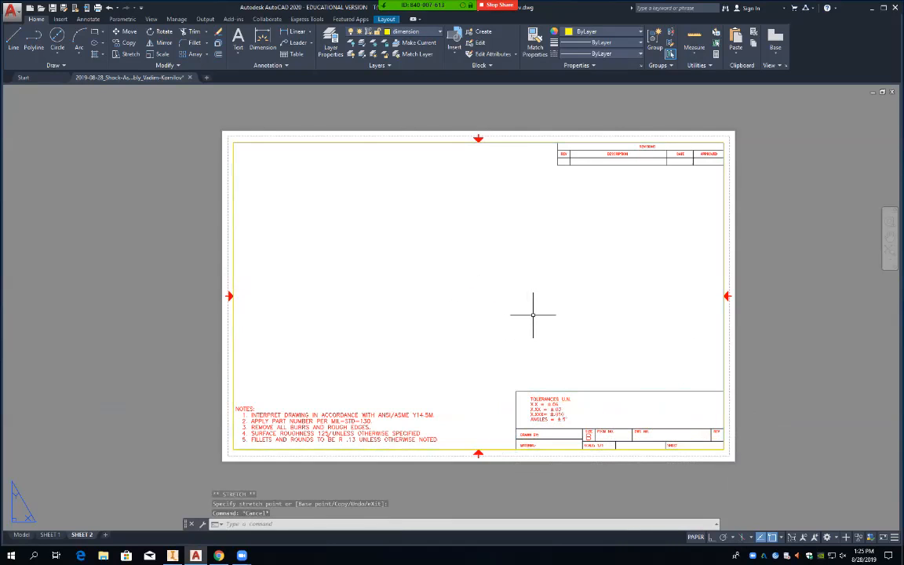
Delete the title block's uppermost horizontal line and shorten its outer vertical line to the top of the DRAWN BY row.
left_click(585, 390)
key("Delete")
left_click(516, 407)
left_click(515, 390)
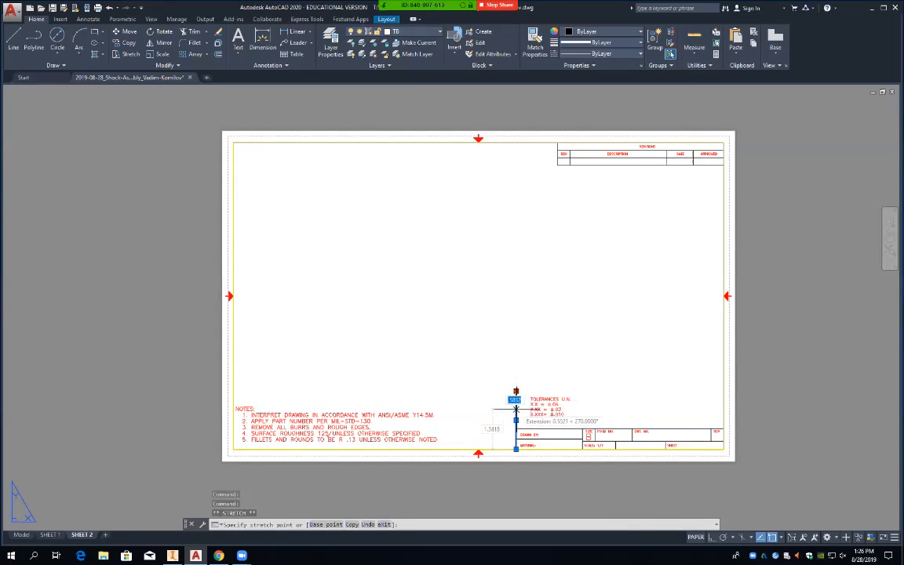
left_click(516, 428)
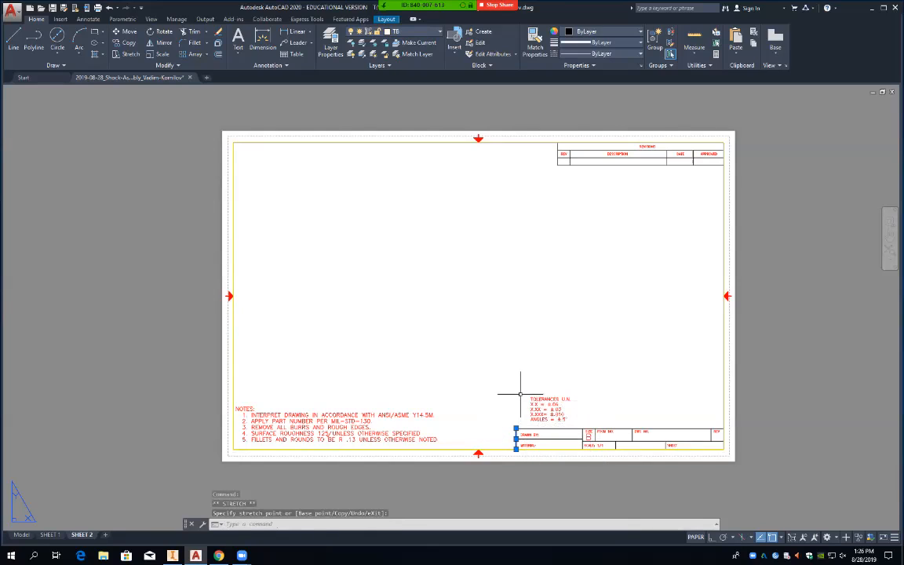
left_click(533, 399)
key("Delete")
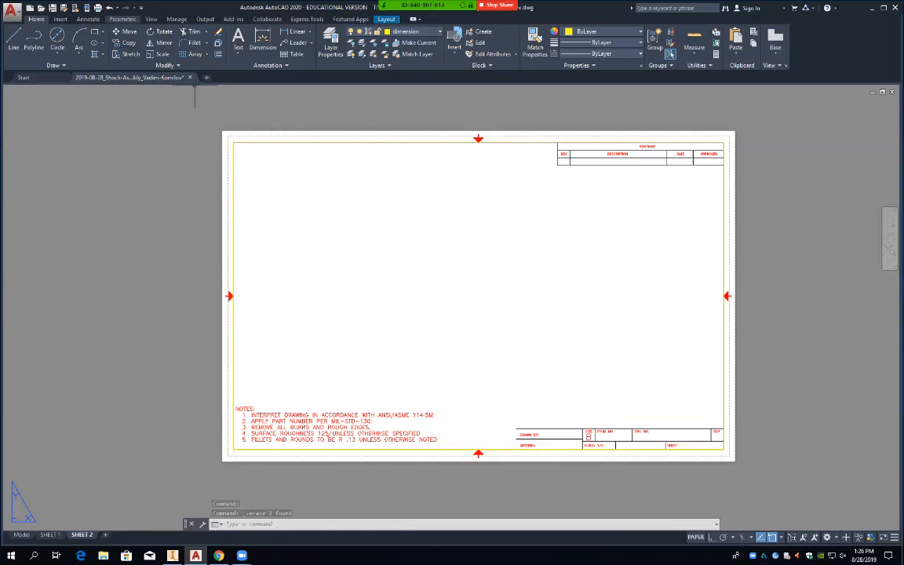
left_click(109, 8)
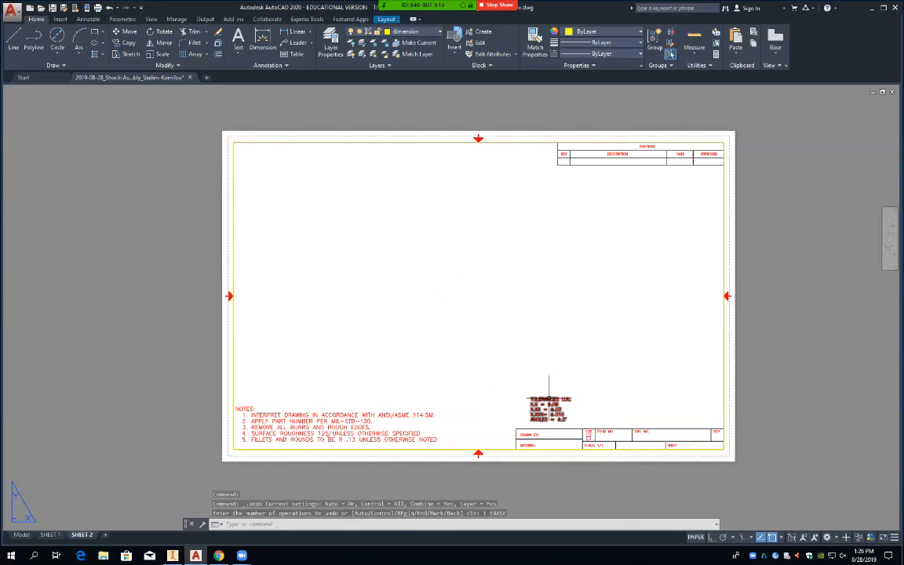
Delete only the tolerances text above the DRAWN BY row.
left_click(548, 398)
key("Delete")
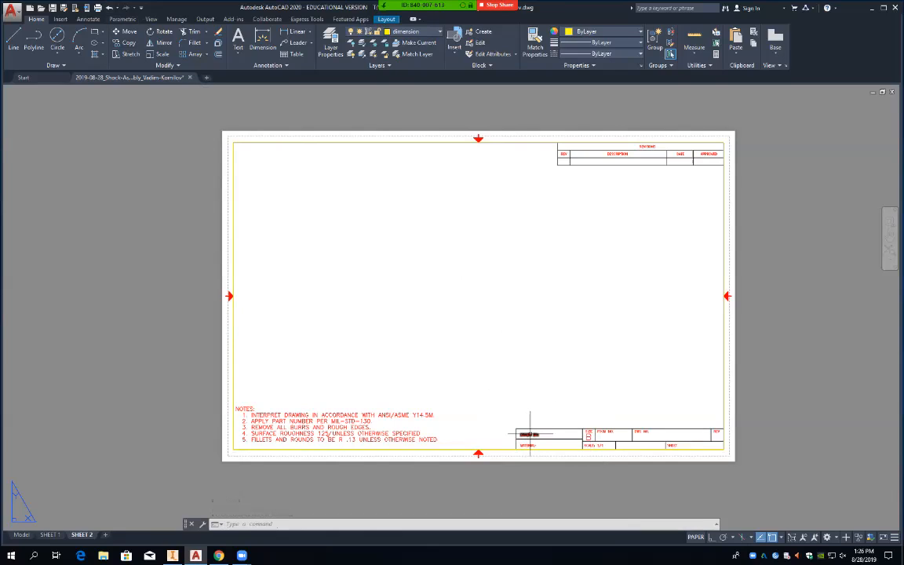
Add the drafter's full name after the DRAWN BY label in SHEET 2's title block.
scroll(533, 386, "down", 2)
scroll(533, 385, "up", 4)
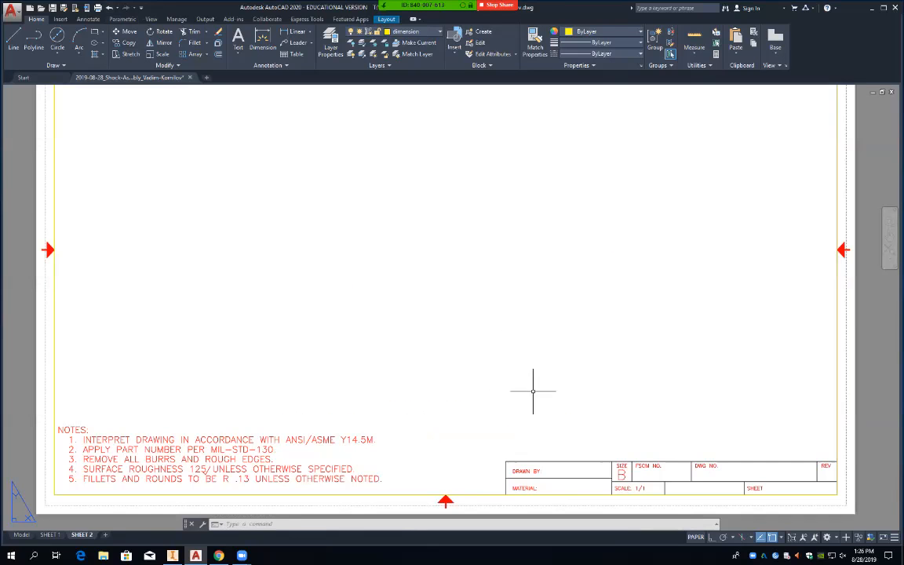
double_click(526, 471)
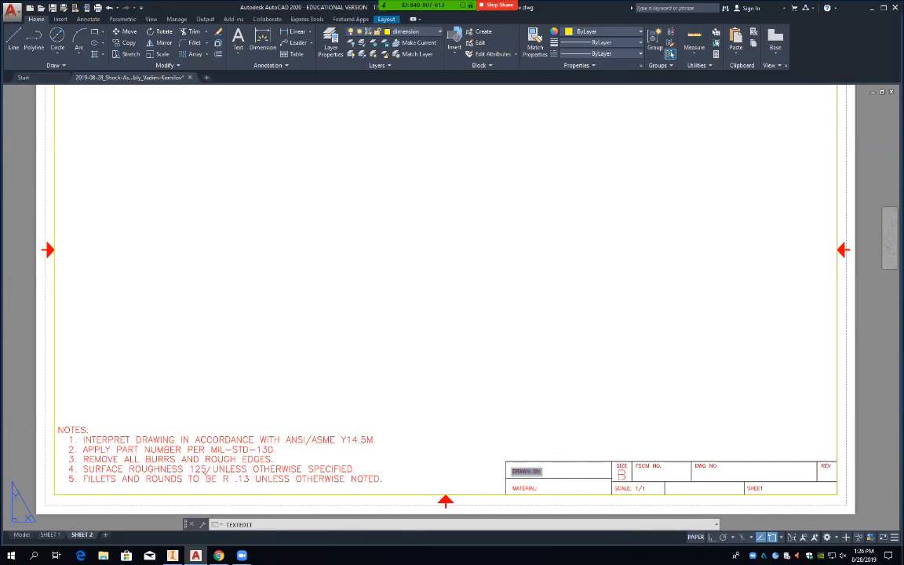
left_click(541, 471)
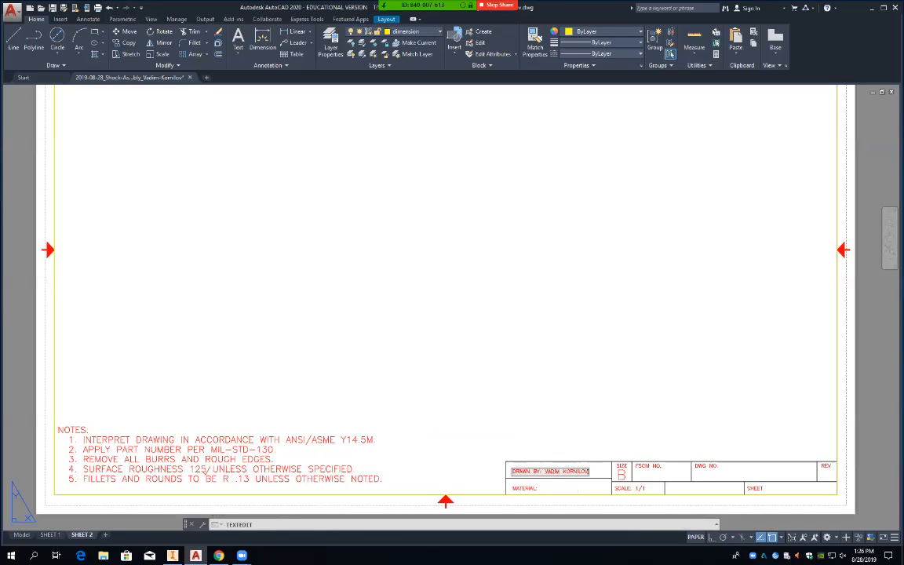
key("Escape")
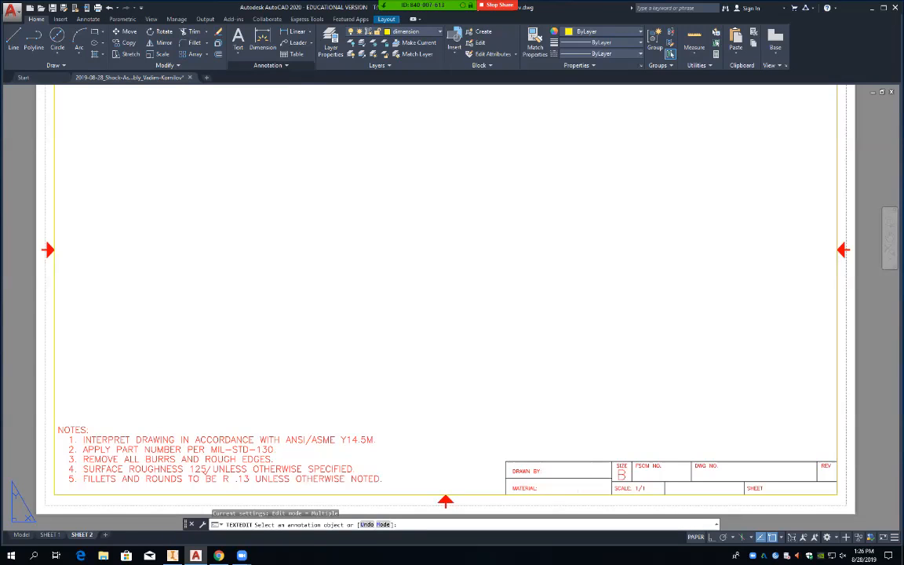
left_click(526, 470)
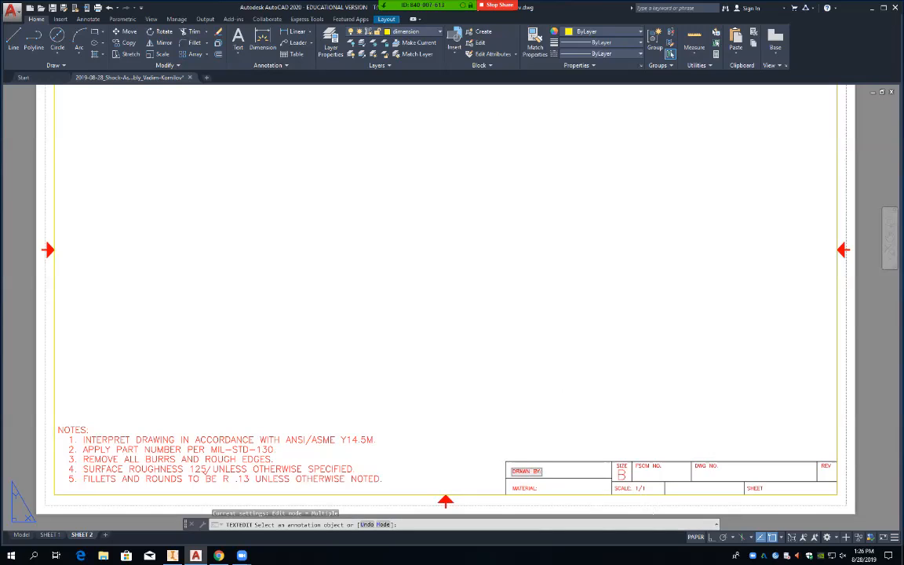
type("VADIM KORNILOV")
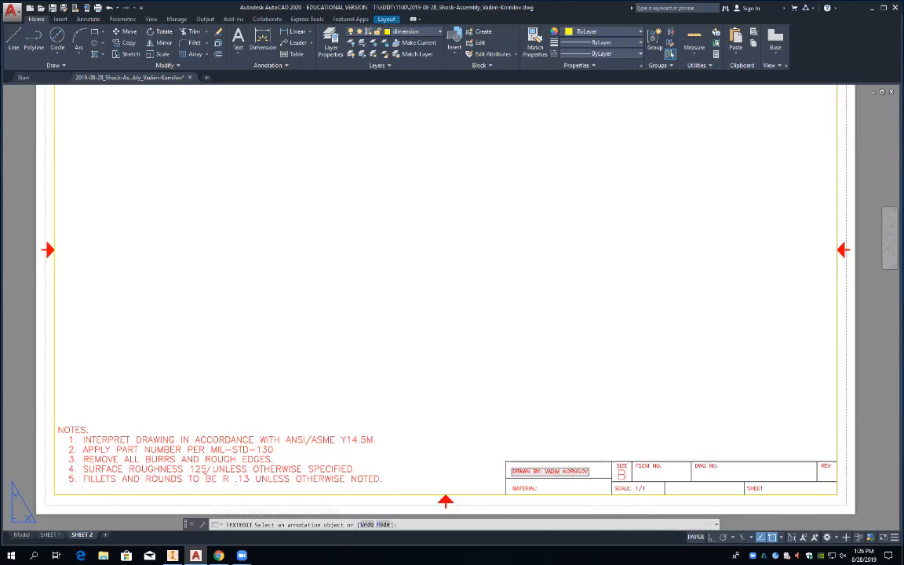
key("Return")
key("Escape")
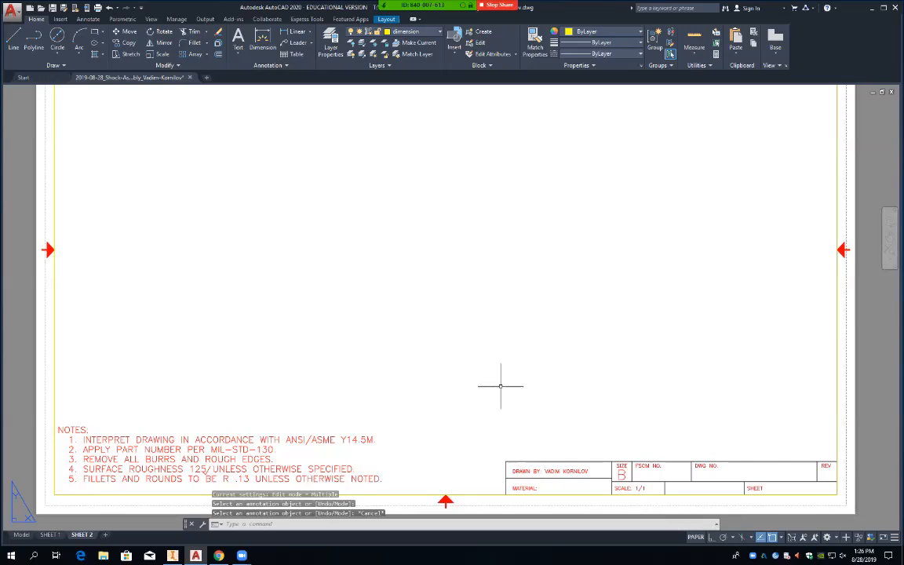
Change the sheet label in the title block to read SHEET 2.
double_click(754, 488)
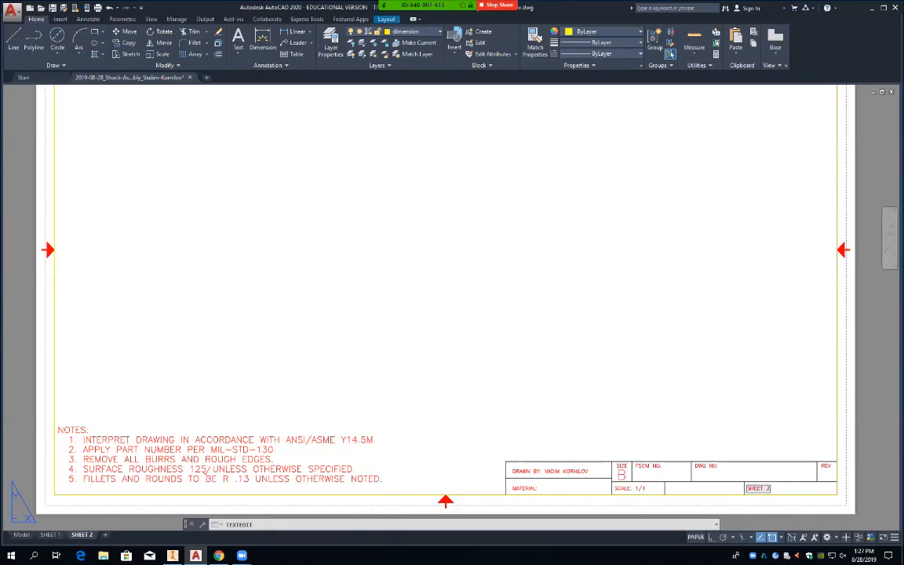
key("Return")
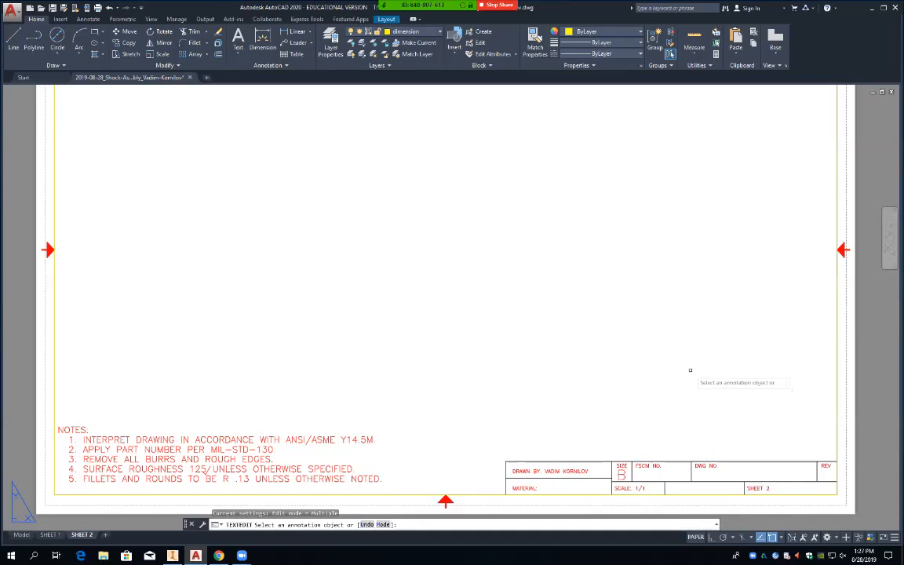
key("Escape")
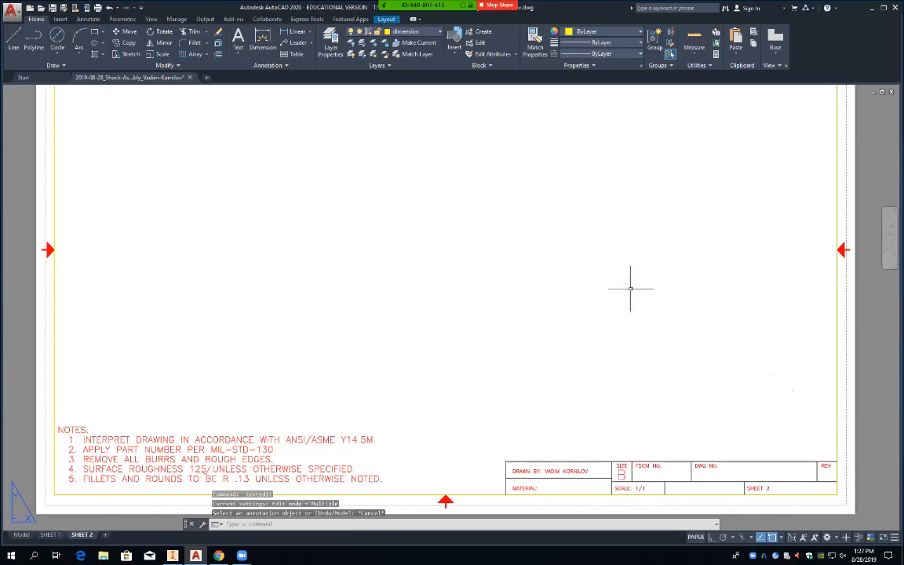
Copy the REV heading in the revisions table straight down into the empty row below it.
scroll(626, 288, "up", 2)
scroll(620, 284, "down", 2)
middle_click_drag(608, 247, 619, 402)
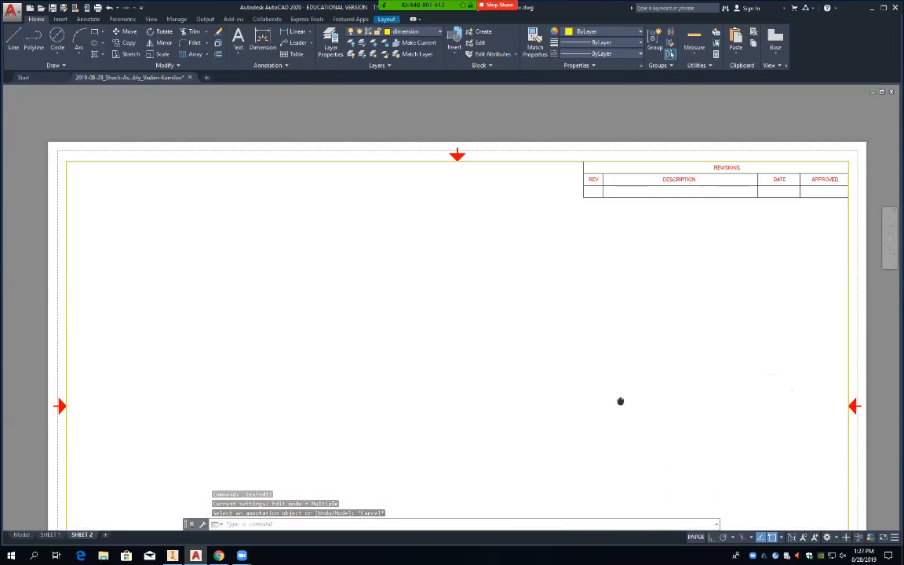
left_click(593, 180)
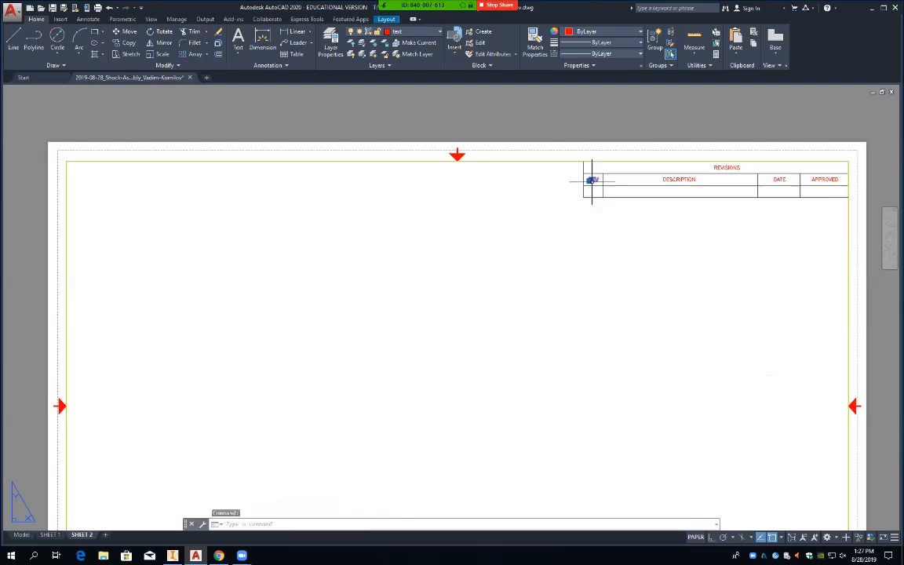
type("co")
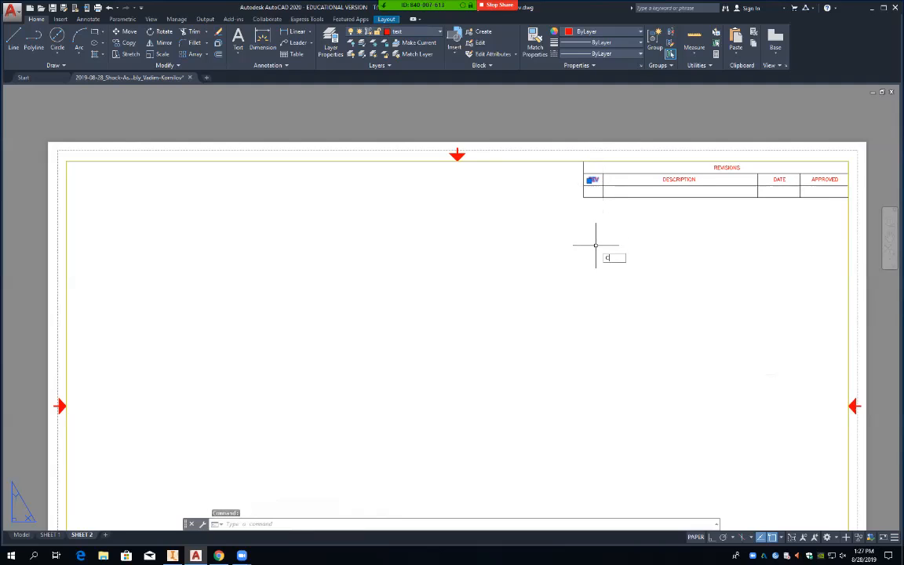
key("Return")
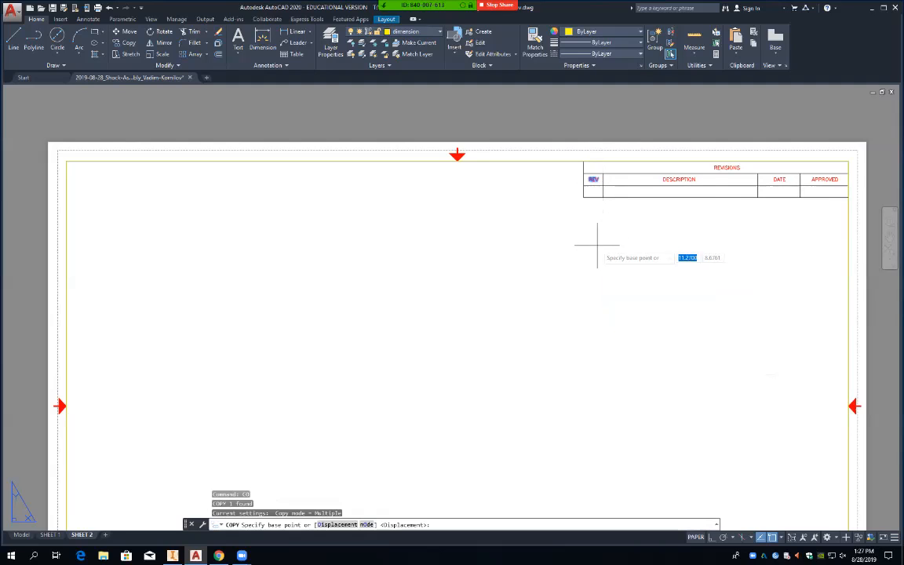
left_click(585, 174)
left_click(586, 186)
key("Return")
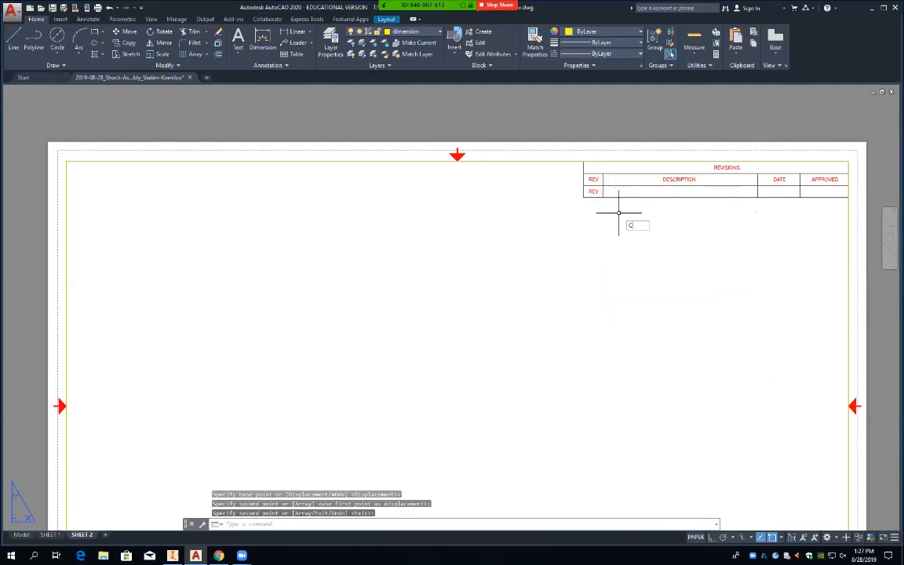
Copy the DESCRIPTION heading of the revisions table down into the empty cell below it.
type("ct o")
key("Return")
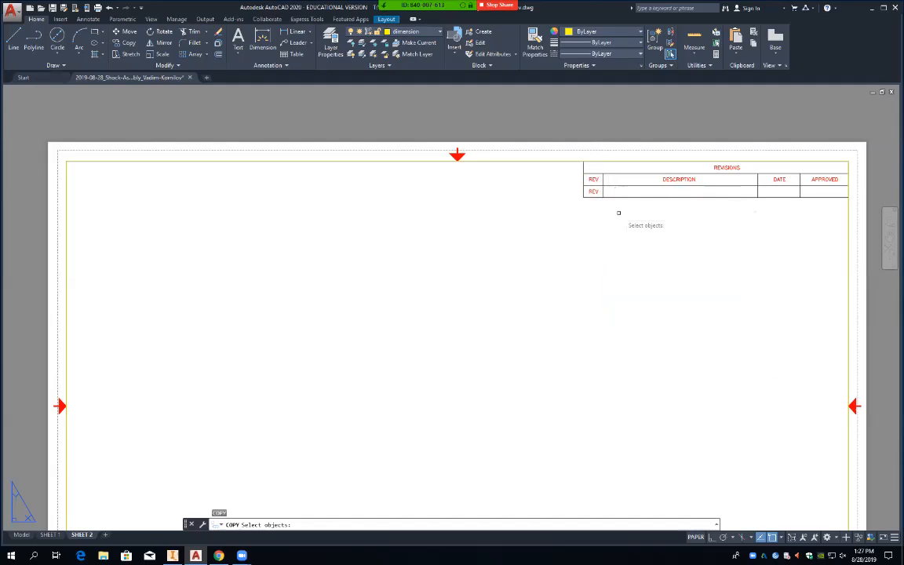
left_click(665, 179)
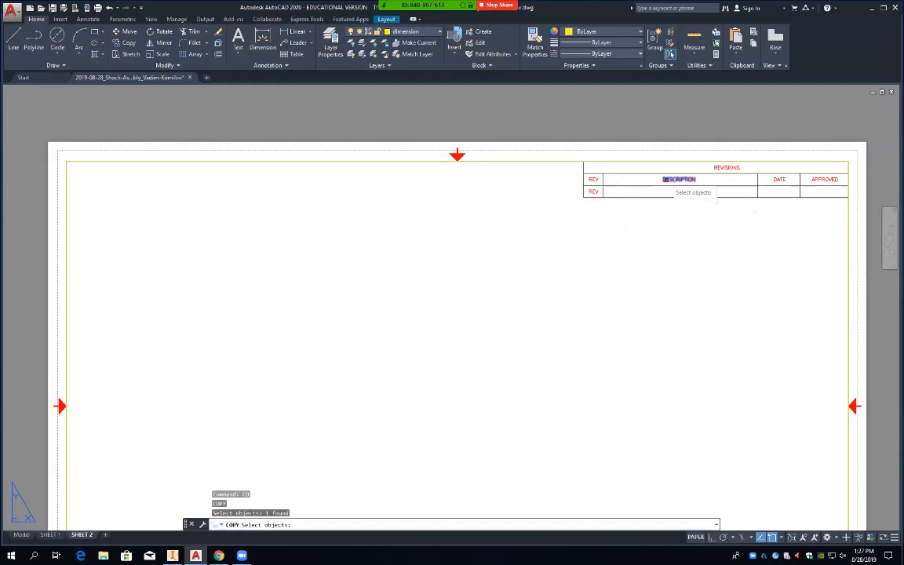
key("Return")
left_click(602, 174)
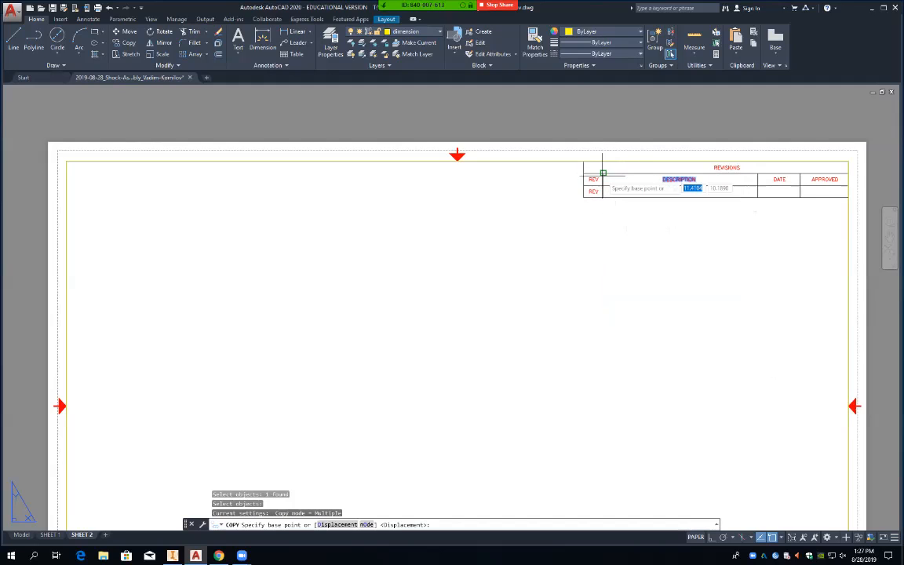
left_click(603, 186)
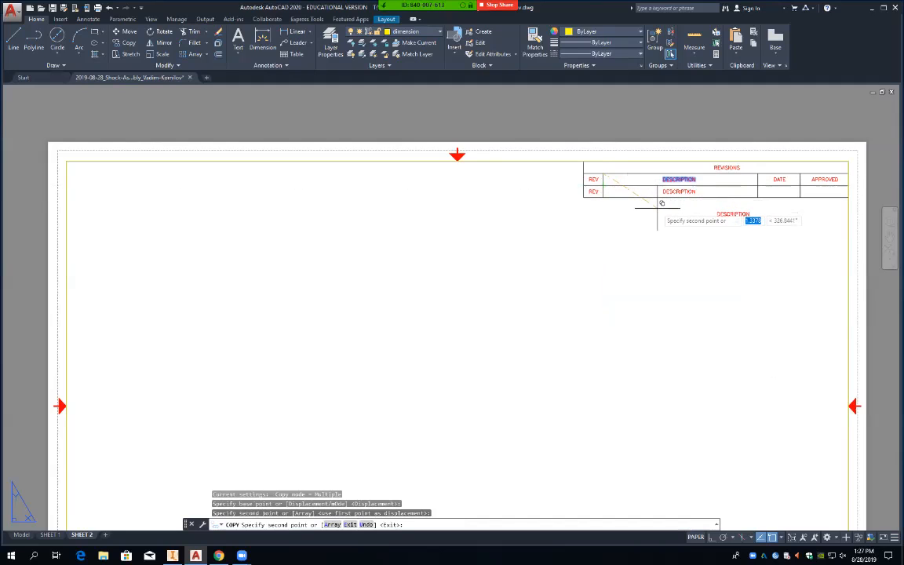
key("Return")
Copy the DATE heading of the revisions table down into the empty cell below it.
type("ct o")
key("Return")
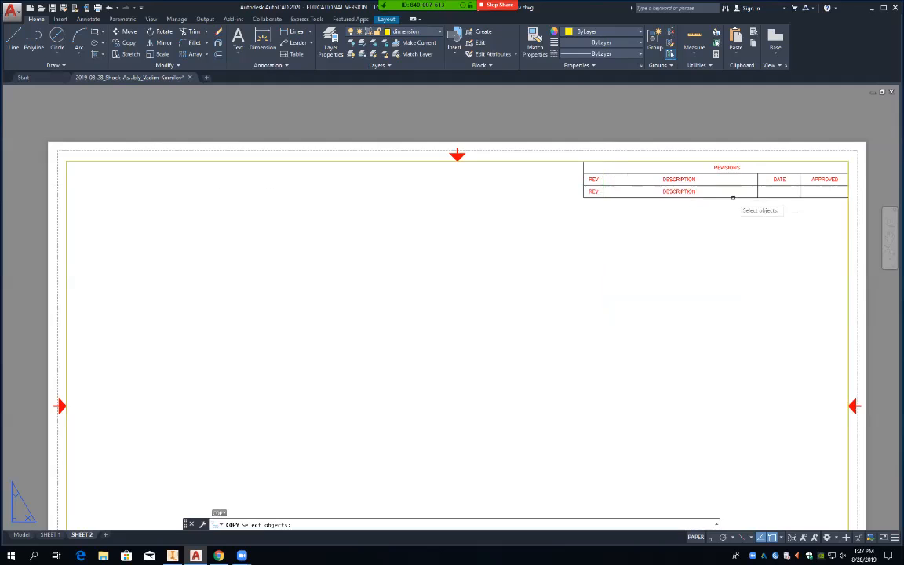
left_click(779, 179)
key("Return")
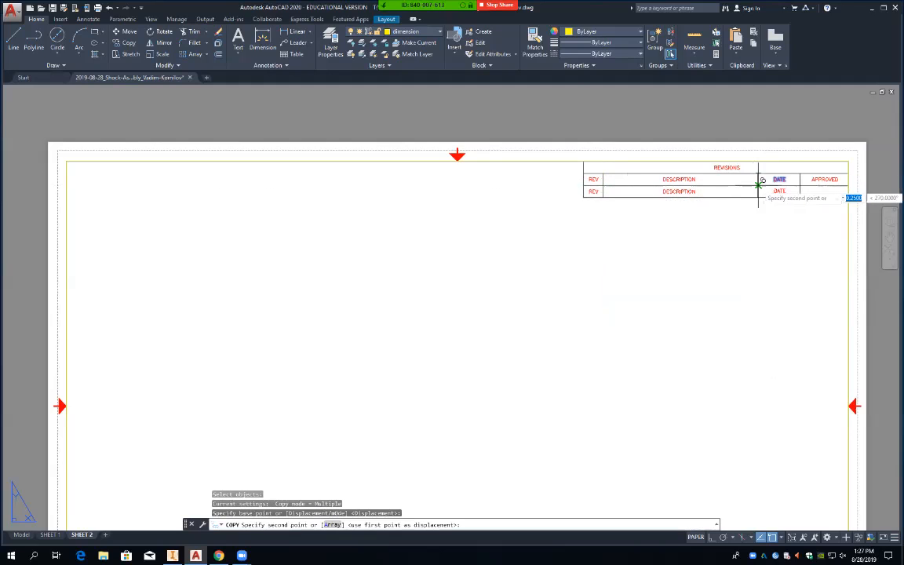
left_click(758, 182)
key("Return")
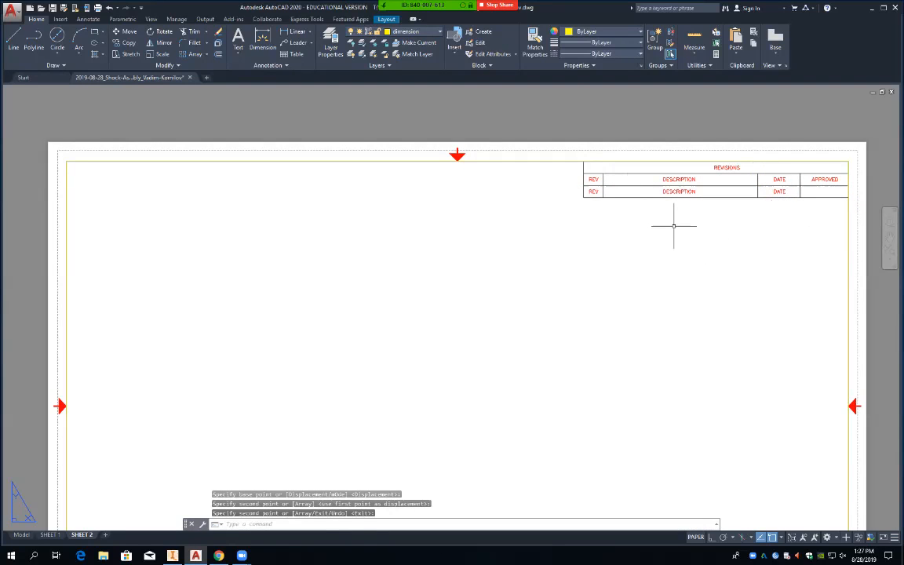
Replace the copied REV text in the revisions table's second row with 1.
double_click(593, 192)
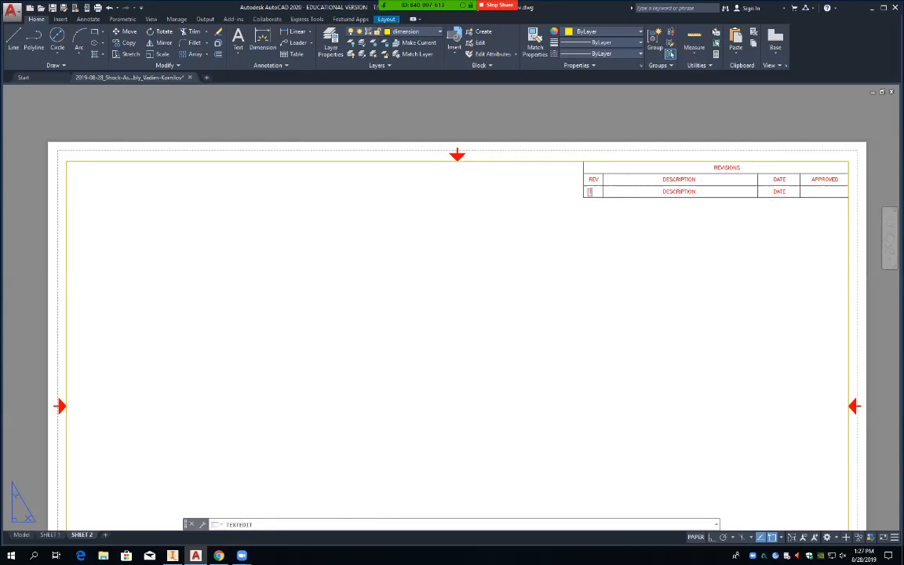
type("1")
key("Return")
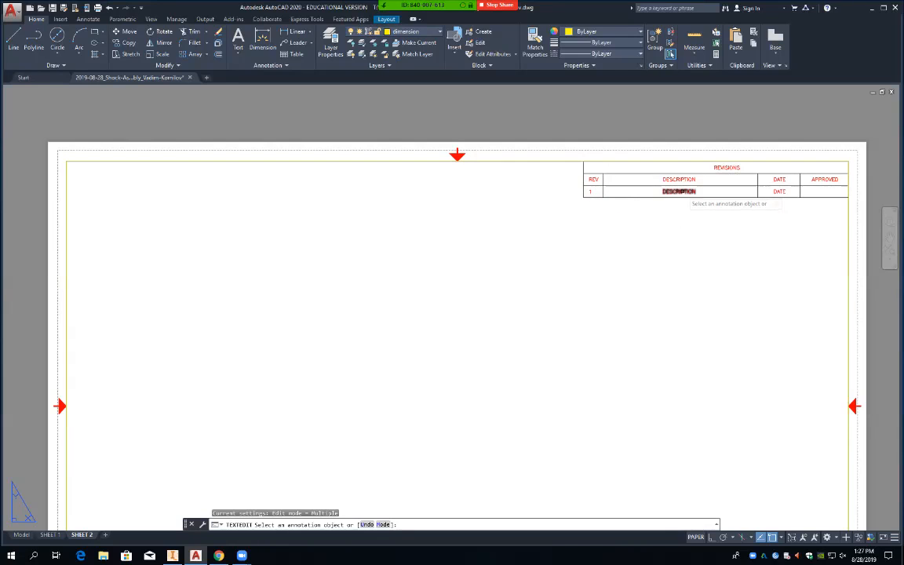
Replace the copied DESCRIPTION text in the revisions table's second row with PARTS.
left_click(678, 191)
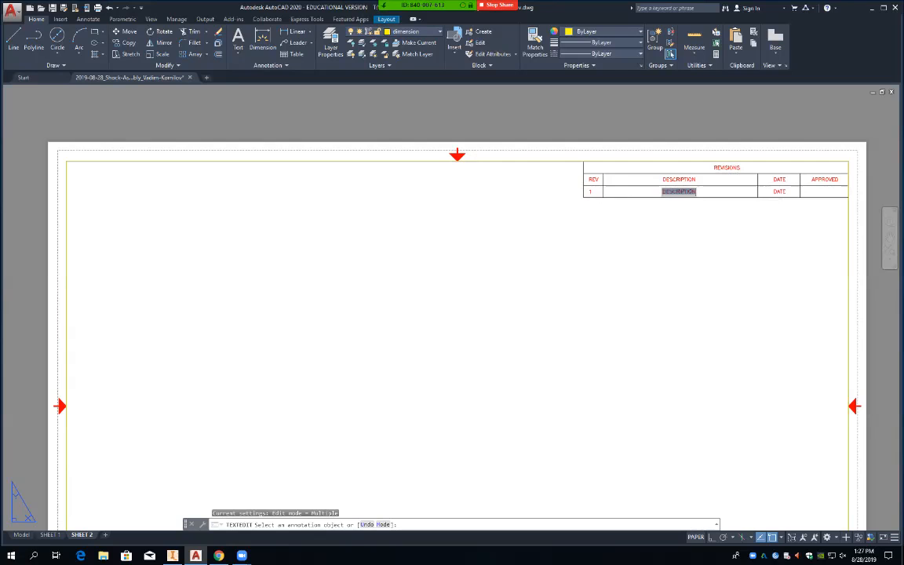
type("FA")
type("S")
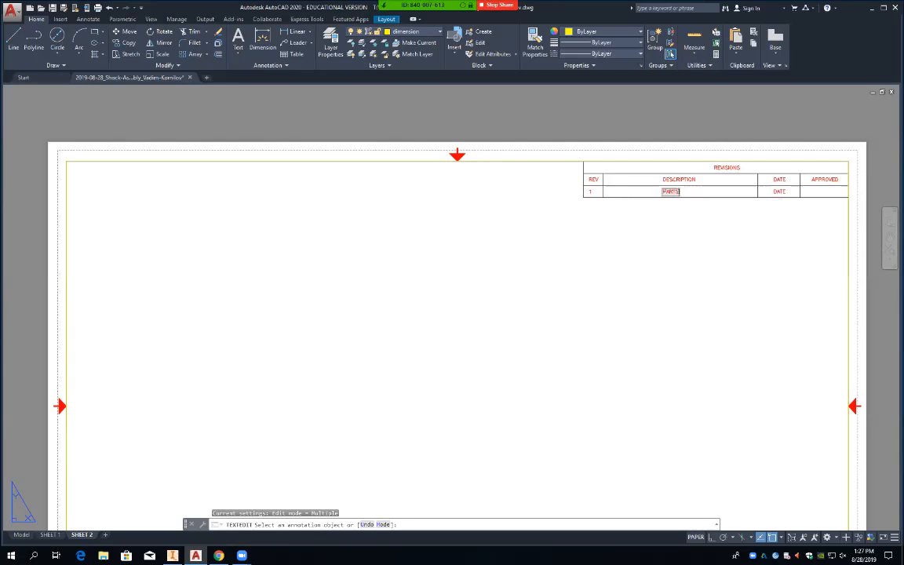
left_click(470, 231)
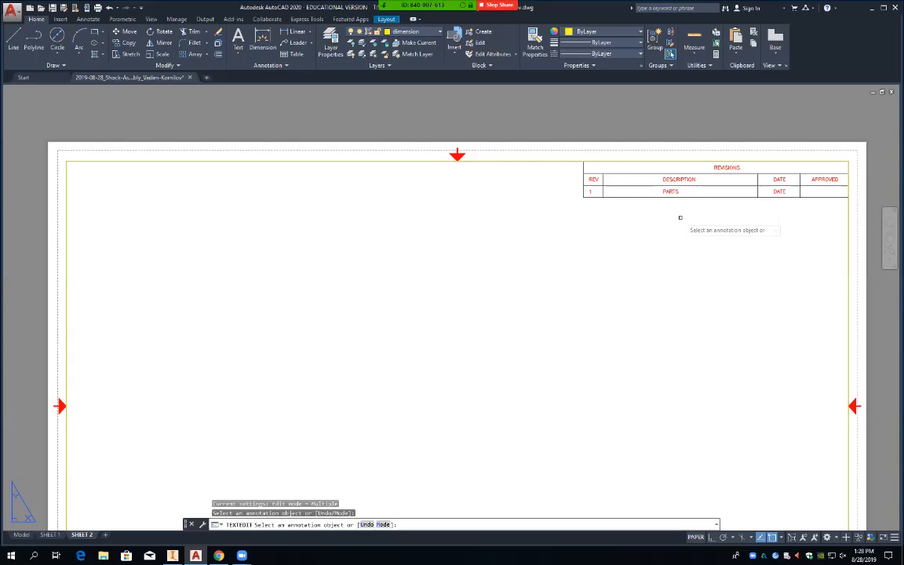
key("Escape")
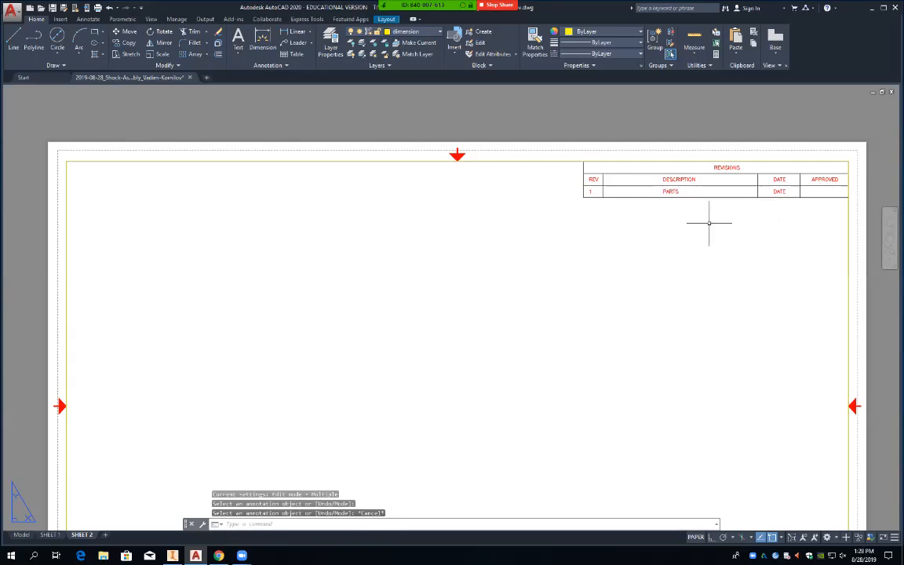
Replace the copied DATE text in the revisions table's second row with 08/28/2019.
double_click(781, 193)
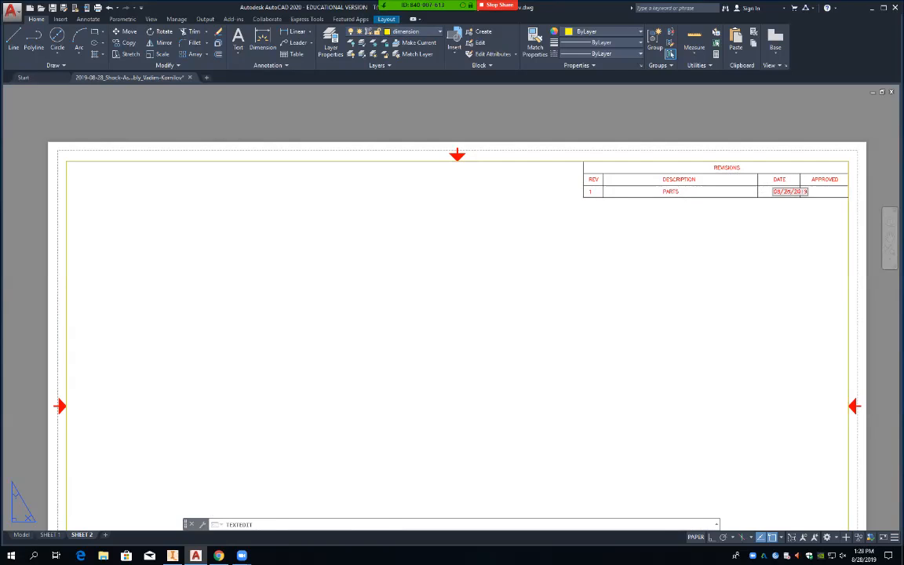
key("Return")
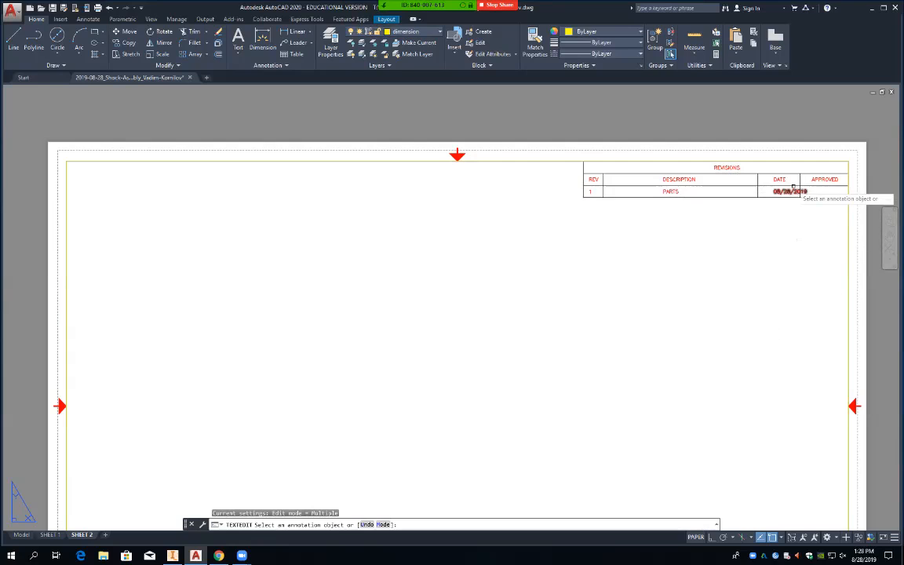
key("Escape")
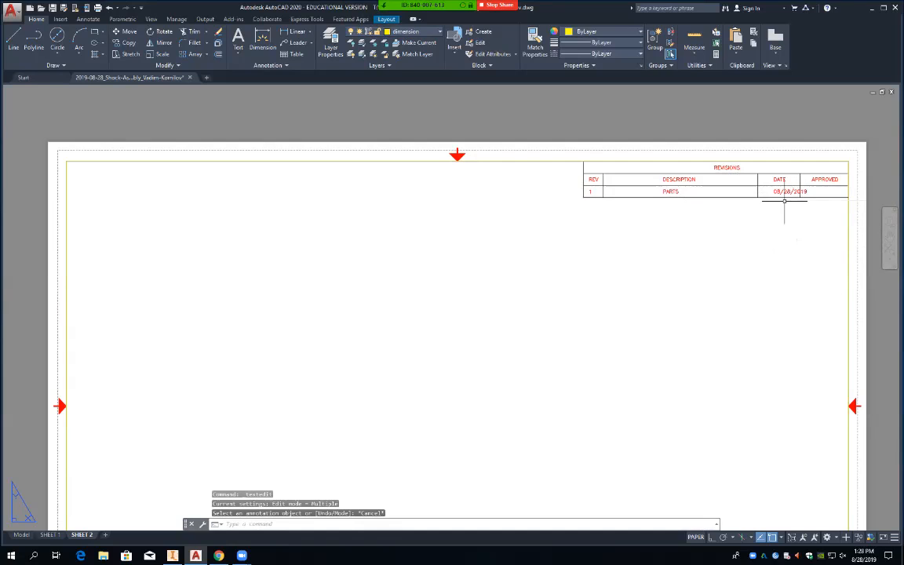
Move the revision date text left so it fits inside the DATE column.
left_click(788, 193)
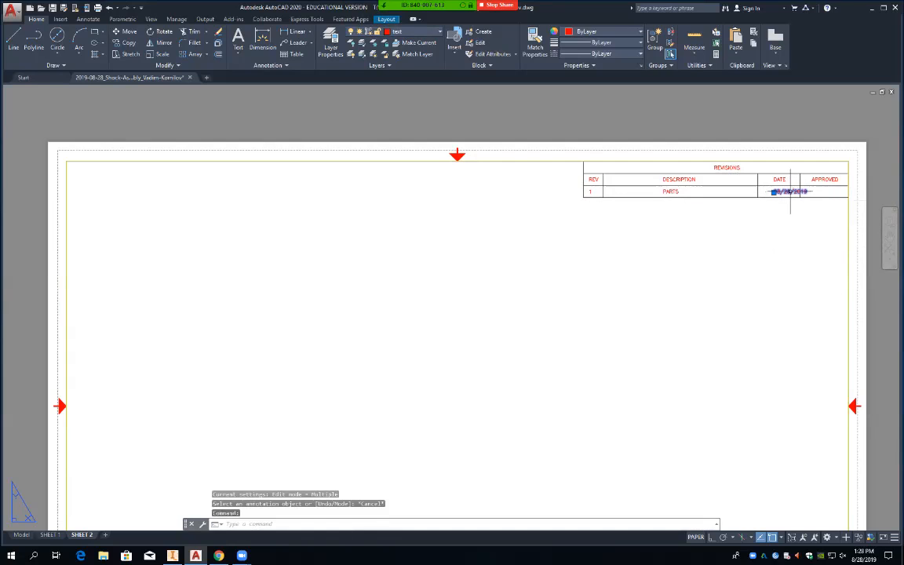
left_click(790, 192)
left_click_drag(788, 193, 780, 194)
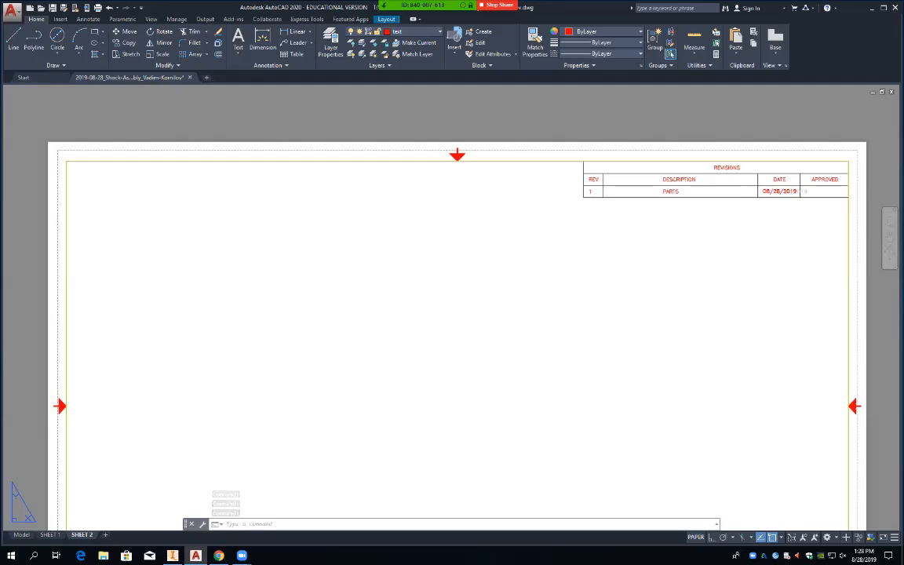
key("Escape")
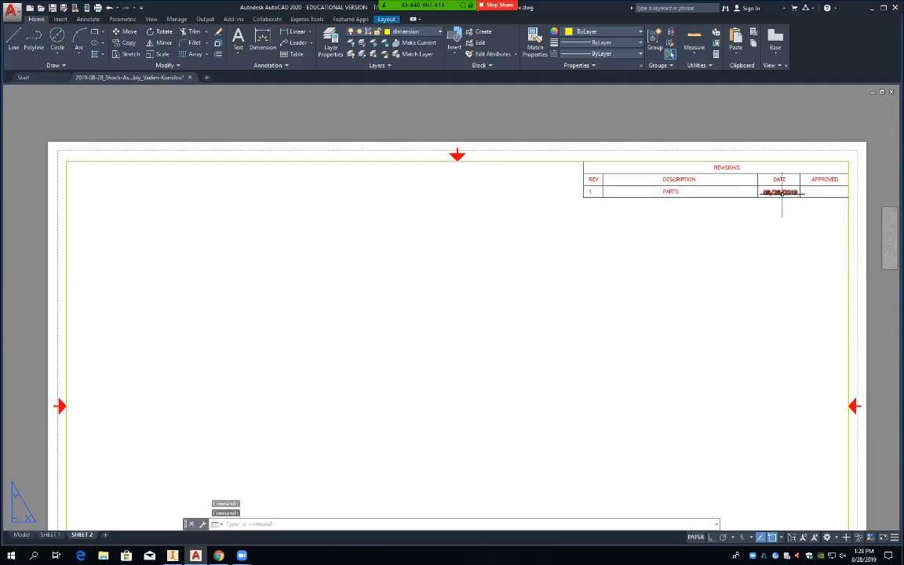
Fine-tune the position of the revision date text so it sits centred within its table cell.
left_click(781, 193)
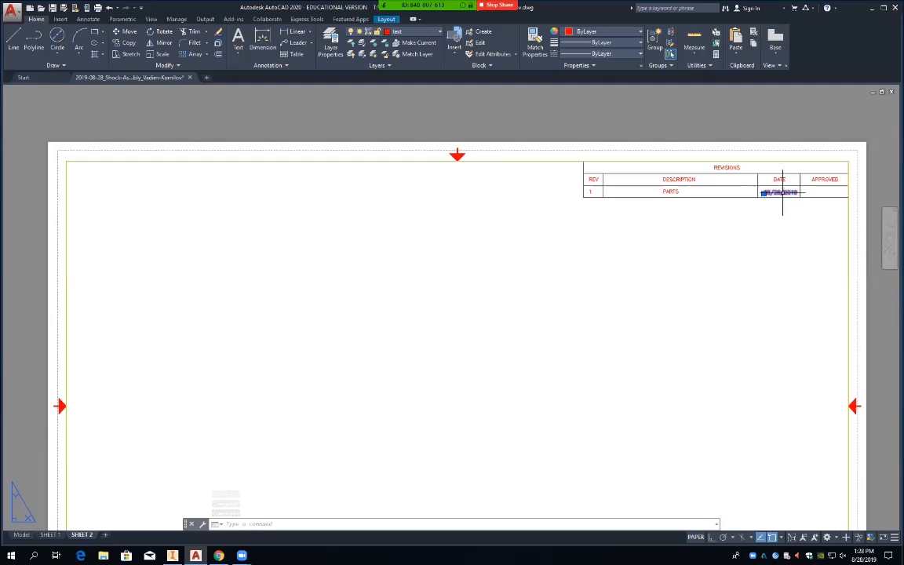
key("Escape")
key("Escape")
key("Escape")
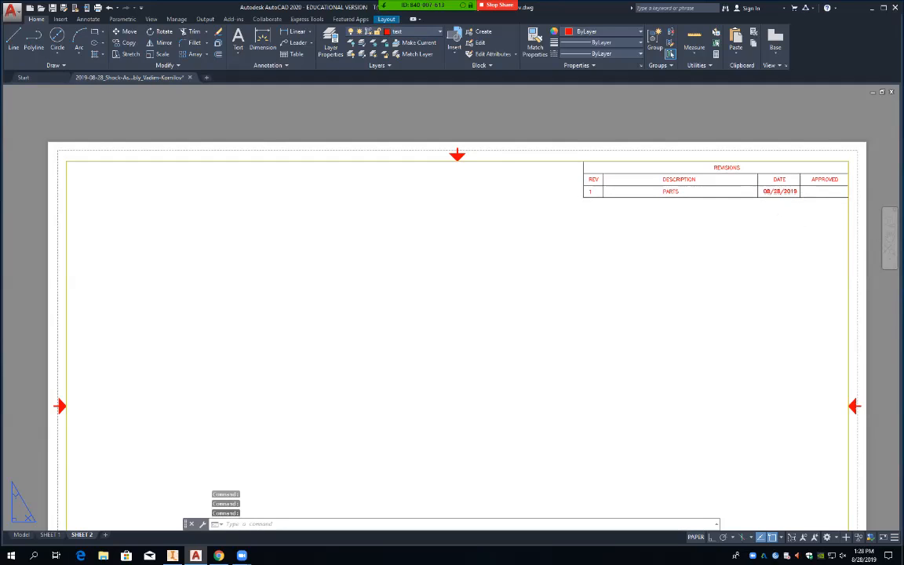
left_click(779, 192)
double_click(779, 191)
left_click(784, 189)
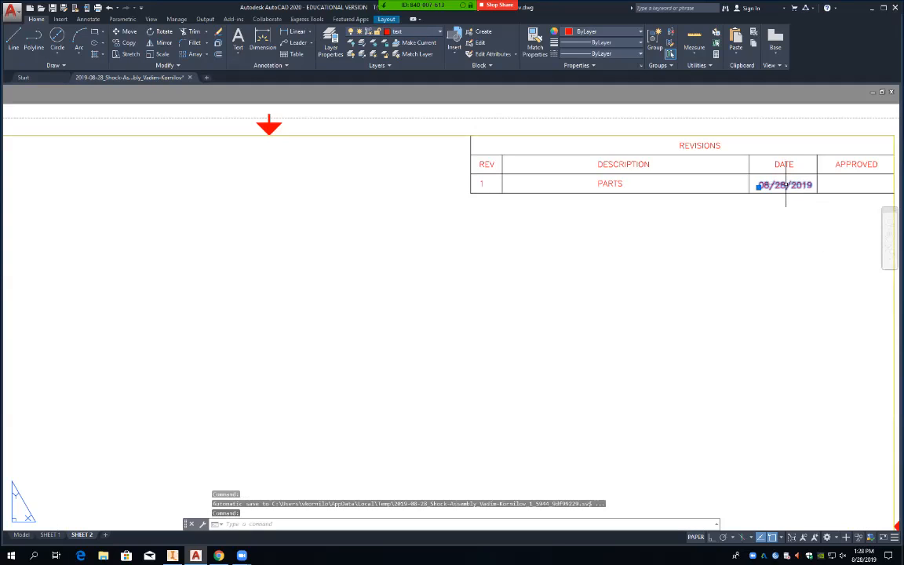
key("Escape")
left_click(785, 183)
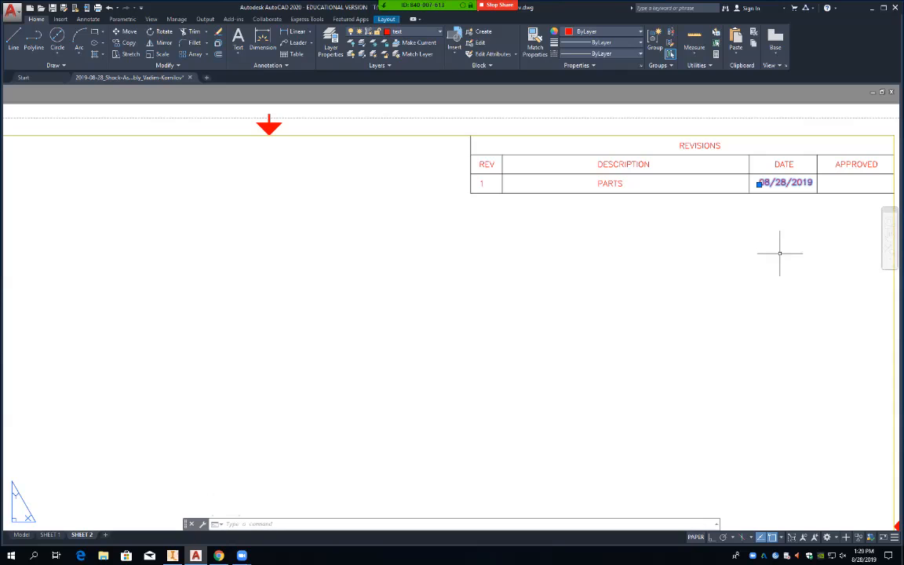
key("Escape")
Delete the entire NOTES block, heading and five numbered notes, from SHEET 2 and save the drawing.
scroll(746, 275, "down", 4)
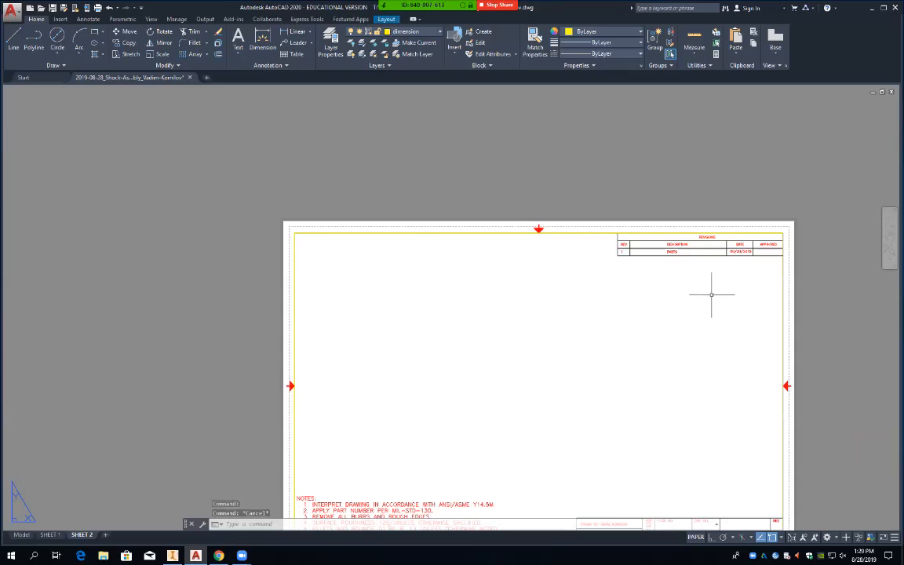
scroll(545, 417, "up", 2)
scroll(538, 404, "down", 2)
middle_click_drag(538, 404, 476, 310)
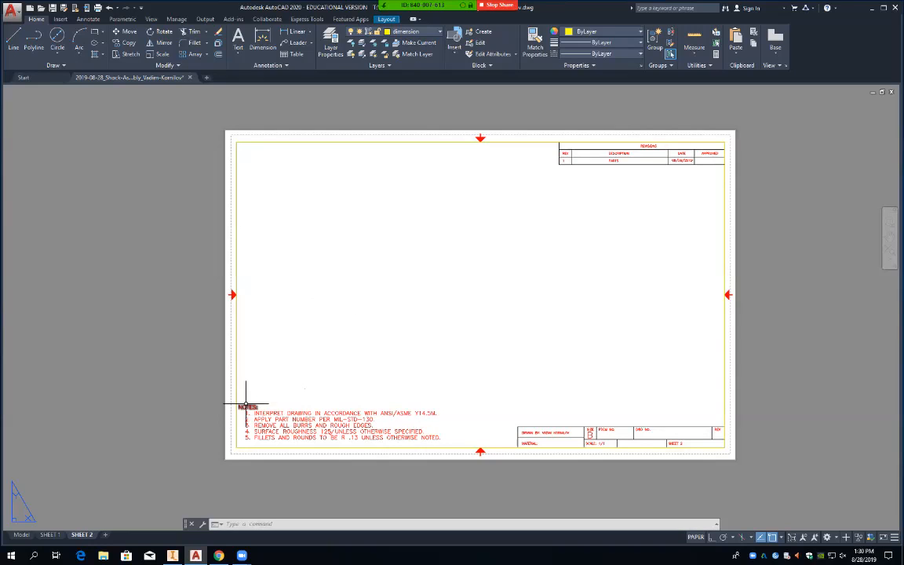
left_click(456, 441)
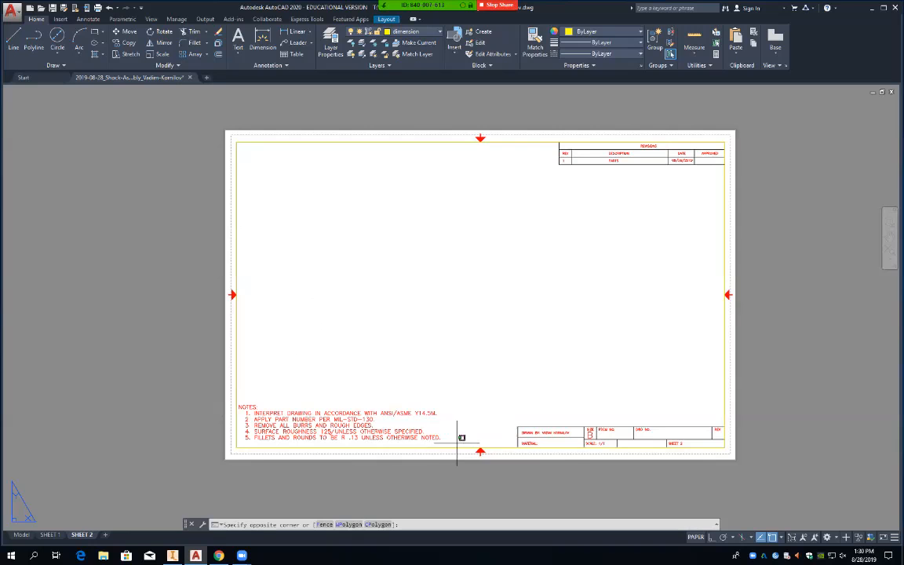
left_click(238, 404)
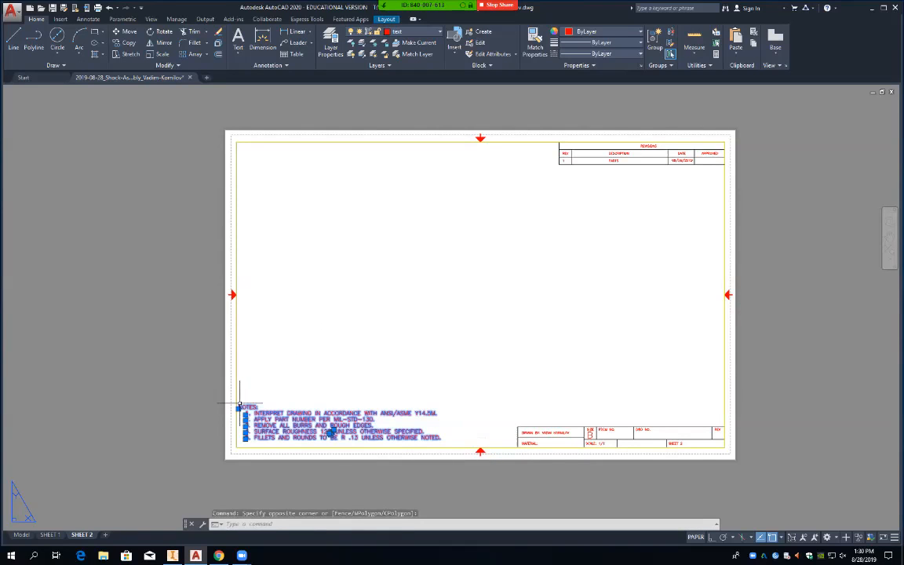
key("Delete")
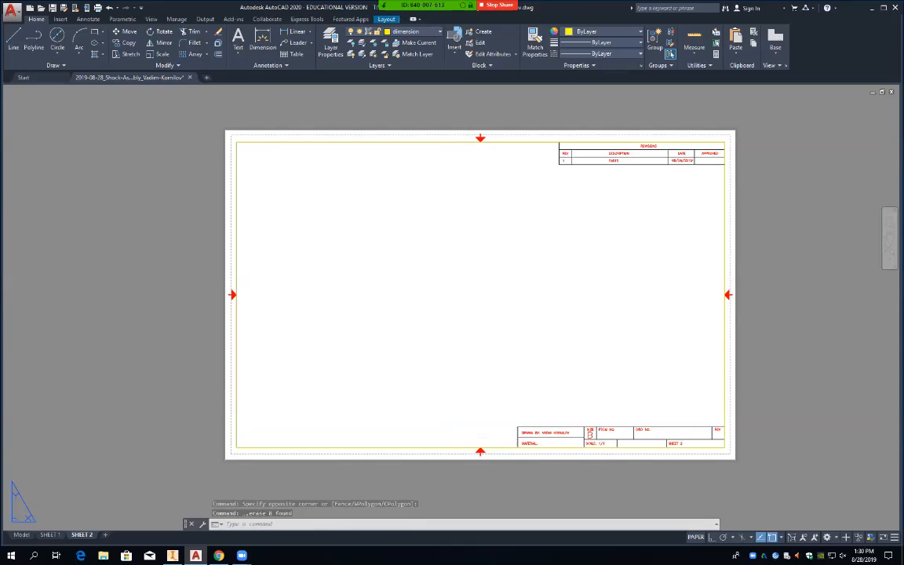
key("ctrl+s")
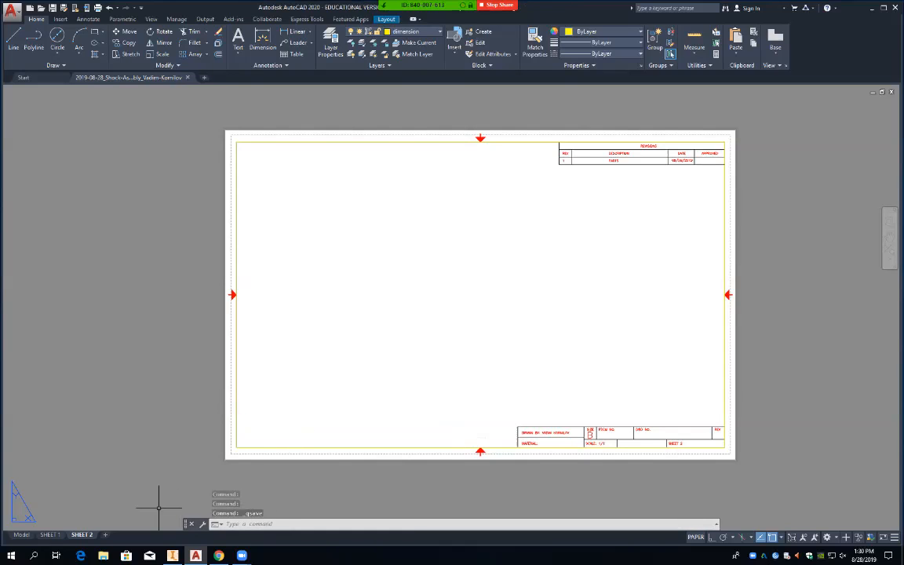
Create a copy of the SHEET 2 layout at the end of the layout order.
right_click(83, 535)
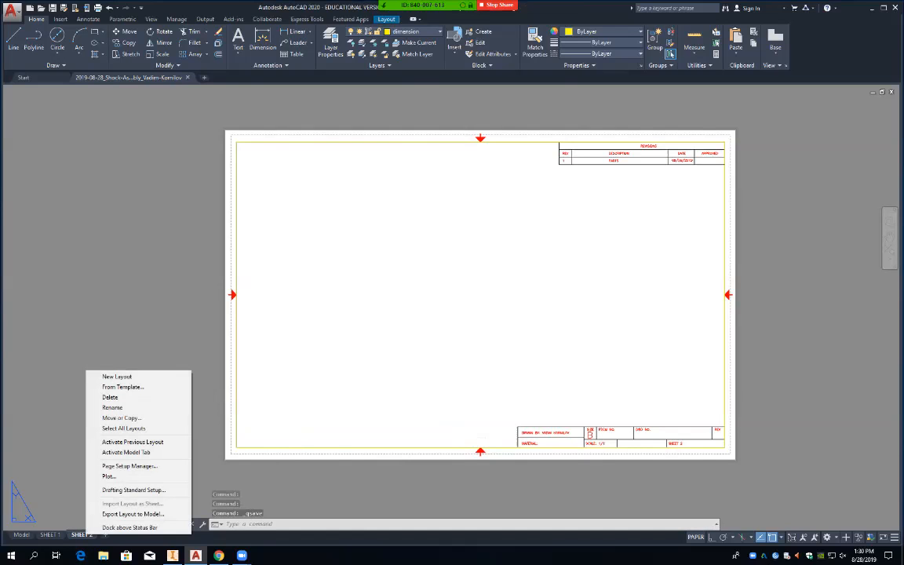
left_click(122, 417)
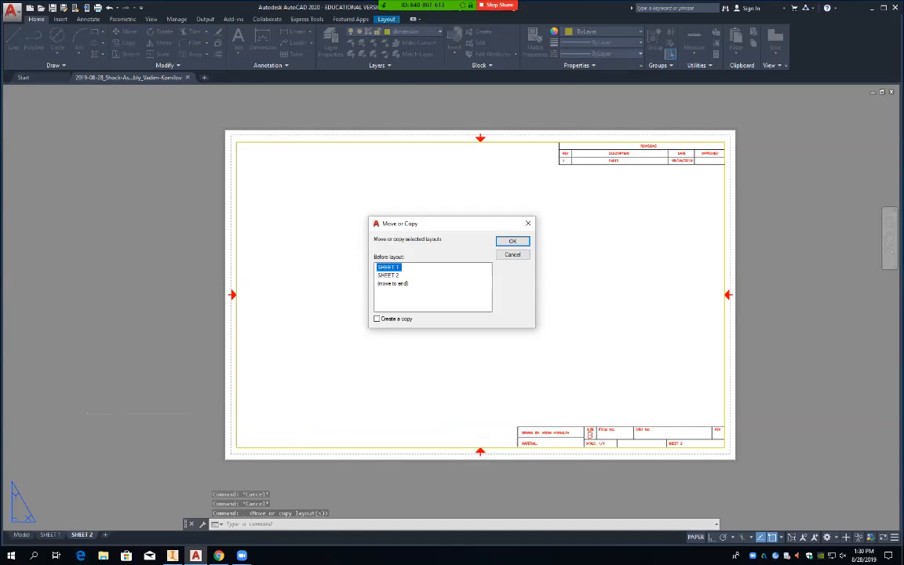
left_click(393, 284)
left_click(378, 319)
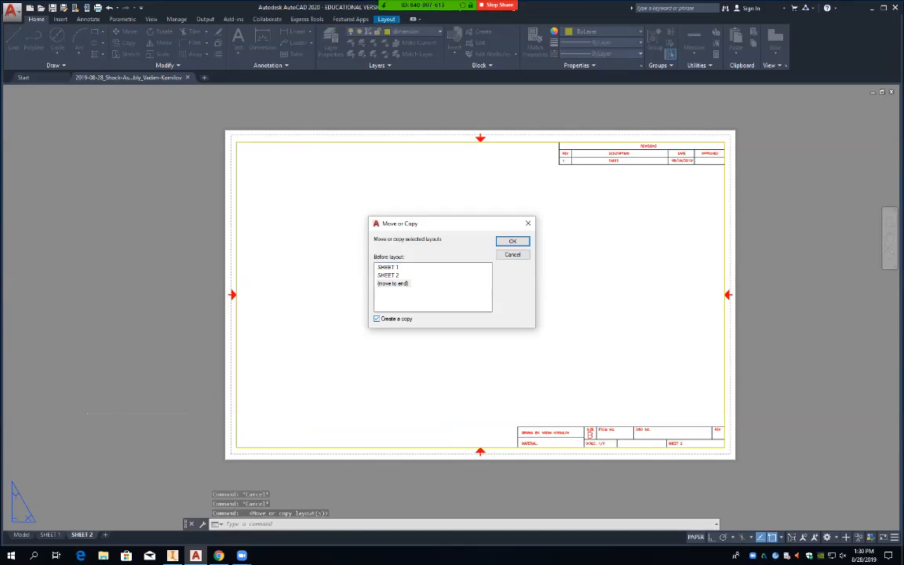
left_click(512, 243)
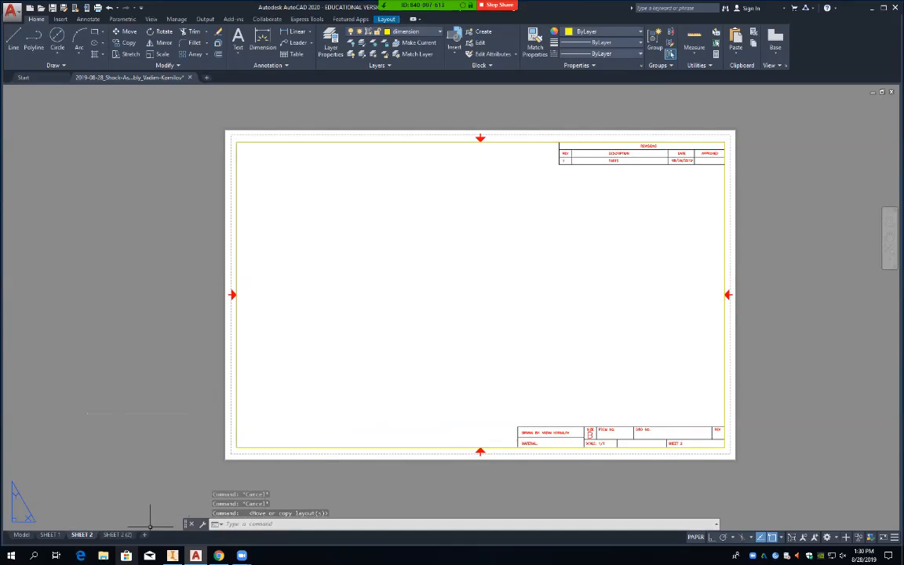
Rename the copied SHEET 2 layout as SHEET 3.
left_click(117, 534)
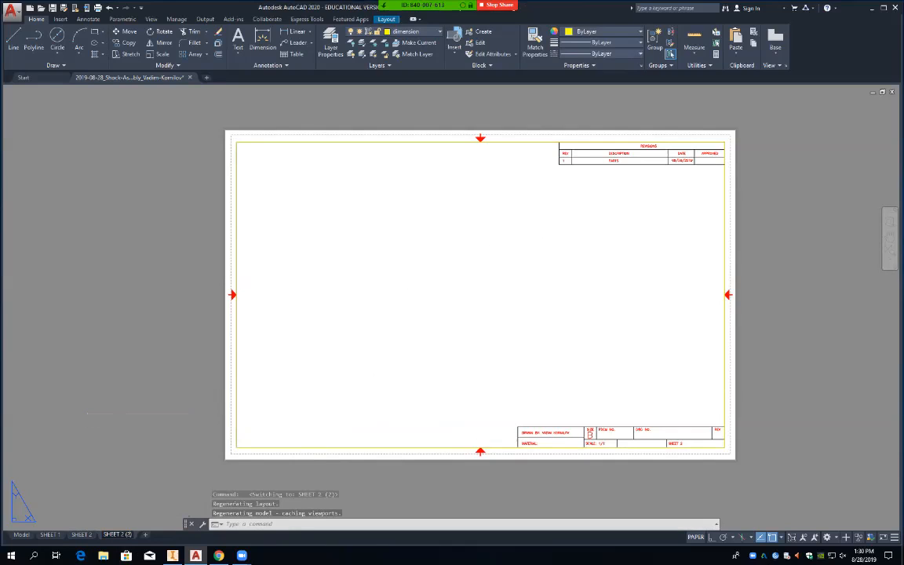
key("BackSpace")
key("BackSpace")
key("BackSpace")
key("BackSpace")
key("BackSpace")
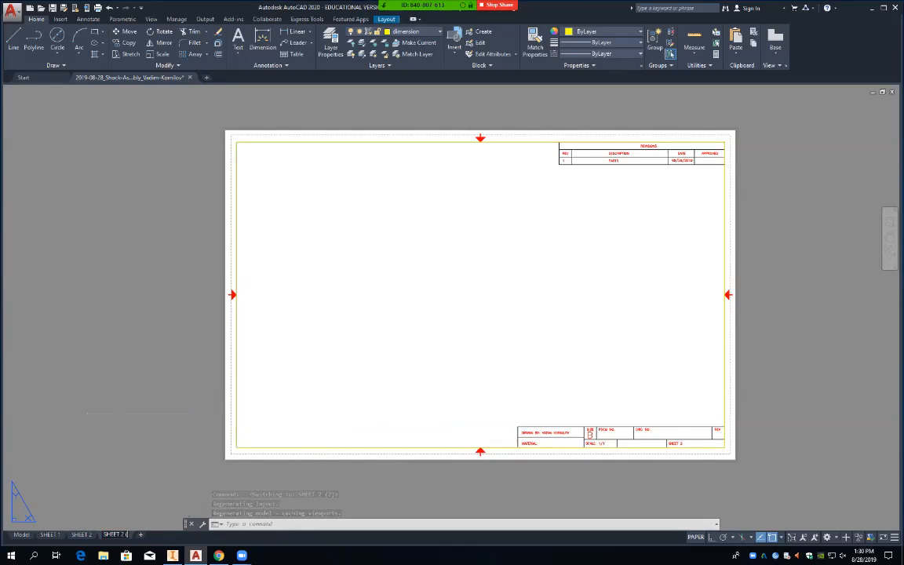
type("3")
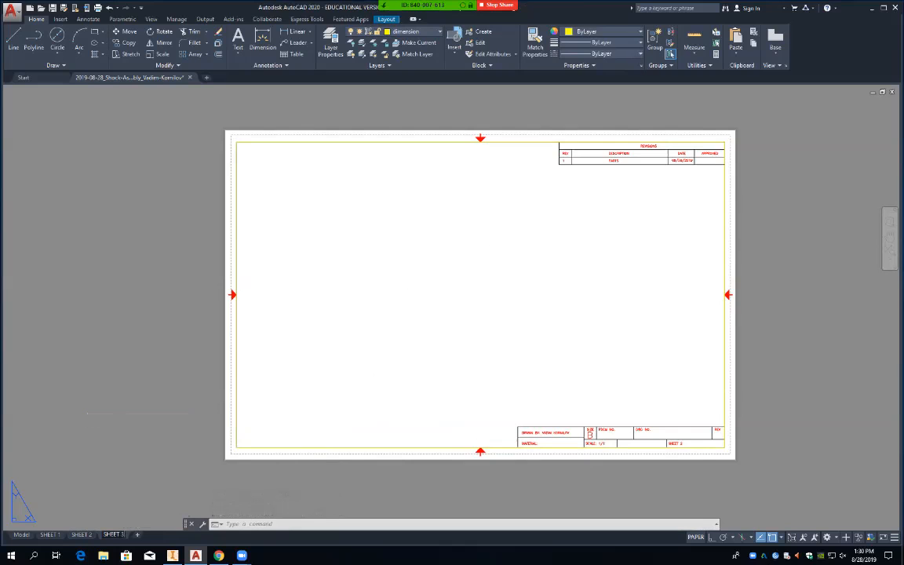
key("Return")
Create a copy of the SHEET 3 layout at the end of the layout order.
right_click(116, 534)
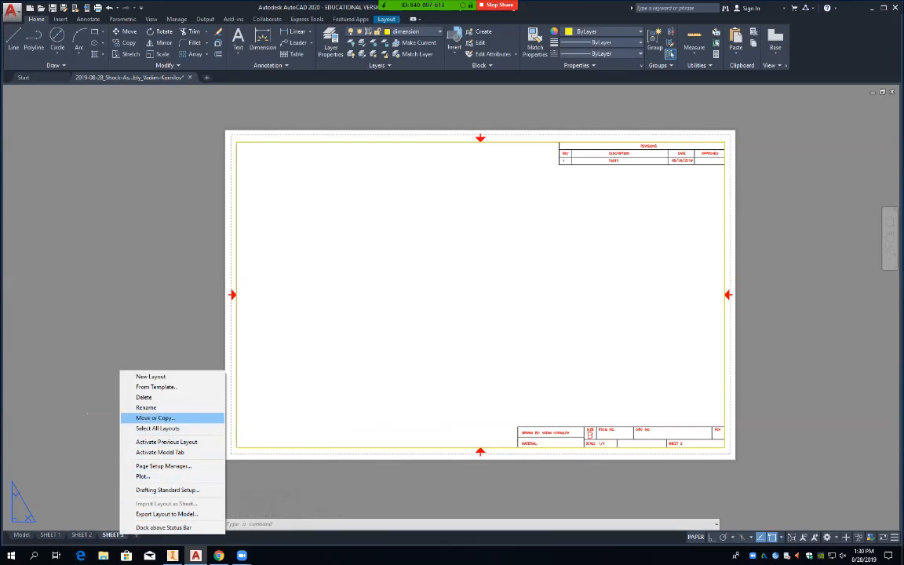
left_click(155, 418)
left_click(394, 291)
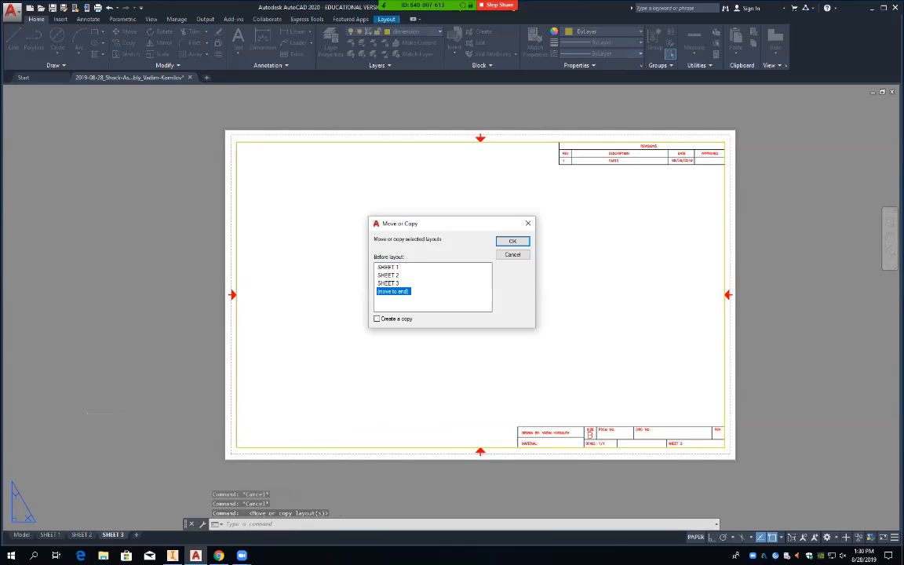
left_click(377, 318)
left_click(513, 241)
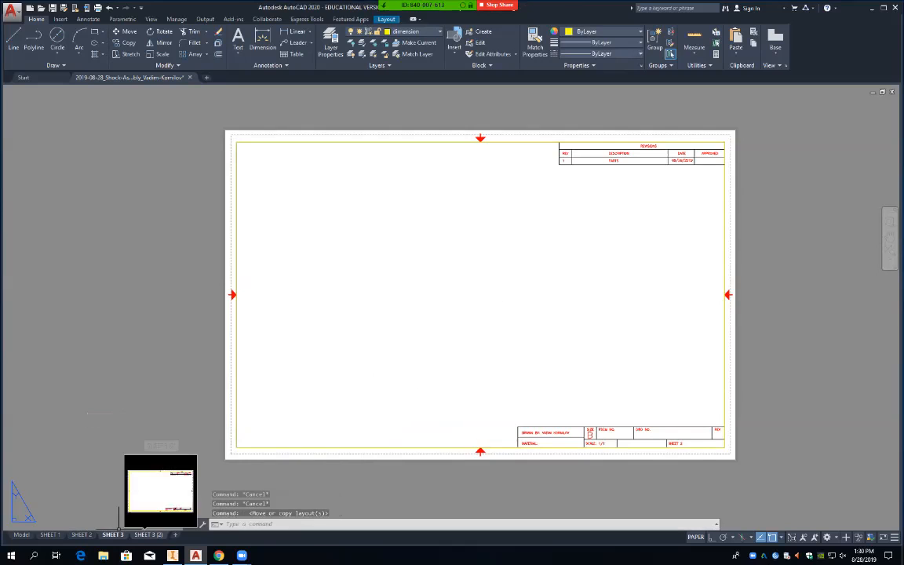
Rename the copied SHEET 3 layout as SHEET 4.
left_click(148, 535)
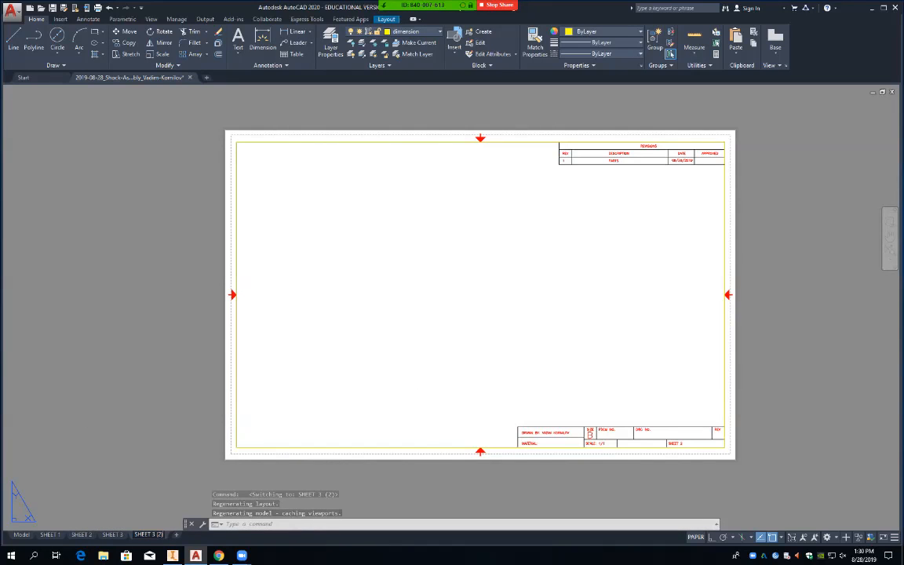
key("BackSpace")
key("BackSpace")
key("BackSpace")
key("BackSpace")
key("BackSpace")
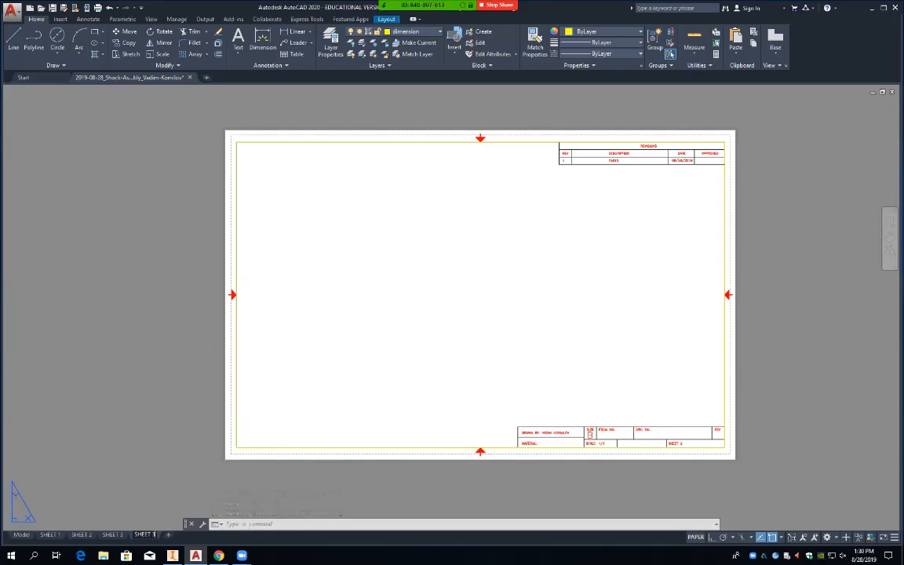
type("4")
key("Return")
Switch to model space and examine the dimensioned part views for missing geometry.
left_click(21, 535)
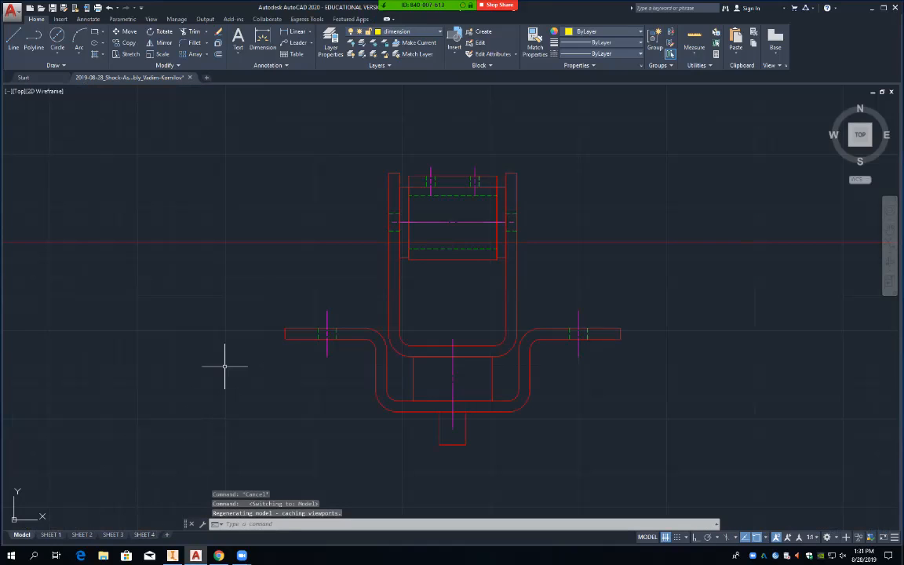
middle_click_drag(317, 169, 194, 428)
scroll(232, 407, "down", 3)
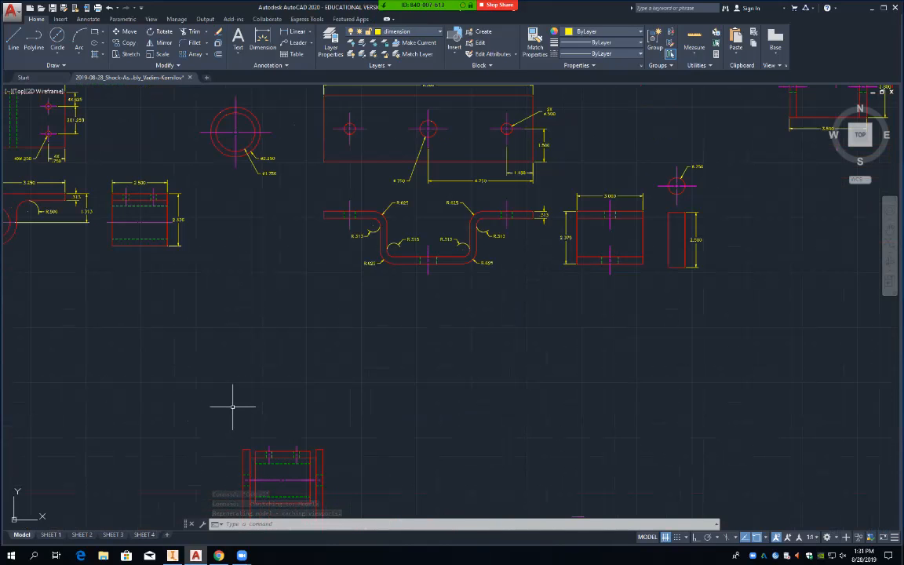
middle_click_drag(284, 309, 441, 416)
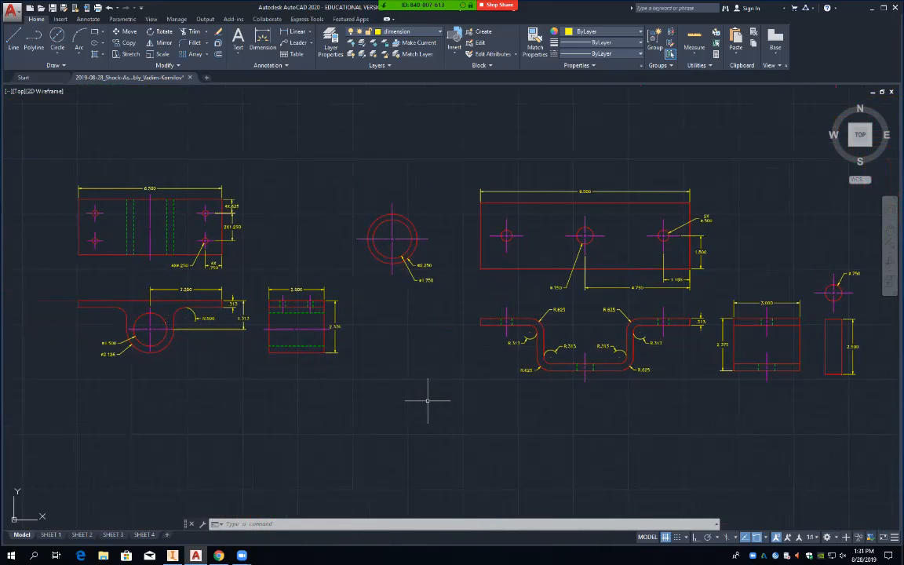
left_click_drag(460, 401, 379, 384)
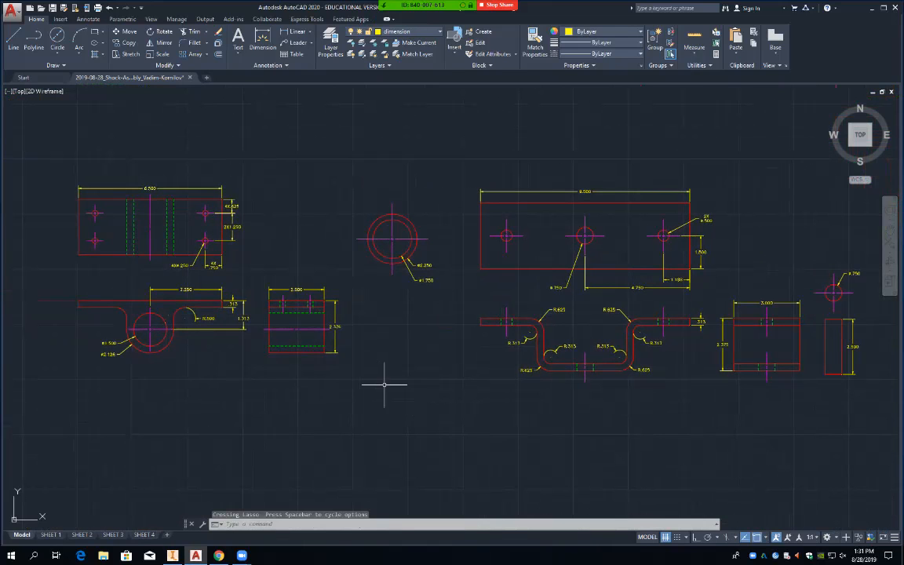
mouse_move(442, 375)
middle_mouse_down()
mouse_move(275, 347)
mouse_move(123, 406)
middle_mouse_up()
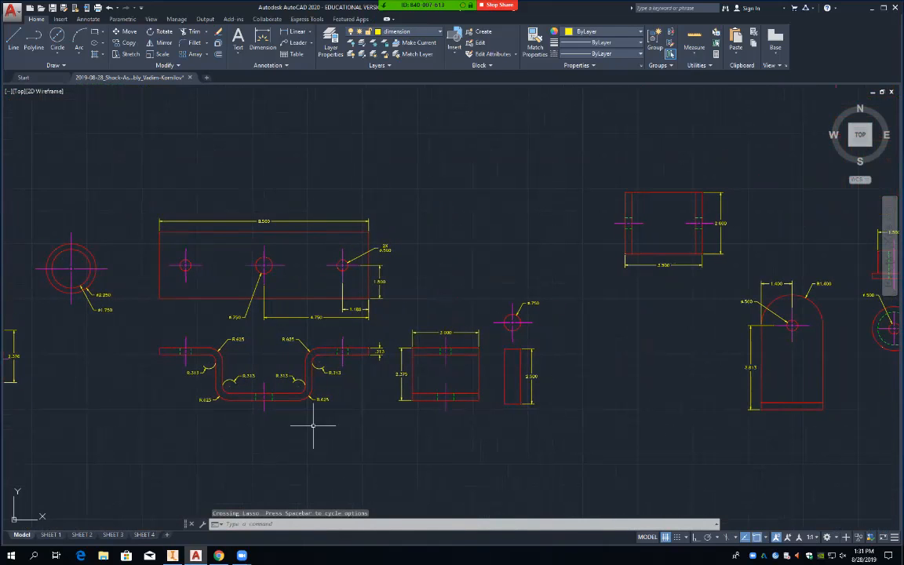
mouse_move(652, 416)
middle_mouse_down()
mouse_move(385, 371)
mouse_move(762, 385)
mouse_move(903, 365)
middle_mouse_up()
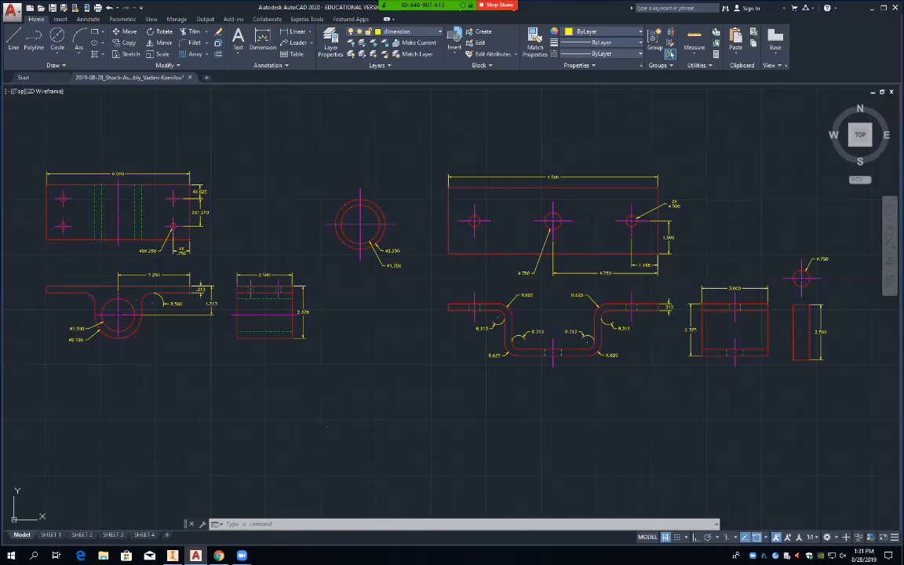
Open the earlier shock assembly drawing dated 2019-08-26 alongside the current one.
left_click(11, 11)
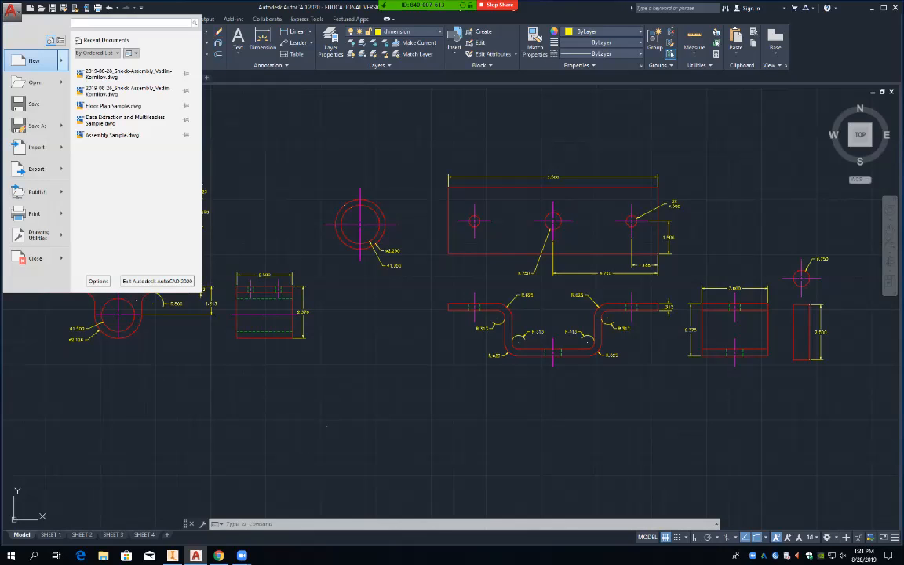
mouse_move(36, 83)
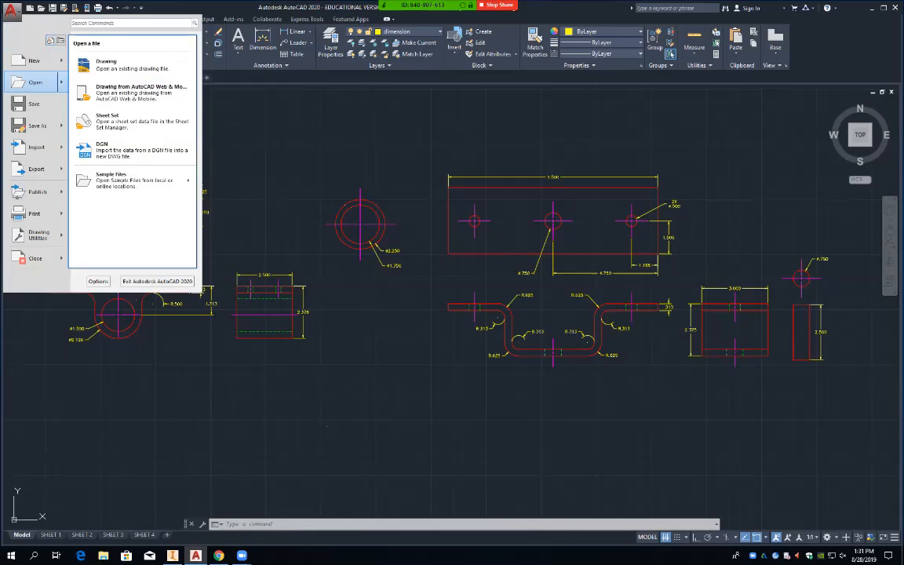
left_click(118, 64)
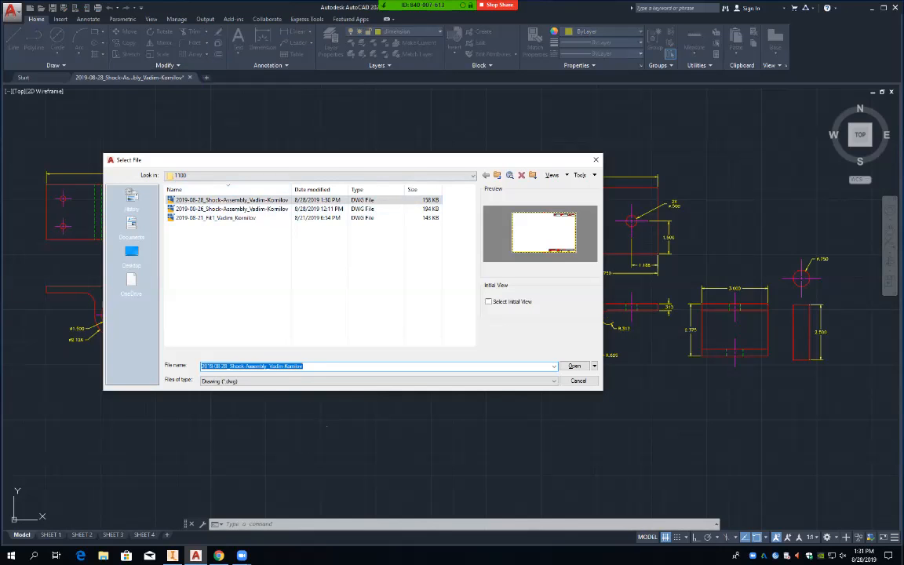
left_click(233, 209)
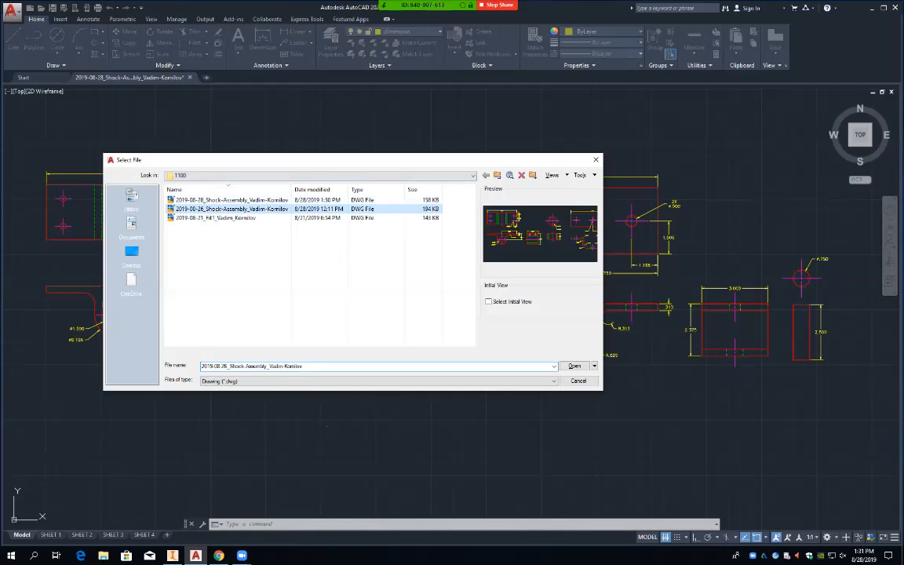
left_click(574, 366)
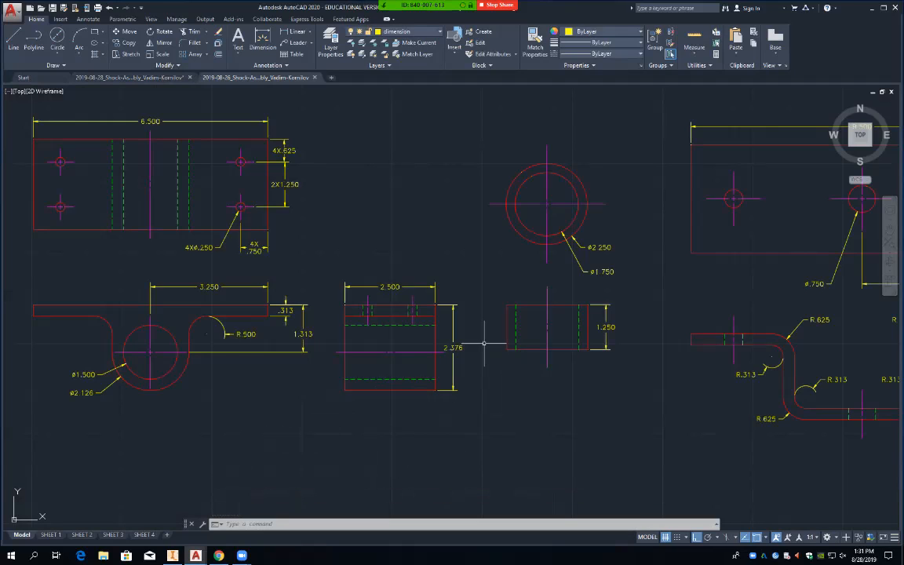
type("co")
key("Return")
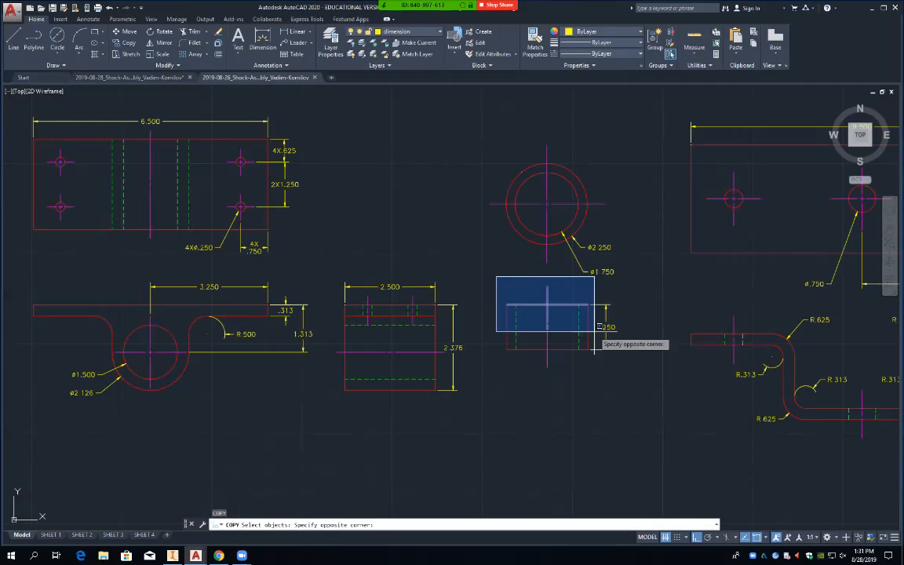
left_click(639, 375)
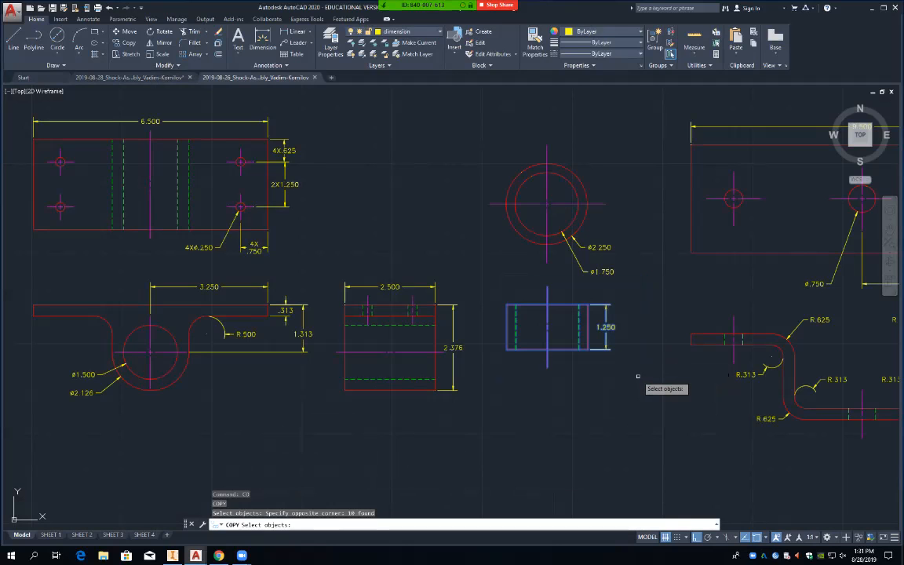
key("Return")
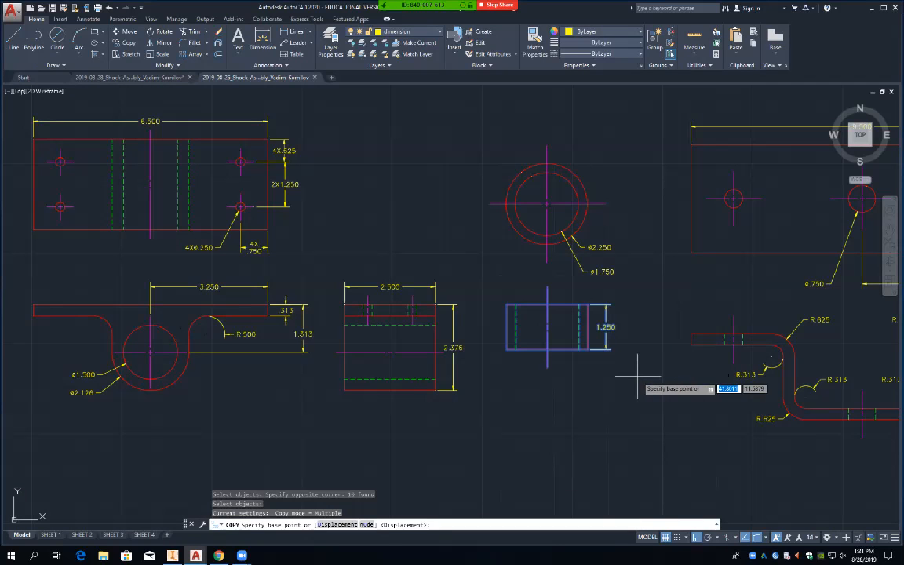
left_click(547, 349)
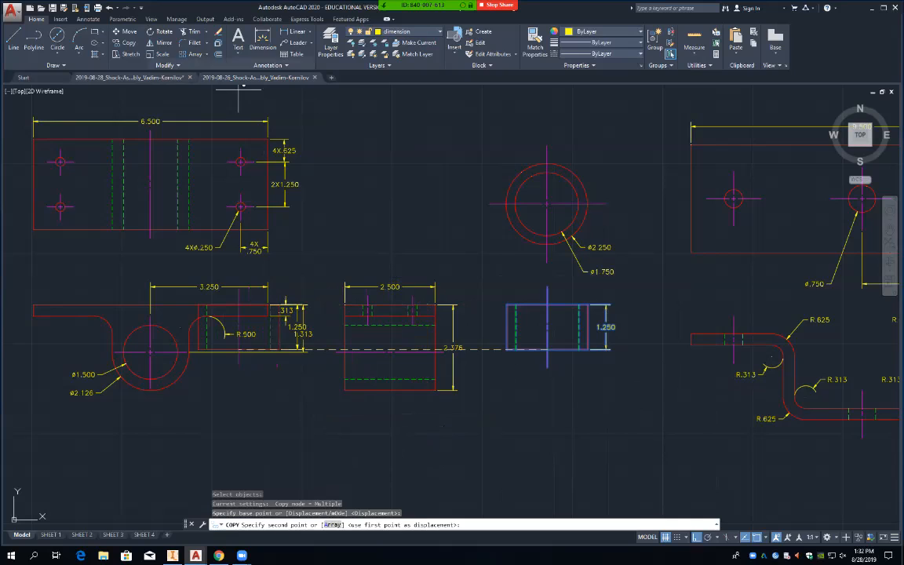
key("Escape")
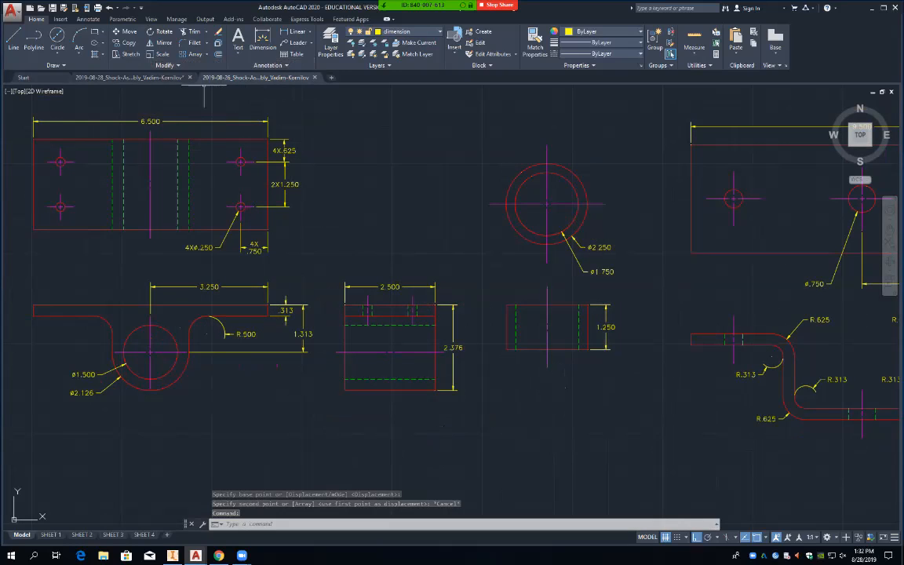
Switch back to the 2019-08-28 shock assembly drawing.
left_click(129, 77)
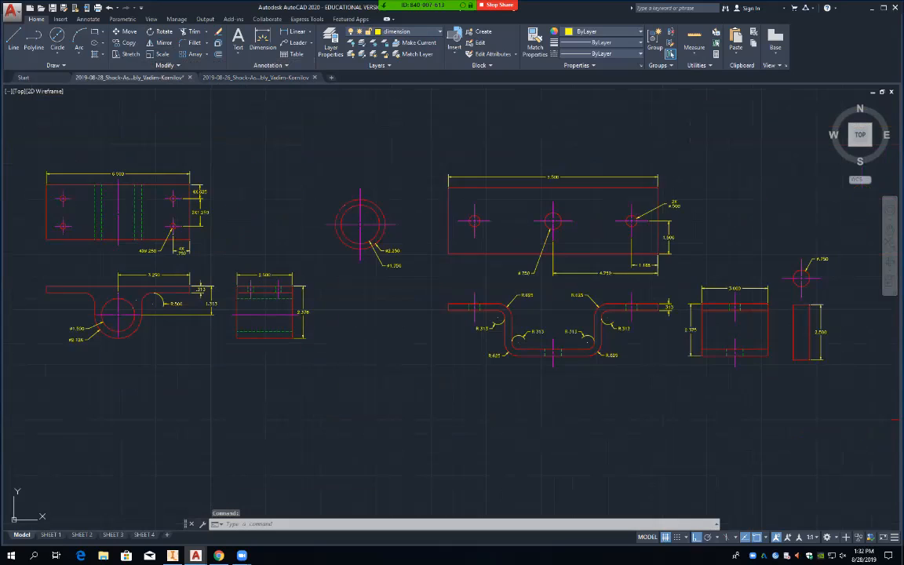
right_click(370, 321)
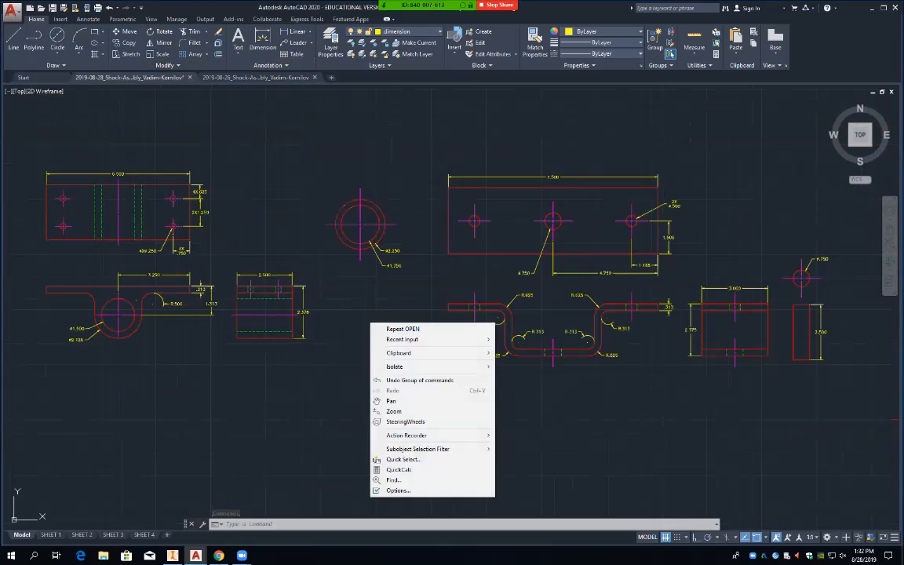
left_click(364, 313)
left_click(357, 318)
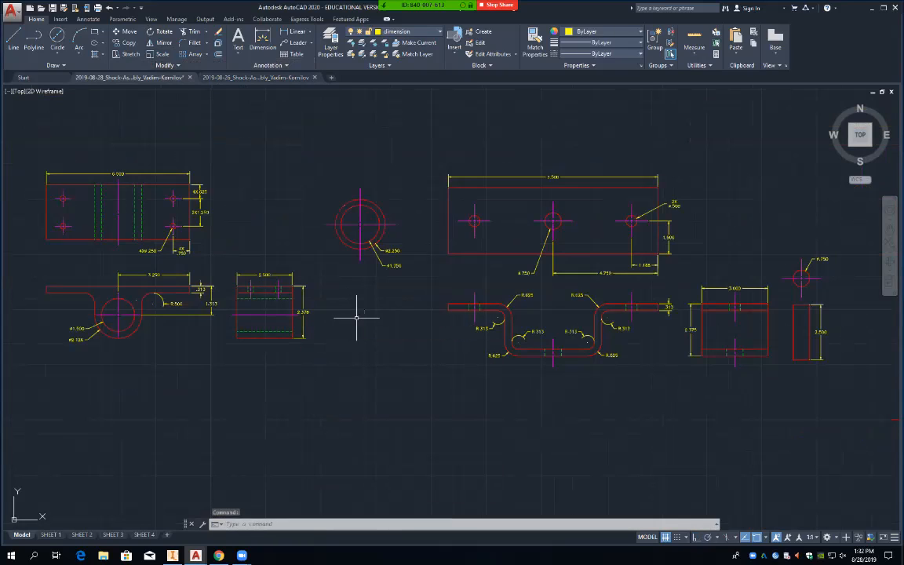
key("Escape")
key("Escape")
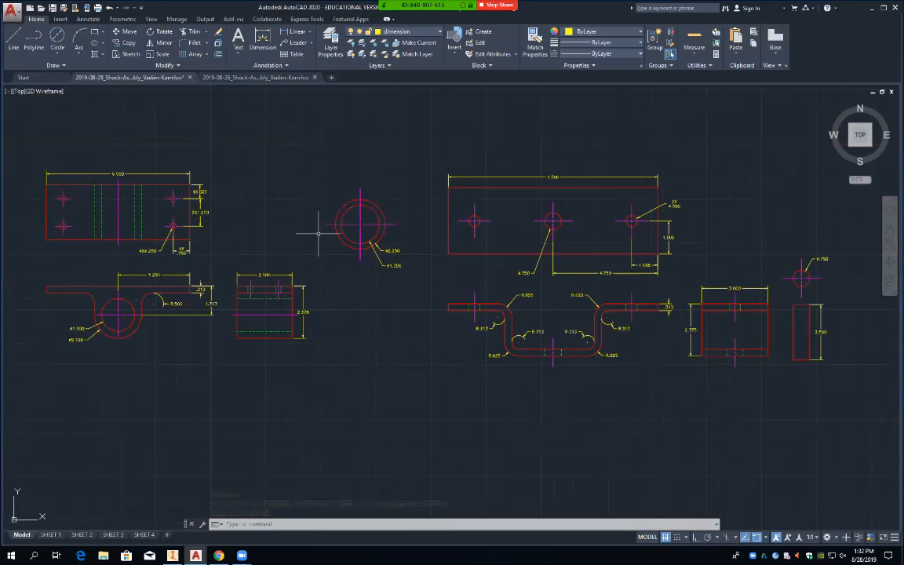
mouse_move(324, 229)
middle_mouse_down()
mouse_move(372, 312)
mouse_move(342, 354)
mouse_move(351, 361)
middle_mouse_up()
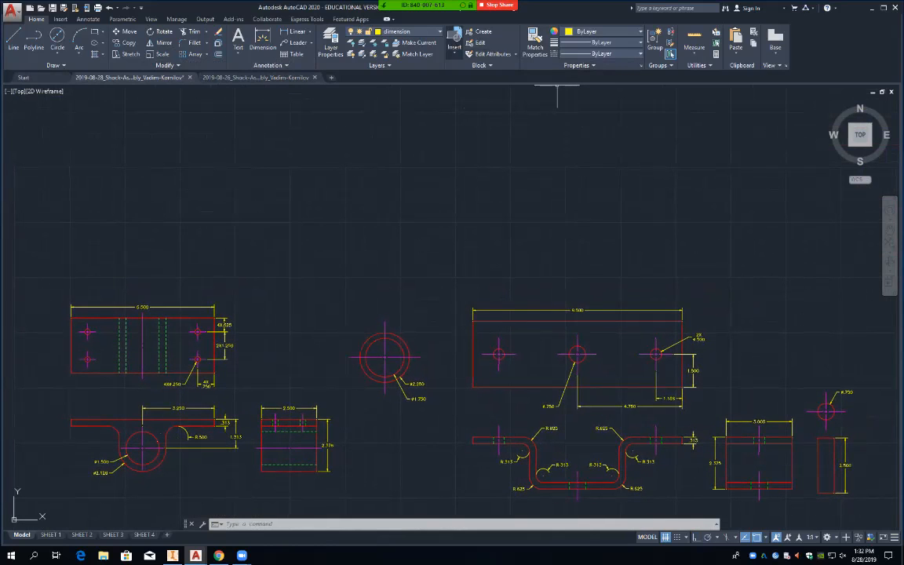
left_click(454, 41)
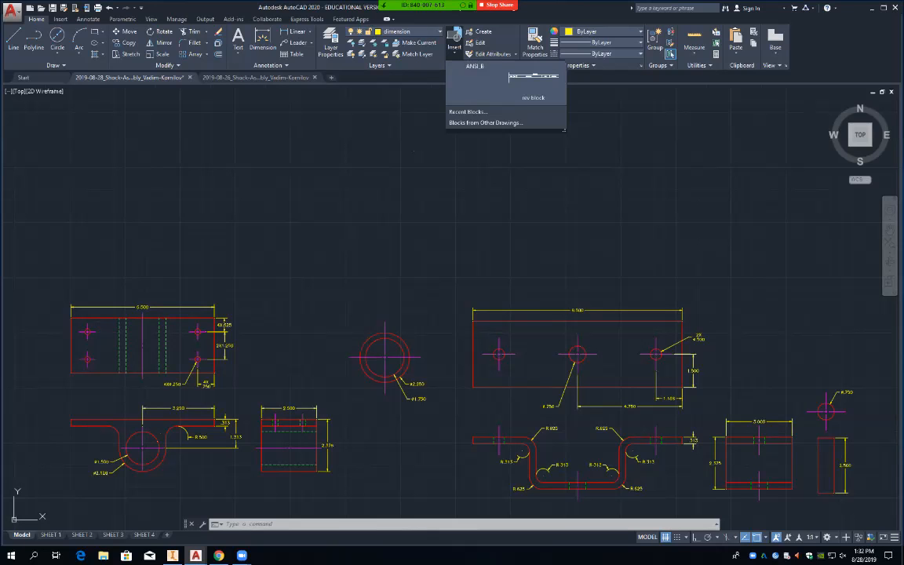
left_click(422, 177)
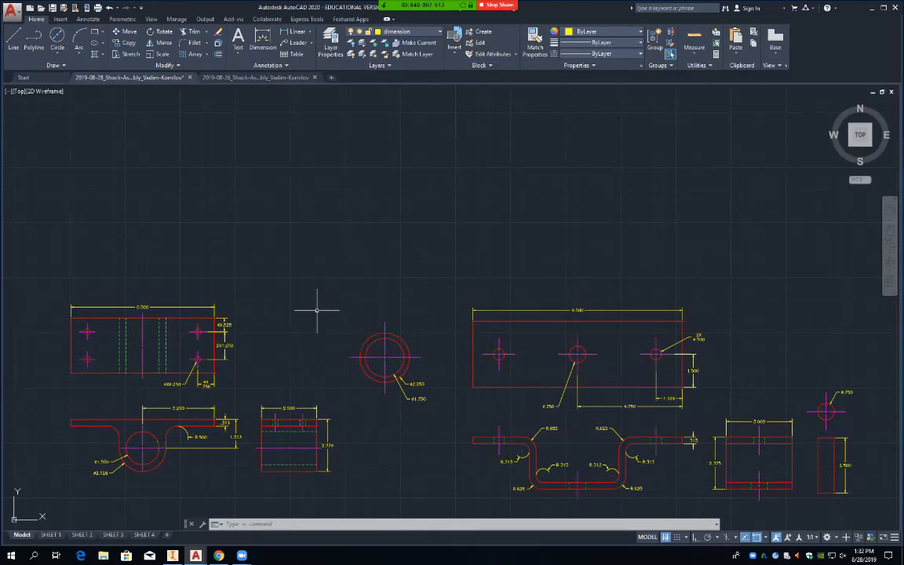
Switch to the 2019-08-26 shock assembly drawing and select the bracket's side view together with its 2.500 and 2.376 dimensions.
mouse_move(313, 313)
middle_mouse_down()
mouse_move(359, 204)
mouse_move(385, 86)
middle_mouse_up()
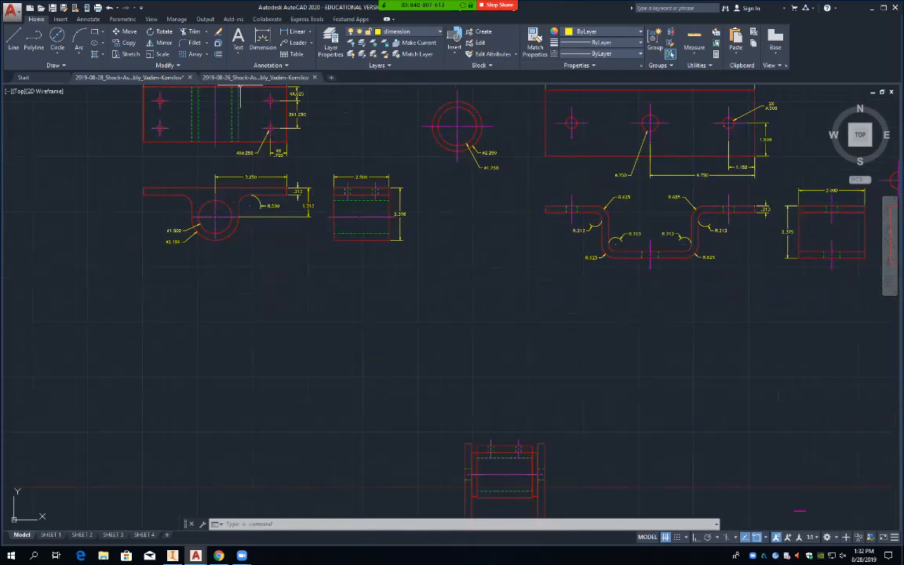
left_click(241, 79)
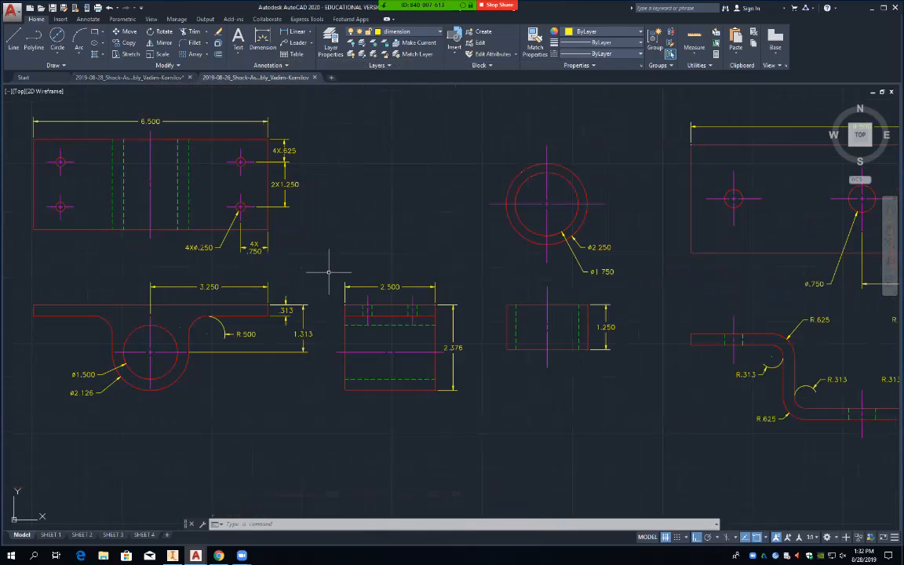
left_click(329, 274)
left_click(483, 401)
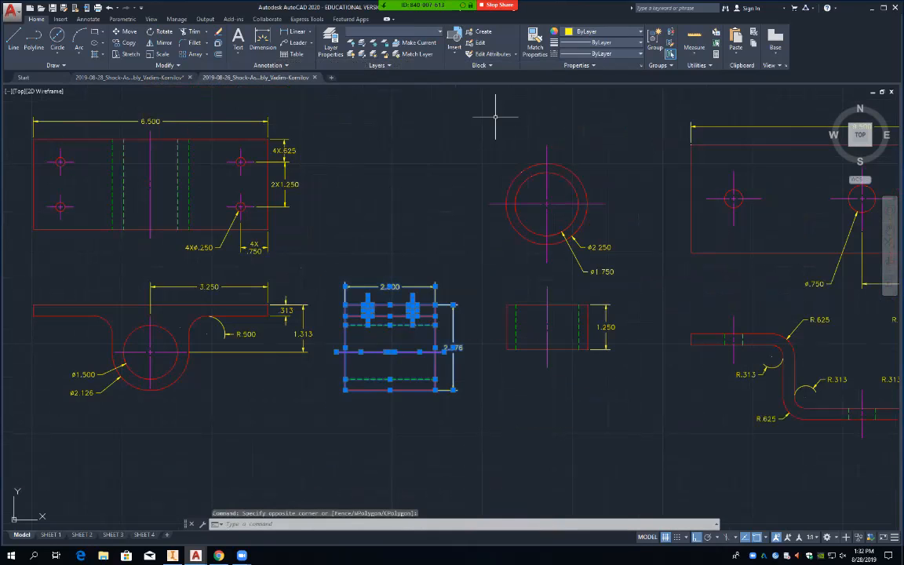
left_click(480, 66)
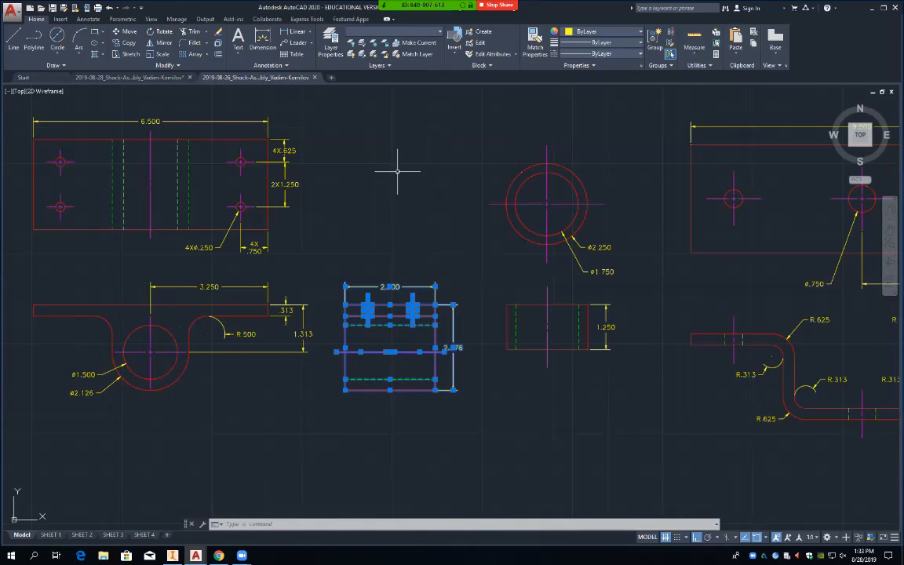
Write the bracket's dimensioned side view to the default new block file with Write Block, converting the objects to a block.
type("w")
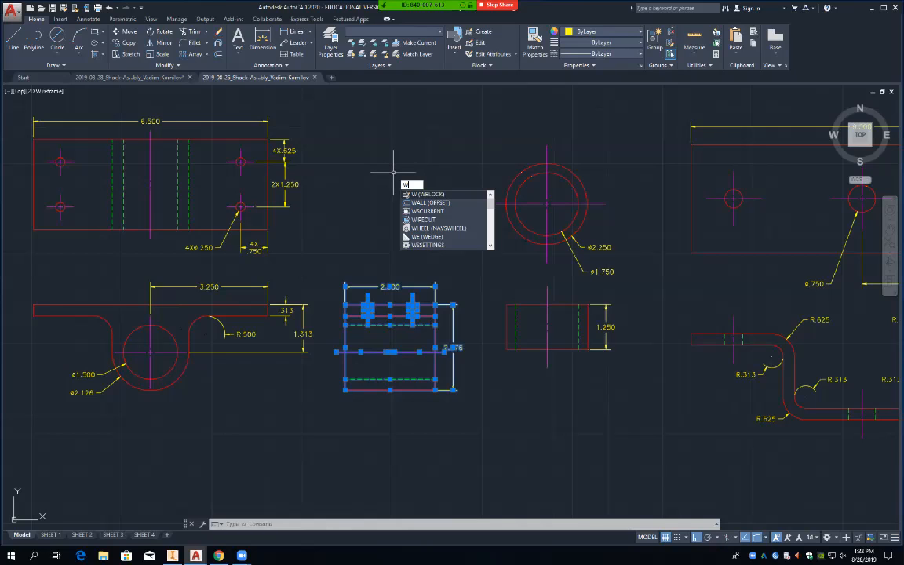
type("b")
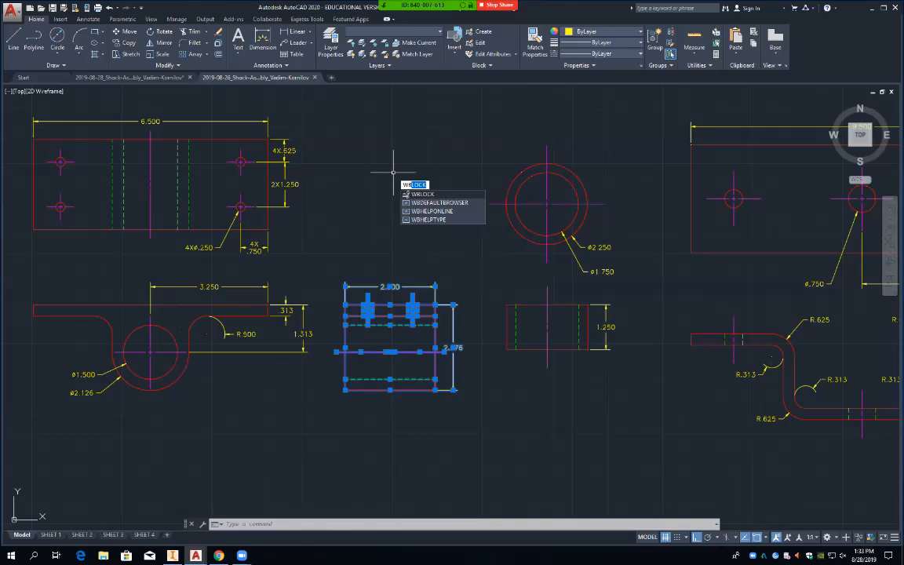
key("Return")
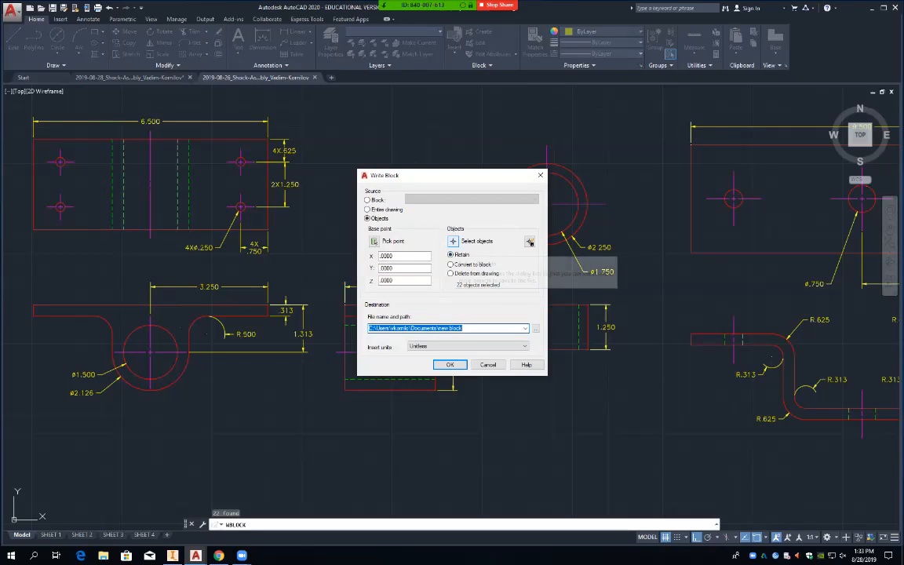
left_click(529, 242)
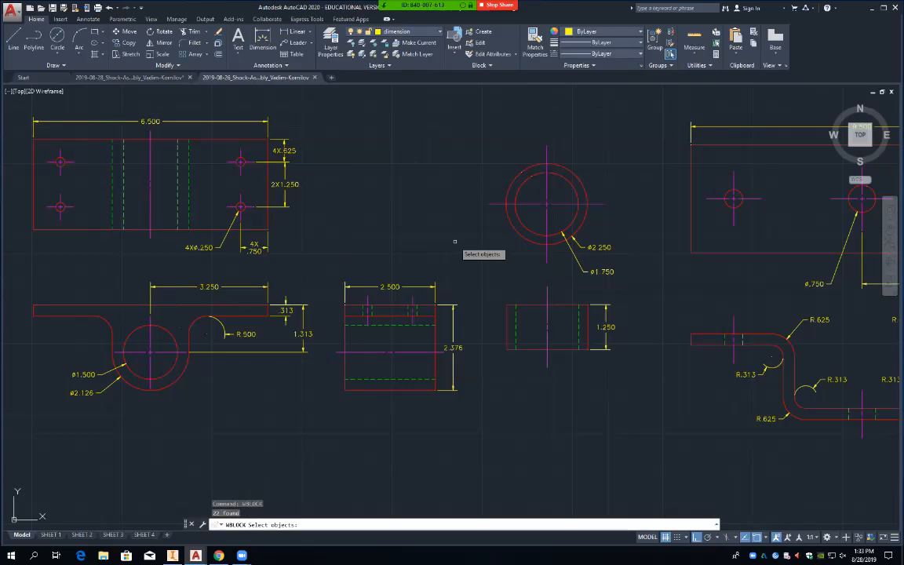
left_click(334, 273)
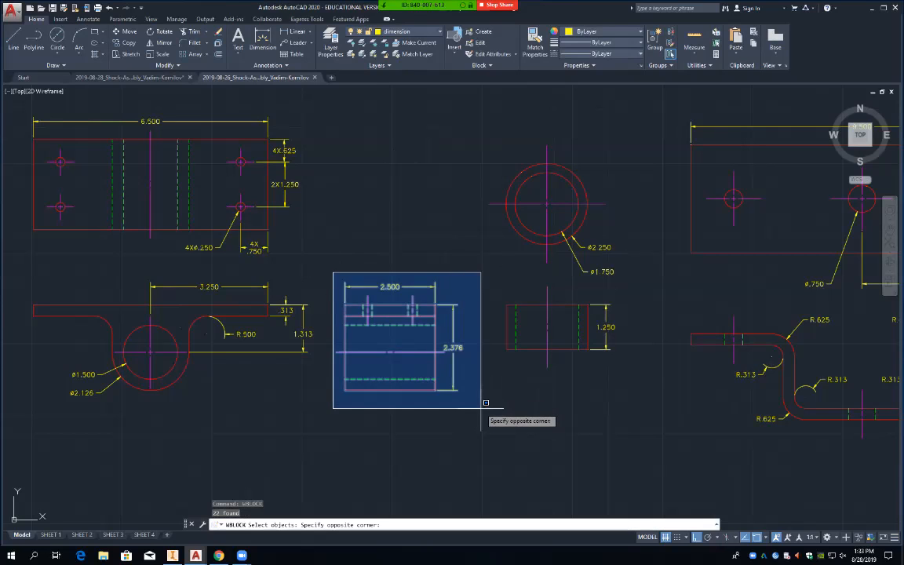
left_click(482, 408)
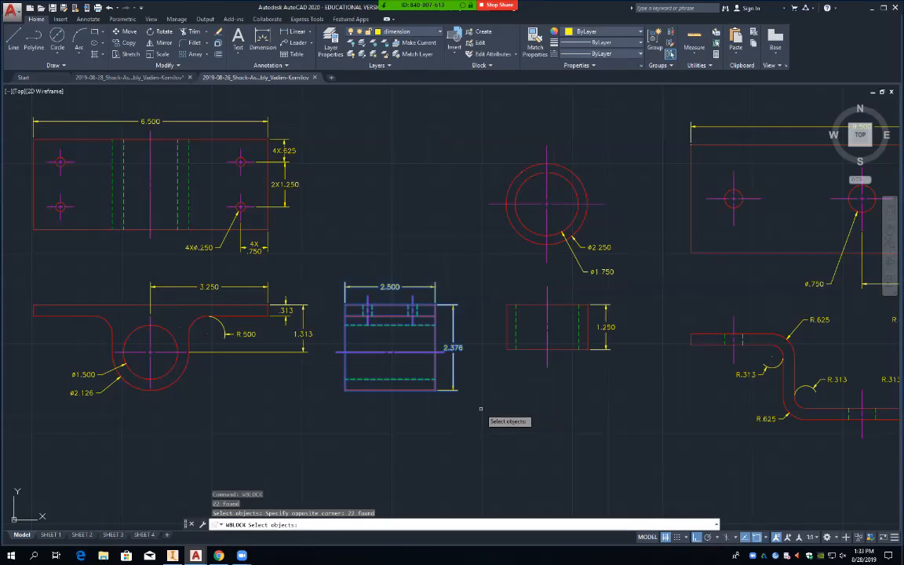
key("Return")
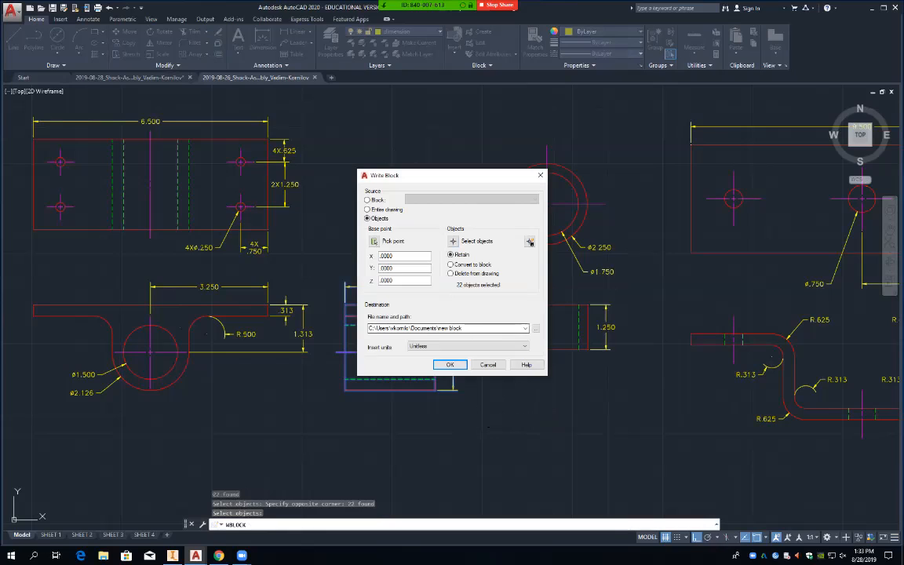
left_click(451, 264)
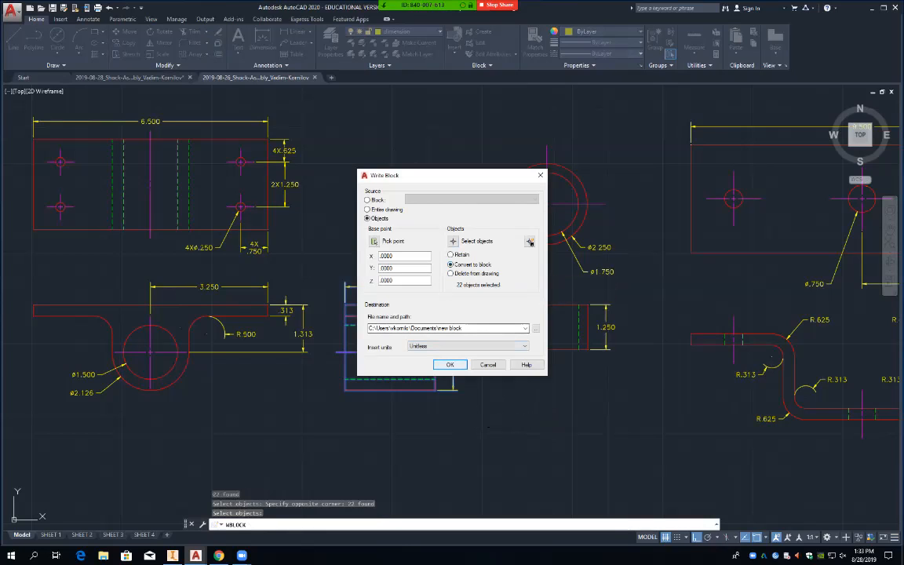
left_click(455, 364)
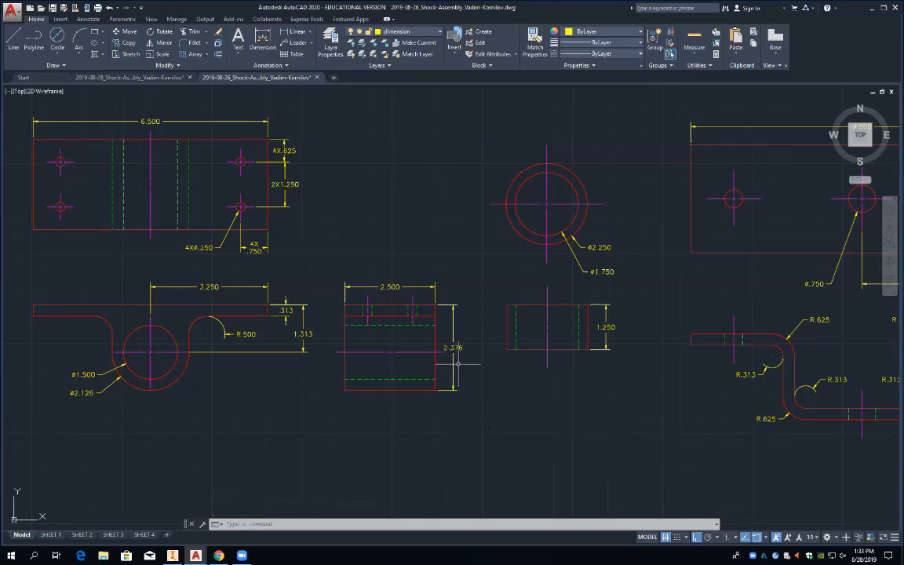
Check the part views in the 2019-08-28 drawing, returning to the 2019-08-26 drawing.
left_click(158, 77)
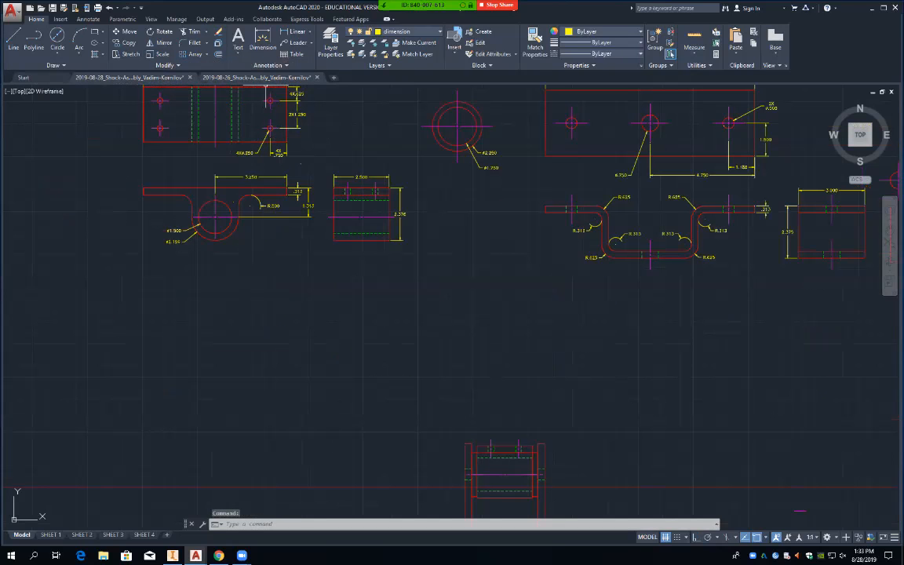
mouse_move(259, 77)
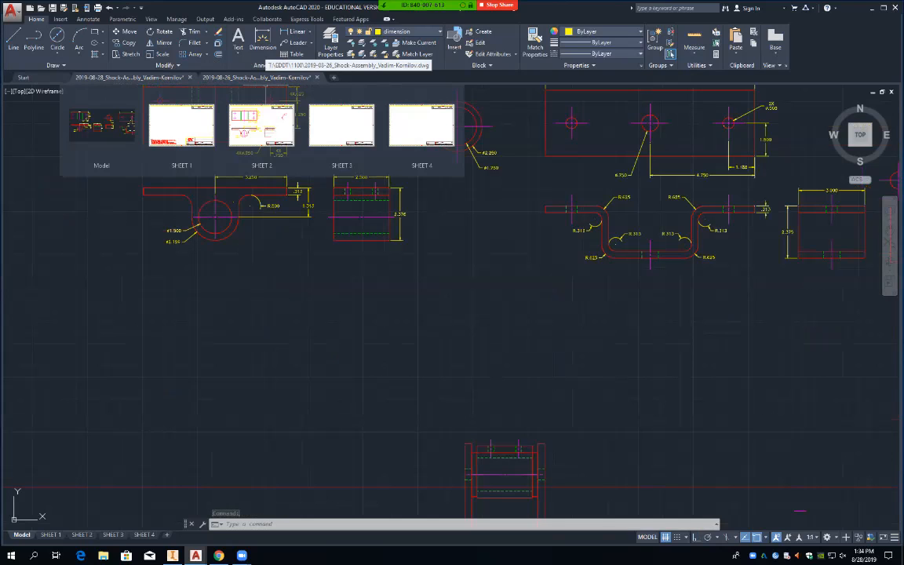
left_click(259, 77)
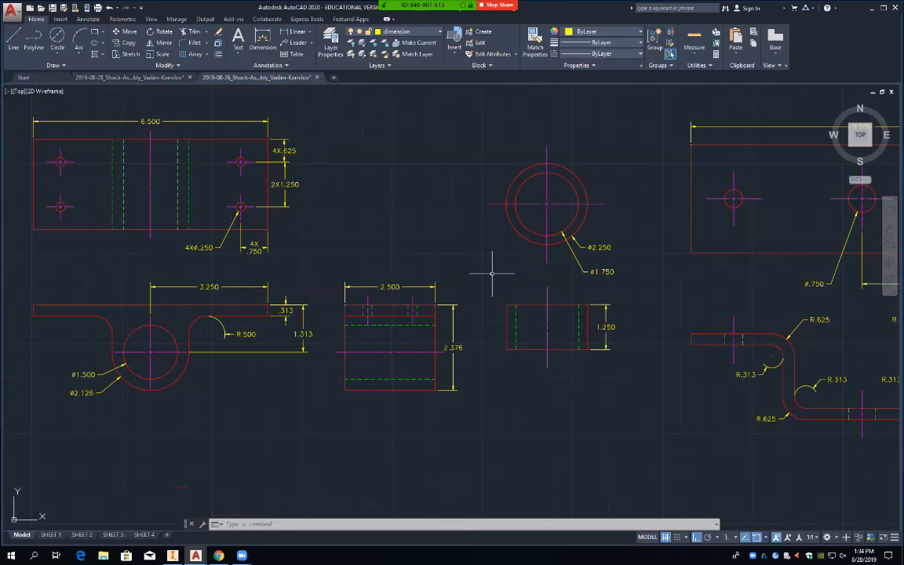
Start Write Block and select the spacer's view below the ring, including its centerline and 1.250 dimension, as the source objects.
type("WBLOCK")
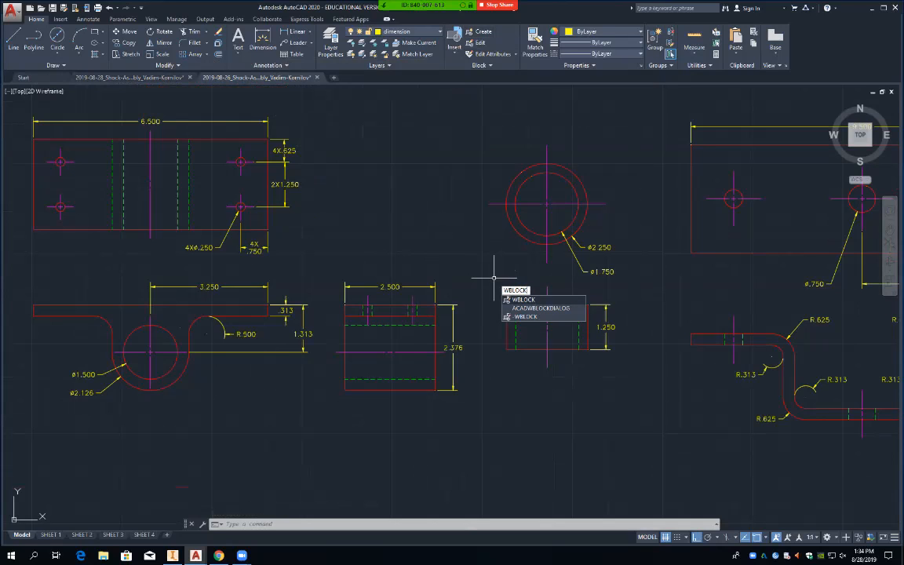
key("Return")
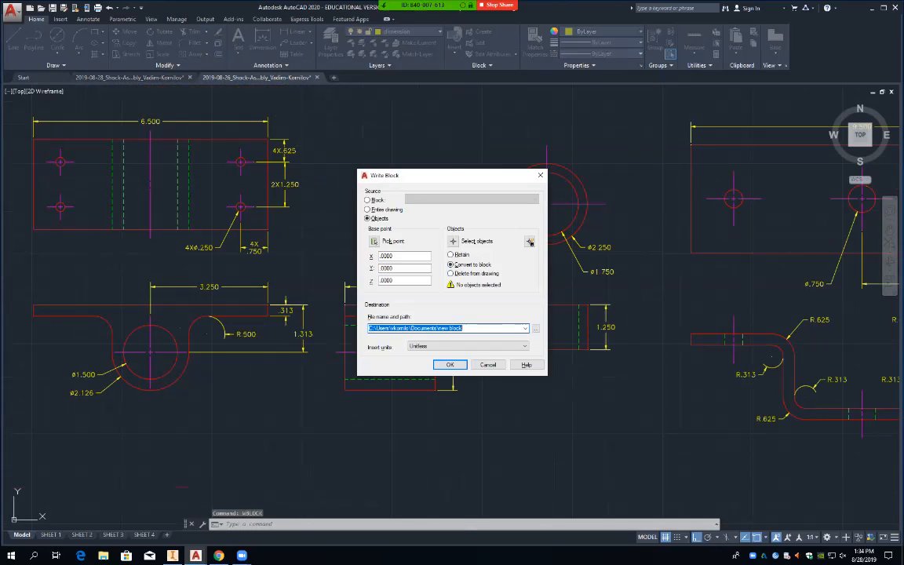
left_click(530, 242)
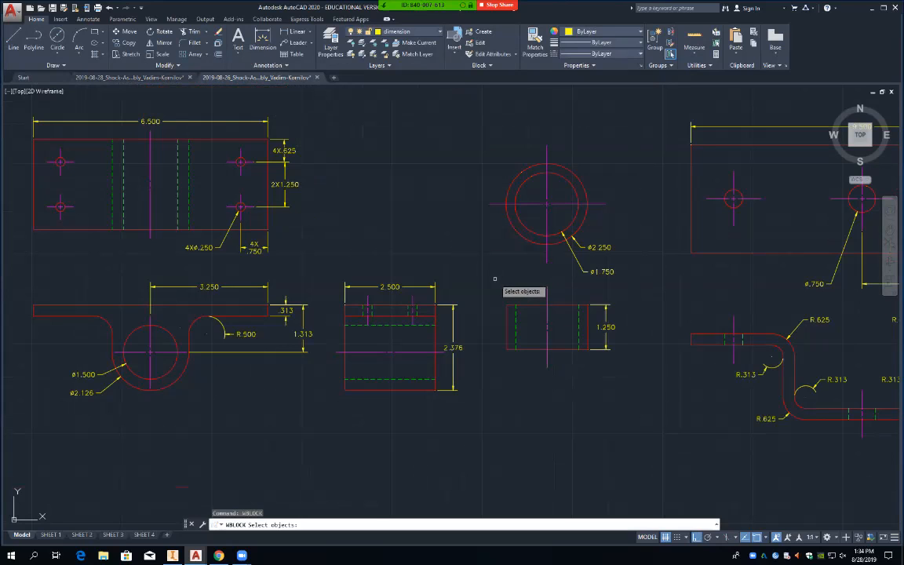
left_click(495, 278)
left_click(642, 383)
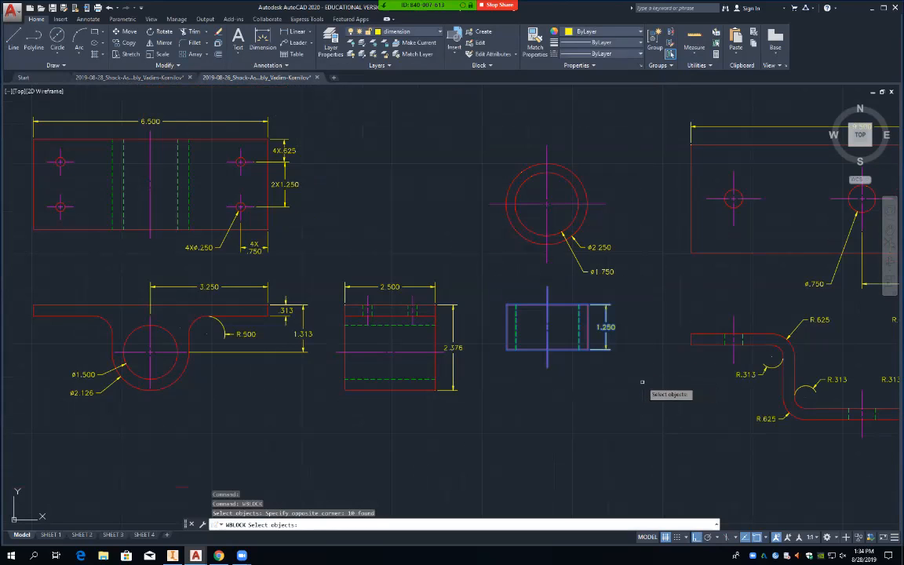
key("Return")
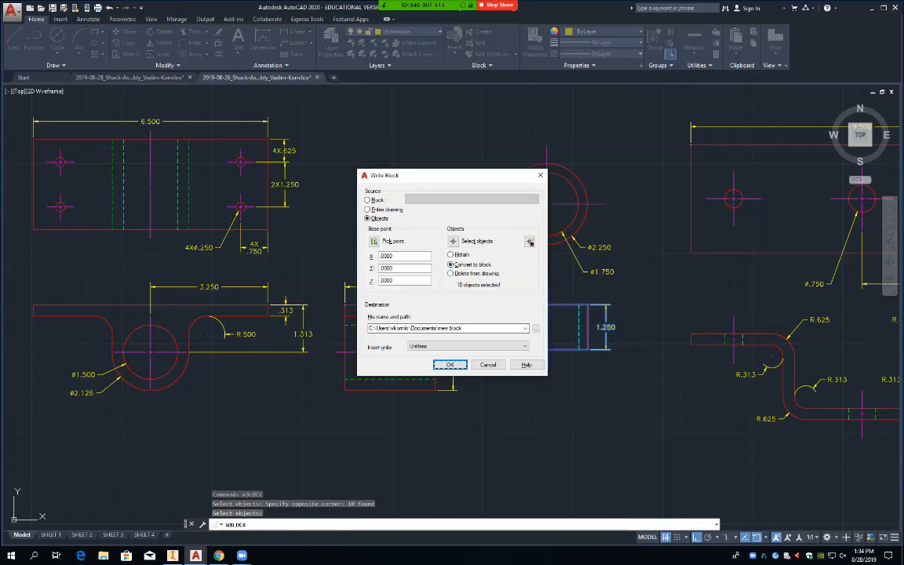
Browse for the block's destination and choose the 1100 folder inside EDDT on the student network drive.
left_click(473, 328)
left_click(472, 328)
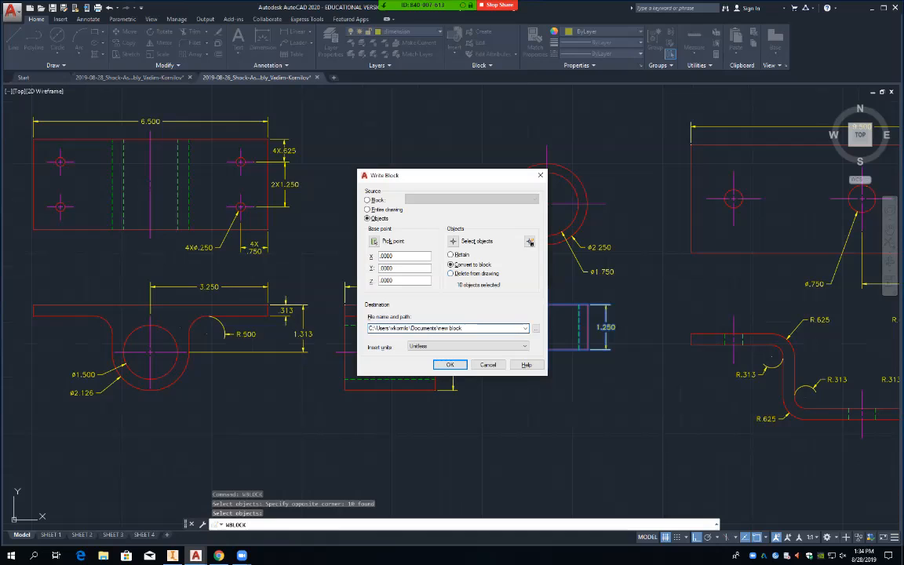
left_click(536, 328)
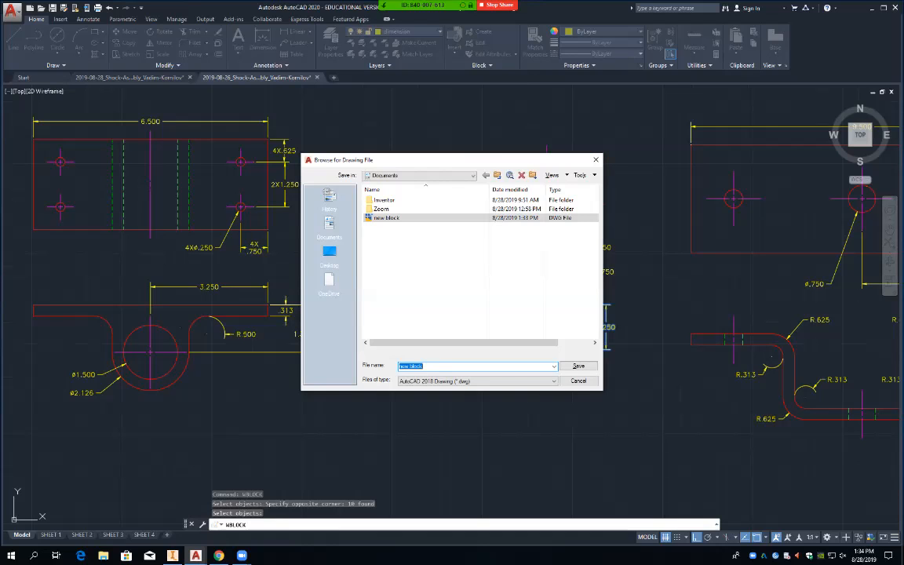
left_click(423, 175)
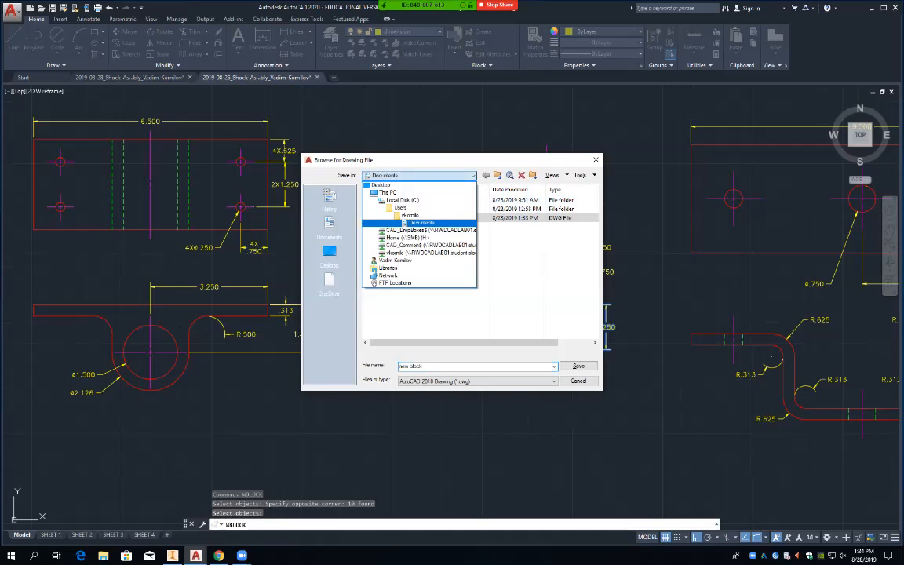
left_click(423, 252)
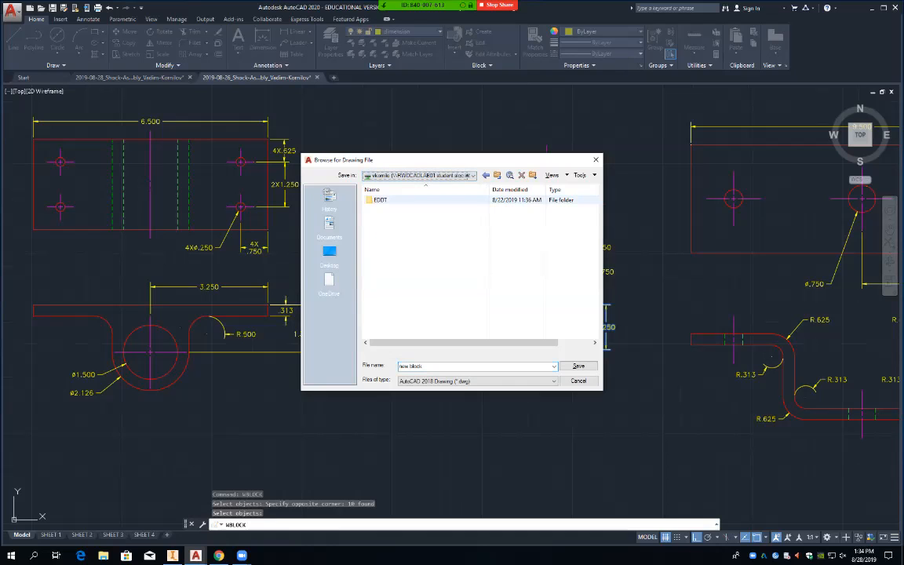
double_click(375, 200)
double_click(379, 208)
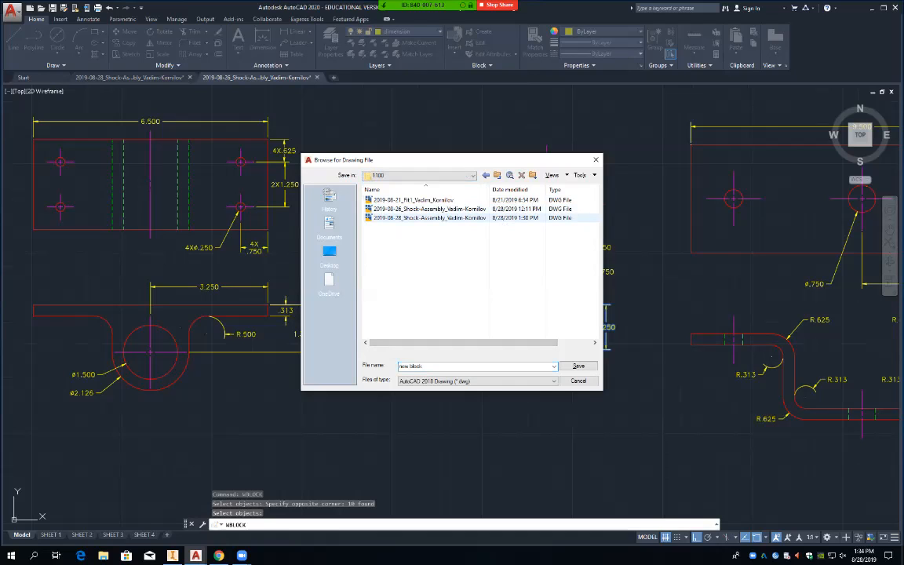
Base the file name on the existing 2019-08-28_Shock-Assembly drawing, insert Spacer_ before the author's name, and write the block file.
left_click(429, 218)
left_click(501, 366)
left_click(501, 366)
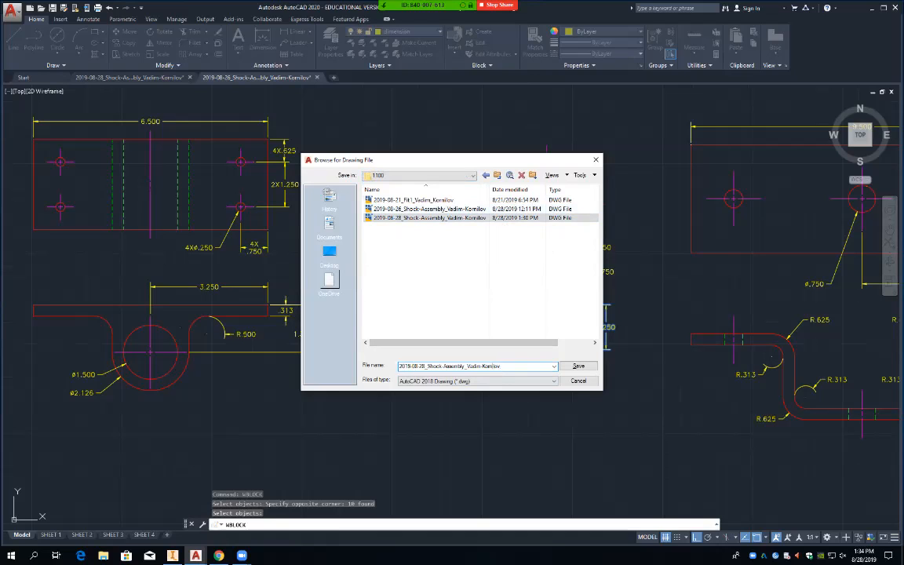
left_click(468, 365)
type("de")
key("BackSpace")
key("BackSpace")
type("Spacer_")
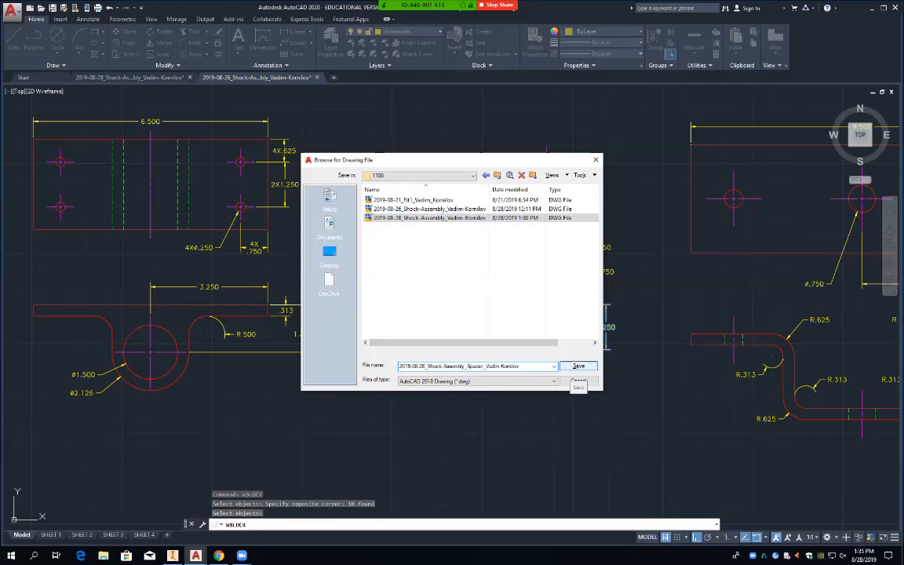
left_click(579, 368)
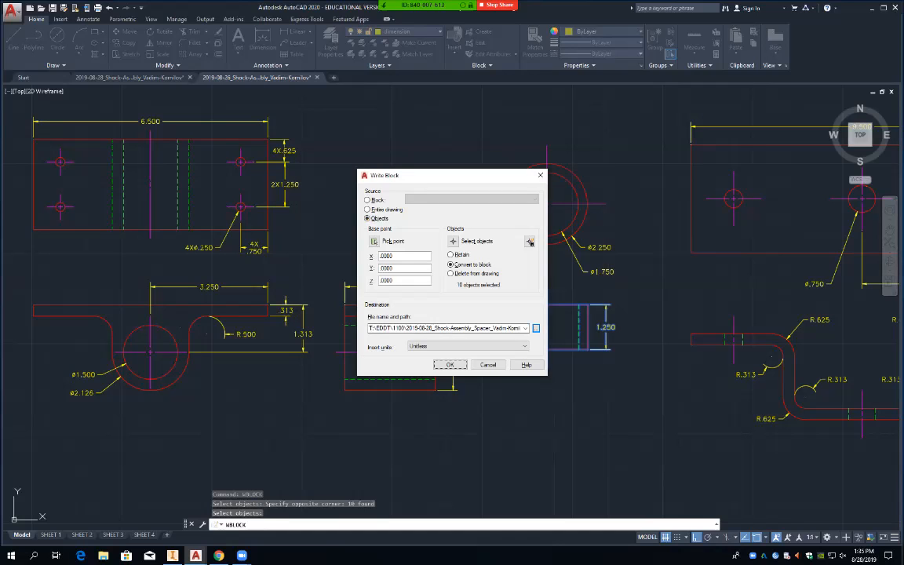
left_click(453, 364)
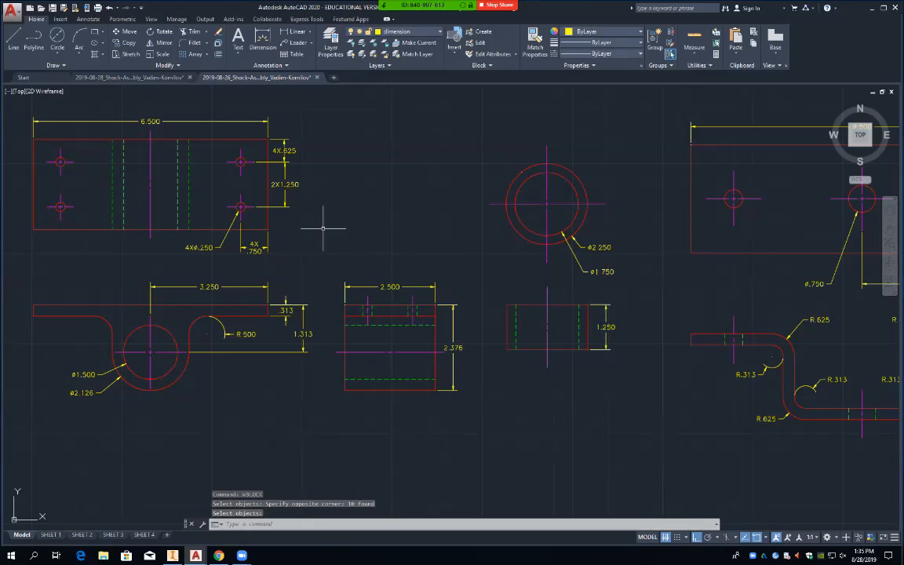
Compare the remaining part views in the 2019-08-26 and 2019-08-28 drawings for other missing geometry.
middle_click_drag(715, 290, 254, 280)
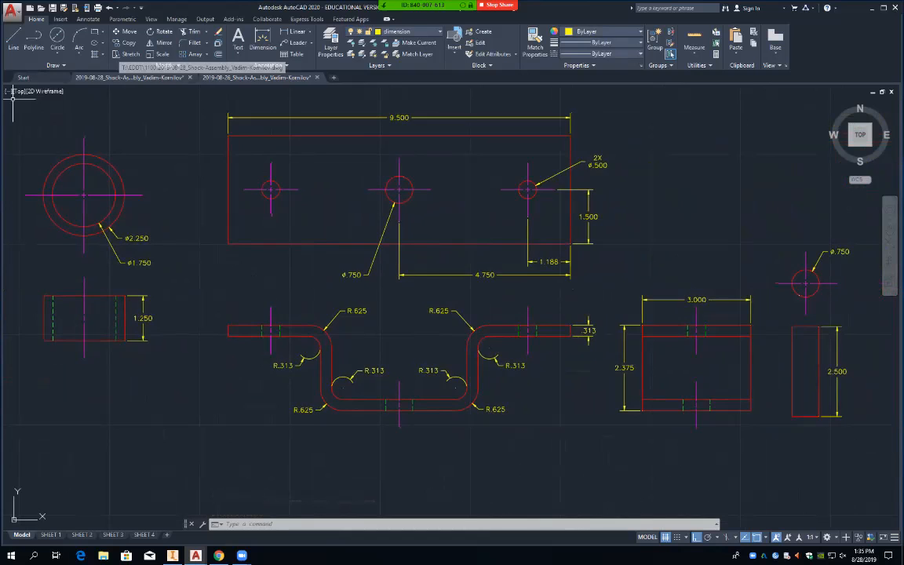
left_click(129, 77)
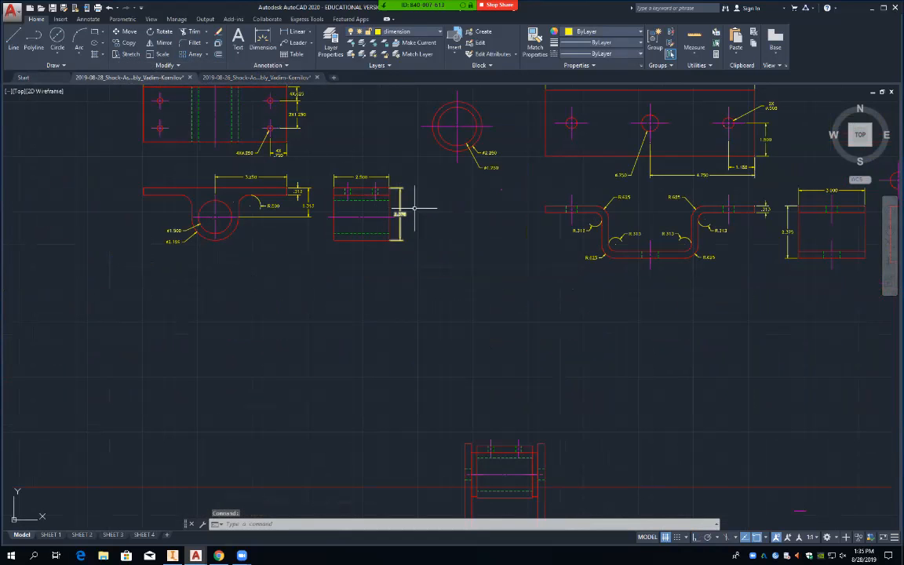
mouse_move(514, 225)
middle_mouse_down()
mouse_move(502, 301)
mouse_move(470, 308)
mouse_move(356, 296)
middle_mouse_up()
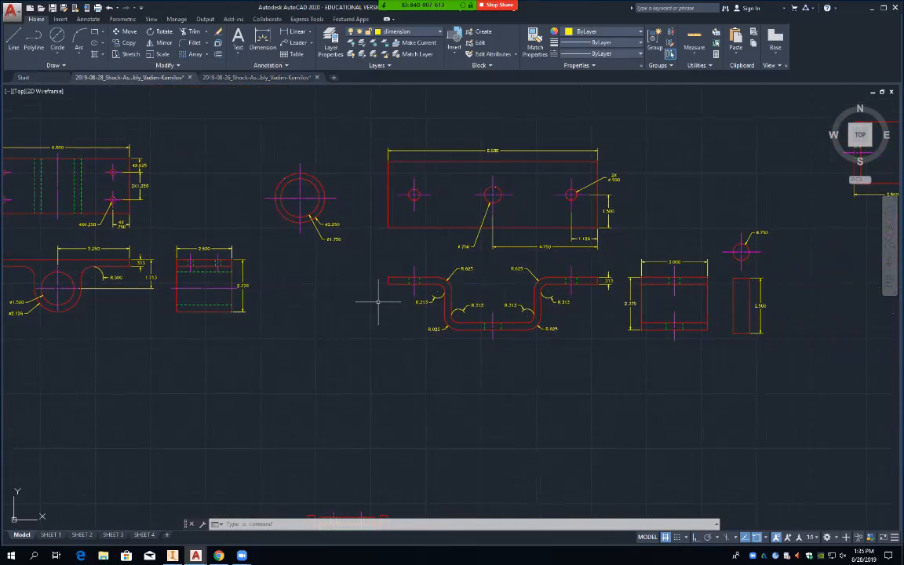
mouse_move(810, 224)
middle_mouse_down()
mouse_move(406, 246)
mouse_move(383, 239)
middle_mouse_up()
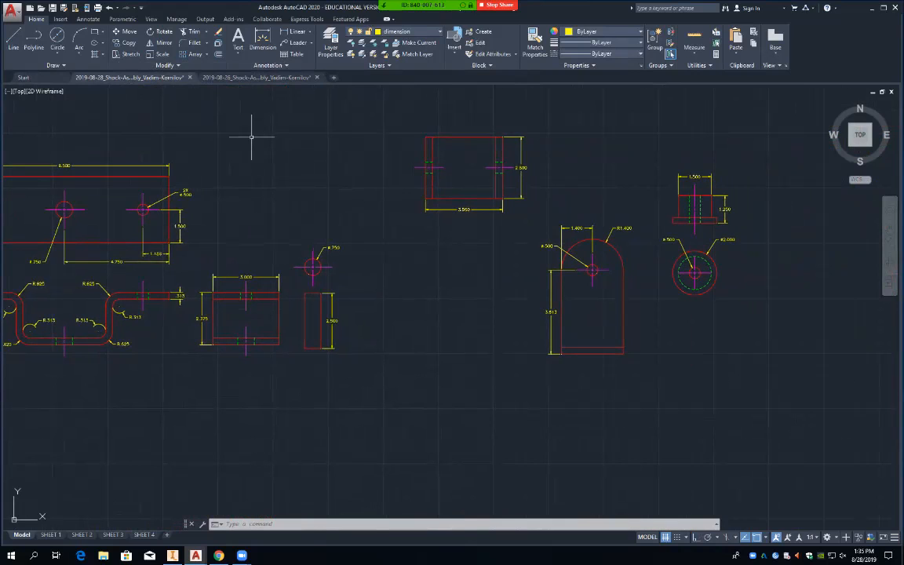
left_click(253, 77)
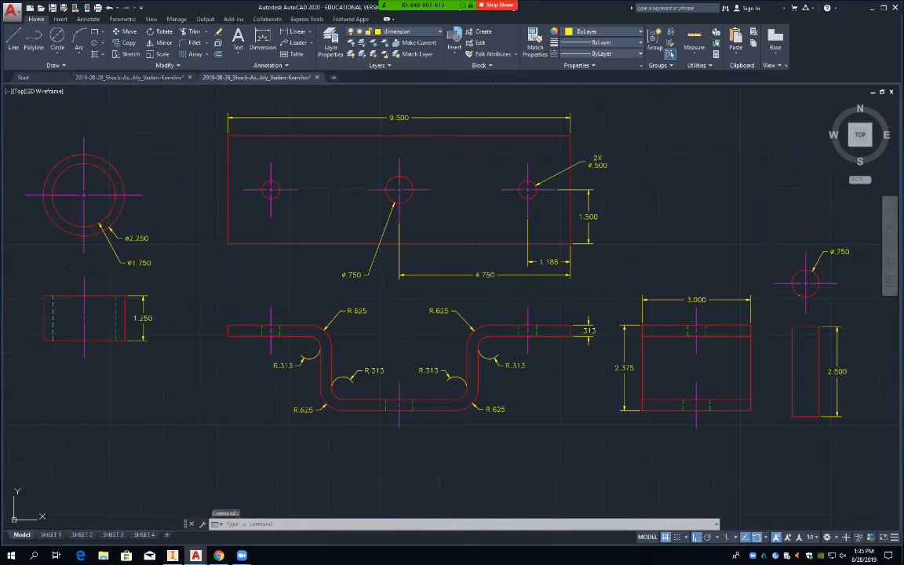
Start Write Block in the 2019-08-26 drawing and select the U-shaped support's front view with its dimensions and centerlines as source objects.
middle_click_drag(696, 243, 126, 243)
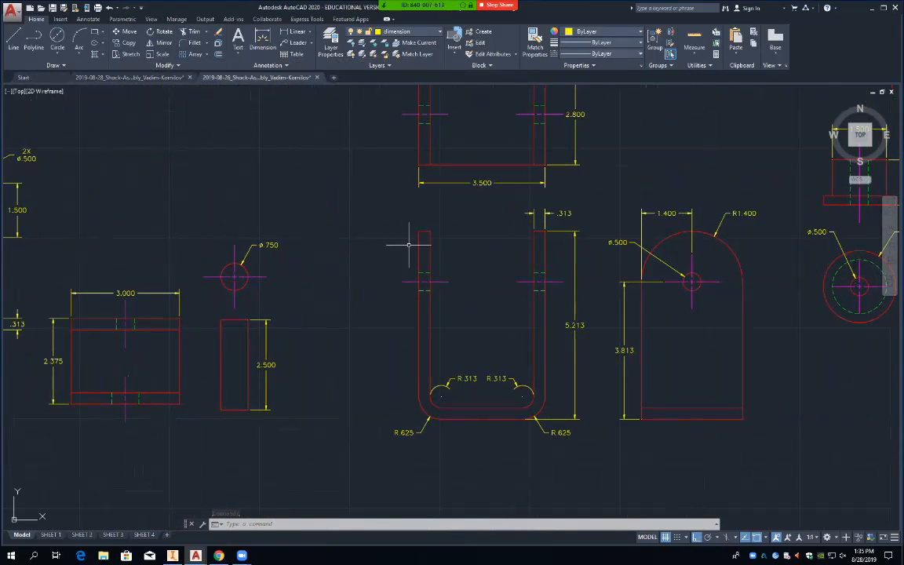
left_click(129, 77)
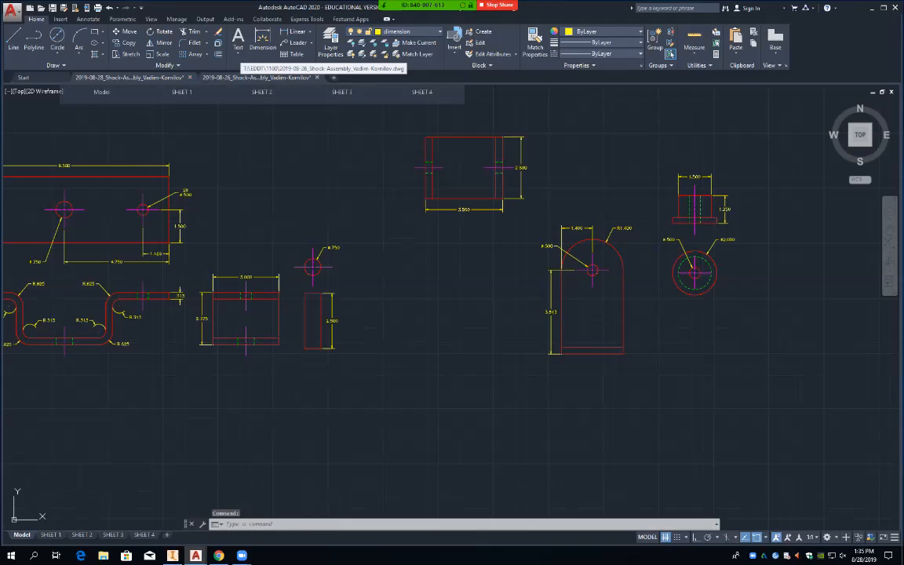
left_click(259, 77)
type("Wblo")
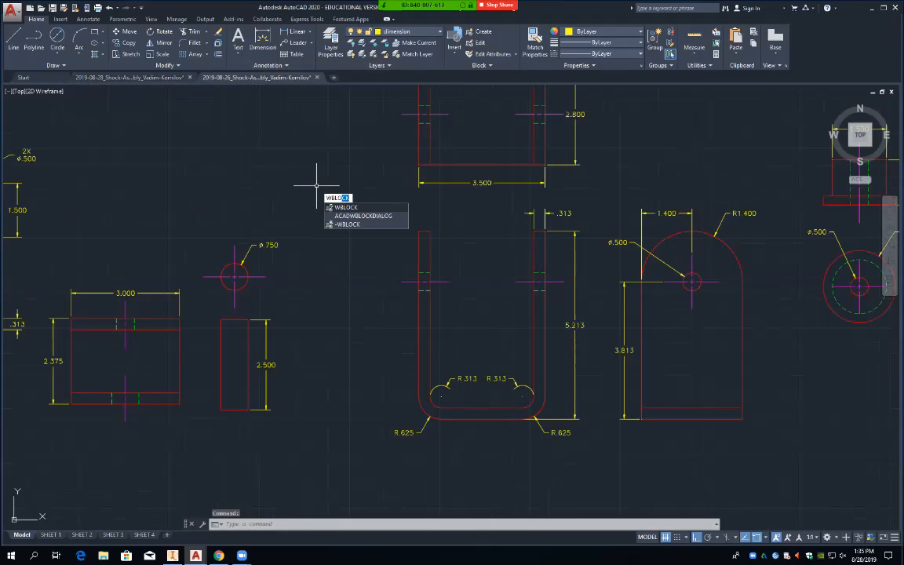
key("Return")
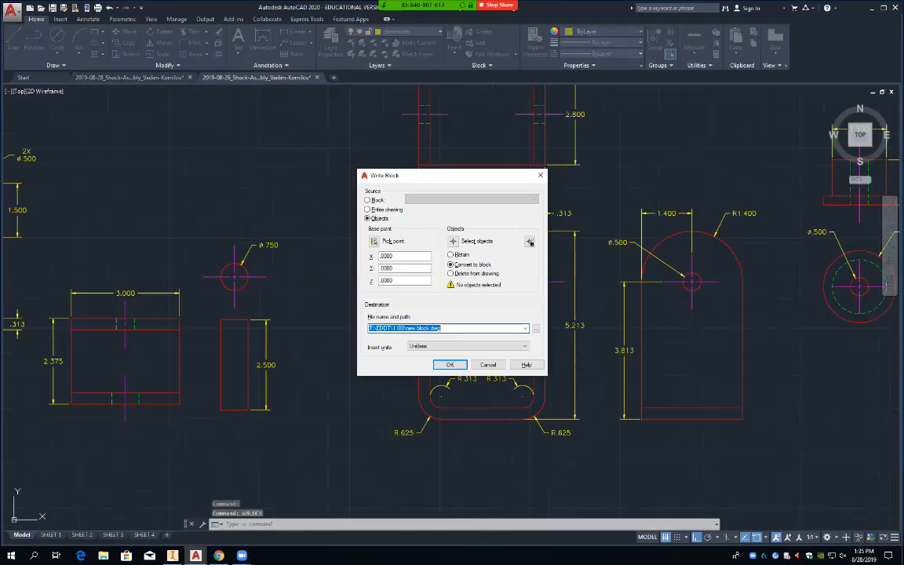
left_click(530, 242)
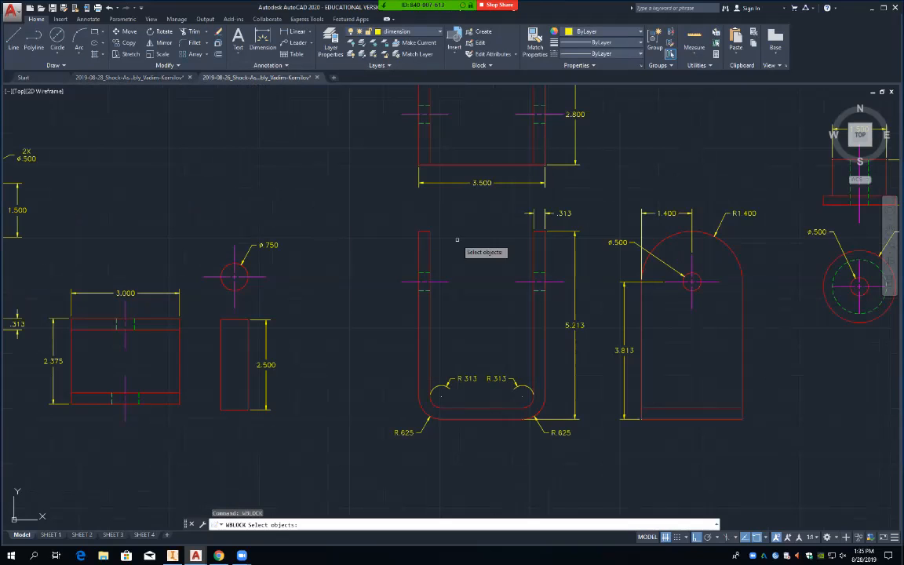
left_click(597, 204)
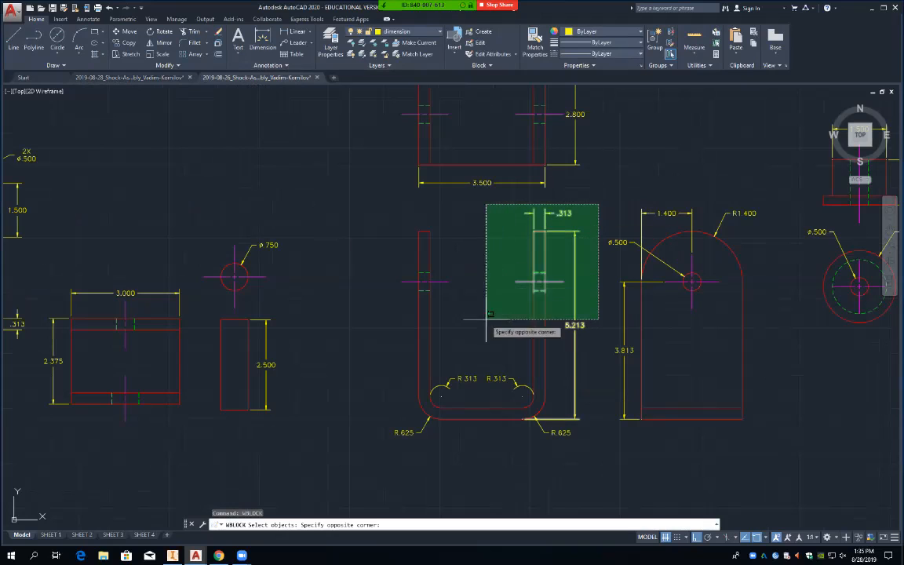
left_click(374, 452)
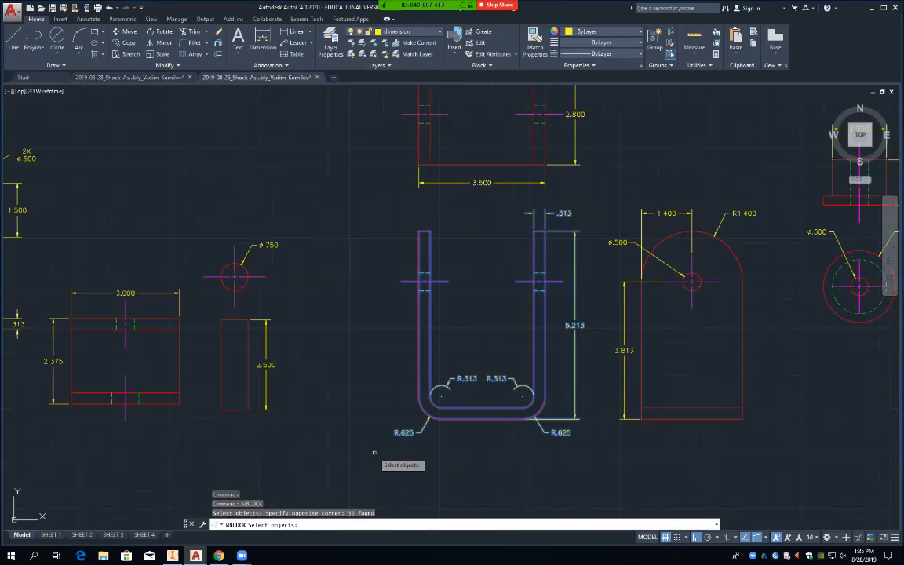
key("Return")
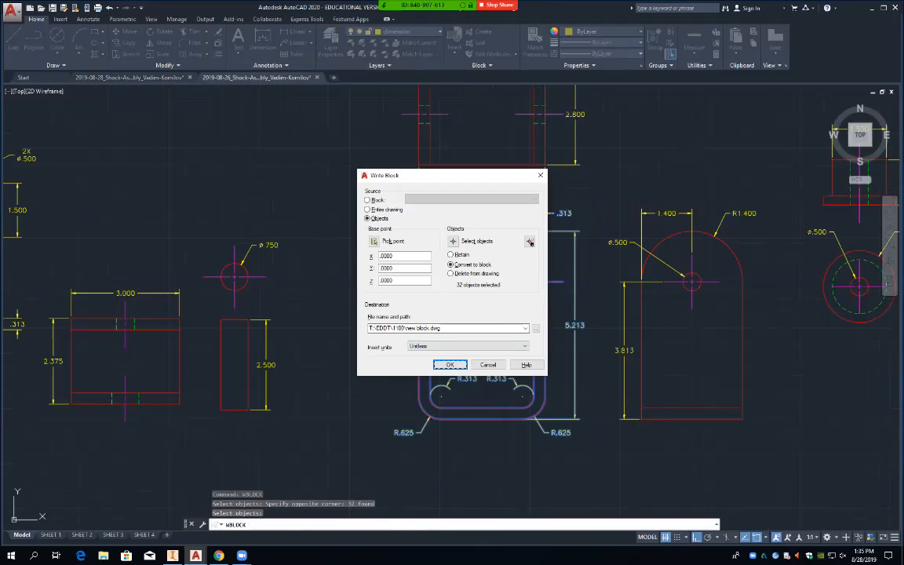
Browse for the block's destination in the 1100 folder and base its file name on the existing 2019-08-28_Shock-Assembly_Spacer file.
left_click(536, 328)
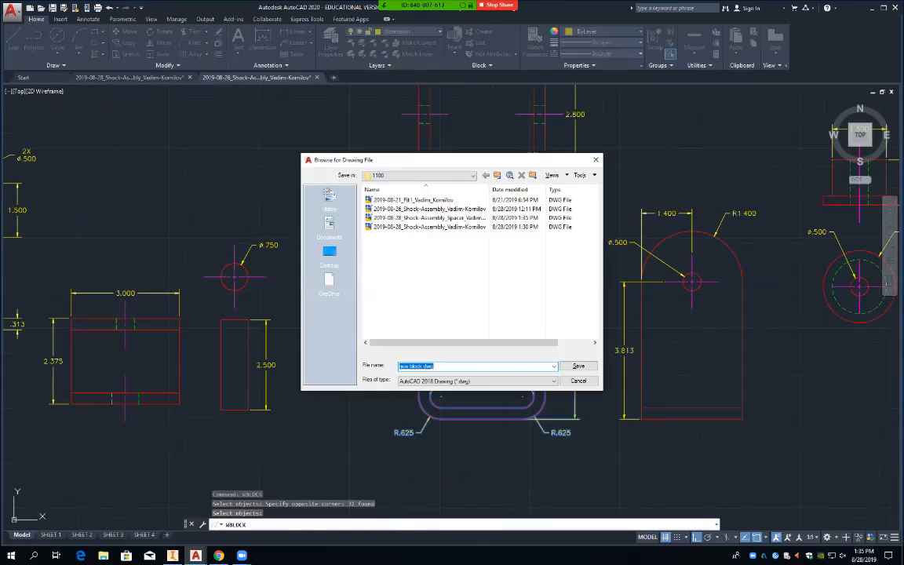
left_click_drag(489, 189, 543, 189)
left_click_drag(603, 228, 805, 228)
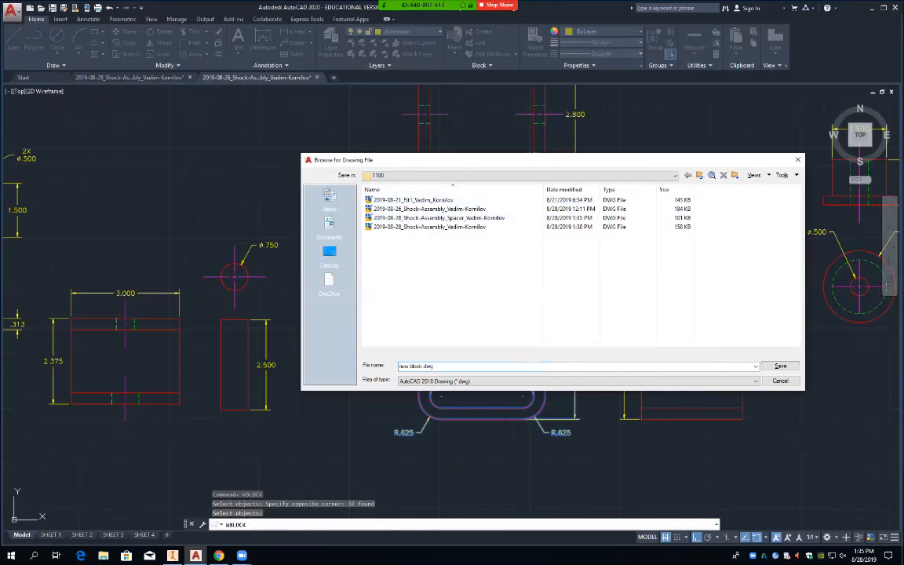
left_click(462, 218)
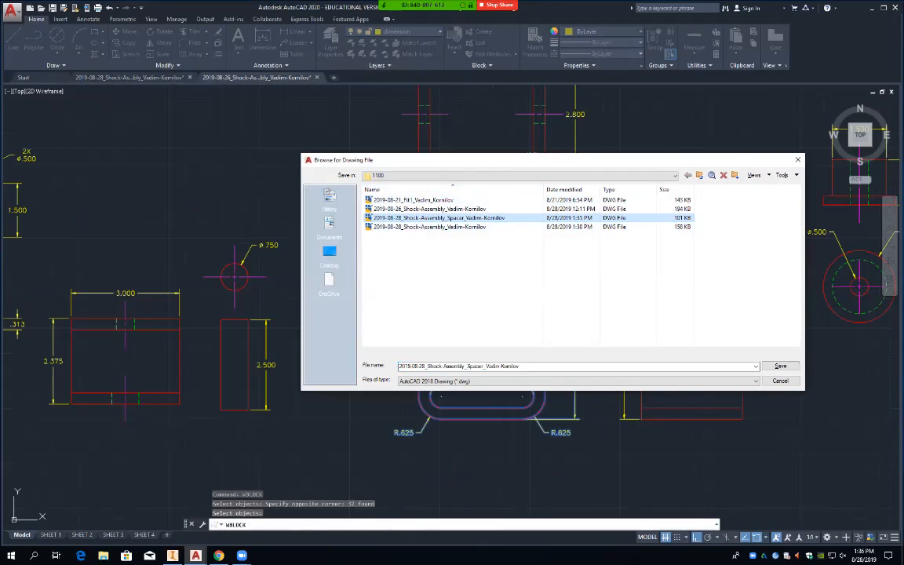
Replace Spacer with U-Support in the block's file name, keeping the author's name, and write the block file.
left_click(485, 367)
left_click(485, 367)
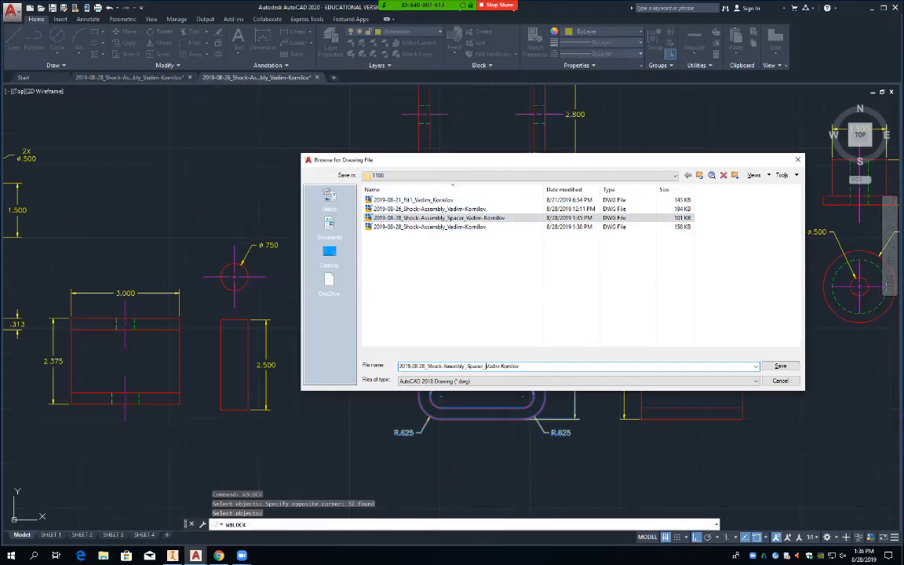
key("BackSpace")
key("BackSpace")
key("BackSpace")
type("U-Suppo")
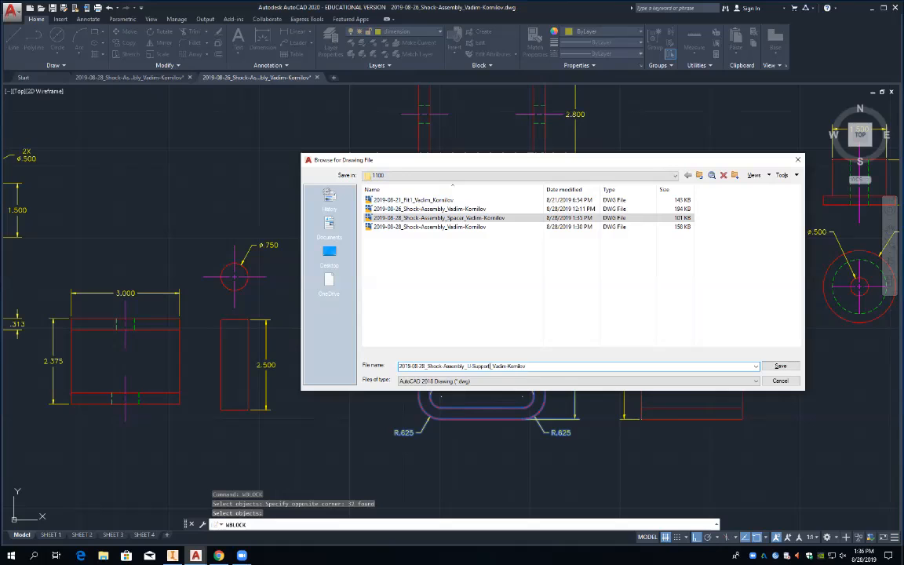
type("rt")
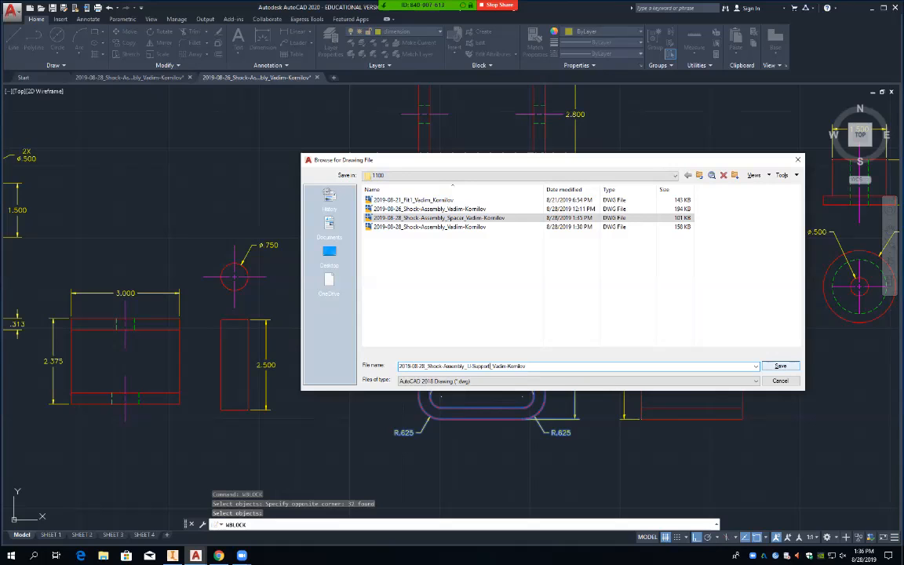
key("Return")
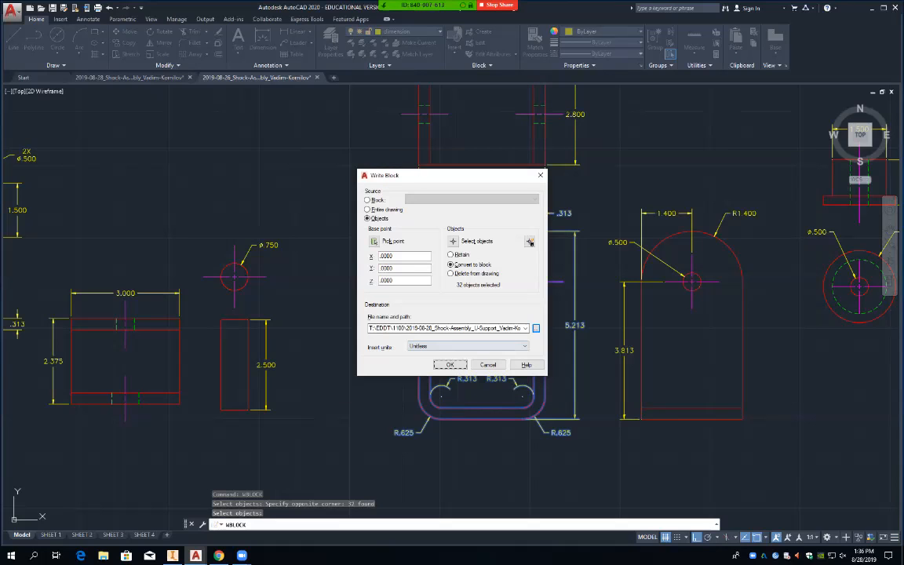
key("Return")
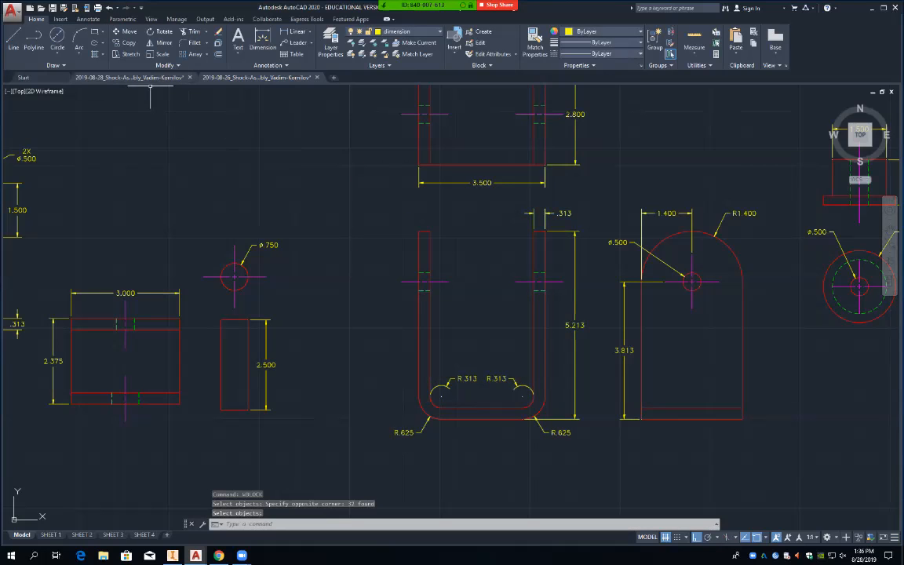
Switch to the 2019-08-28 drawing and check its SHEET 1 and SHEET 2 layouts before returning to model space.
mouse_move(149, 77)
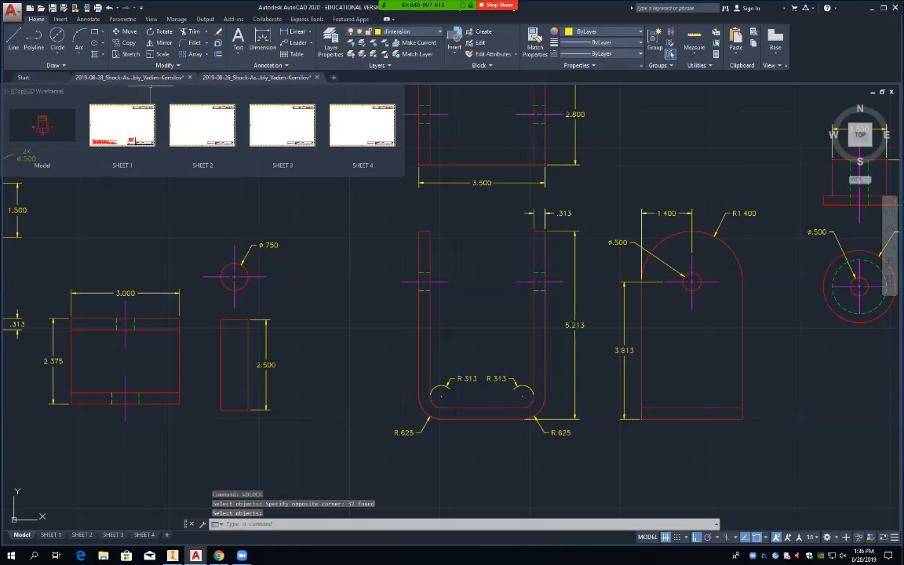
left_click(150, 78)
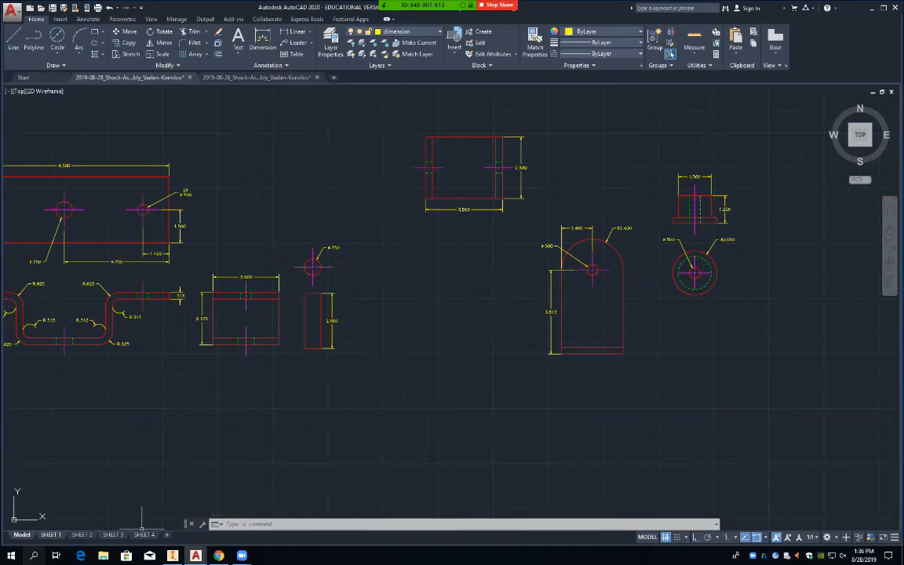
left_click(50, 534)
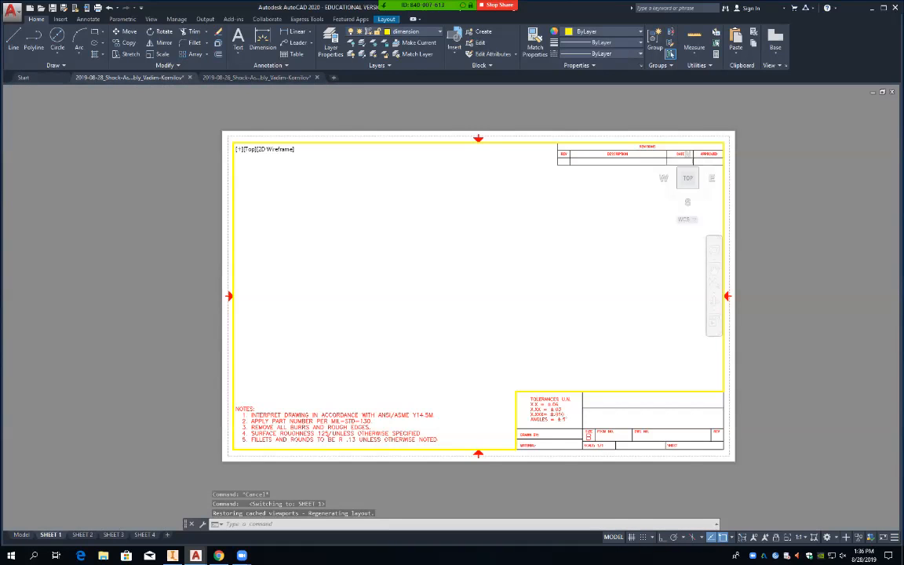
left_click(82, 535)
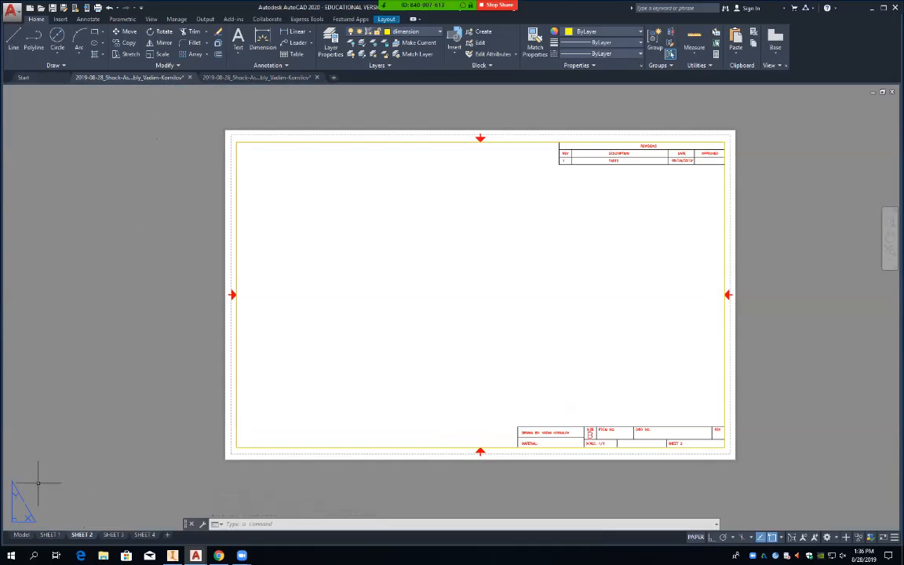
key("Escape")
left_click(22, 534)
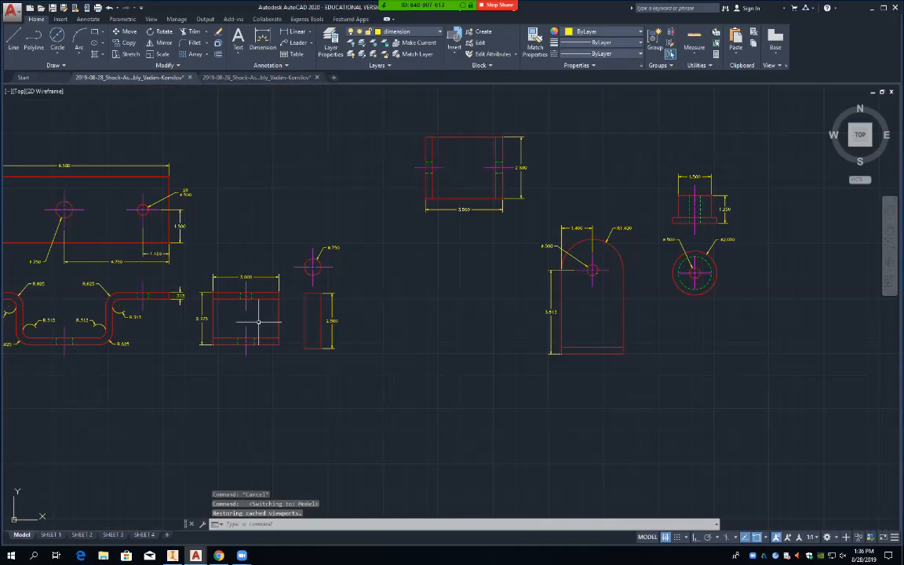
Load the 2019-08-28 Shock-Assembly Spacer file from EDDT's 1100 folder on the student network drive as the source for block insertion.
mouse_move(405, 317)
middle_mouse_down()
mouse_move(612, 316)
mouse_move(676, 280)
mouse_move(877, 302)
middle_mouse_up()
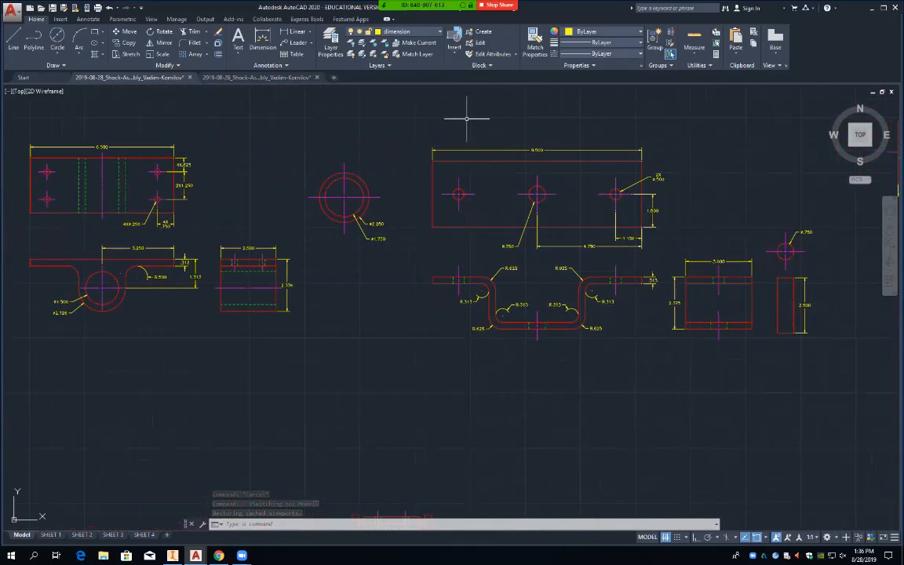
left_click(455, 46)
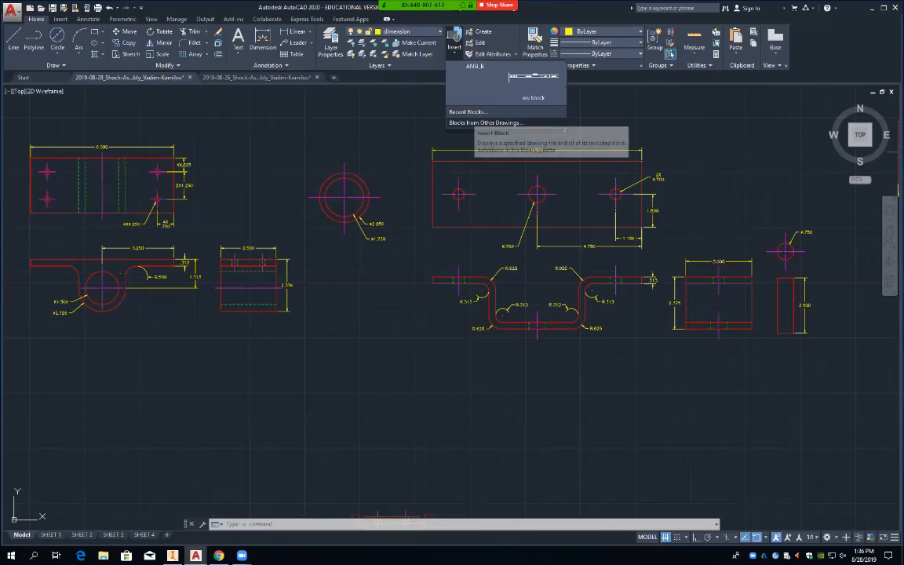
left_click(549, 124)
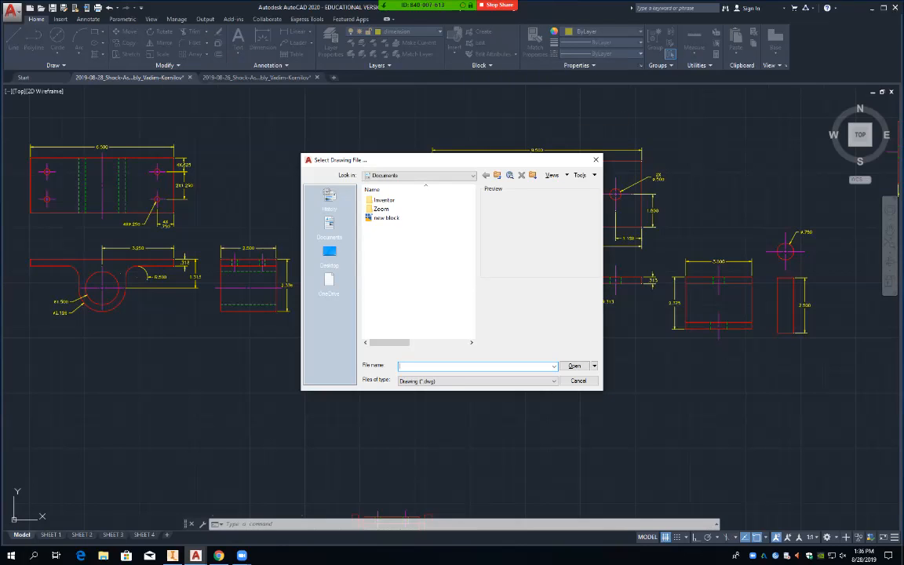
left_click(437, 176)
left_click(428, 254)
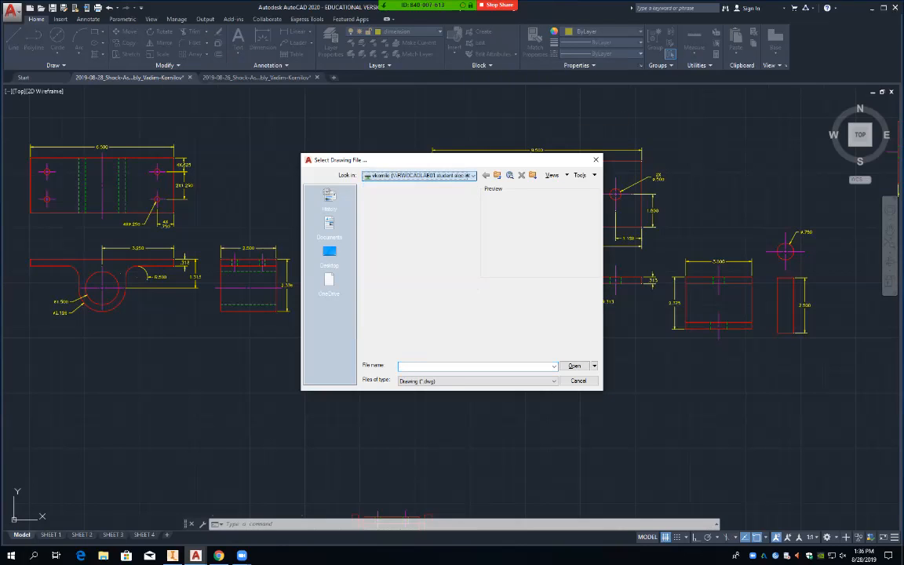
double_click(380, 199)
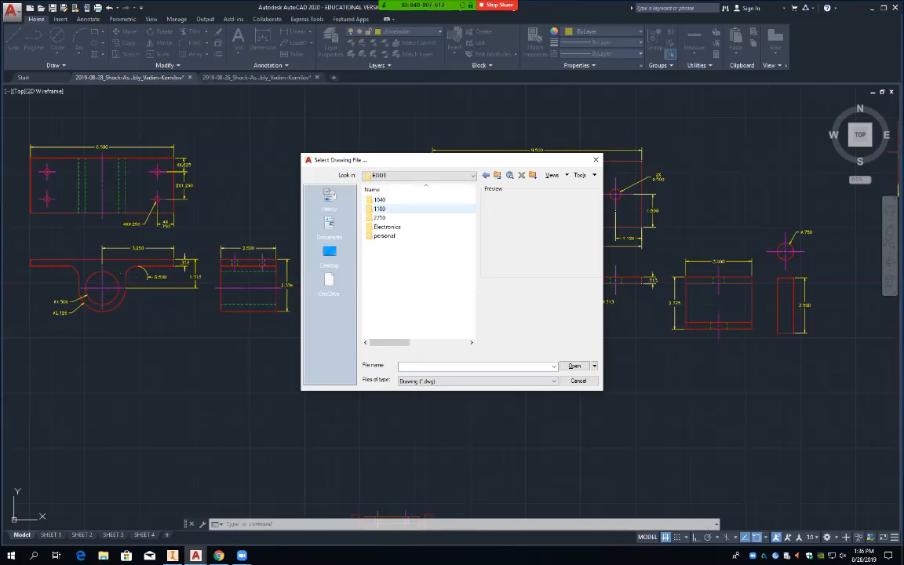
double_click(380, 209)
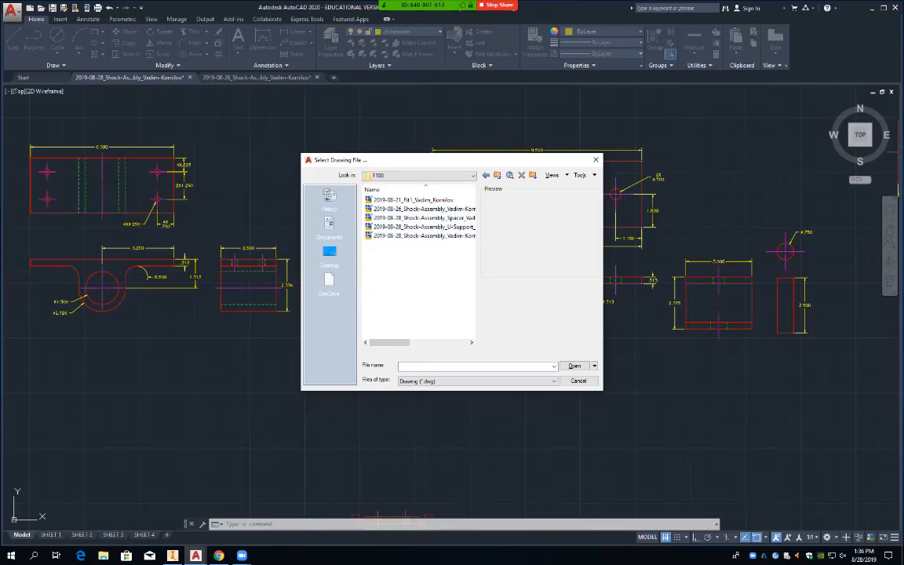
left_click_drag(603, 275, 757, 275)
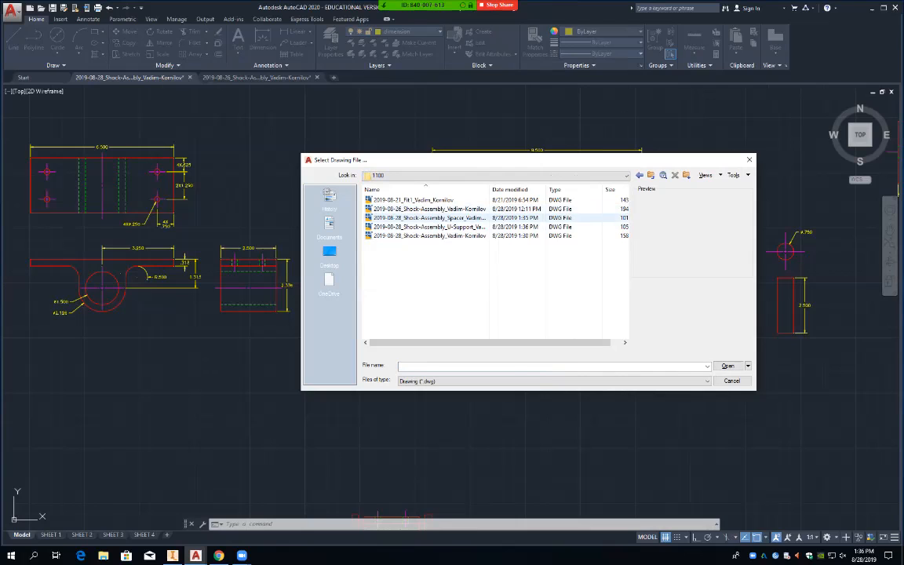
left_click(430, 218)
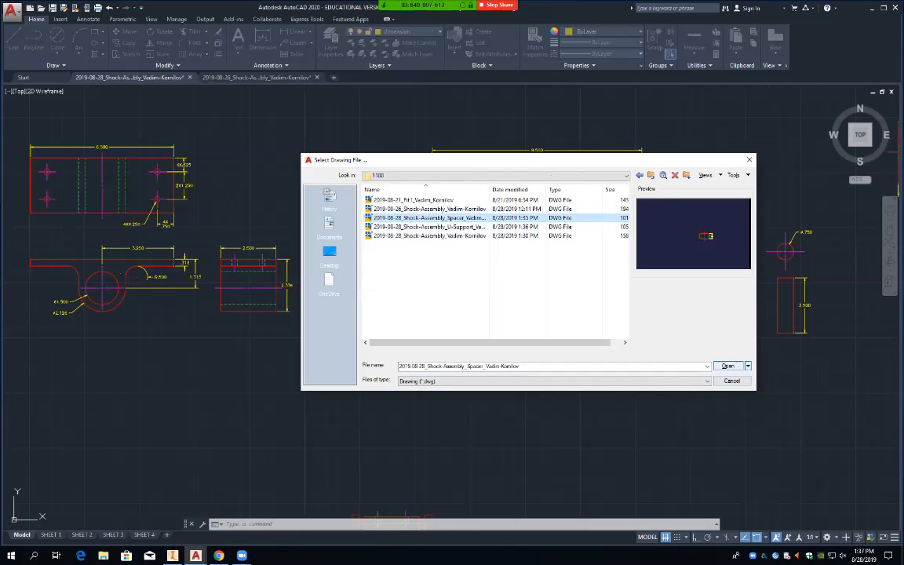
left_click(728, 366)
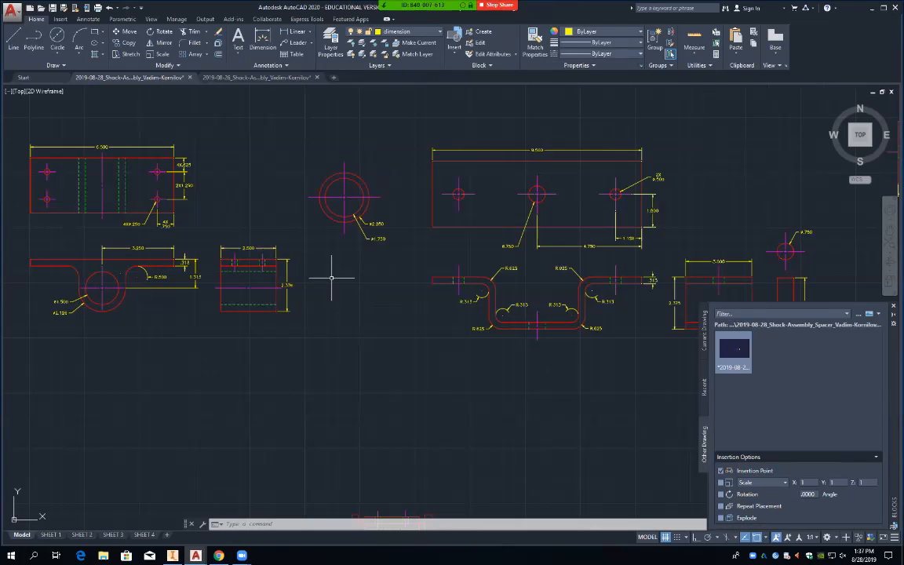
Insert the spacer block from the loaded spacer file beneath the spacer's ø2.250 circular view.
left_click(333, 322)
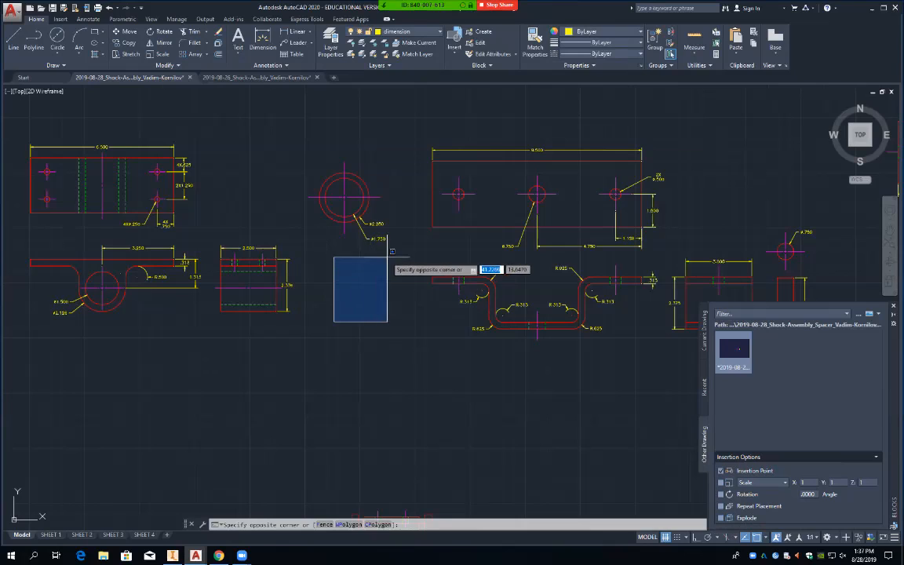
left_click(408, 253)
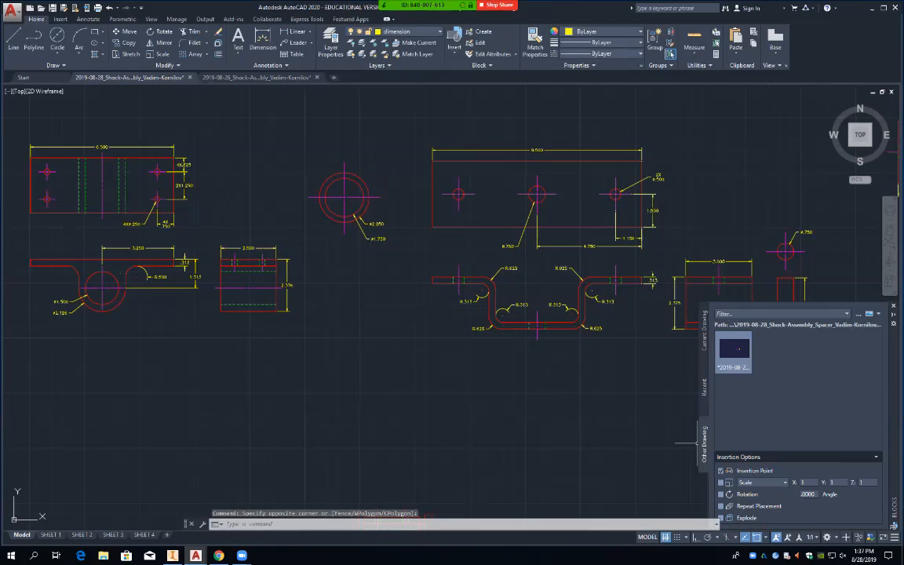
left_click(733, 351)
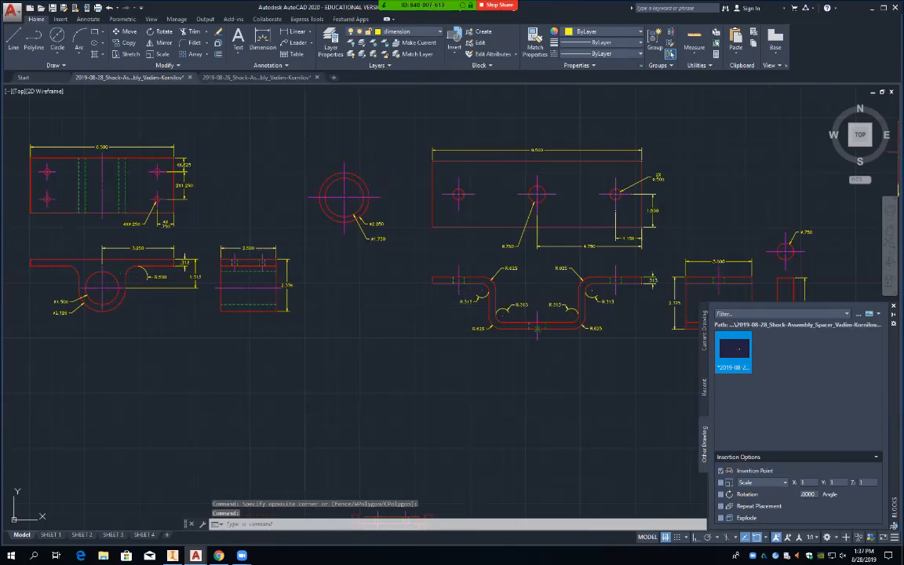
key("Escape")
key("Escape")
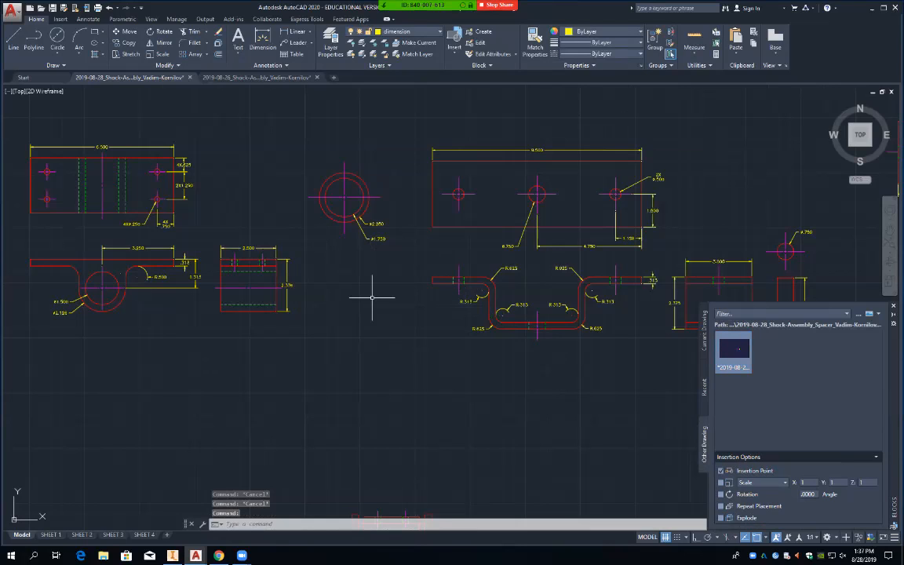
left_click(366, 322)
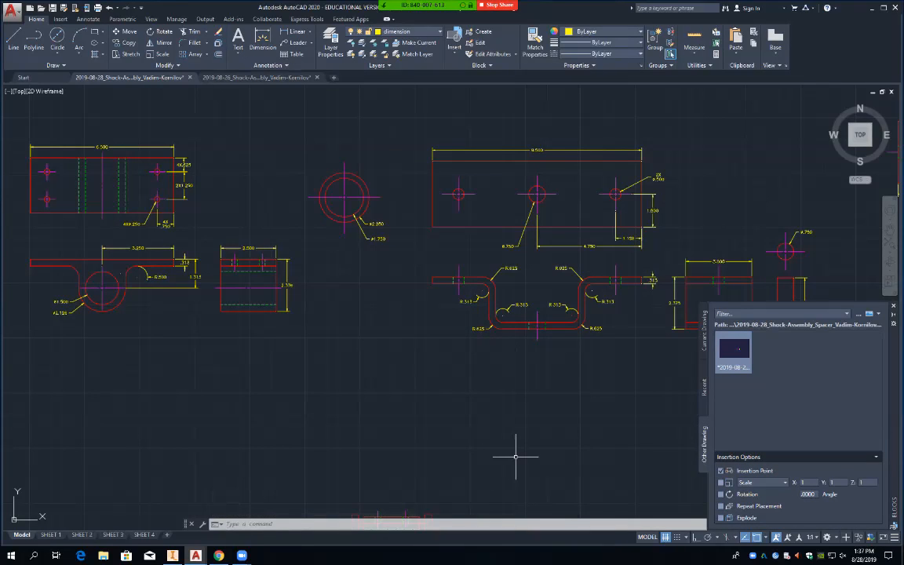
Try to insert the spacer block again from the current drawing's blocks and find it below the circular view.
left_click(704, 331)
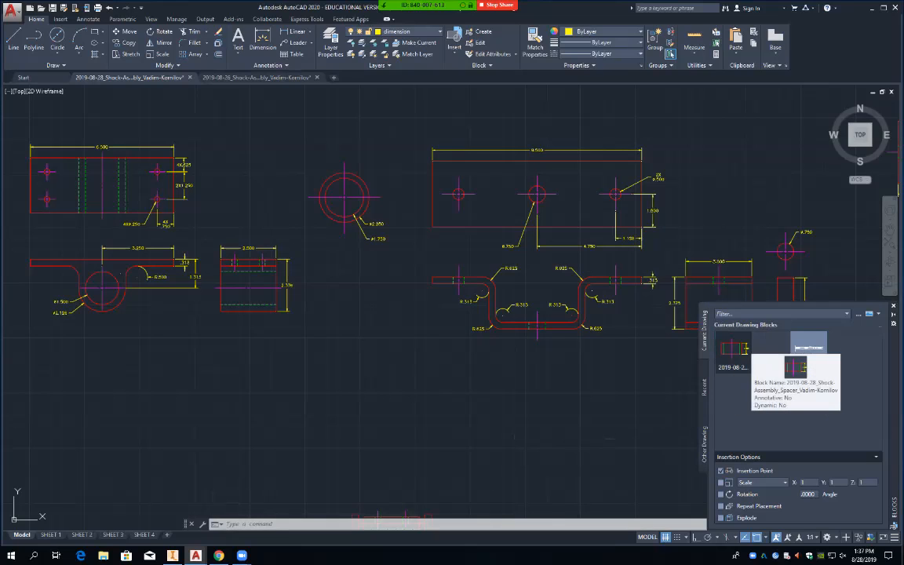
left_click(734, 349)
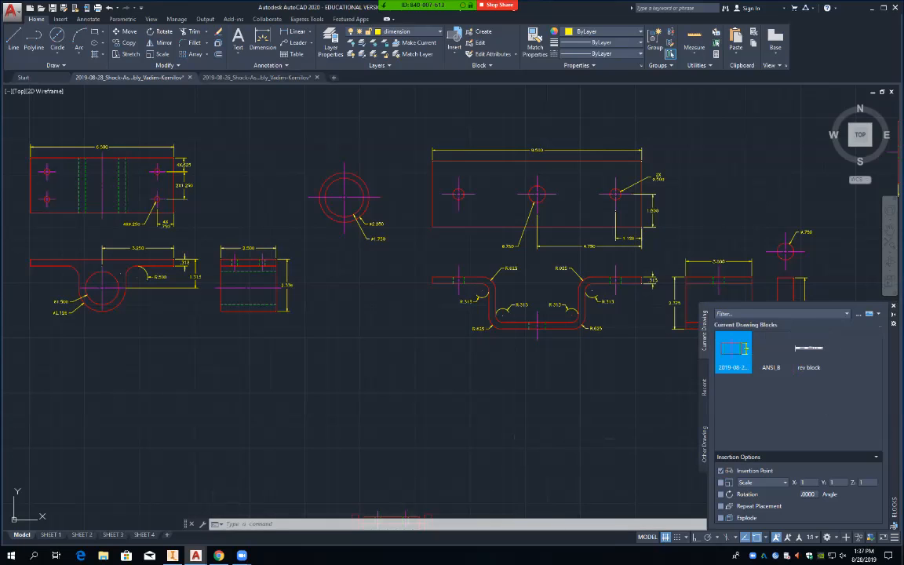
left_click(735, 349)
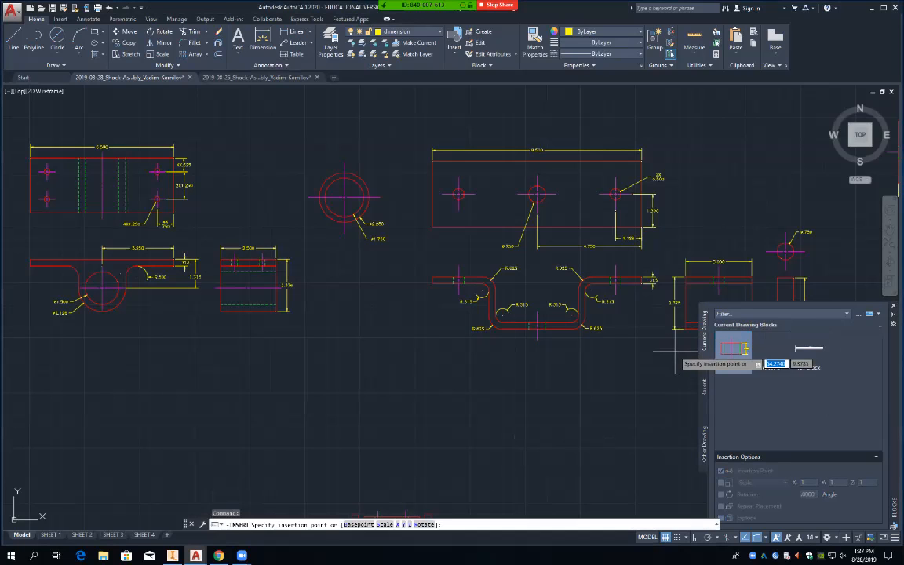
key("Escape")
left_click(332, 301)
left_click(382, 361)
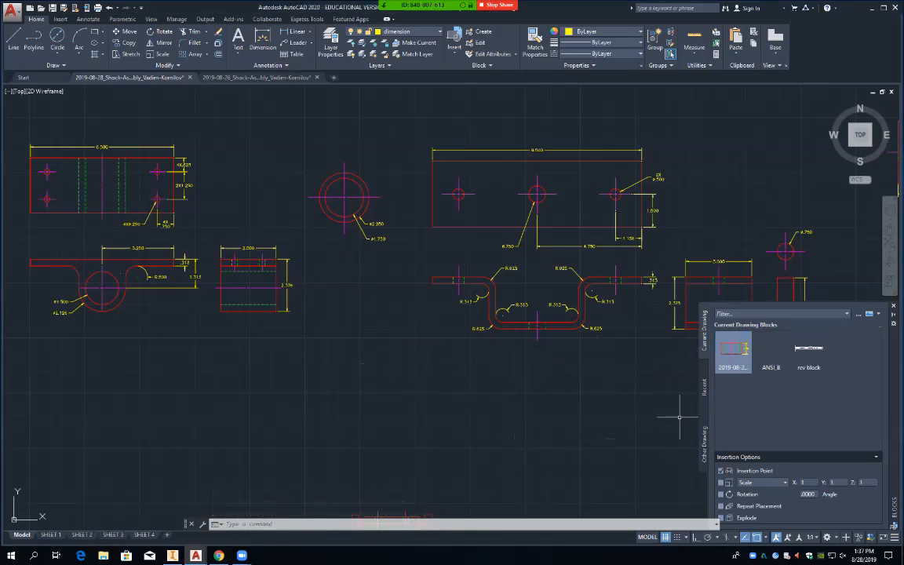
Check the recent and current drawing blocks, and try placing another spacer block below the circular view.
left_click(704, 387)
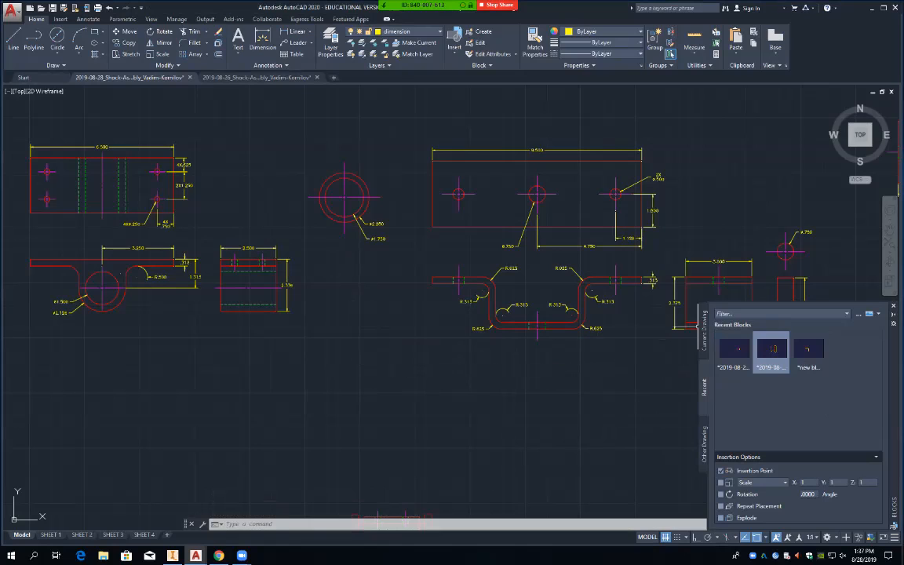
left_click(699, 330)
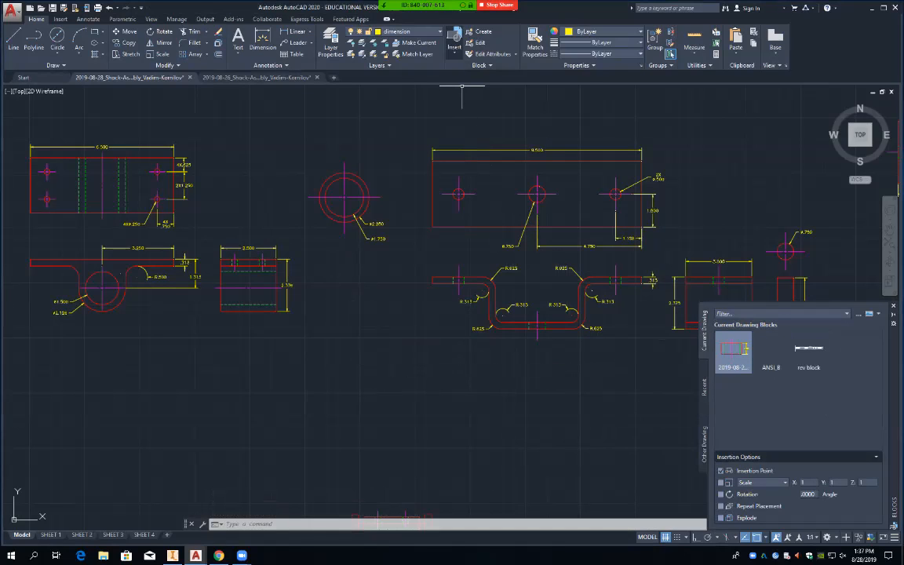
left_click(454, 43)
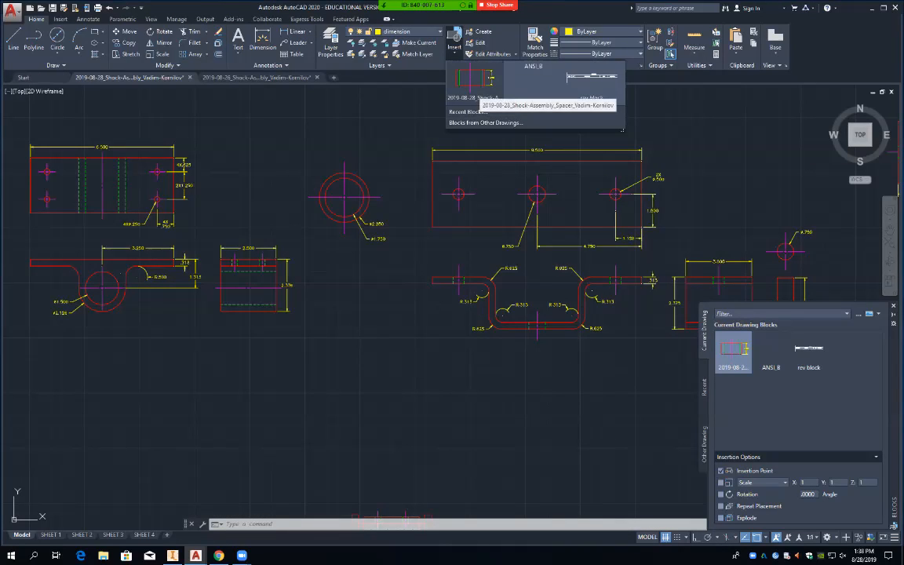
left_click(471, 80)
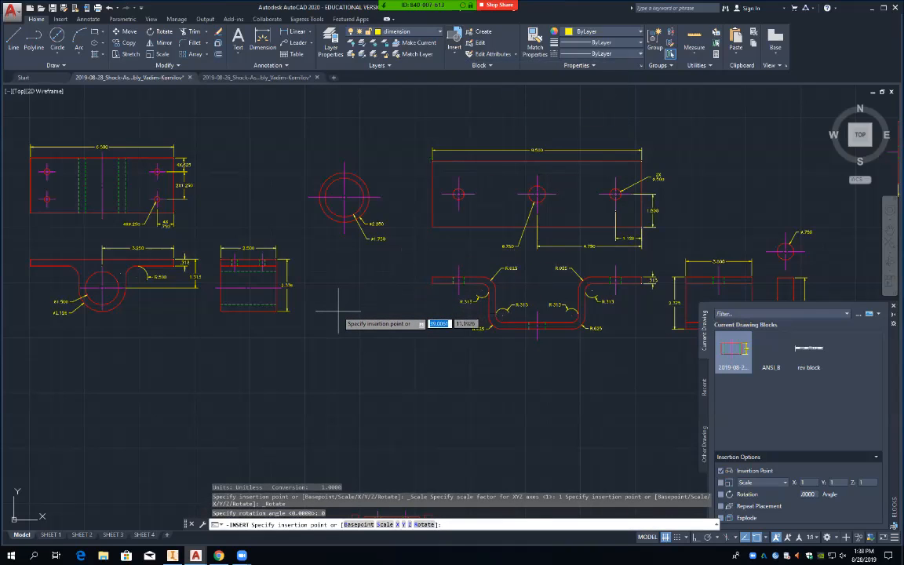
key("Escape")
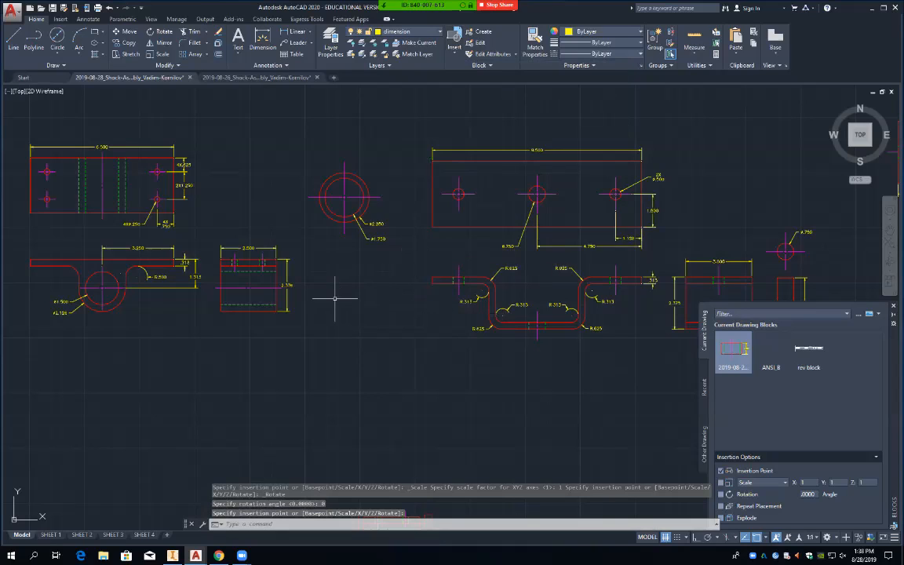
key("Return")
key("Return")
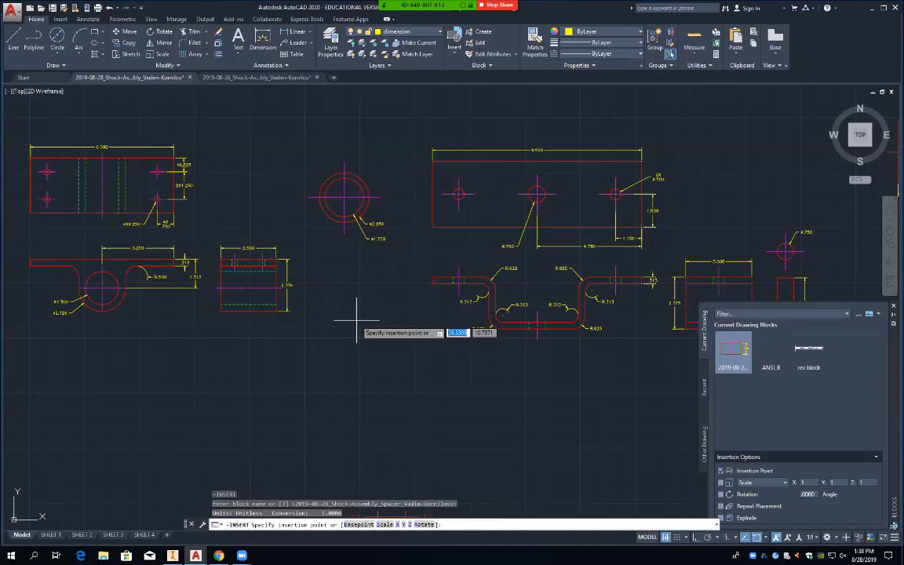
key("Return")
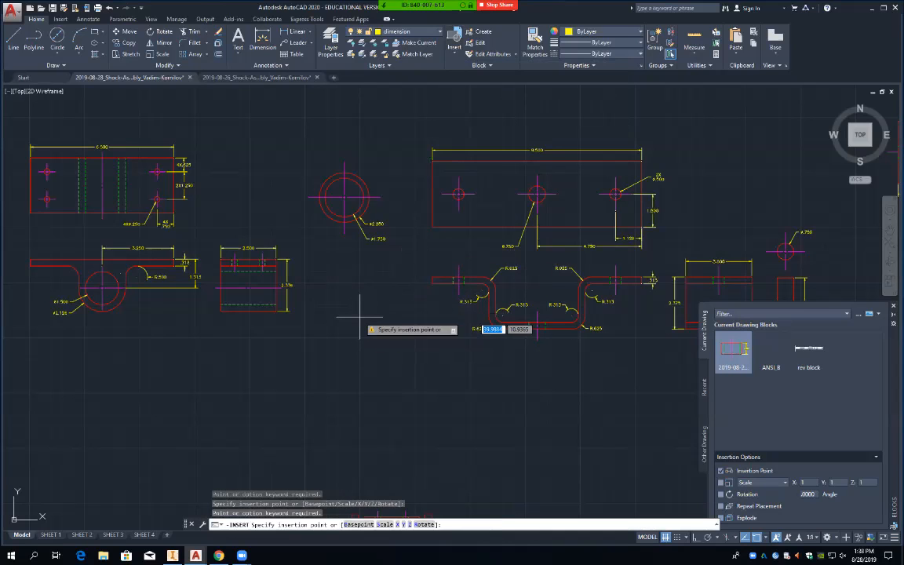
key("Escape")
Delete two of the three overlapping spacer blocks that landed far from the other views, keeping one.
scroll(361, 310, "down", 4)
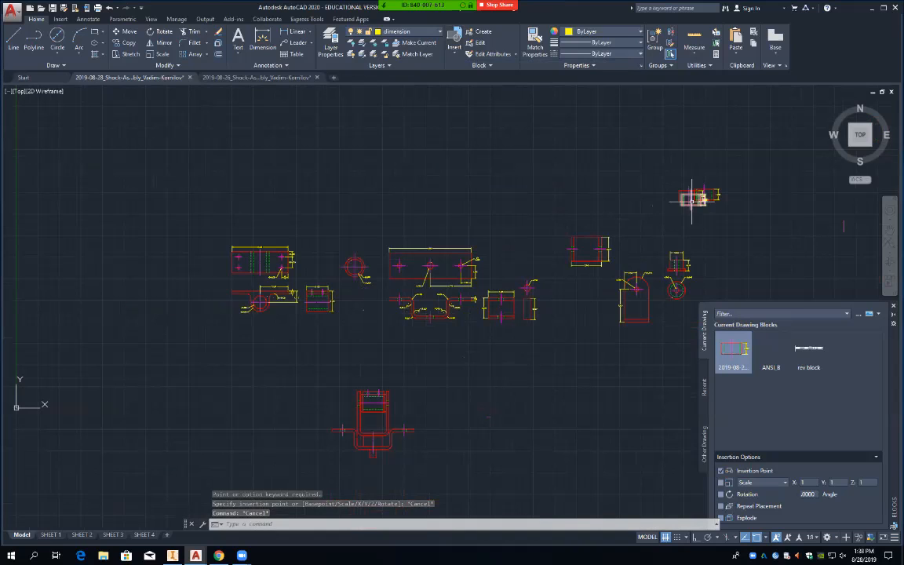
scroll(678, 194, "up", 3)
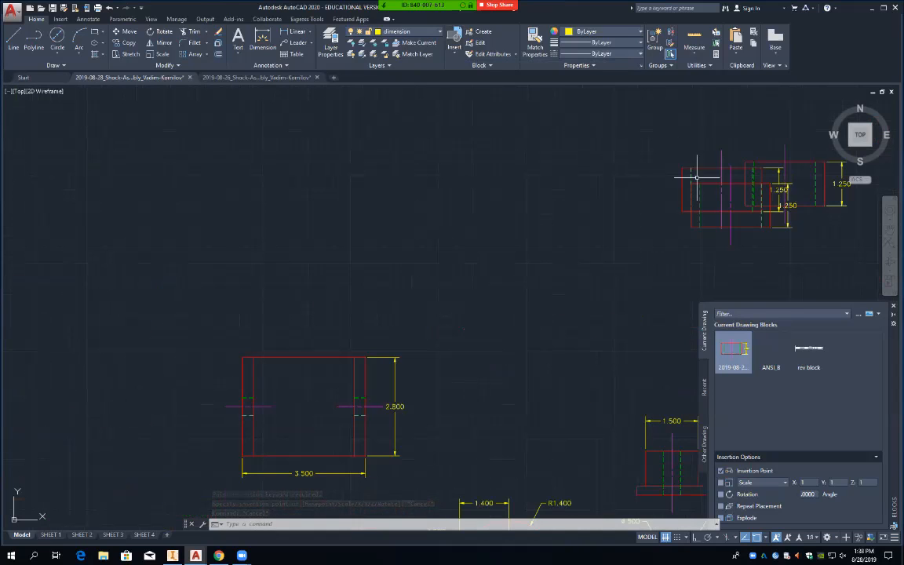
left_click(709, 227)
key("Delete")
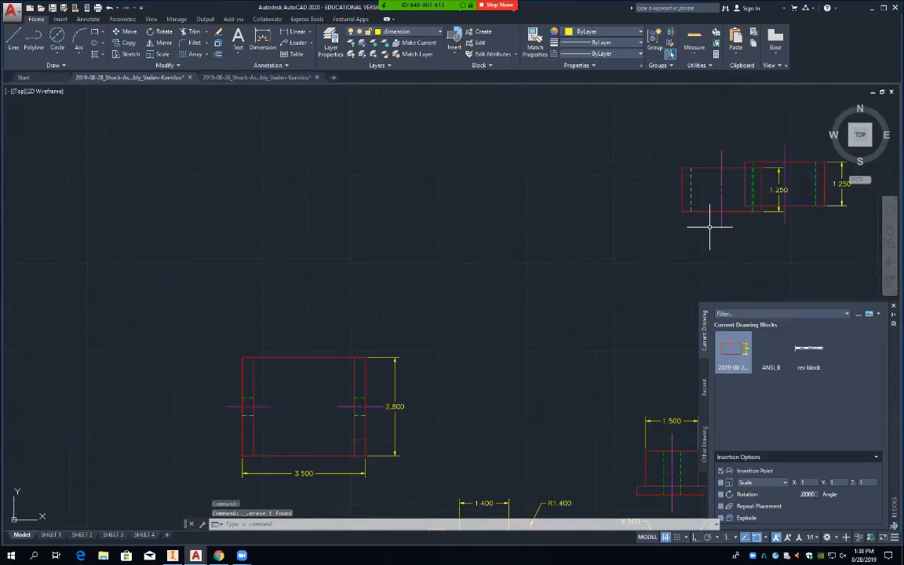
left_click(710, 211)
key("Delete")
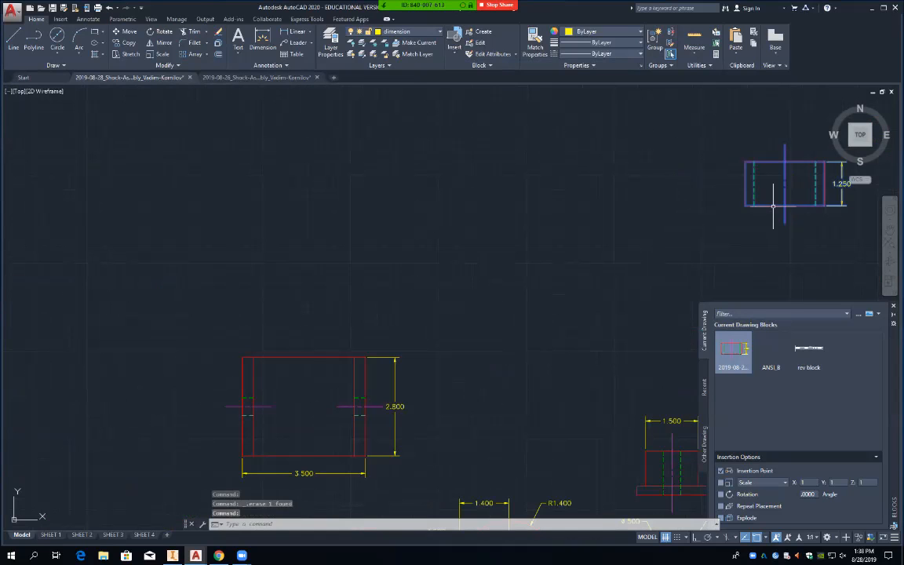
Move the remaining spacer block from the far area to the space between the circular spacer view and the 9.500-wide bracket views.
left_click(773, 206)
left_click_drag(773, 206, 133, 381)
mouse_move(230, 371)
middle_mouse_down()
mouse_move(492, 161)
mouse_move(552, 90)
mouse_move(648, 134)
mouse_move(887, 103)
middle_mouse_up()
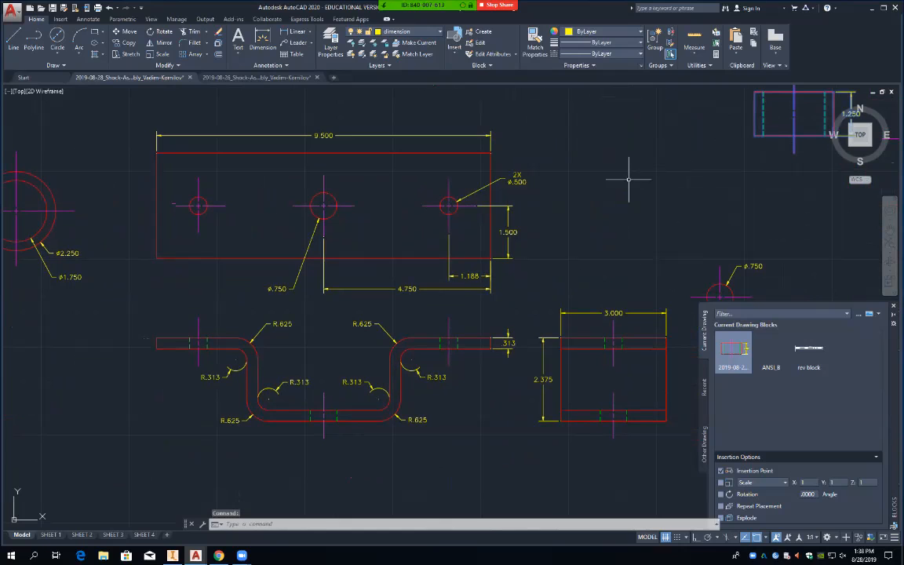
left_click(753, 135)
left_click_drag(753, 135, 33, 404)
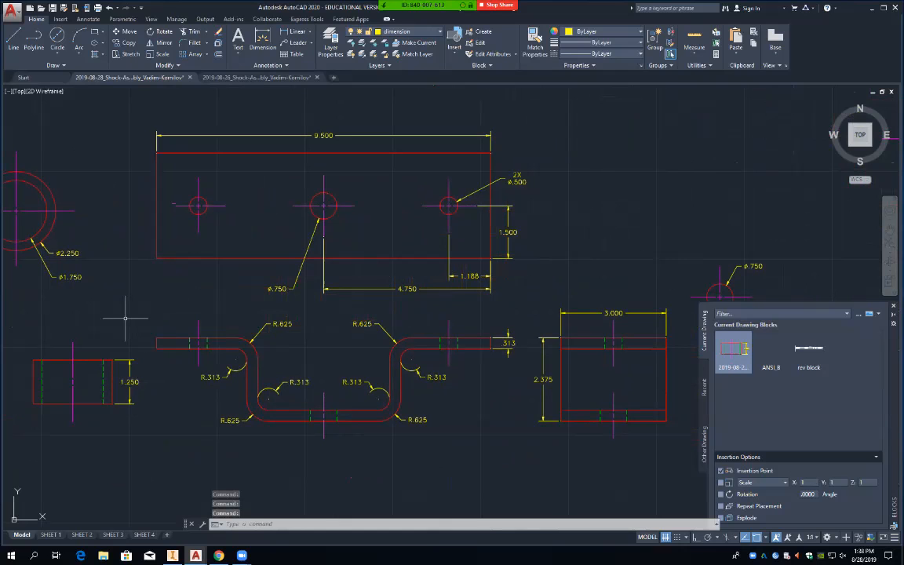
Align the spacer's 1.250-high side view directly beneath its circular view.
mouse_move(124, 317)
middle_mouse_down()
mouse_move(333, 283)
mouse_move(441, 286)
middle_mouse_up()
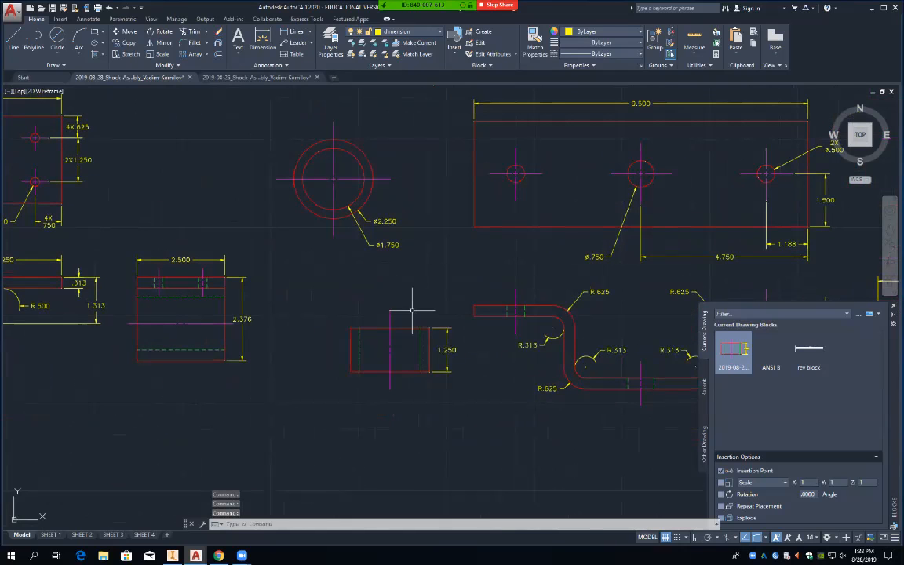
left_click(354, 328)
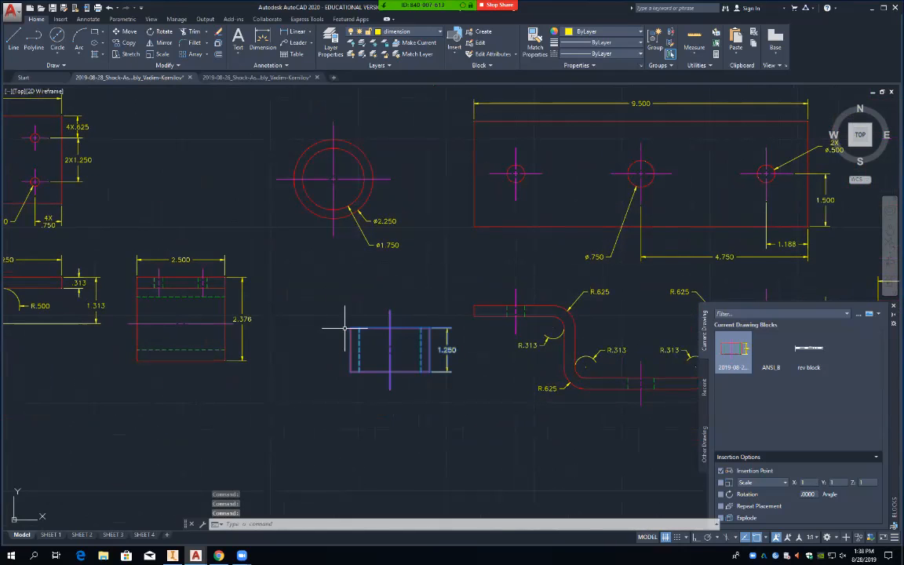
left_click_drag(350, 328, 293, 284)
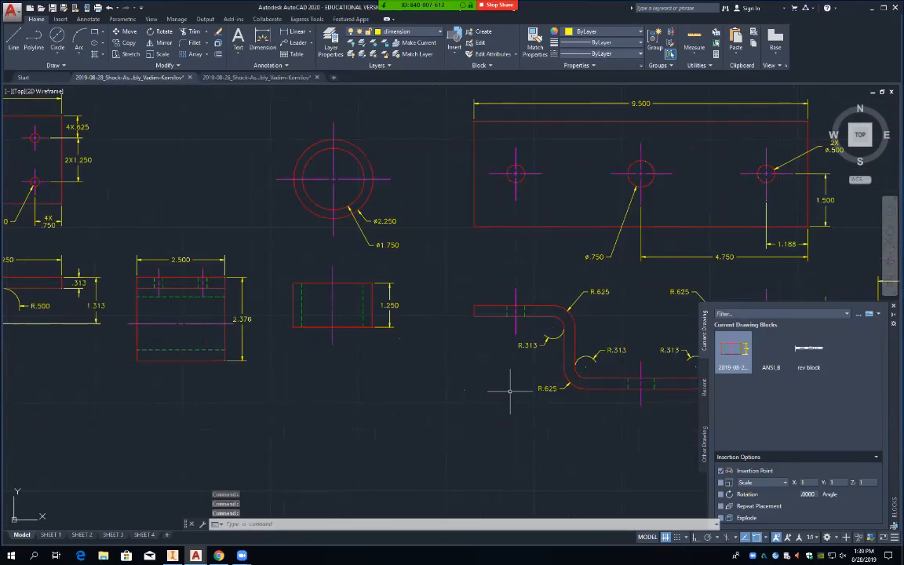
Insert the U-support block from the recent blocks into the free space beside the arched view, below the 3.500-wide view.
mouse_move(632, 368)
middle_mouse_down()
mouse_move(303, 377)
mouse_move(175, 399)
middle_mouse_up()
mouse_move(668, 322)
middle_mouse_down()
mouse_move(529, 312)
mouse_move(327, 347)
mouse_move(305, 361)
middle_mouse_up()
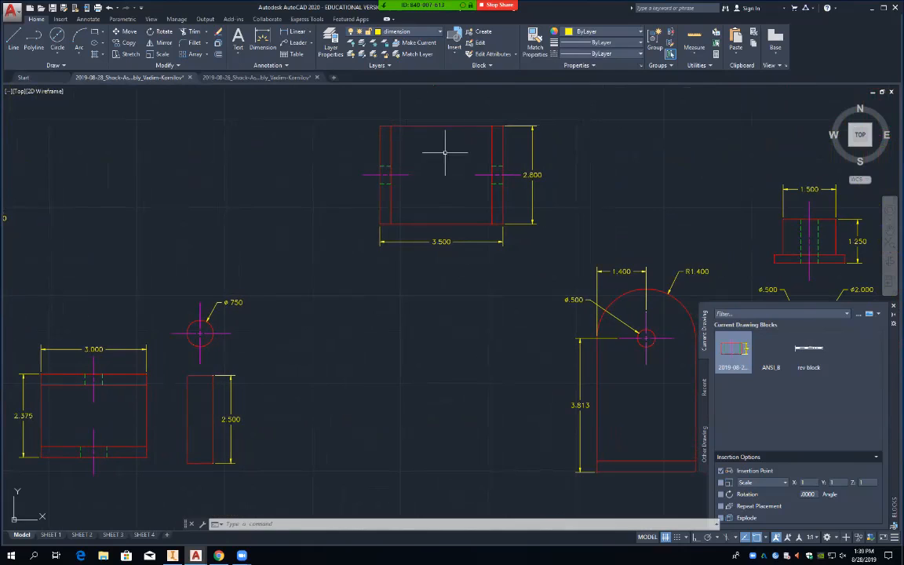
left_click(480, 65)
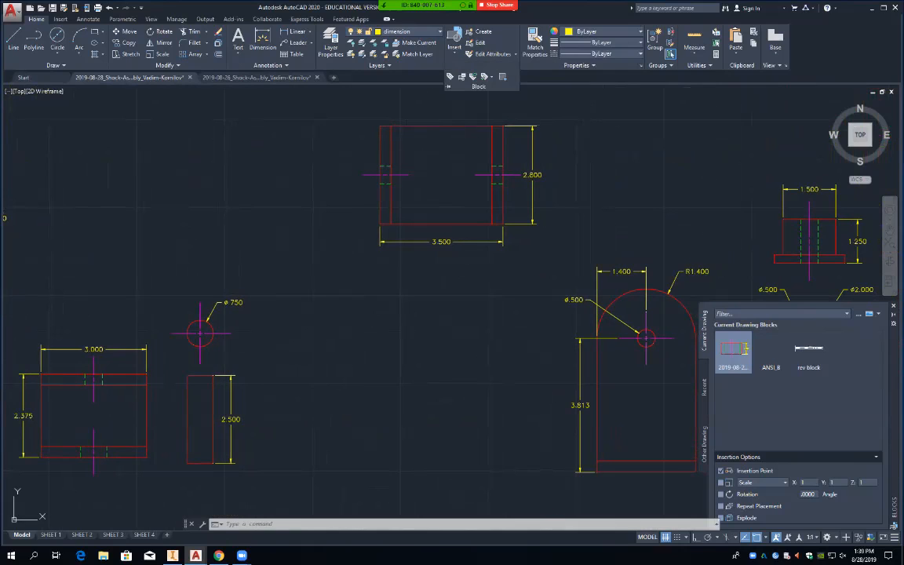
left_click(455, 46)
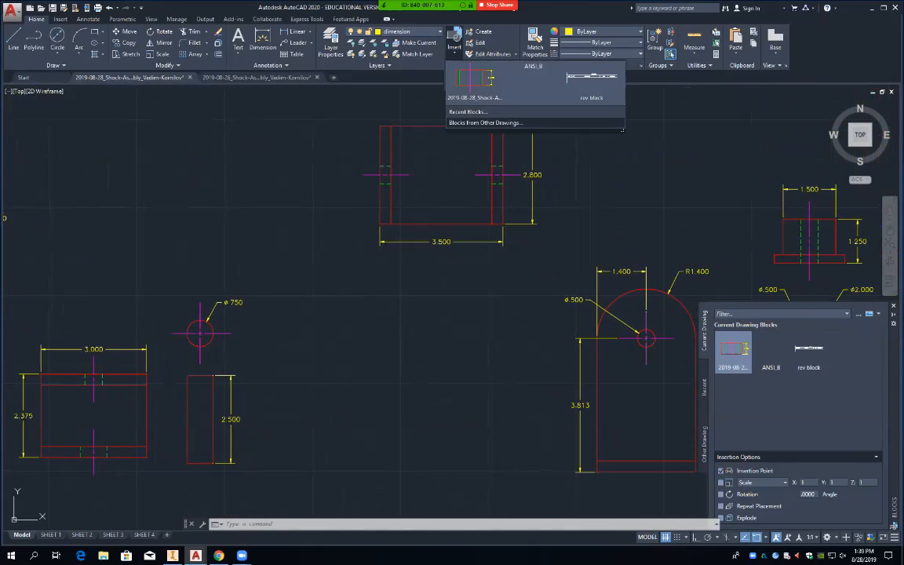
left_click(484, 122)
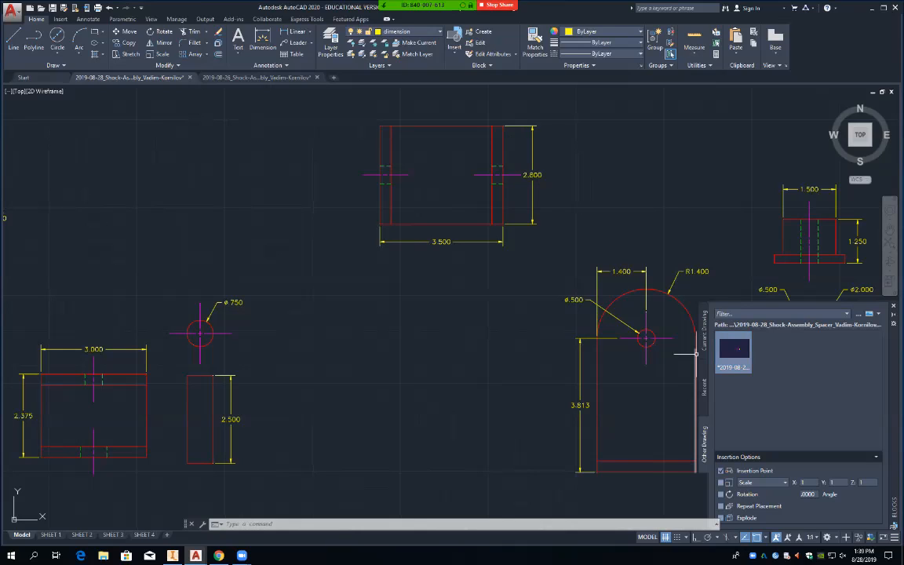
left_click(704, 386)
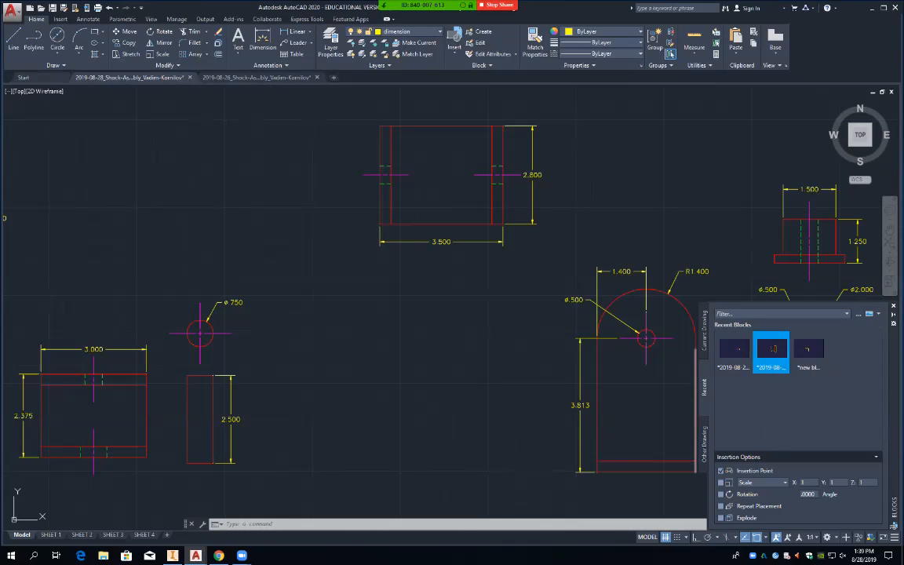
left_click(771, 350)
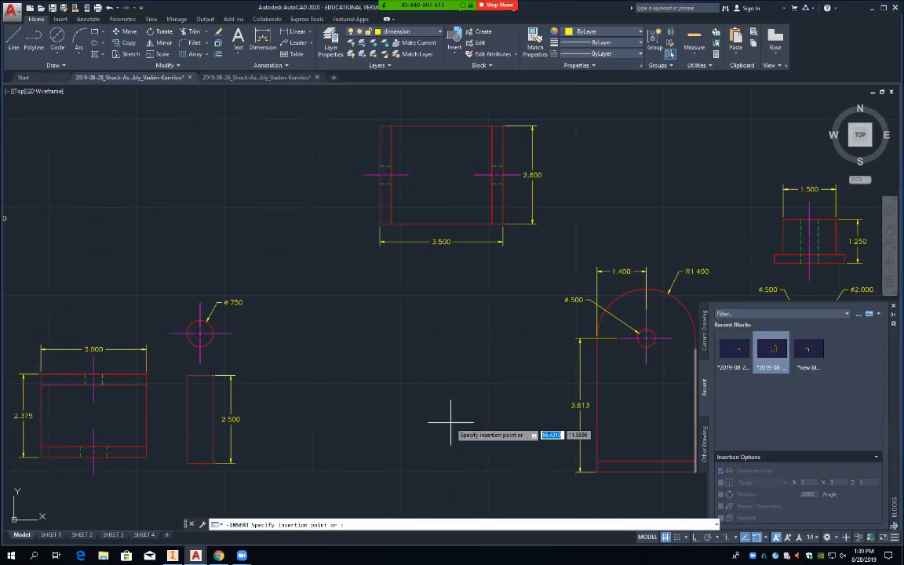
left_click(357, 434)
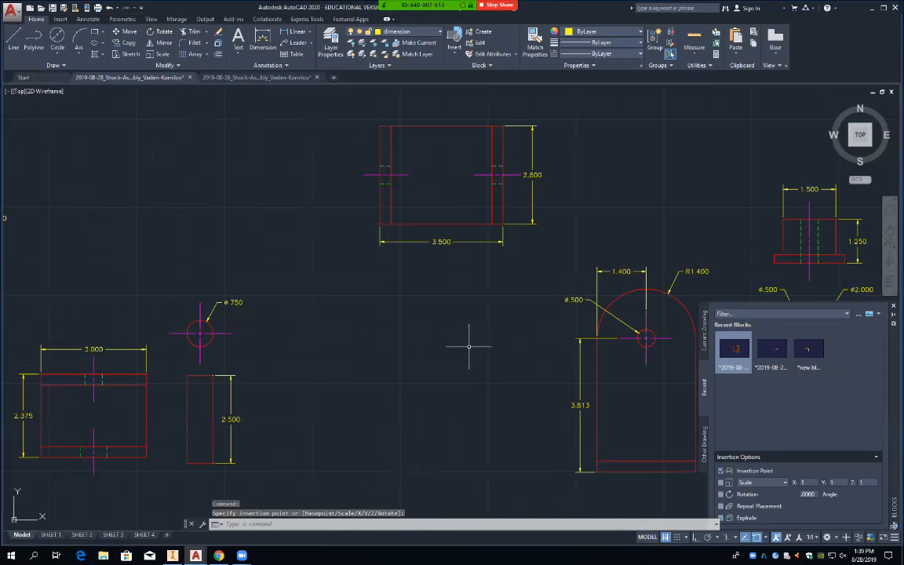
Delete the stray centre line from the empty area between the aligned views and the distant U-support.
scroll(470, 349, "up", 5)
scroll(471, 350, "down", 6)
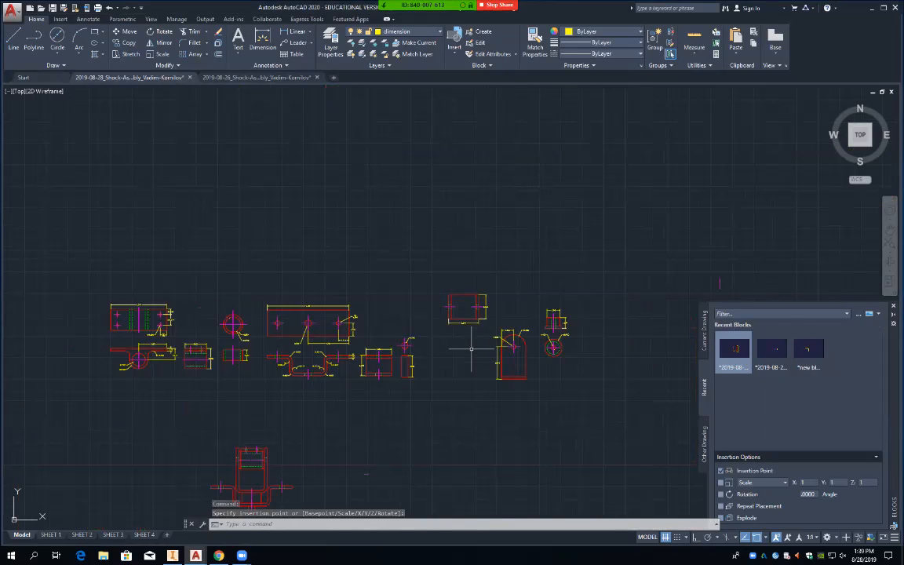
middle_click_drag(642, 353, 448, 369)
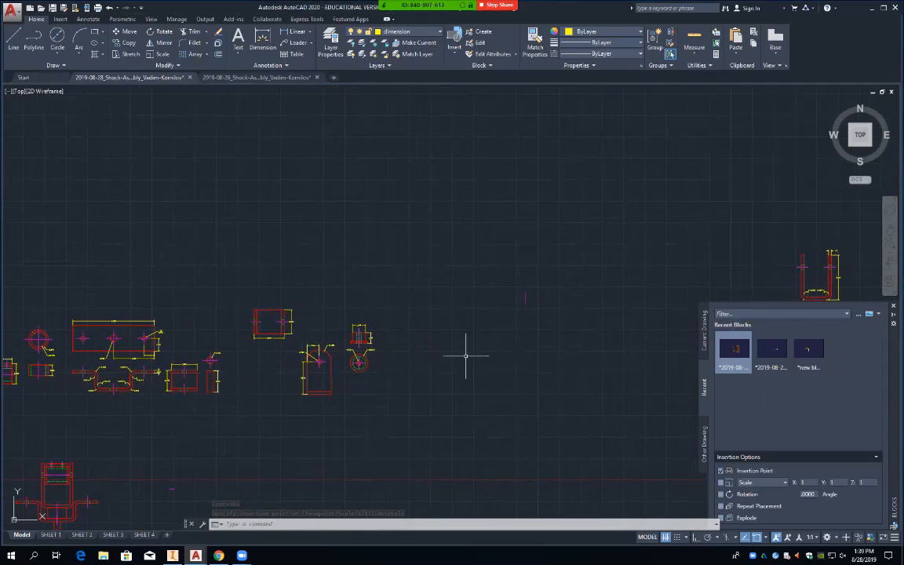
left_click_drag(512, 279, 543, 324)
left_click(505, 275)
left_click(563, 338)
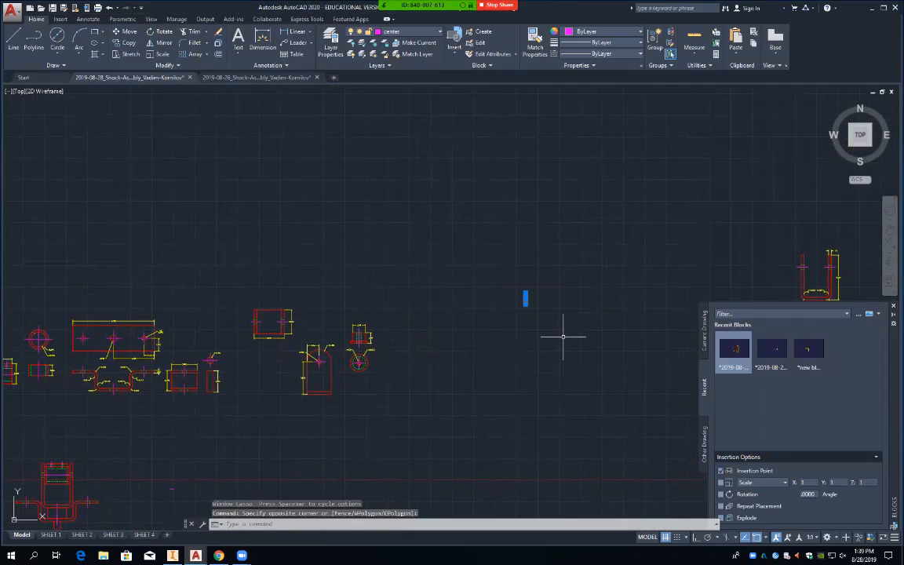
key("Delete")
Move the U-support block from the far area to below the 3.500-wide view, beside the arched view.
middle_click_drag(621, 318, 421, 324)
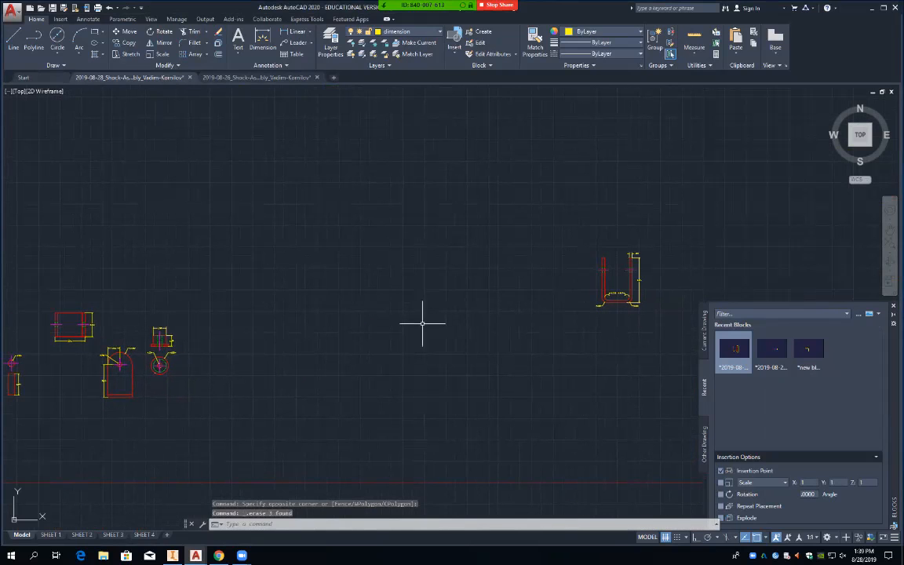
left_click(585, 235)
left_click(673, 343)
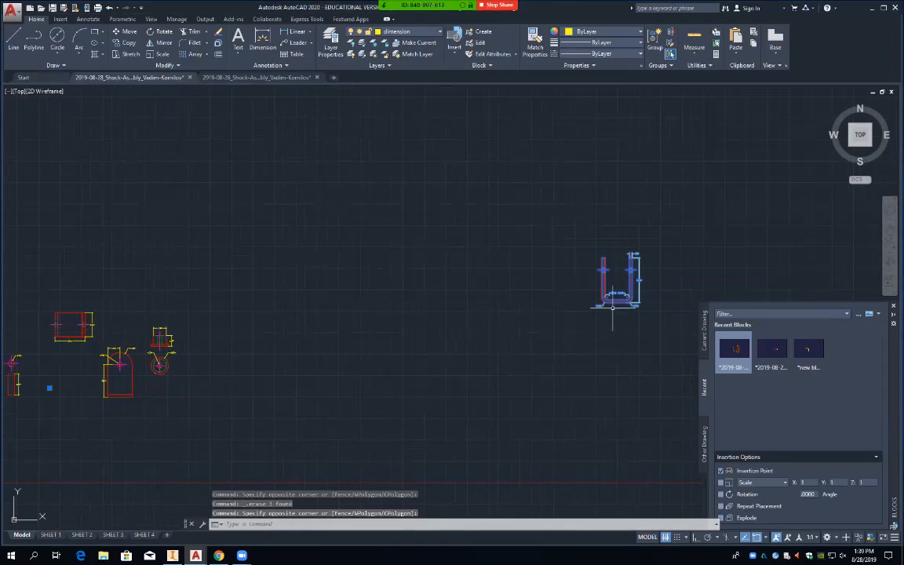
left_click_drag(613, 307, 52, 425)
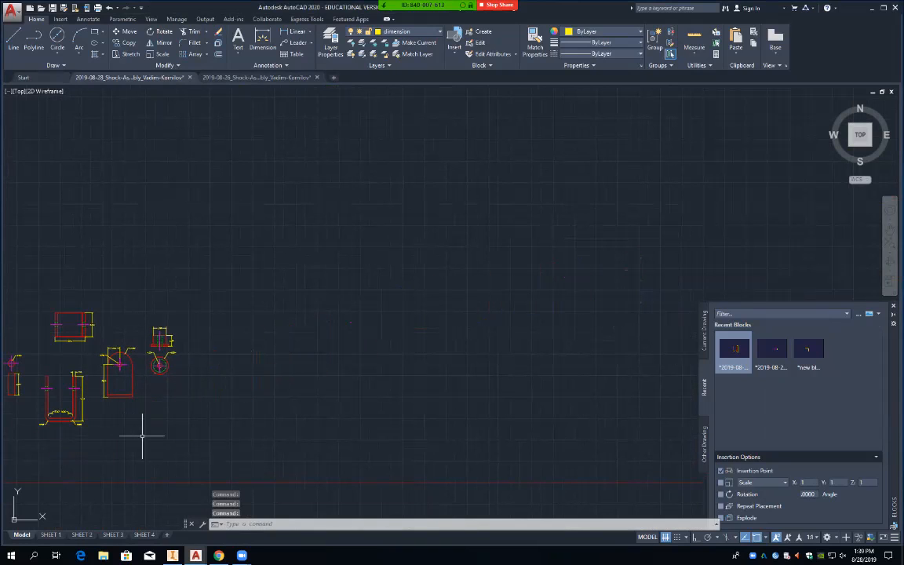
Shift the U-support block closer under the 3.500-wide view, roughly level with the arched view.
mouse_move(144, 435)
middle_mouse_down()
mouse_move(629, 361)
mouse_move(620, 370)
middle_mouse_up()
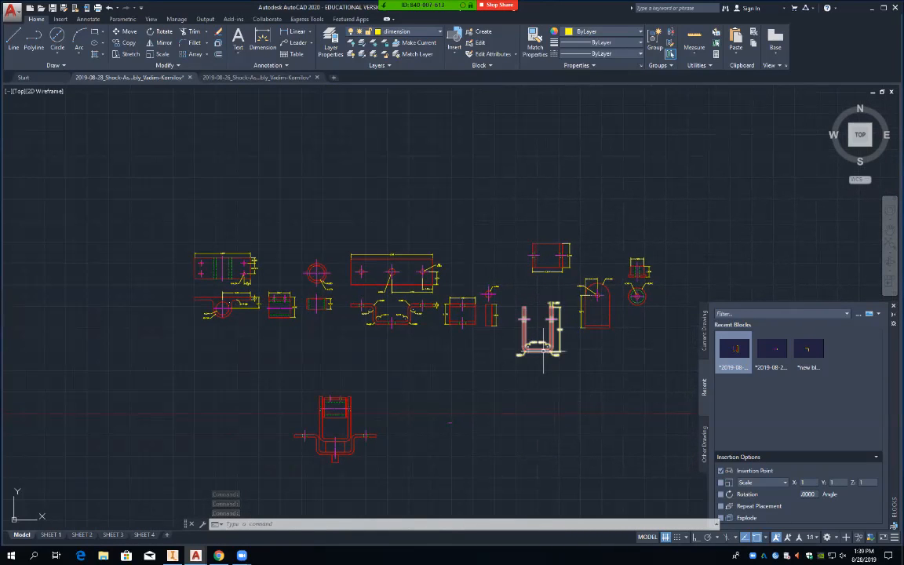
middle_click_drag(543, 353, 556, 336)
left_click(564, 328)
left_click_drag(555, 335, 567, 313)
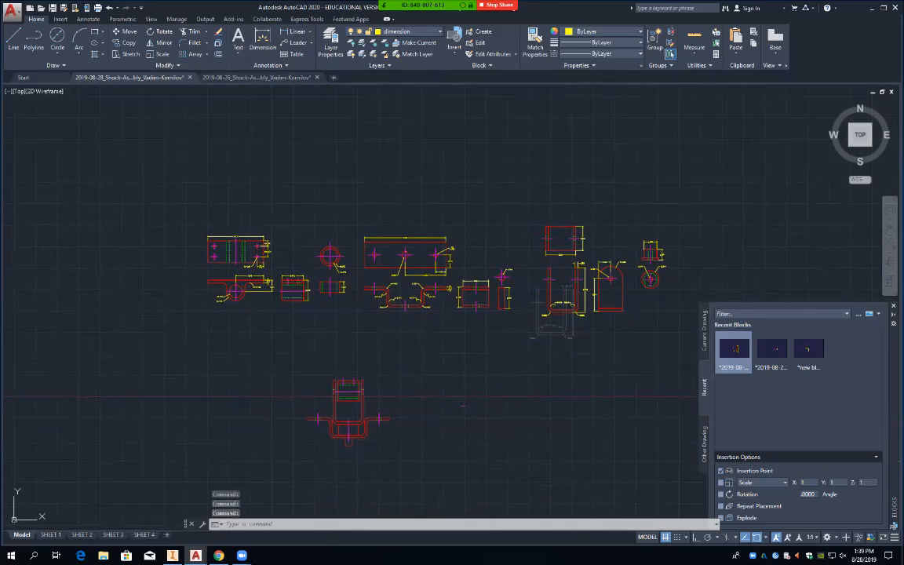
left_click(552, 347)
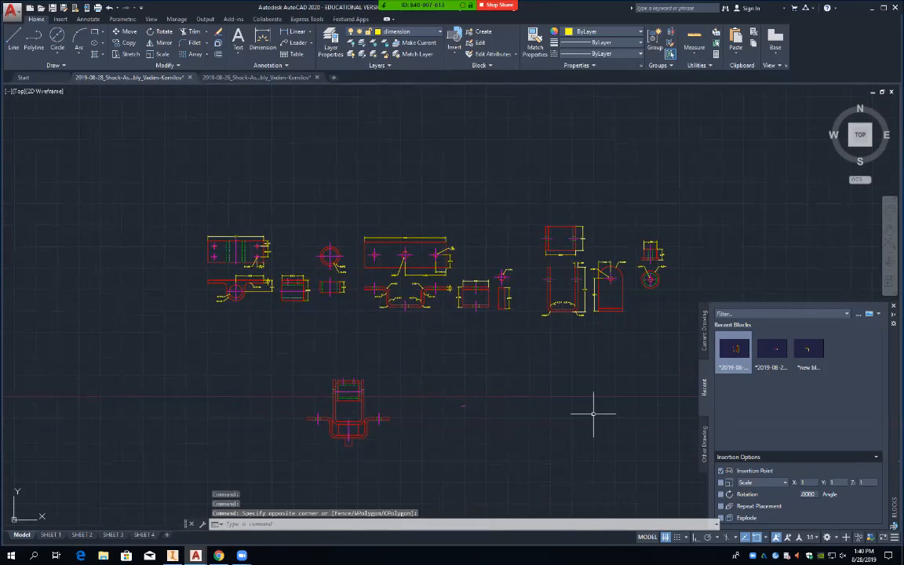
Delete the stray short centre line in the empty space beside the assembly view.
left_click(449, 398)
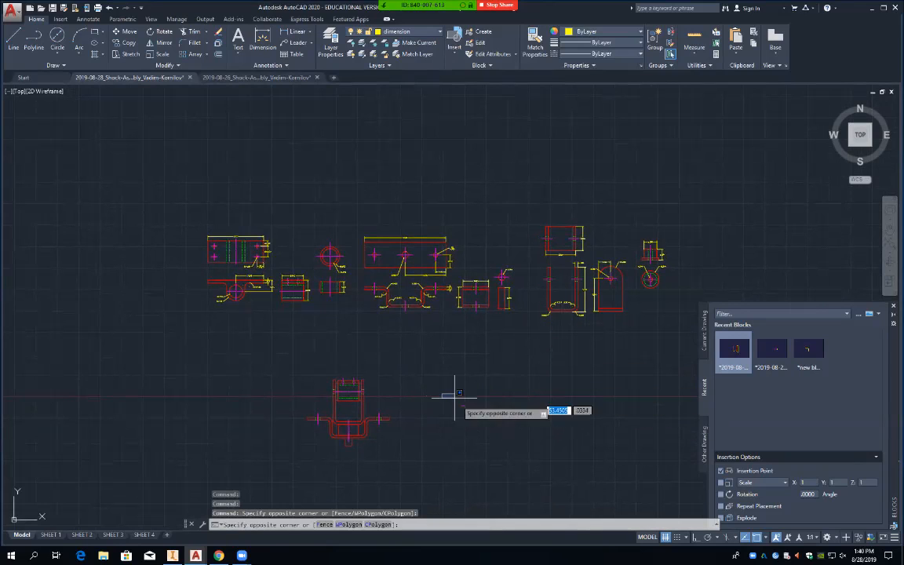
left_click(508, 439)
key("Delete")
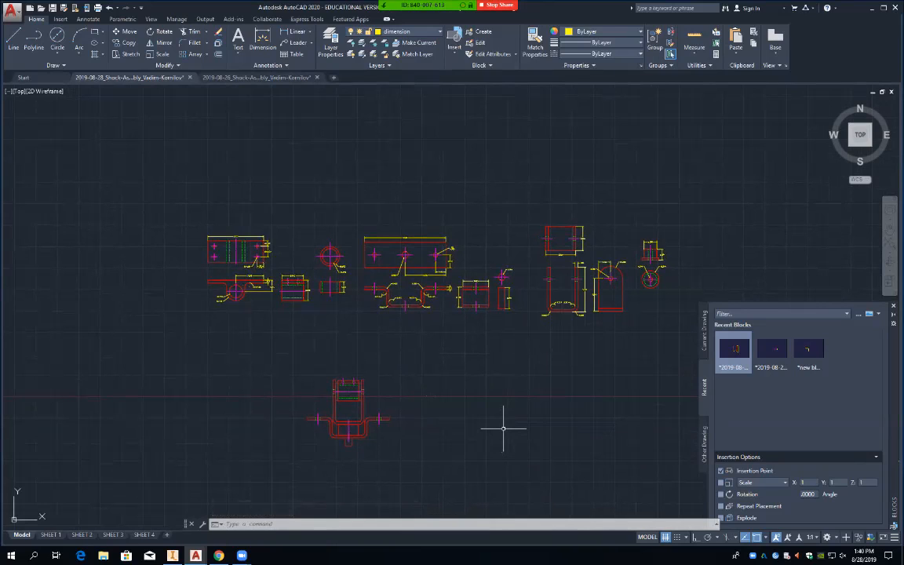
scroll(500, 424, "up", 2)
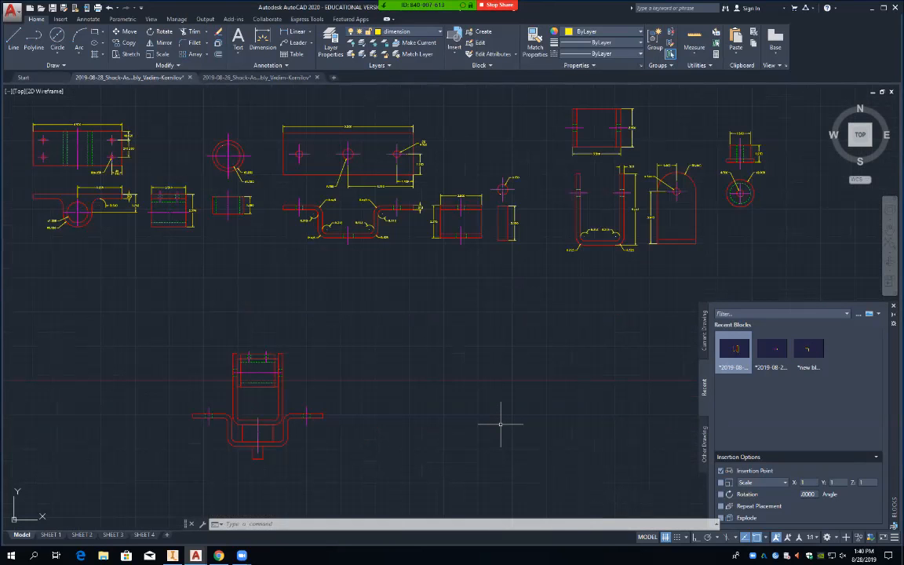
mouse_move(541, 297)
middle_mouse_down()
mouse_move(463, 467)
mouse_move(447, 475)
middle_mouse_up()
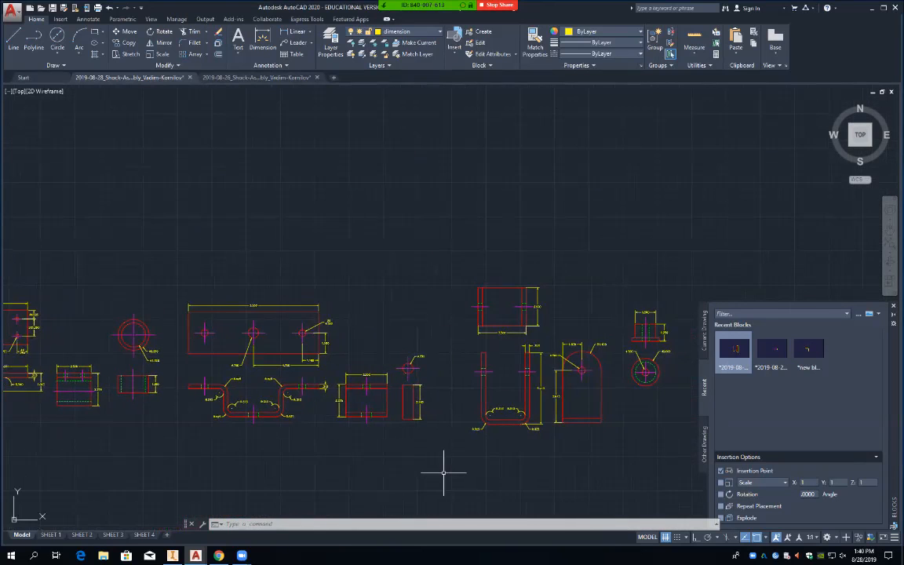
scroll(443, 471, "up", 6)
mouse_move(636, 373)
middle_mouse_down()
mouse_move(474, 499)
mouse_move(444, 559)
middle_mouse_up()
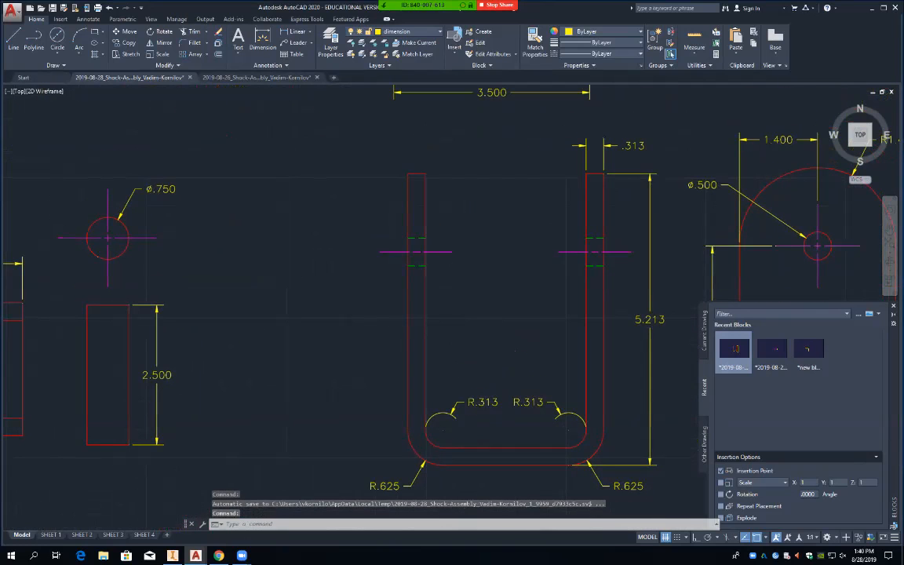
scroll(359, 418, "down", 2)
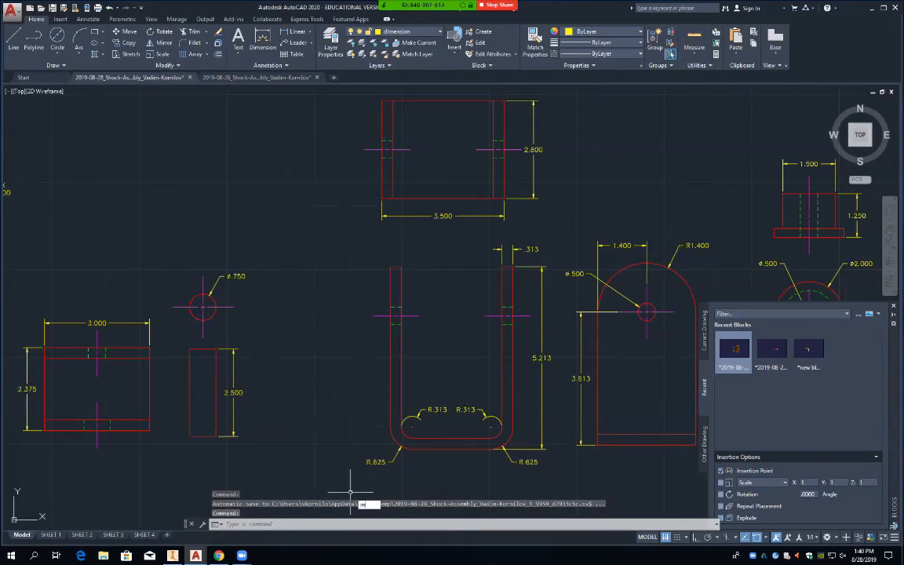
type("M")
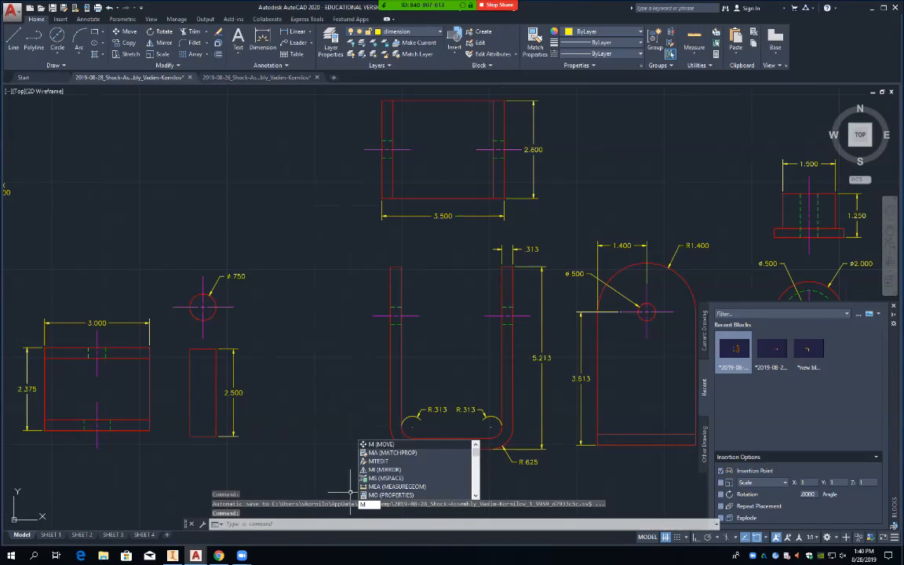
key("Return")
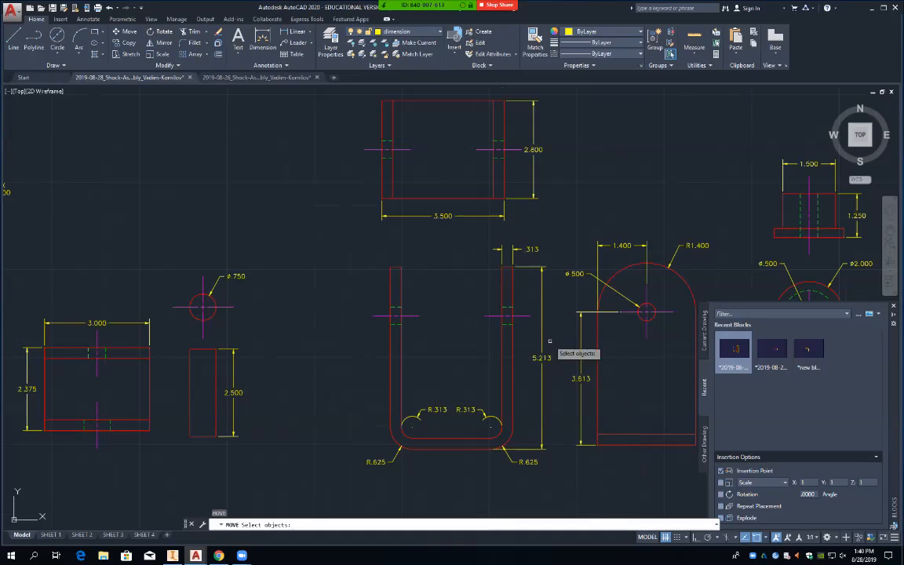
left_click(568, 233)
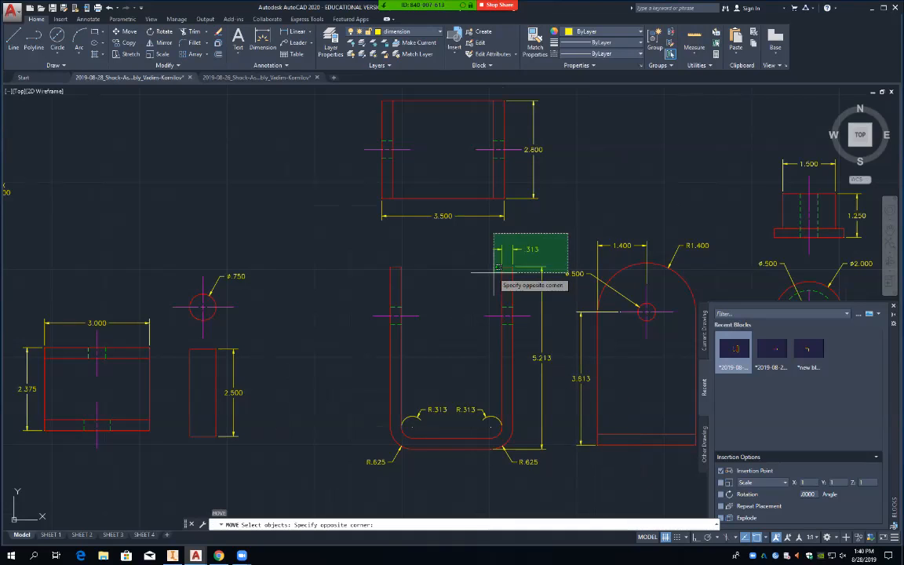
left_click(358, 489)
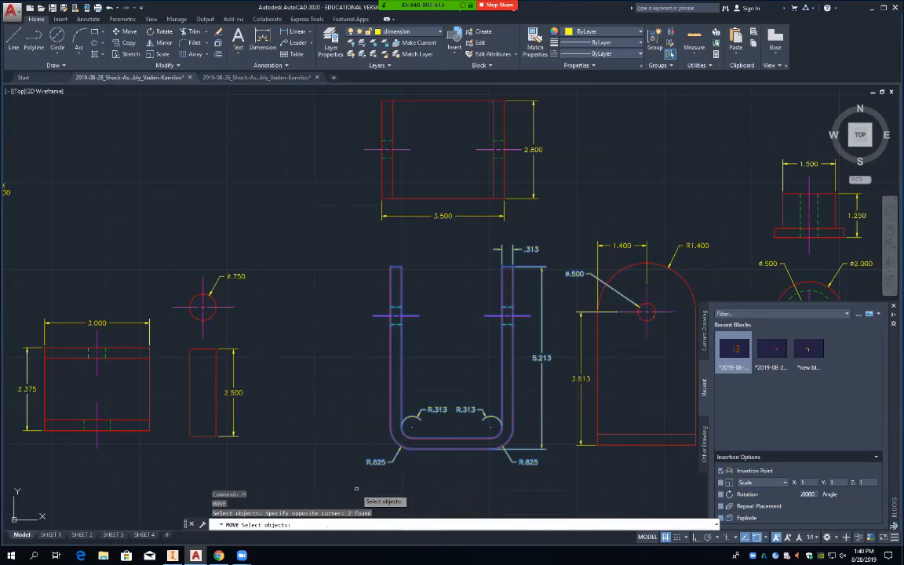
key("Return")
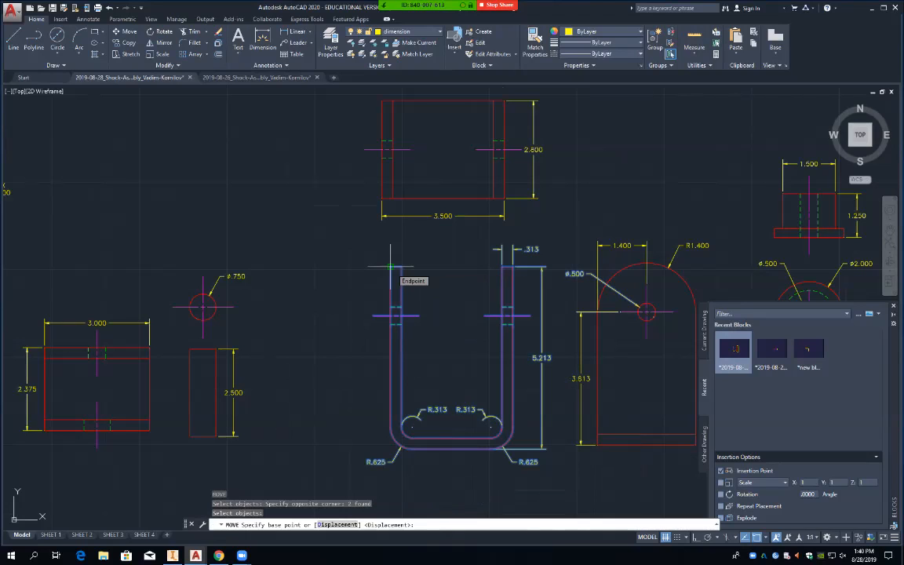
key("Escape")
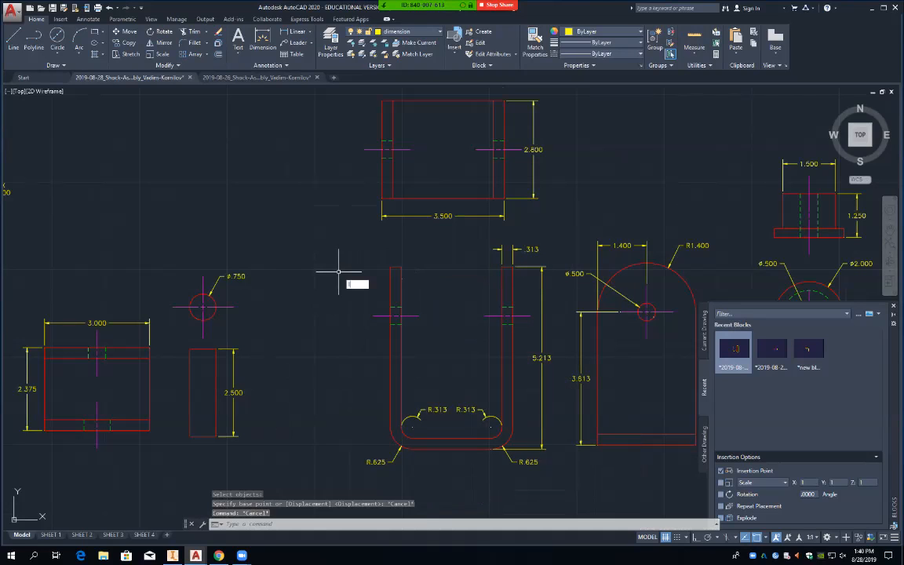
Draw a vertical guide line about 1.77 long downward from the lower-left corner of the 3.500-wide view.
key("Return")
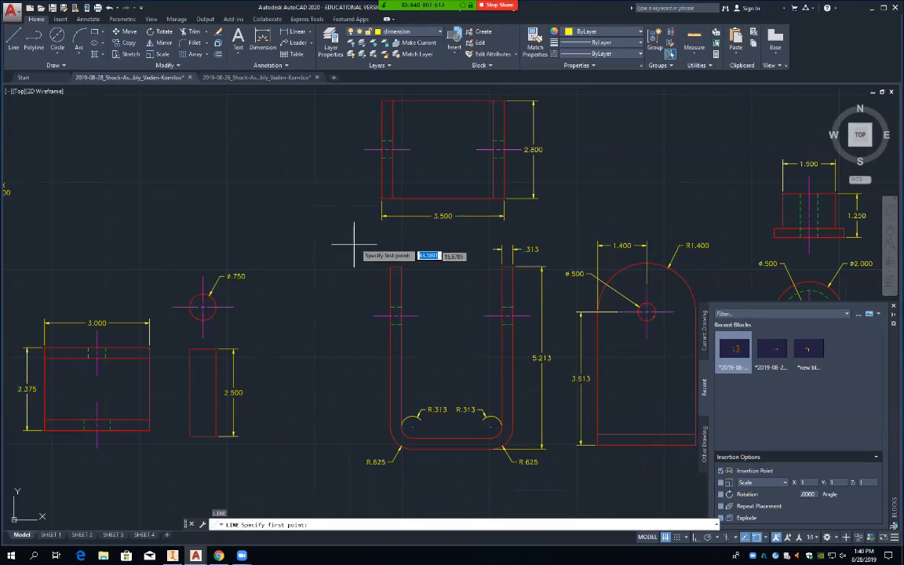
left_click(382, 198)
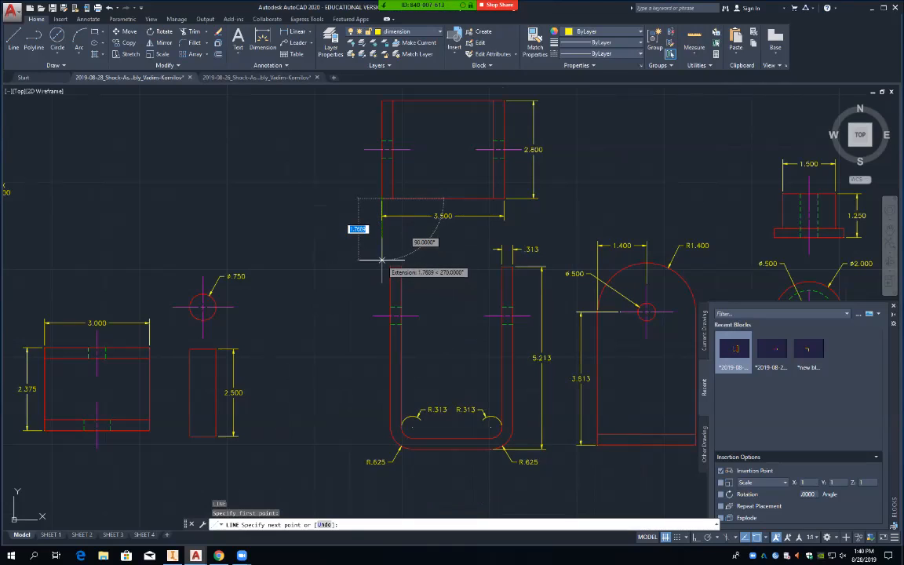
left_click(381, 259)
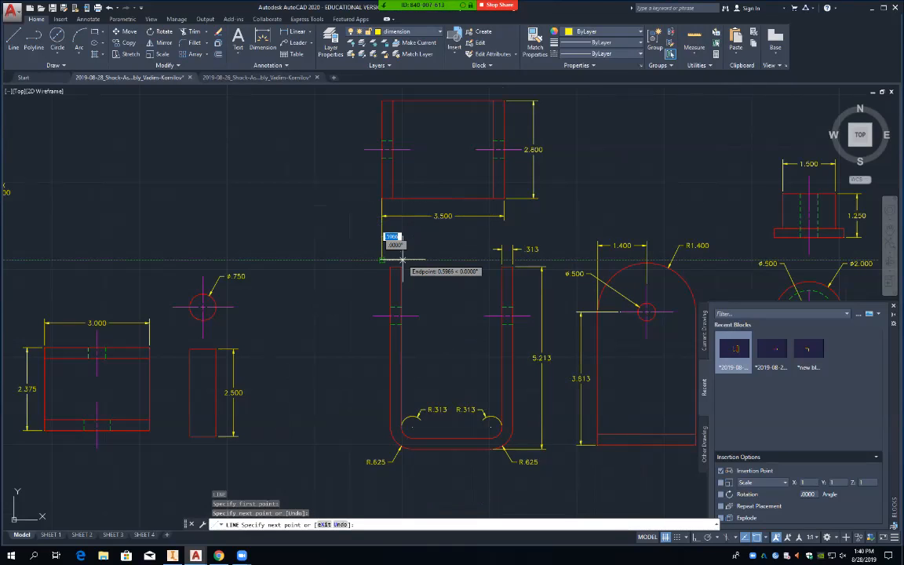
key("Return")
Move the U-support block so its upper-left outer corner meets the lower end of the guide line.
type("m")
key("Return")
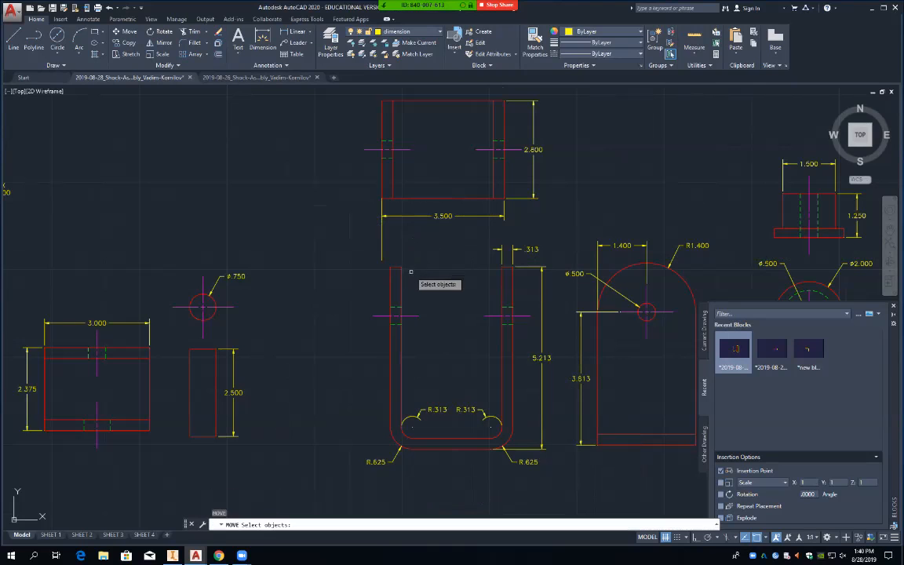
left_click(563, 237)
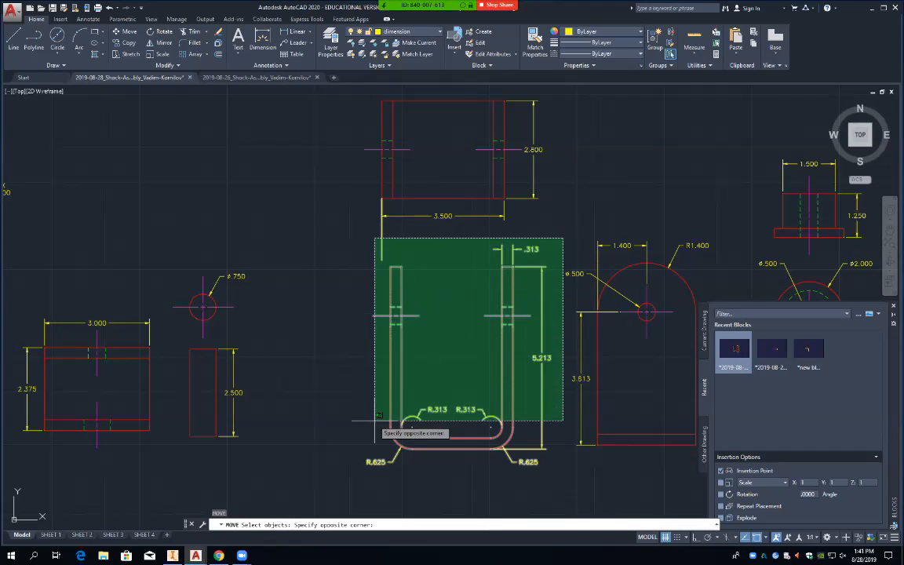
left_click(358, 479)
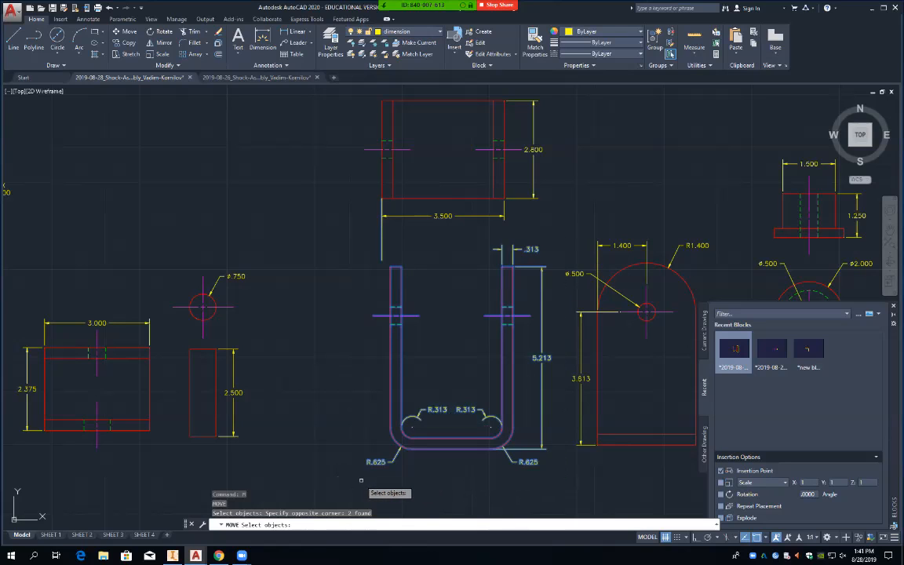
key("Return")
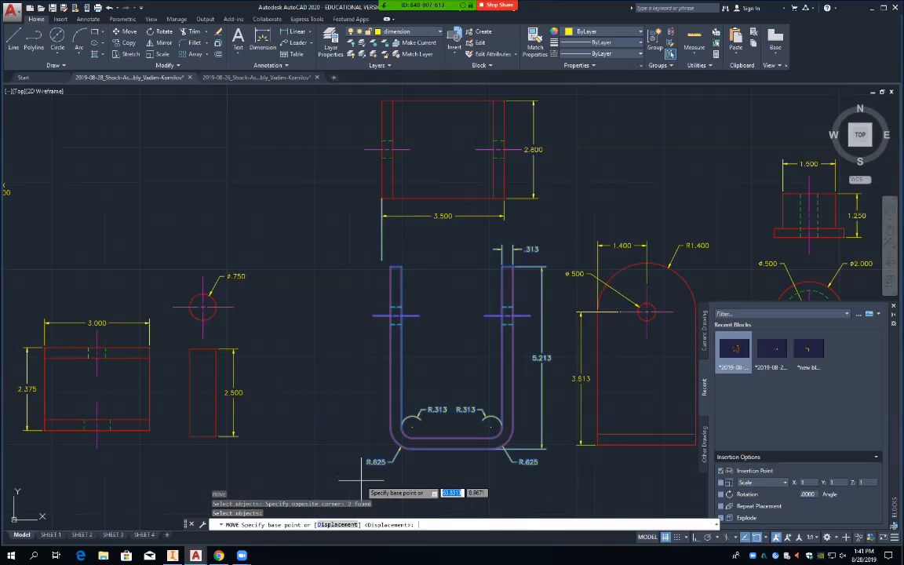
left_click(391, 264)
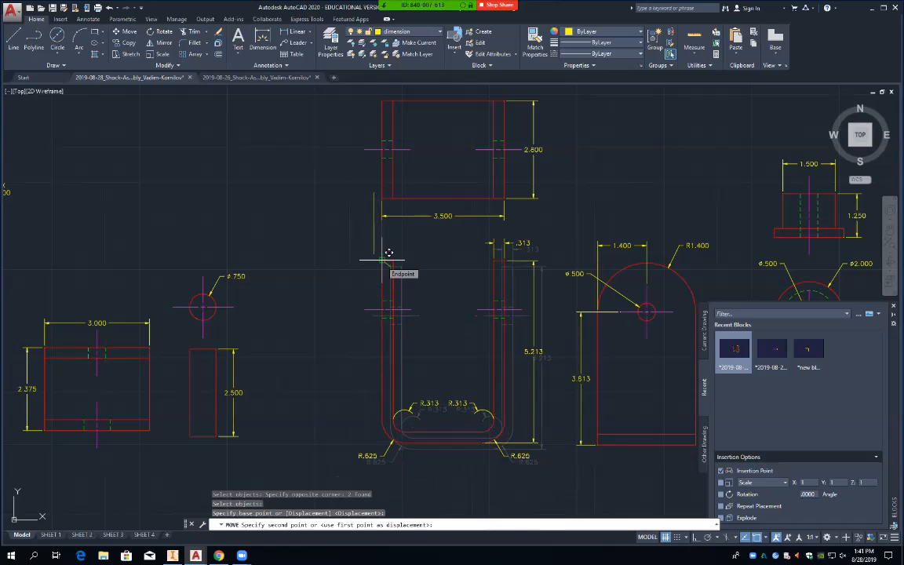
left_click(388, 253)
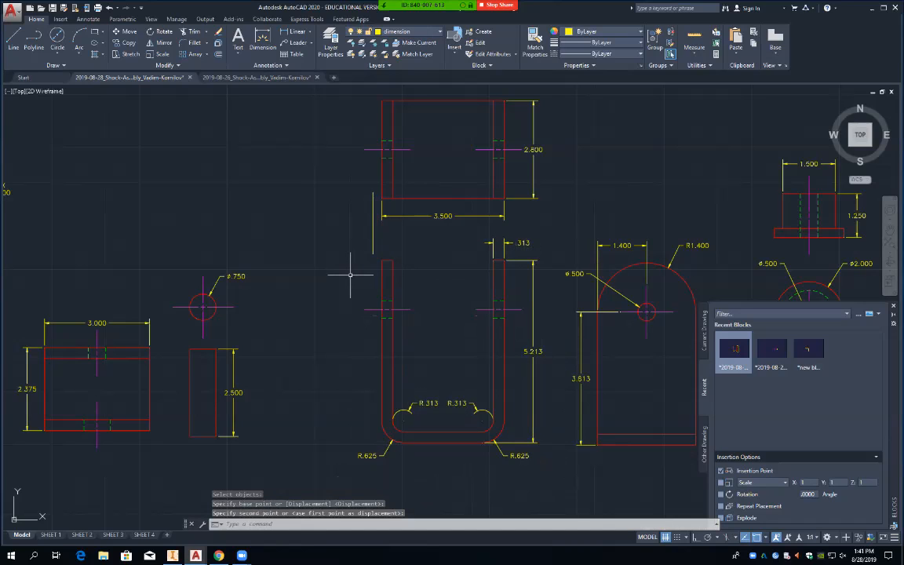
Erase the vertical guide line beside the U-support and the 3.500-wide view.
key("Return")
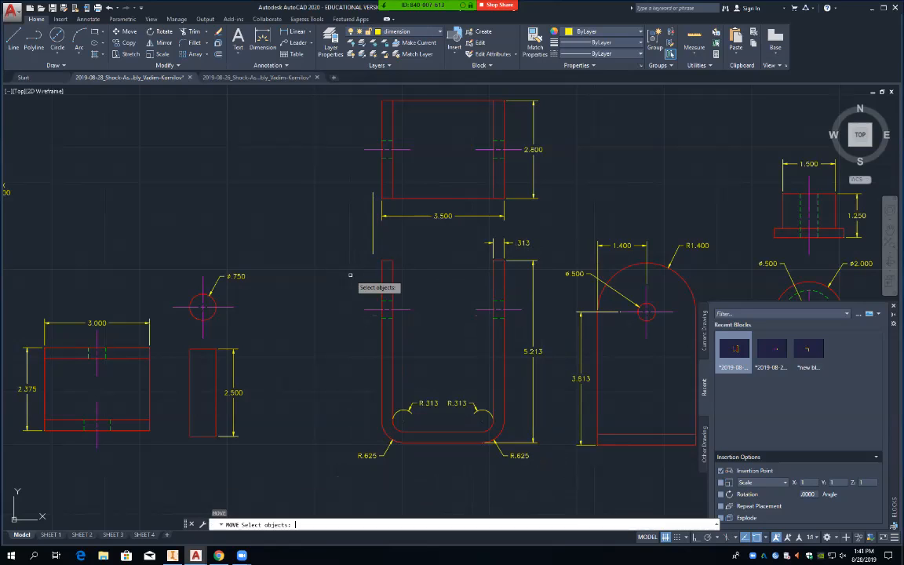
key("Return")
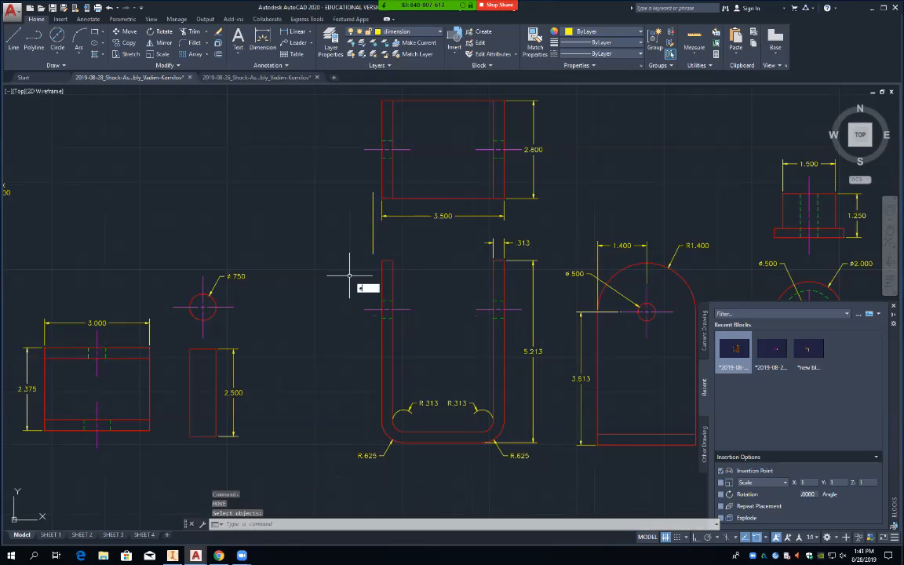
type("e")
key("Return")
left_click(372, 246)
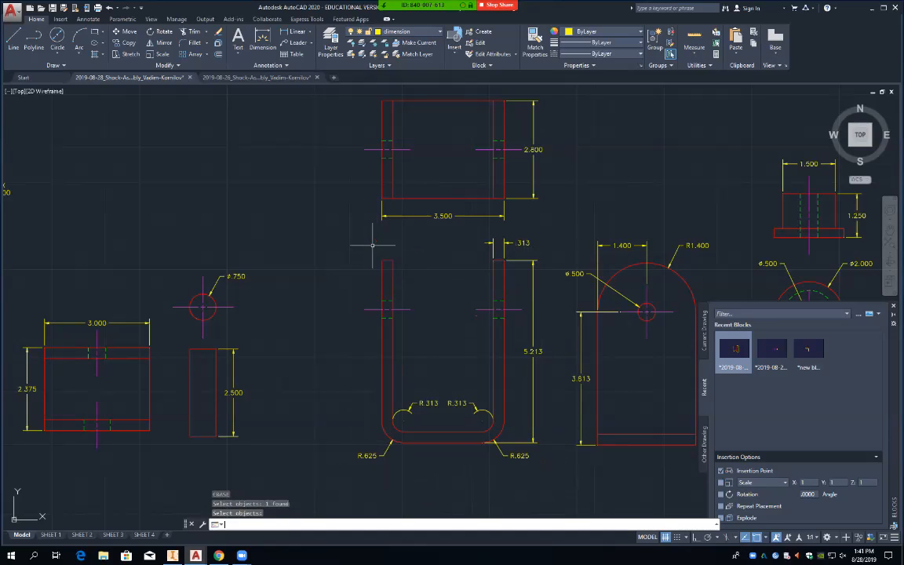
key("Return")
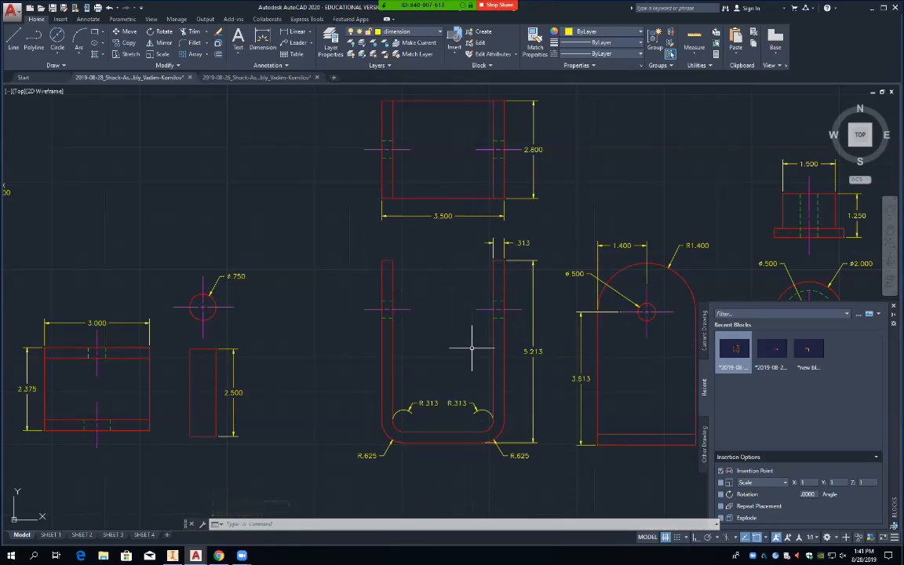
Draw a guide line from the U-support's upper-right outer corner to a point above the arched side view's hole centre.
key("Return")
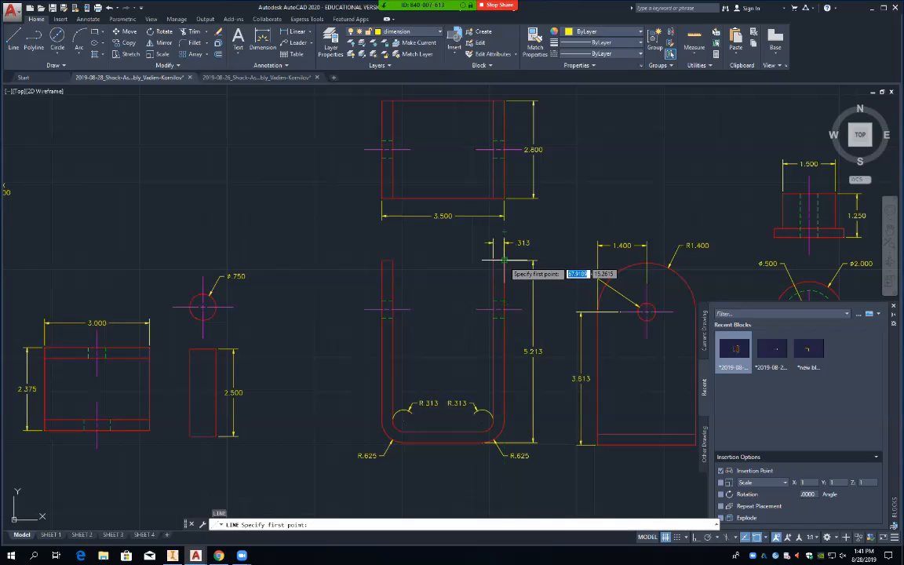
left_click(503, 260)
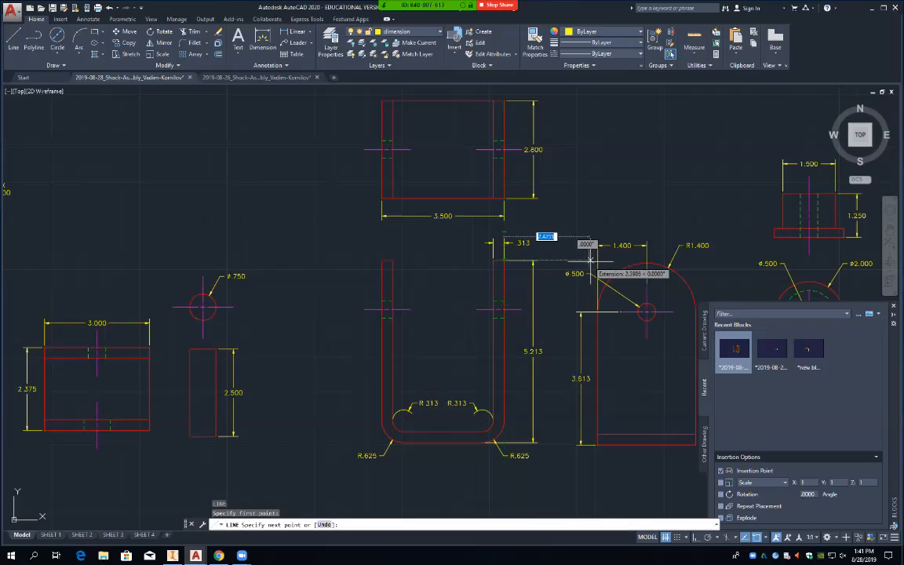
left_click(647, 260)
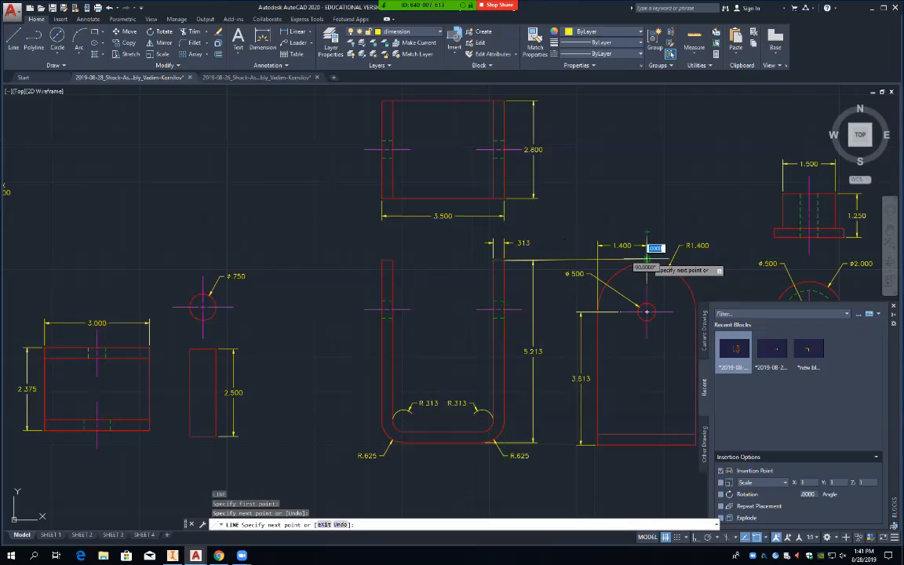
key("Return")
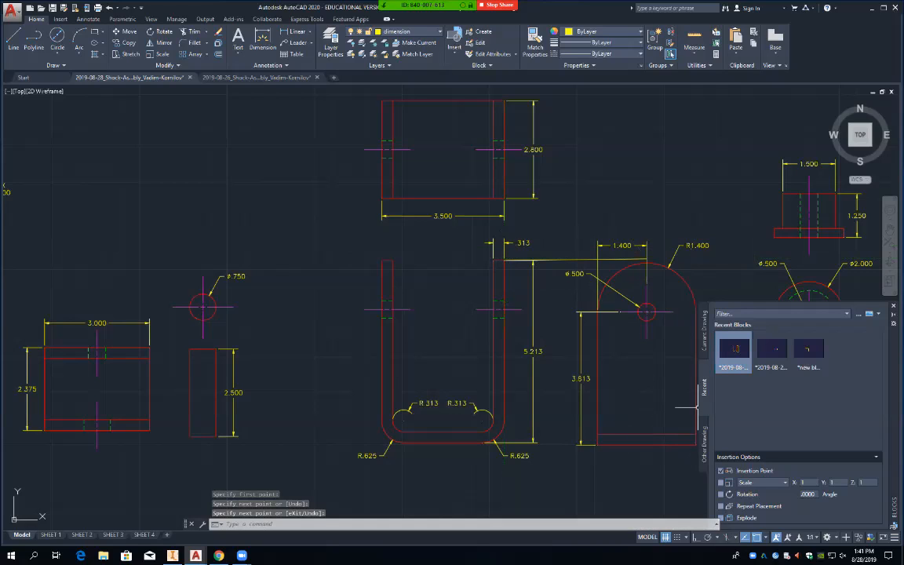
Move the arched side view with its dimensions so the top quadrant of its arc meets the guide line's end.
type("m")
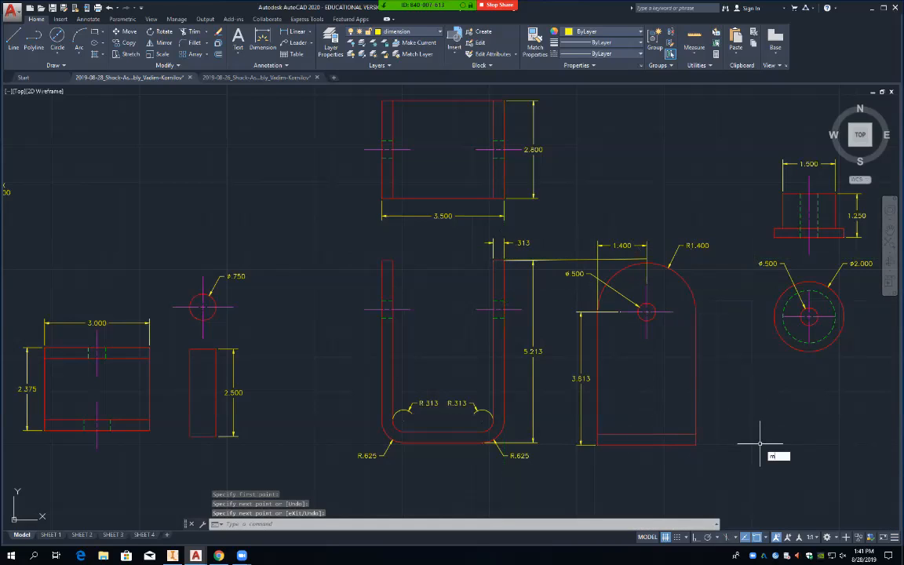
key("Return")
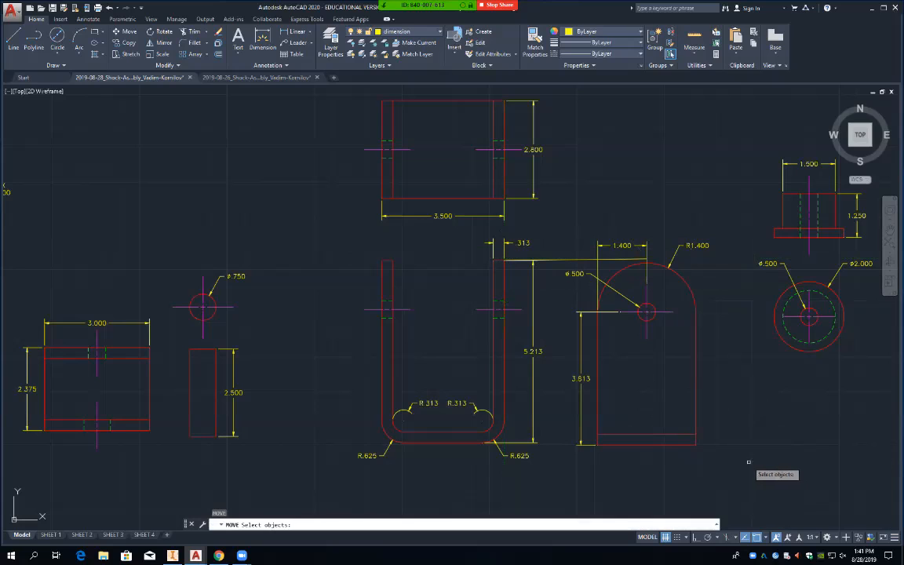
left_click(563, 227)
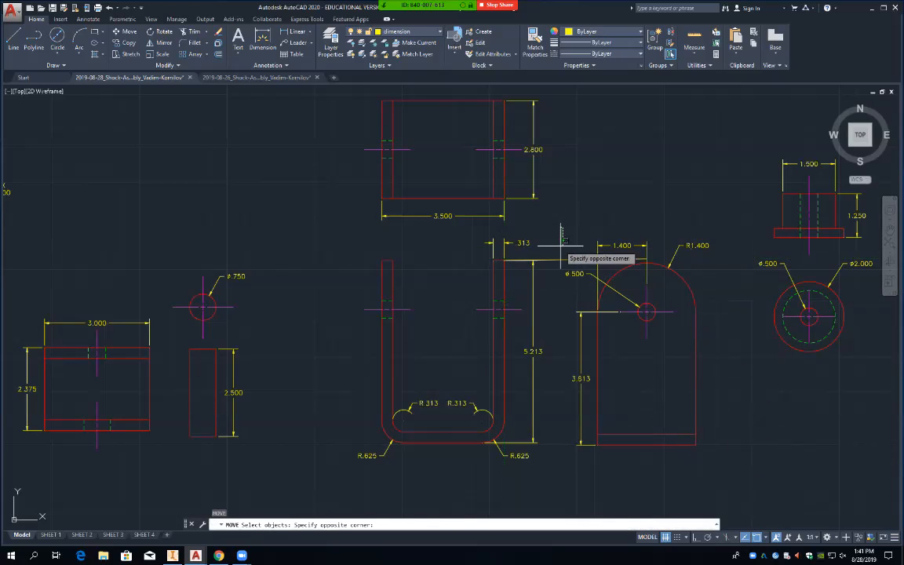
left_click(725, 461)
key("Return")
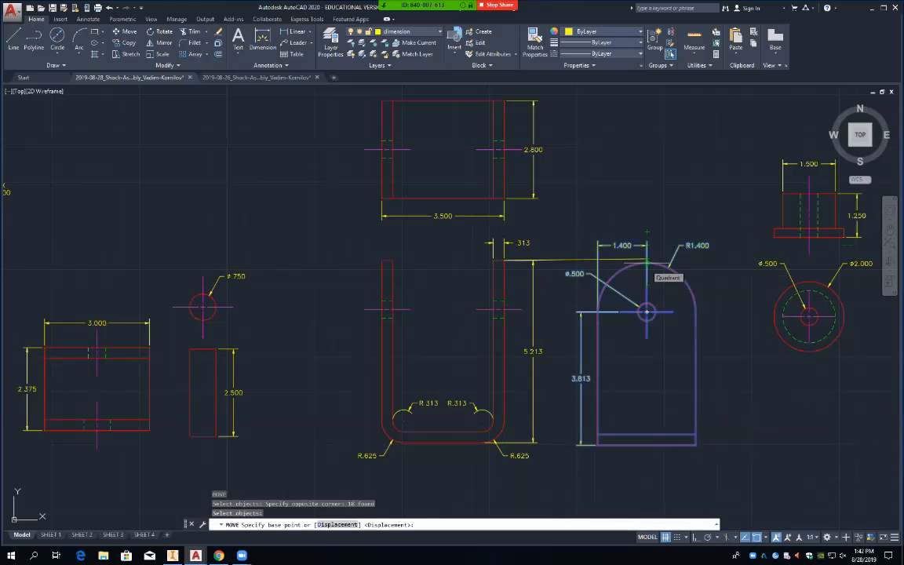
scroll(646, 264, "up", 6)
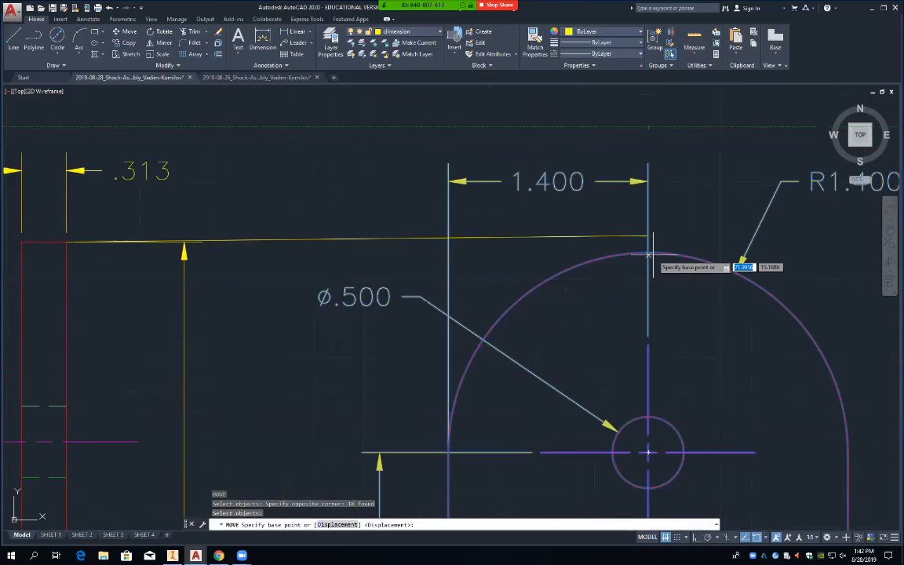
left_click(655, 246)
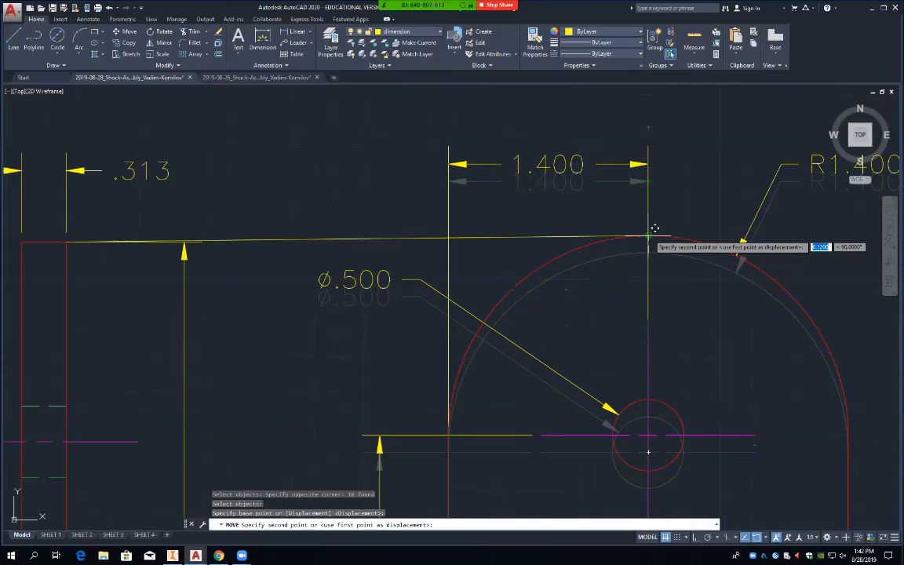
left_click(655, 228)
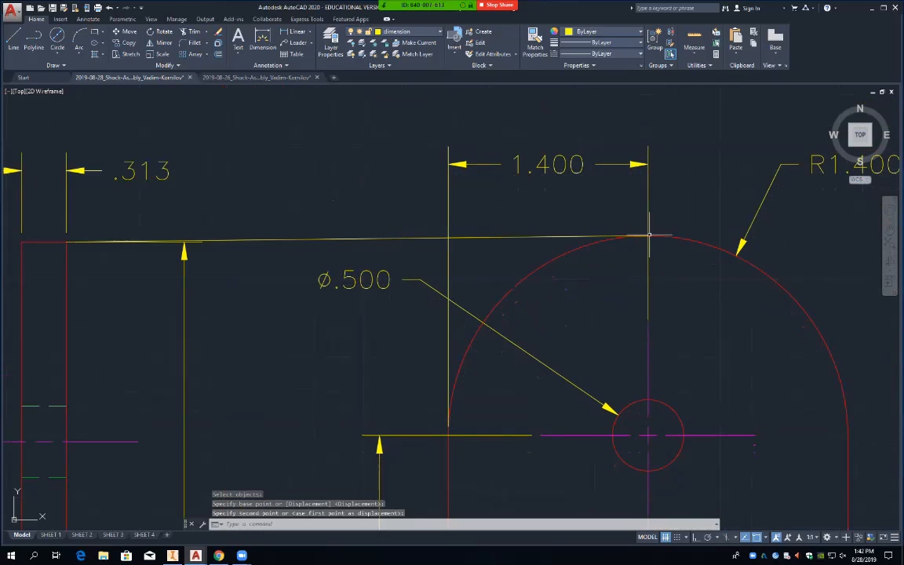
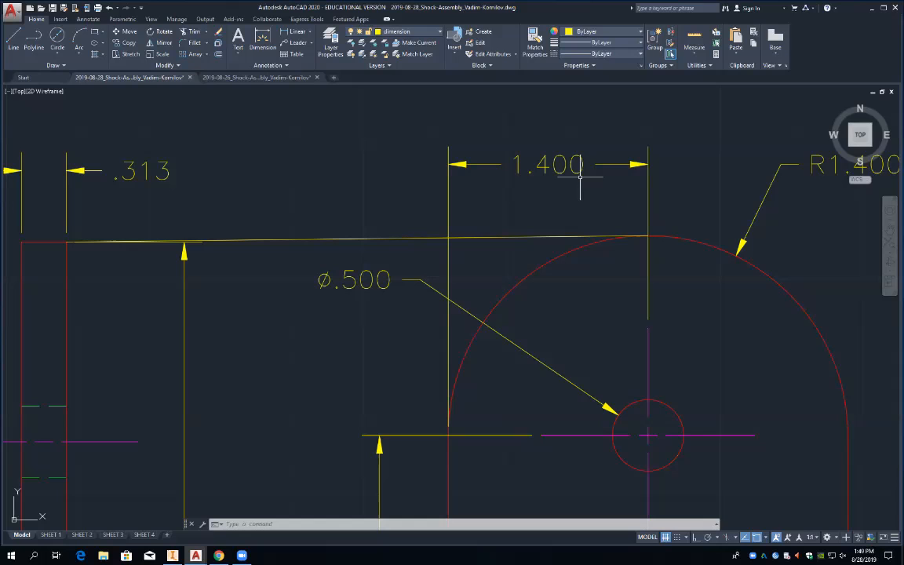
Erase the guide line between the U-support and the arched side view.
scroll(541, 190, "down", 5)
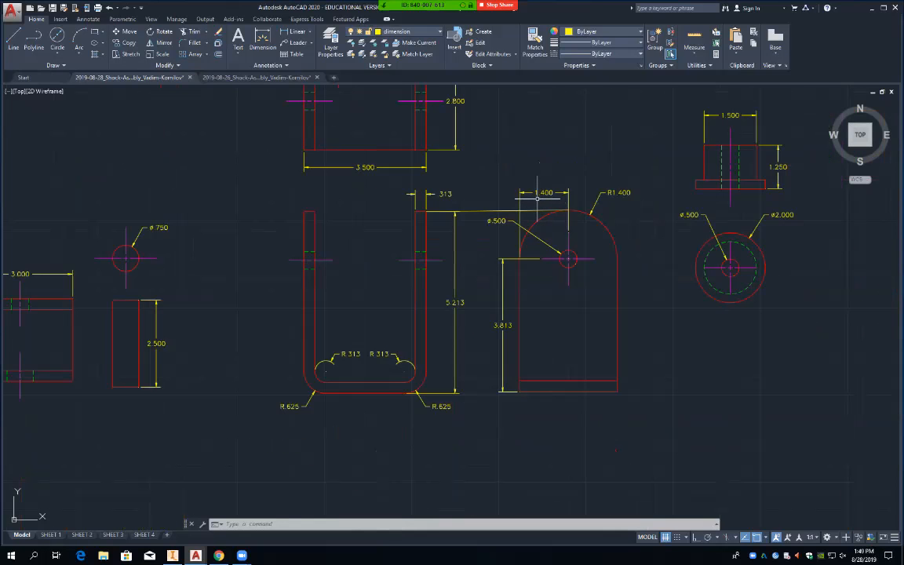
scroll(540, 191, "down", 2)
scroll(536, 200, "up", 5)
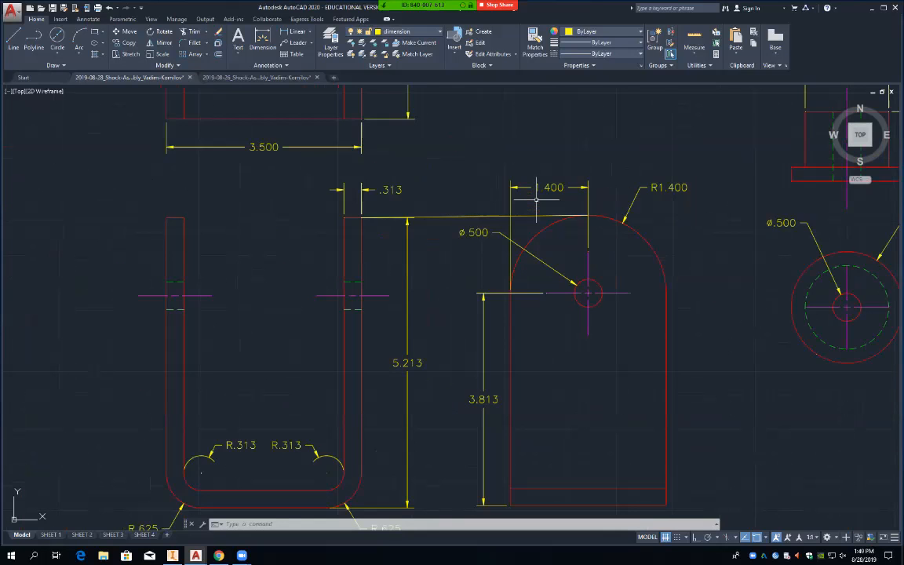
left_click(446, 217)
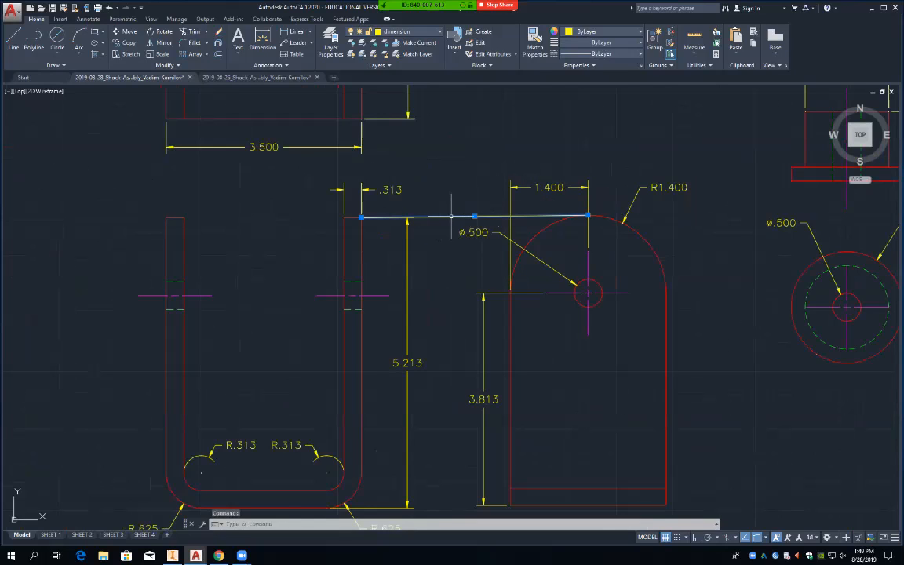
key("Delete")
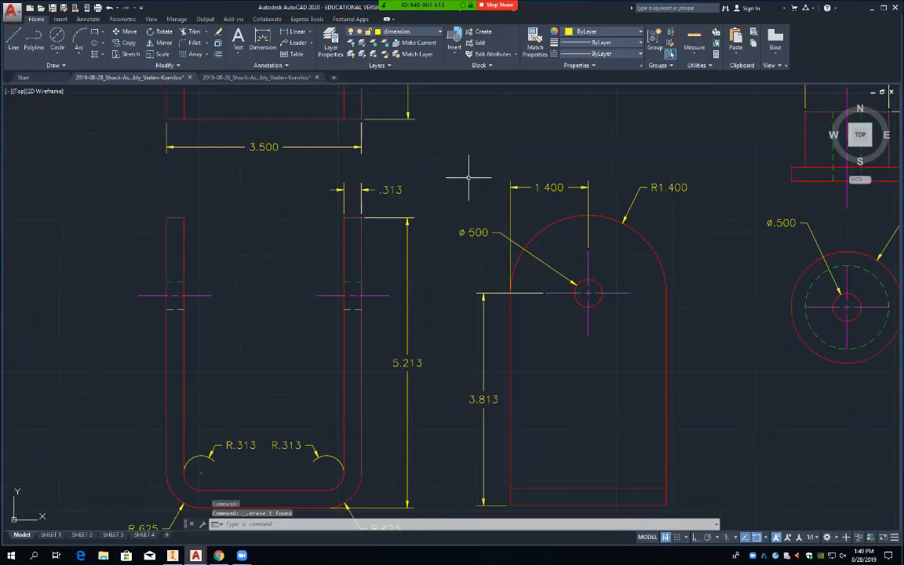
Open the SHEET 2 layout and activate model space inside its viewport.
scroll(477, 203, "down", 4)
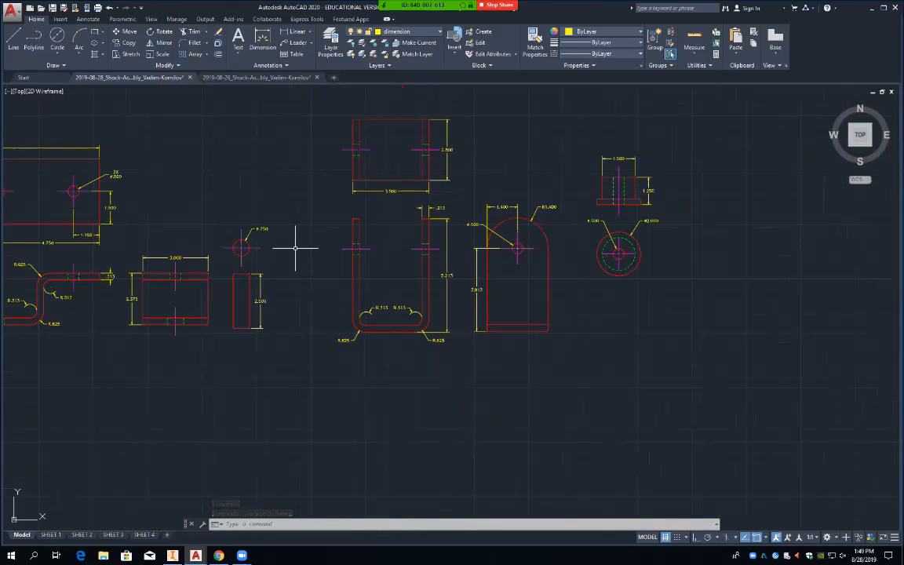
middle_click_drag(315, 237, 533, 306)
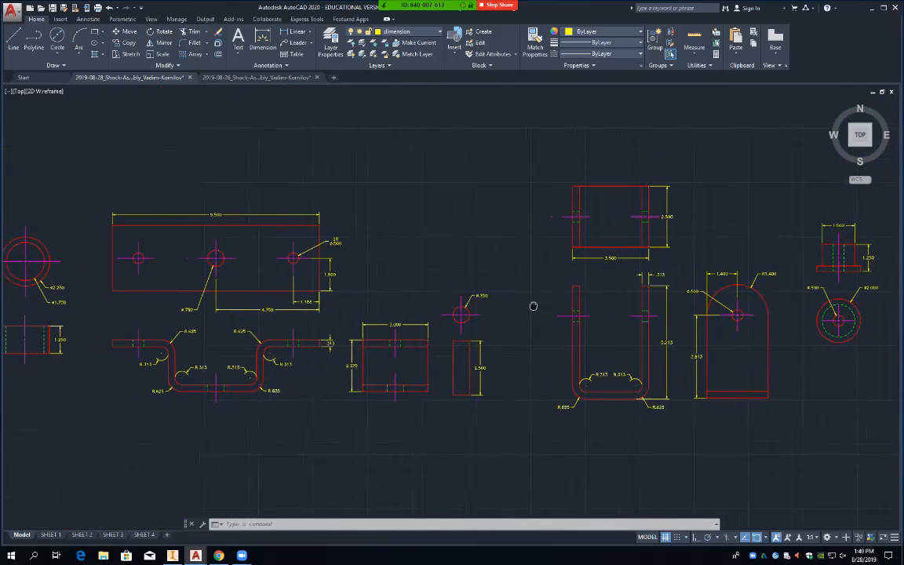
middle_click_drag(417, 262, 749, 241)
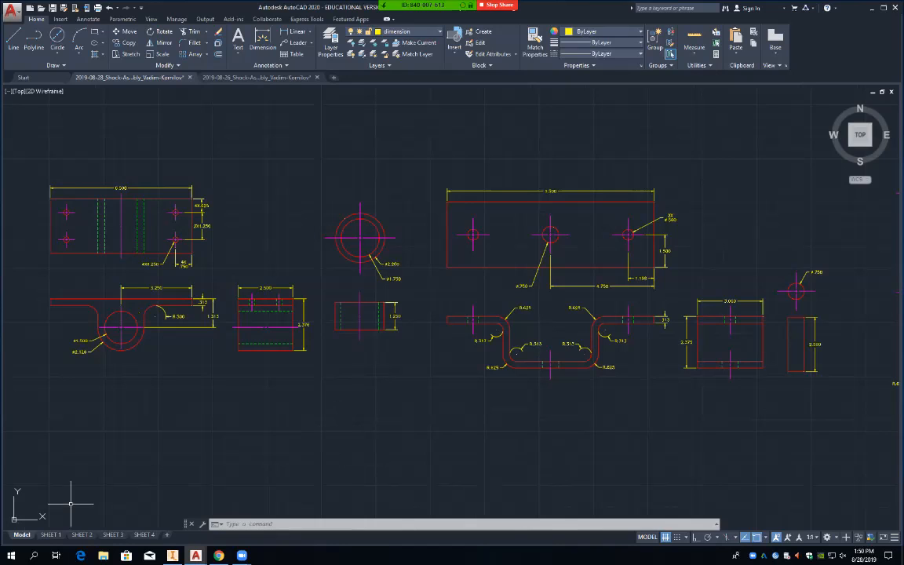
left_click(50, 535)
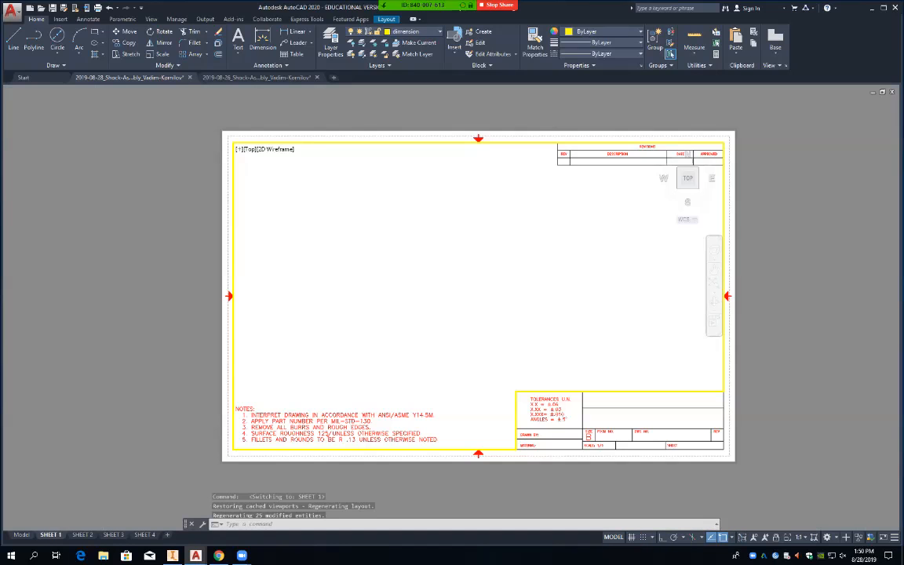
left_click(81, 535)
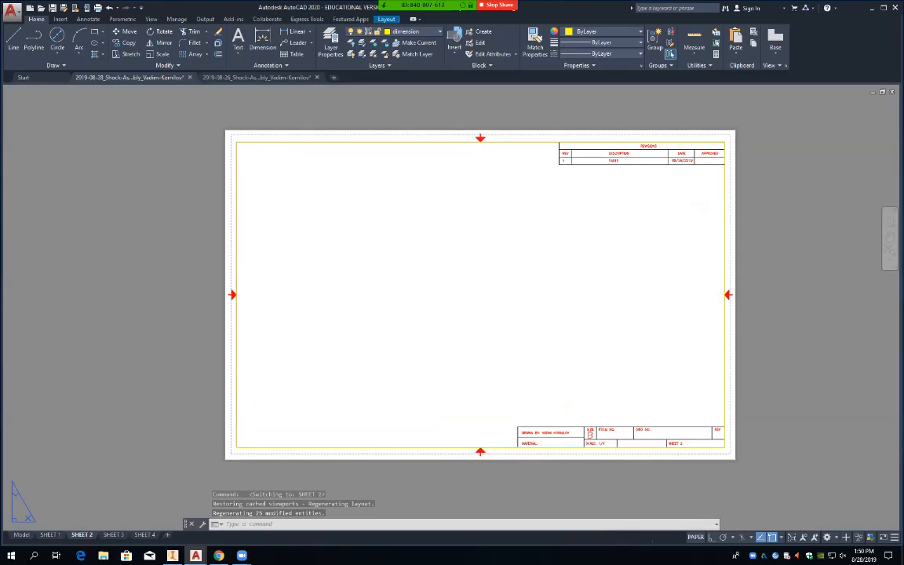
left_click(695, 537)
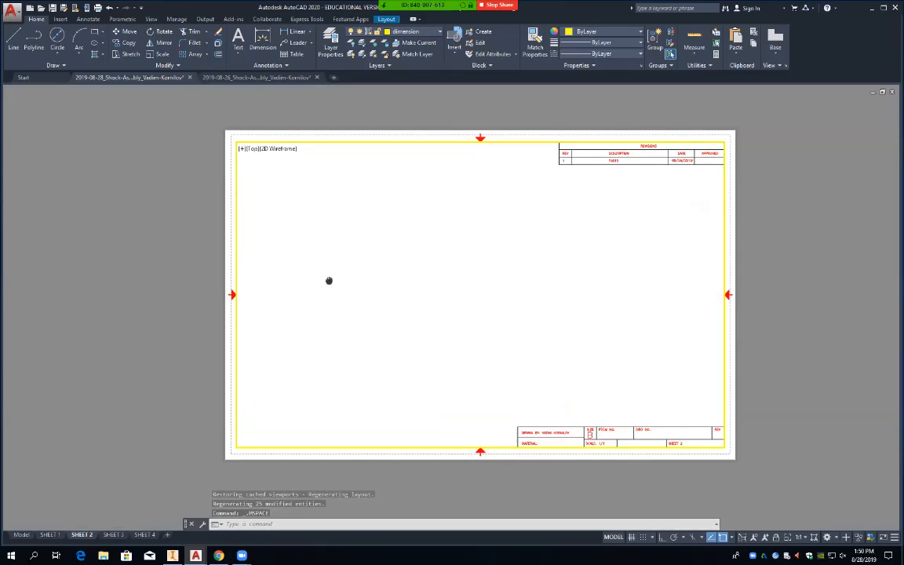
Set the SHEET 2 viewport scale to 1:1 and frame the complete 6.500-wide bracket views inside the border.
scroll(416, 292, "down", 14)
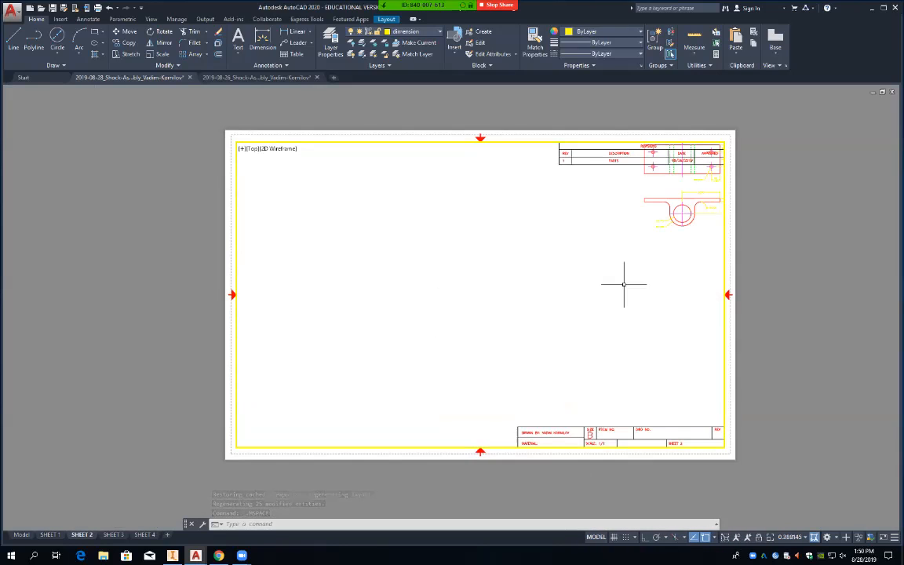
mouse_move(670, 244)
middle_mouse_down()
mouse_move(508, 345)
mouse_move(398, 346)
middle_mouse_up()
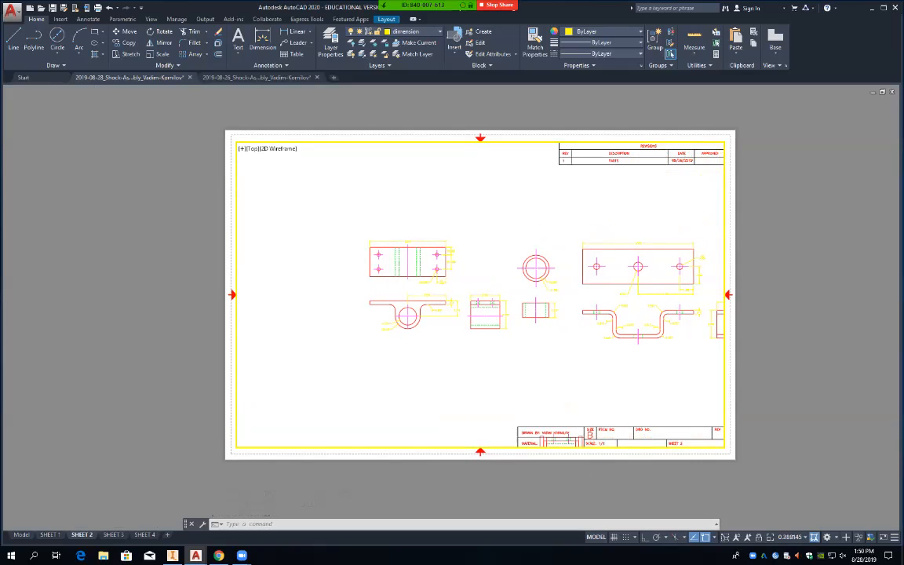
scroll(398, 341, "up", 2)
mouse_move(480, 337)
middle_mouse_down()
mouse_move(468, 364)
mouse_move(413, 364)
middle_mouse_up()
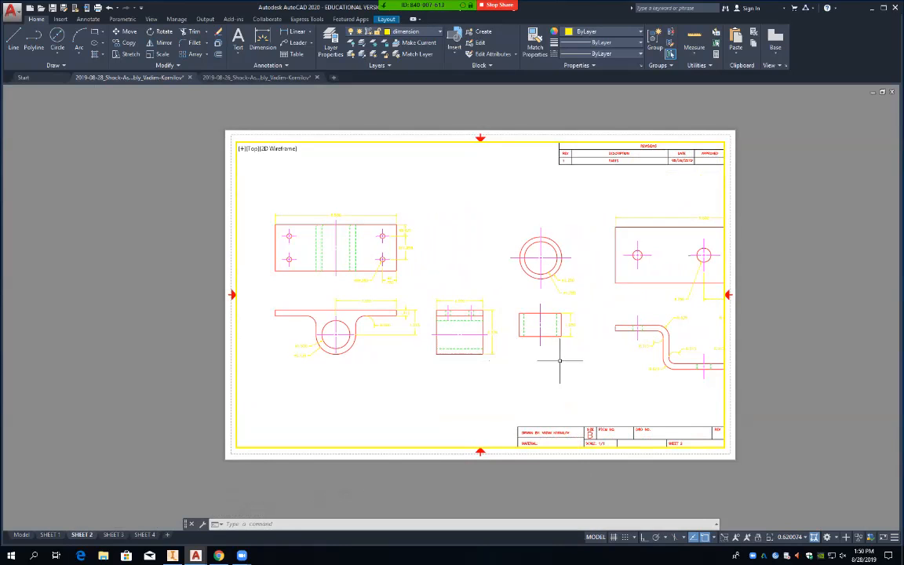
scroll(560, 360, "up", 2)
scroll(559, 360, "down", 2)
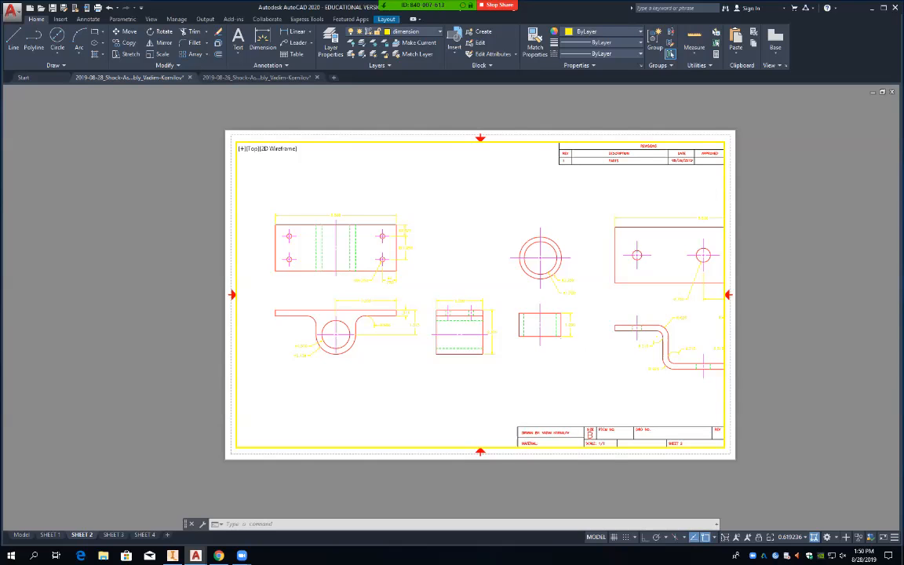
left_click(789, 537)
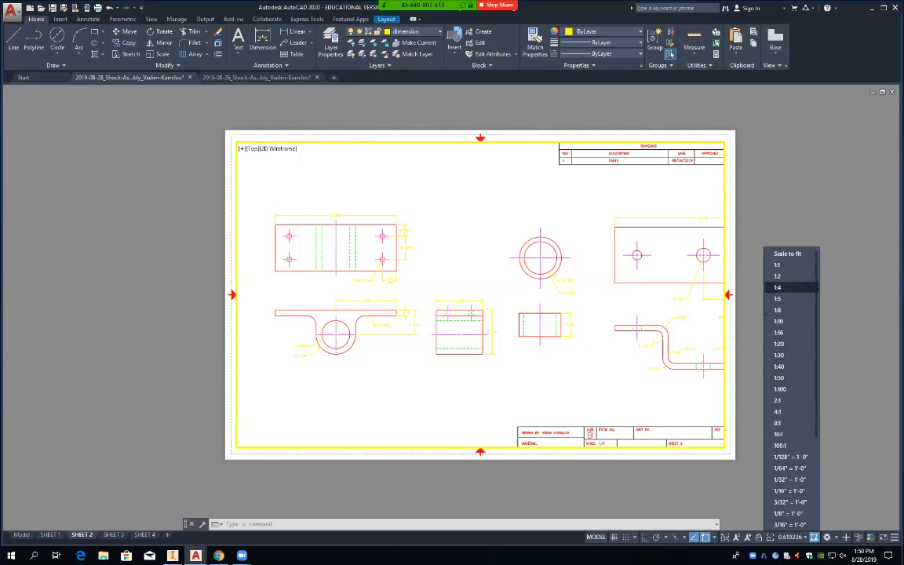
left_click(778, 264)
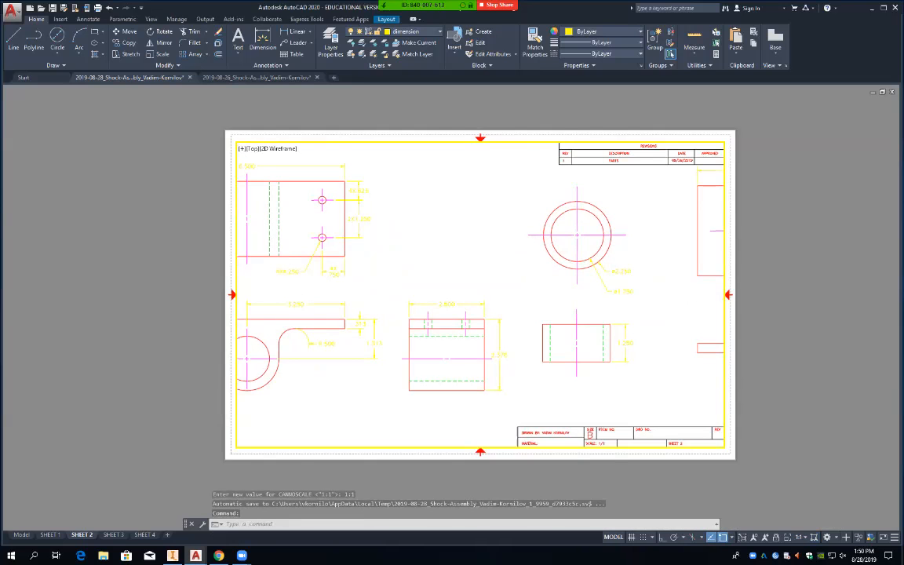
middle_click_drag(384, 254, 480, 254)
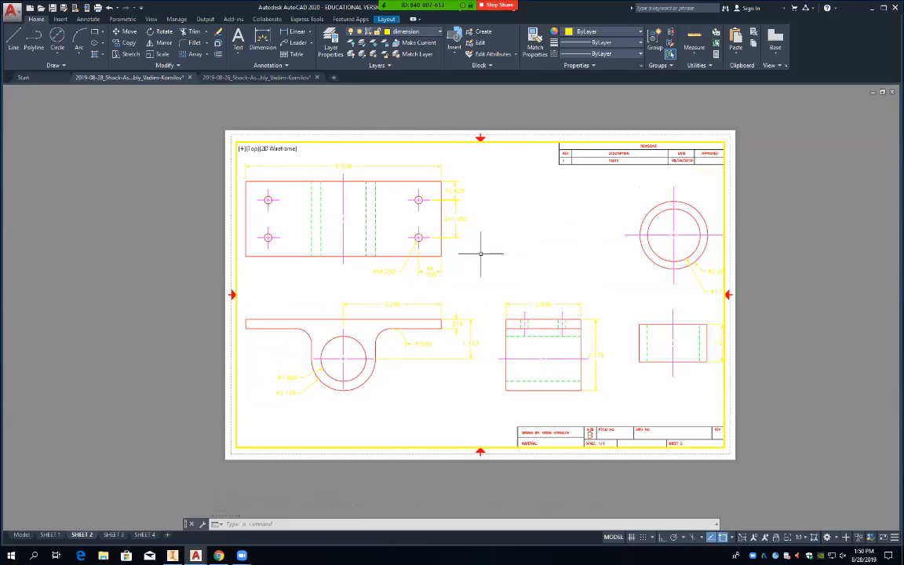
Move the bracket's side view with its dimensions horizontally about 0.52 units toward the front view, with Ortho on.
type("M")
key("Return")
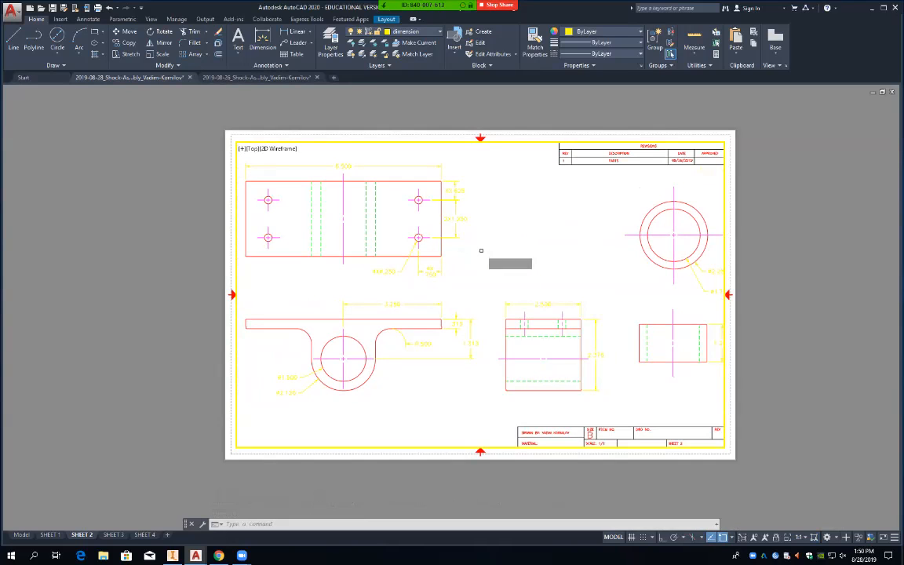
left_click(489, 289)
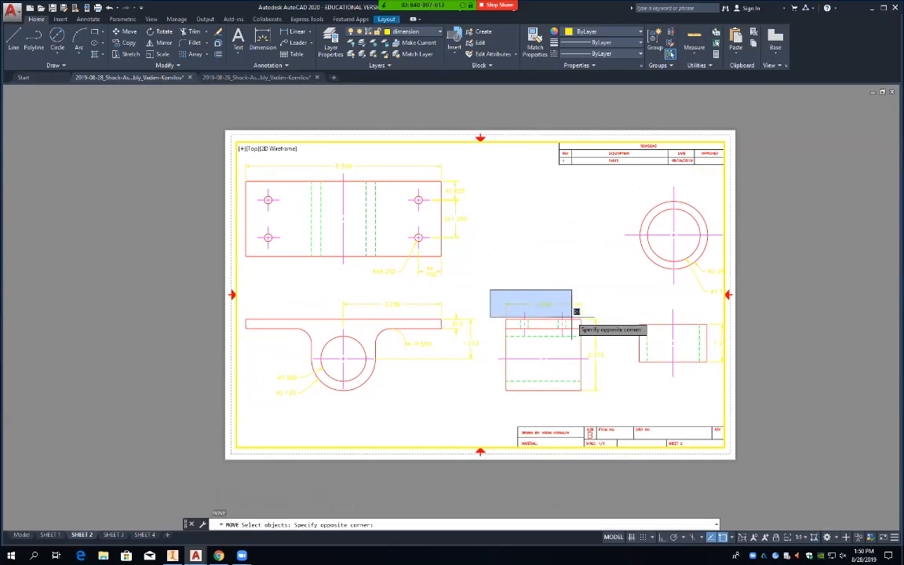
left_click(615, 410)
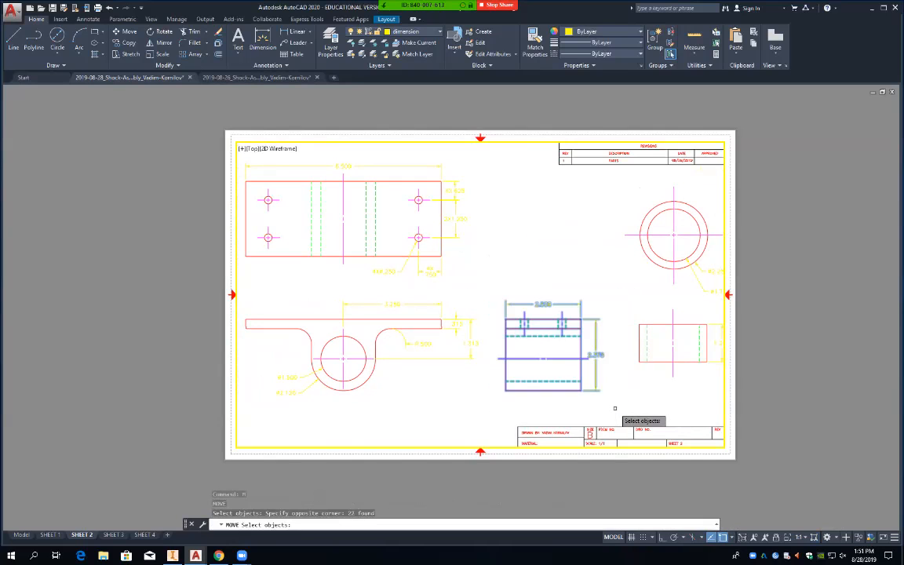
key("F8")
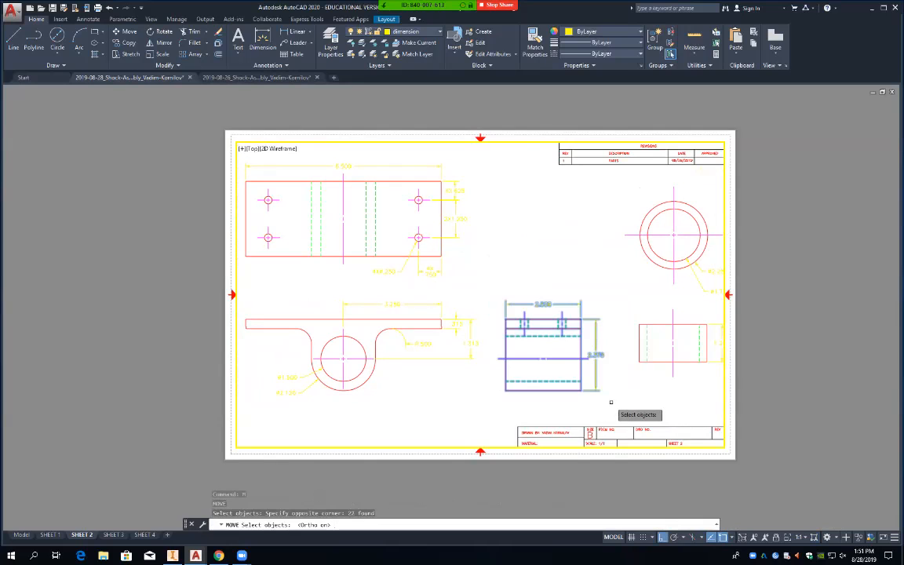
key("Return")
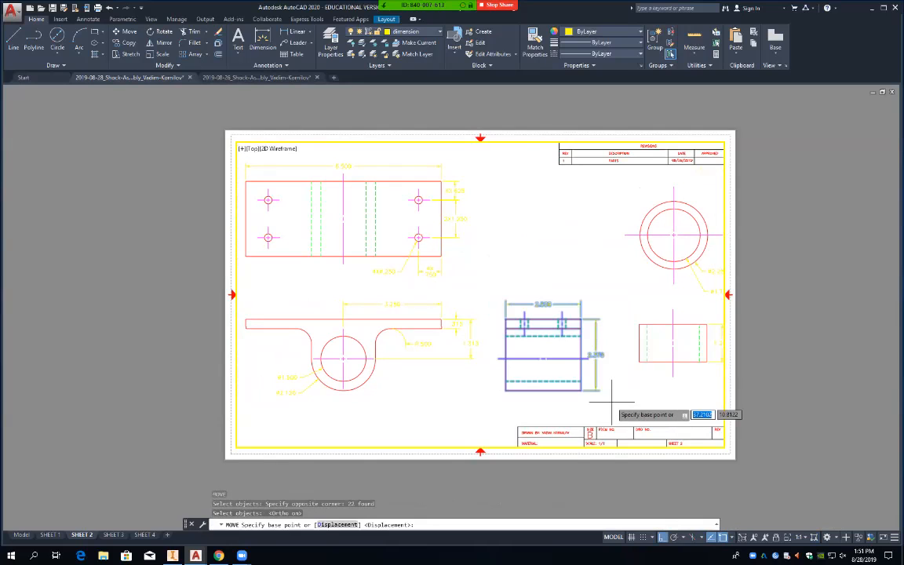
left_click(612, 402)
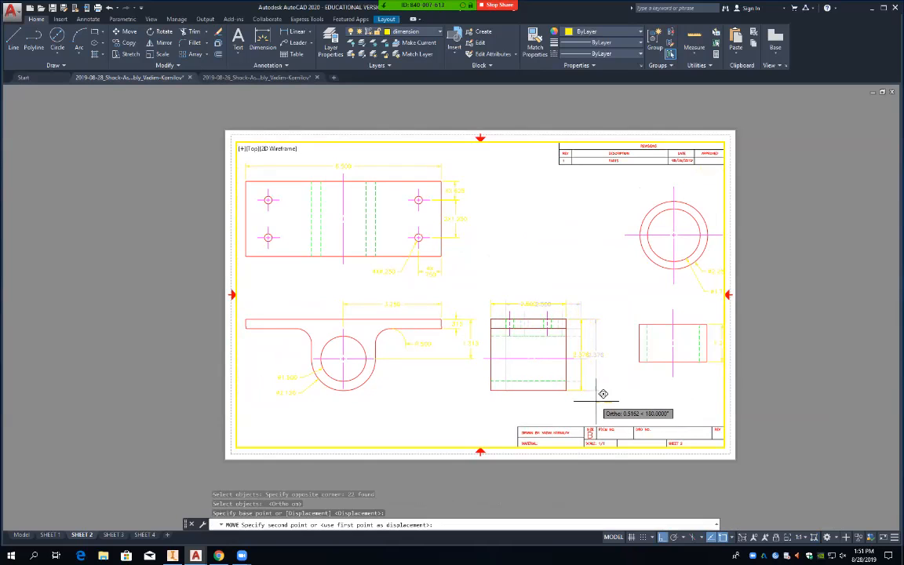
left_click(596, 400)
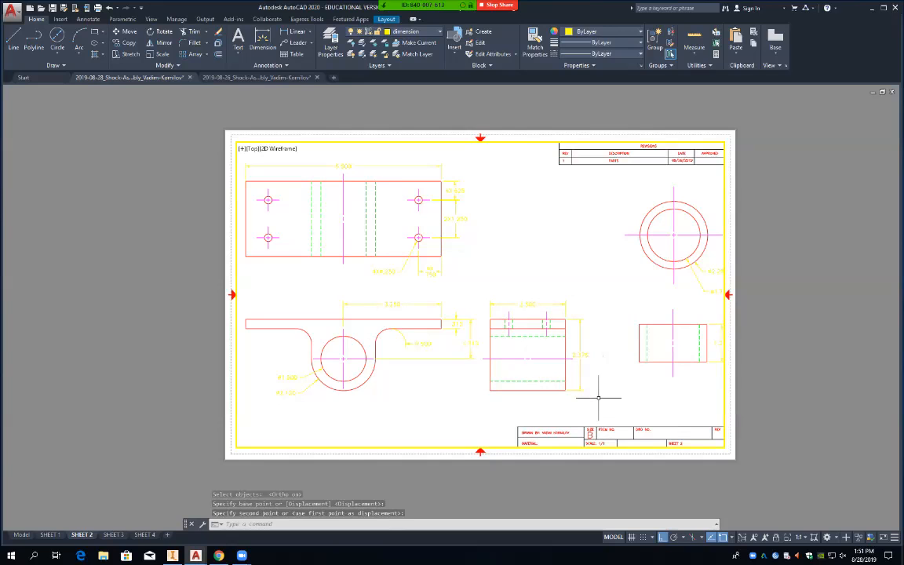
Move both ring views with their dimensions horizontally about 1.3 units toward the bracket's side view and fit all views inside the SHEET 2 border.
type("m")
key("Return")
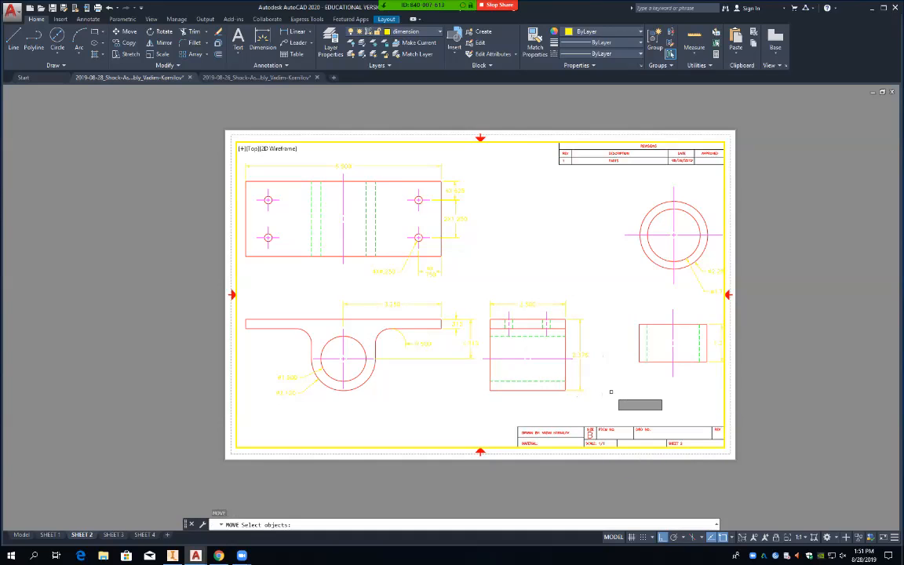
left_click(617, 171)
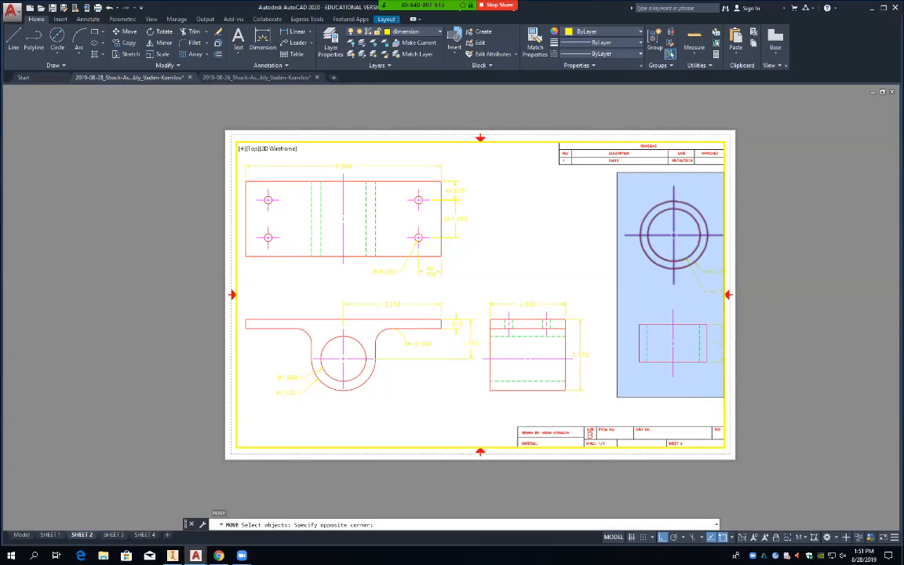
middle_click_drag(642, 313, 571, 315)
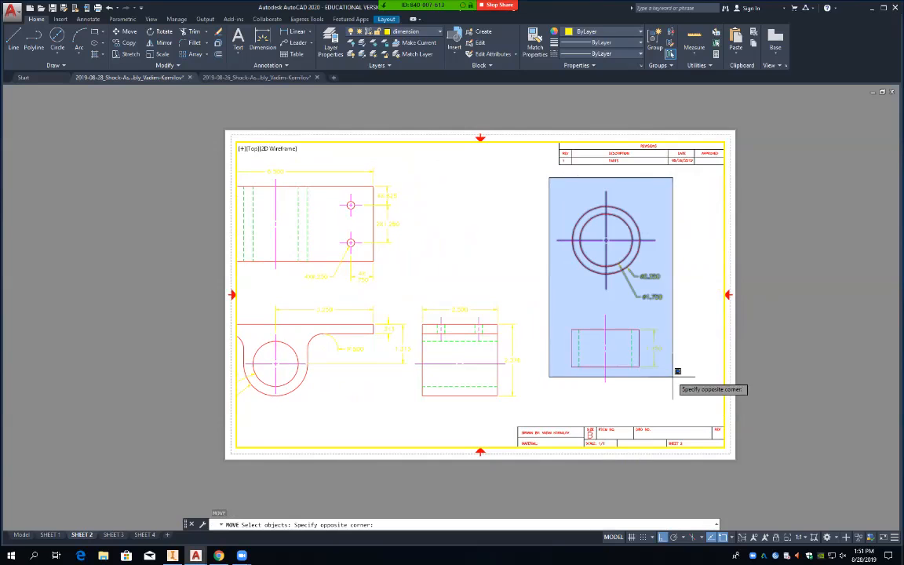
left_click(678, 394)
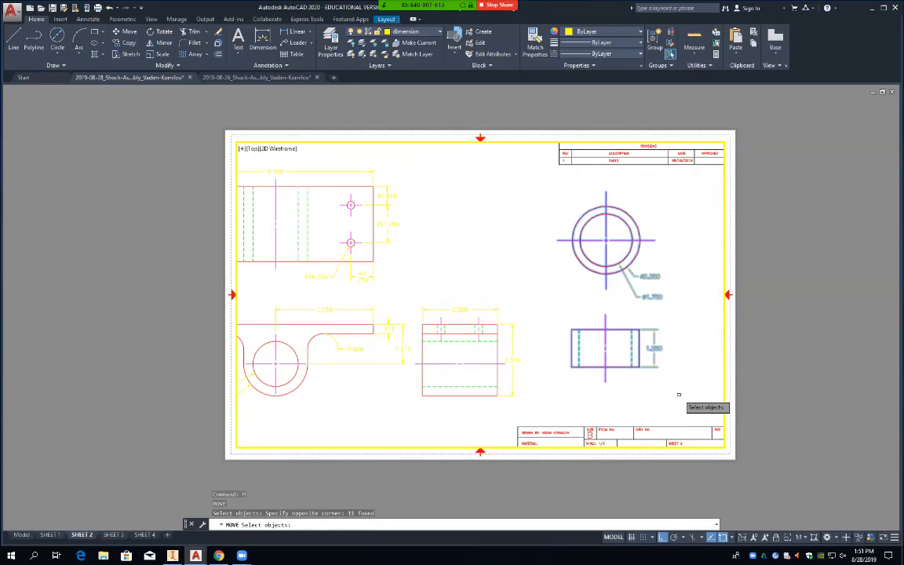
key("Return")
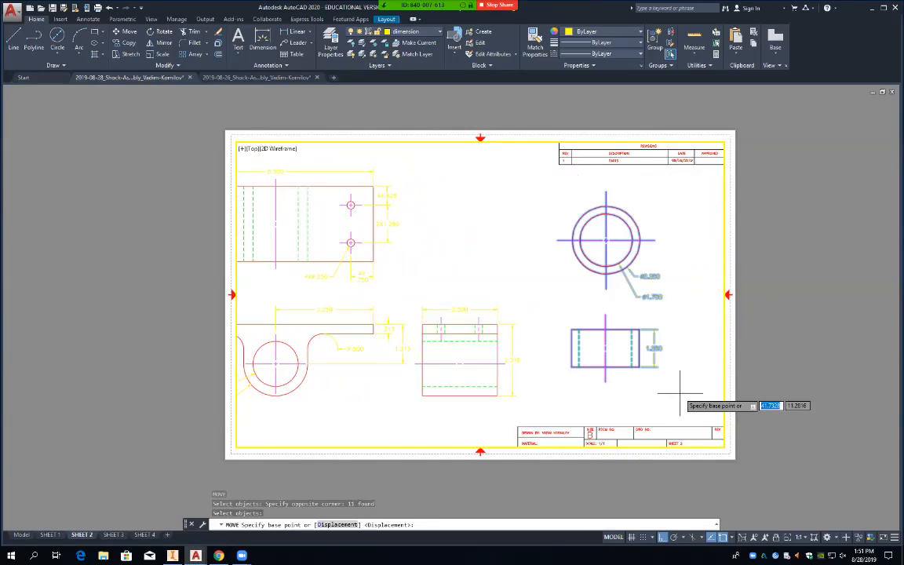
left_click(678, 388)
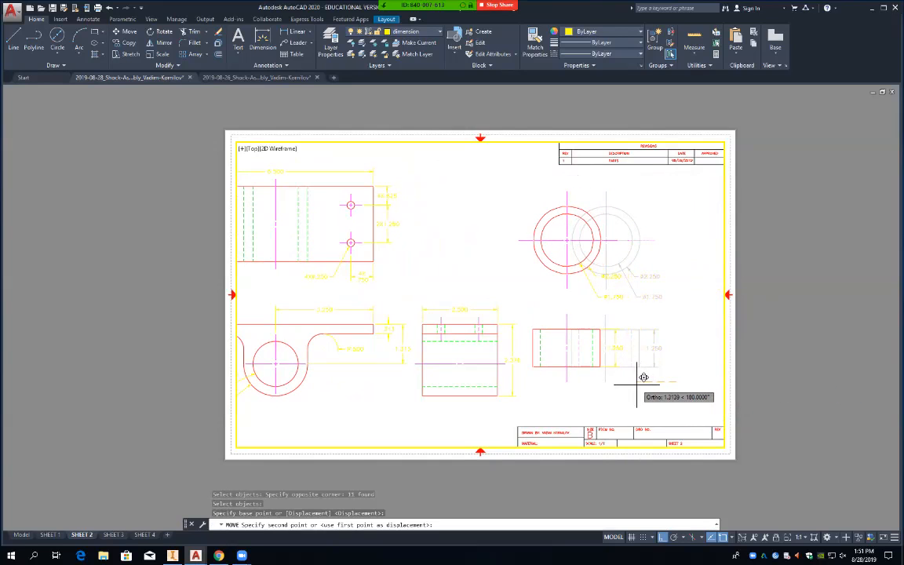
left_click(637, 384)
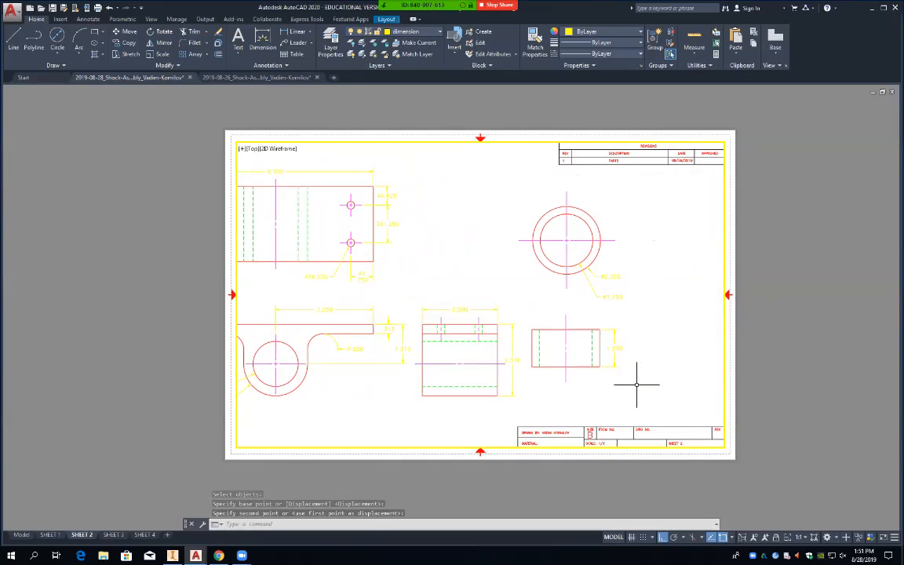
mouse_move(460, 268)
middle_mouse_down()
mouse_move(534, 278)
mouse_move(539, 270)
middle_mouse_up()
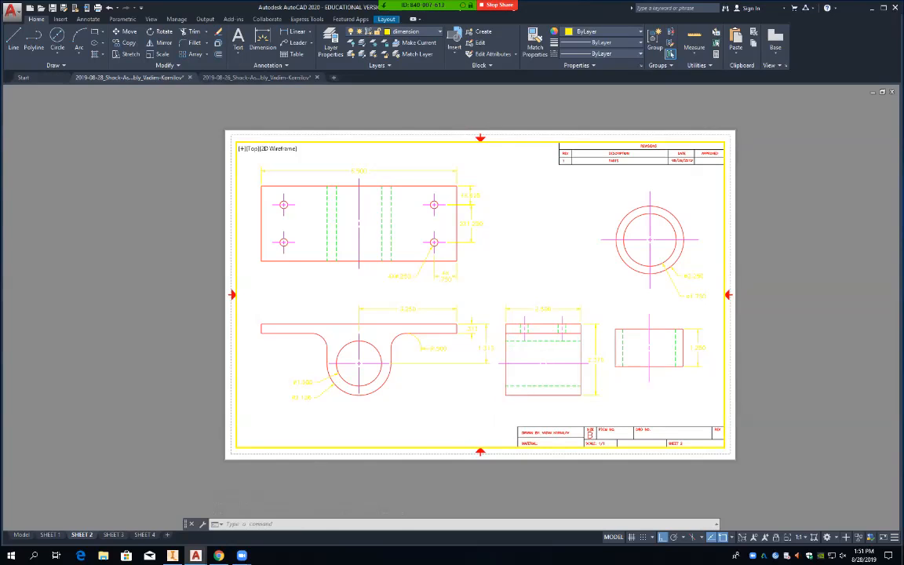
Open the SHEET 3 layout and activate model space inside its viewport.
left_click(113, 534)
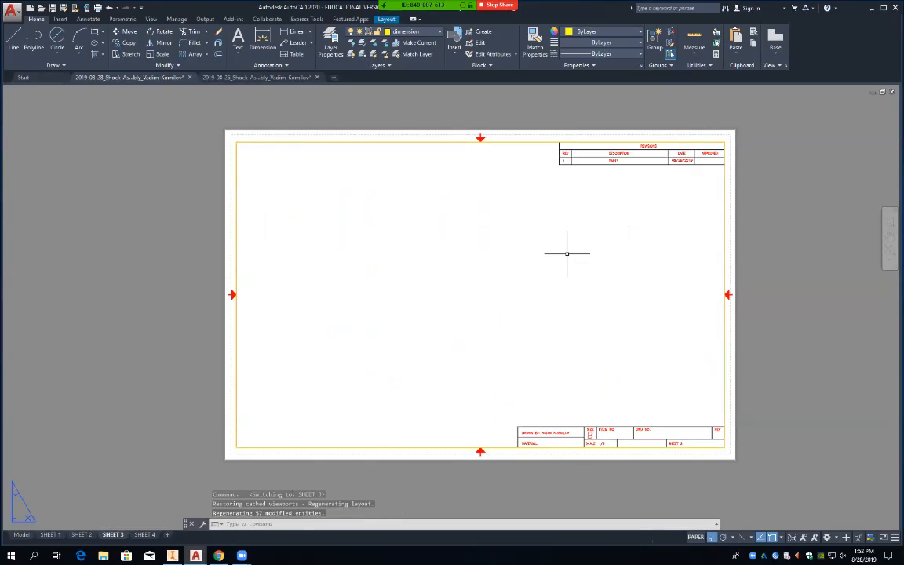
mouse_move(605, 212)
middle_mouse_down()
mouse_move(573, 265)
mouse_move(611, 209)
middle_mouse_up()
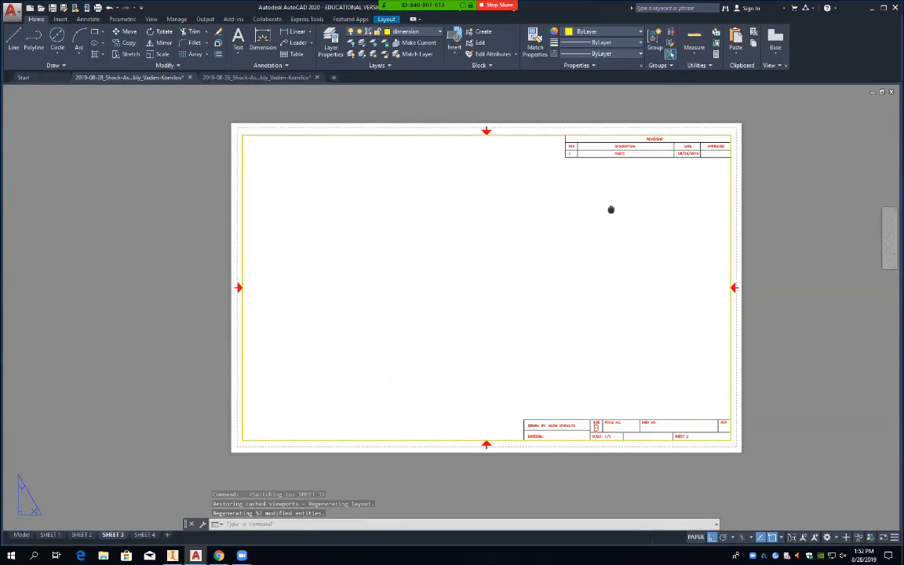
left_click(696, 536)
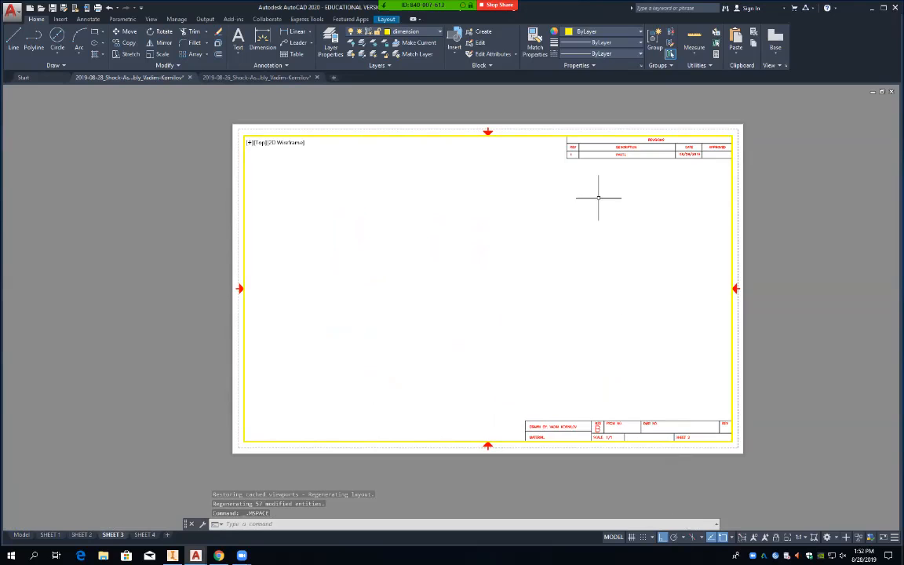
Frame the U-support views in the SHEET 3 viewport and set the viewport scale to 1:1.
scroll(541, 248, "down", 3)
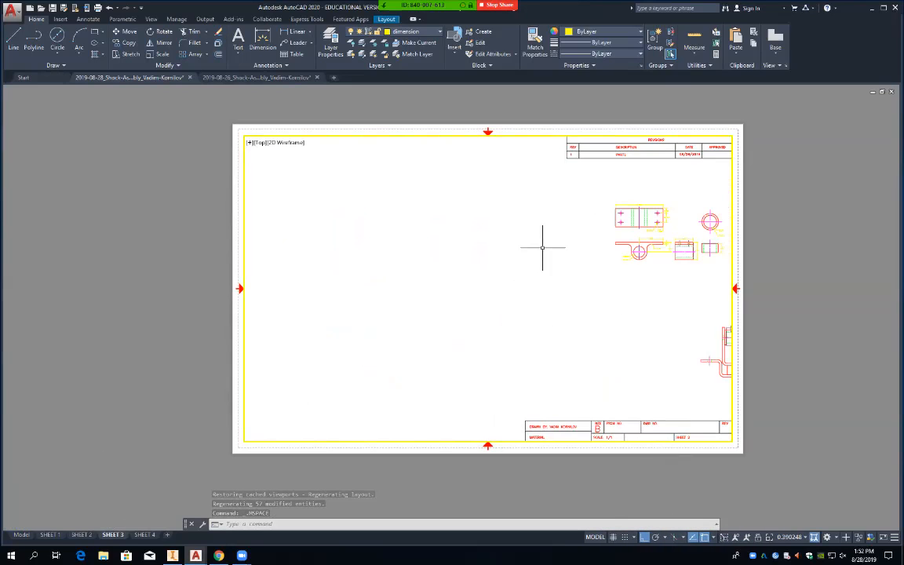
mouse_move(690, 268)
middle_mouse_down()
mouse_move(496, 316)
mouse_move(397, 311)
middle_mouse_up()
scroll(400, 312, "up", 4)
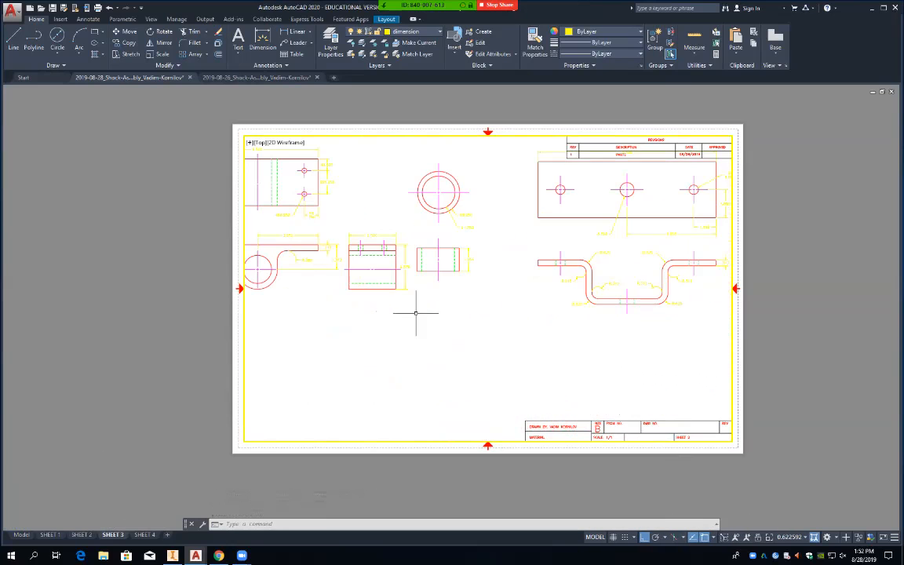
mouse_move(575, 330)
middle_mouse_down()
mouse_move(379, 350)
mouse_move(440, 373)
mouse_move(411, 399)
middle_mouse_up()
scroll(379, 345, "up", 2)
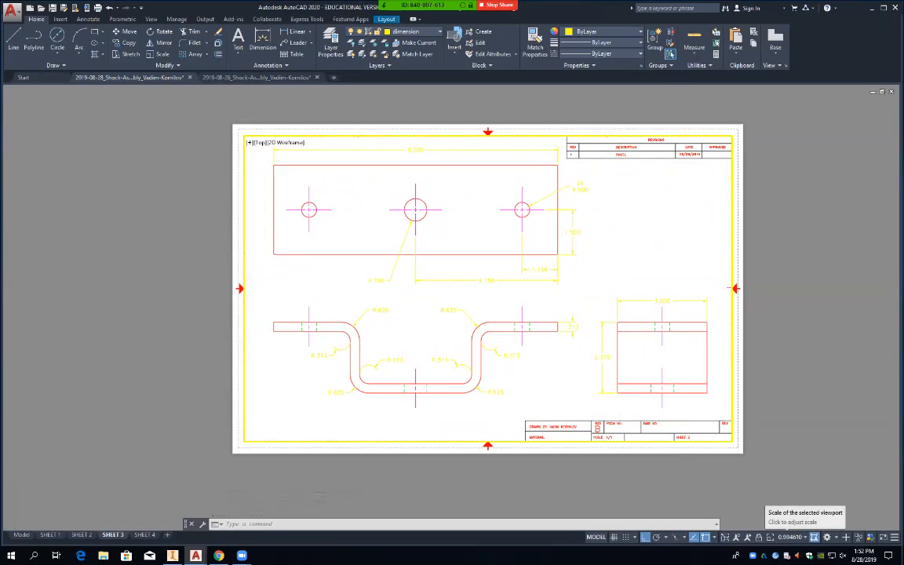
left_click(793, 537)
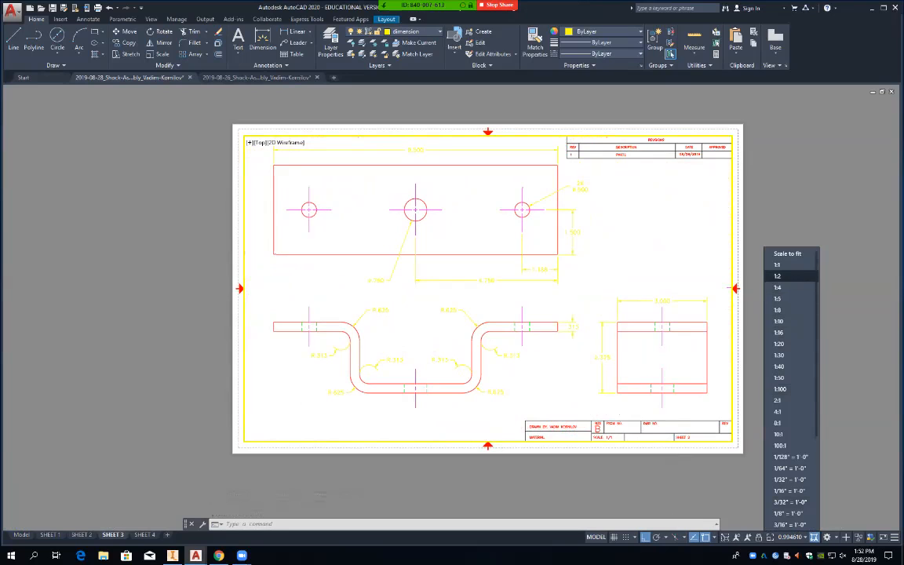
left_click(777, 265)
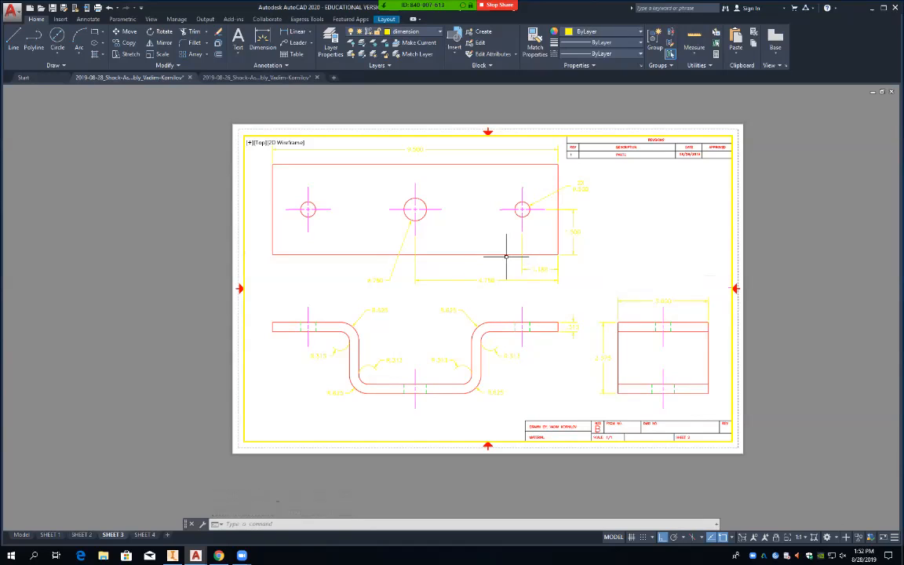
left_click_drag(531, 298, 526, 297)
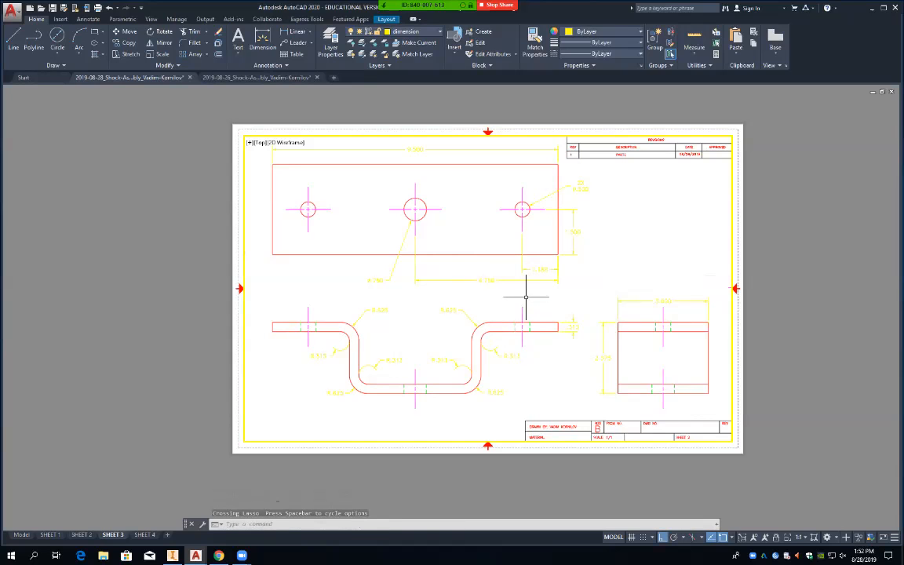
middle_click_drag(539, 293, 521, 302)
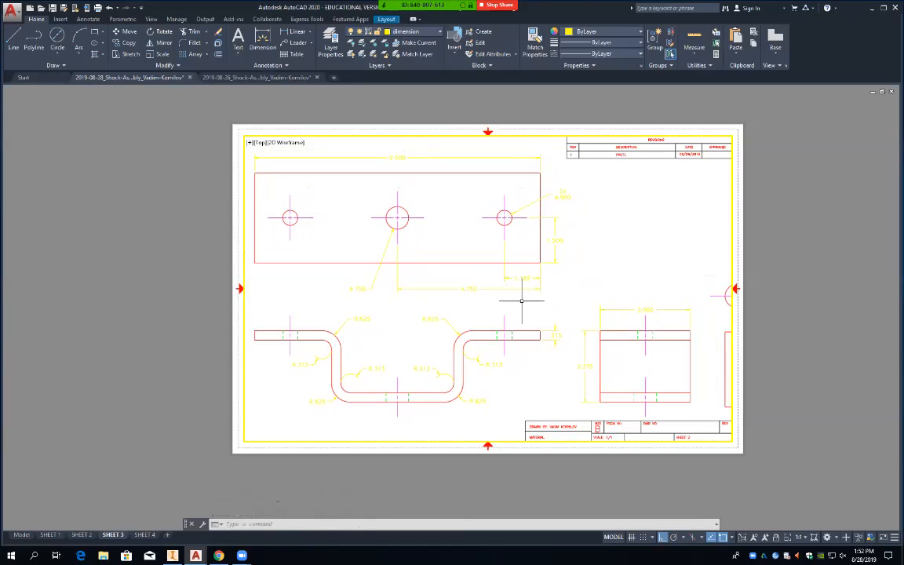
Move the pin's circle and rectangle views with their dimensions to the free space above the U-support's side view, with Ortho off.
middle_click_drag(521, 301, 466, 300)
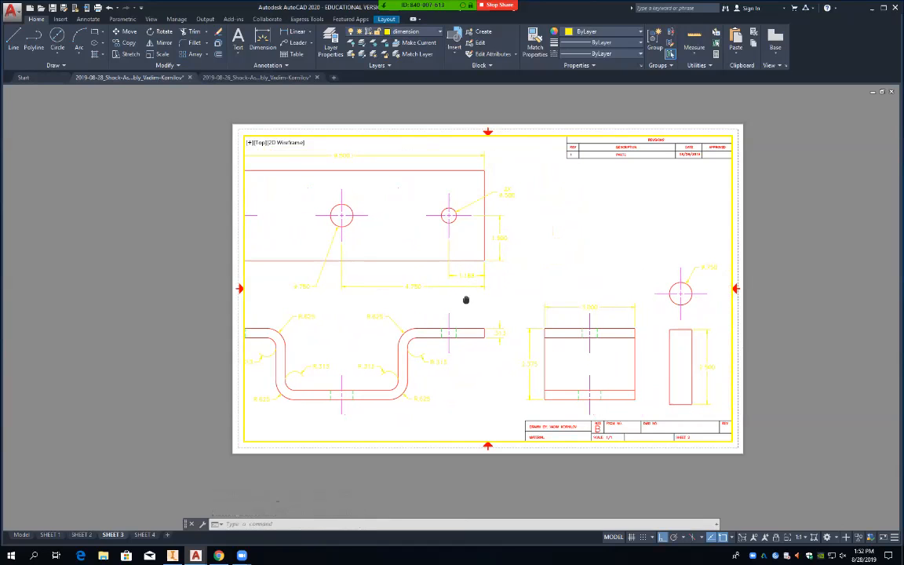
middle_click_drag(642, 276, 612, 281)
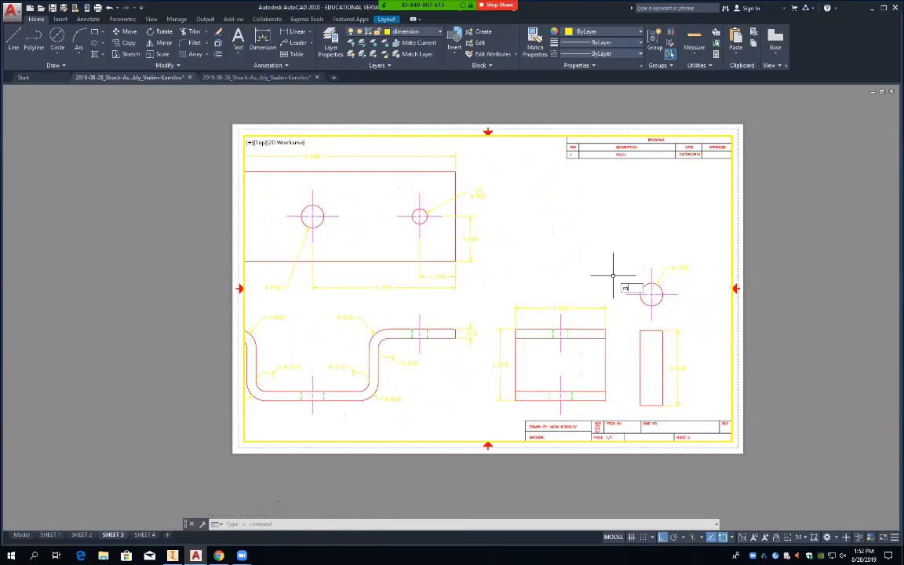
key("Return")
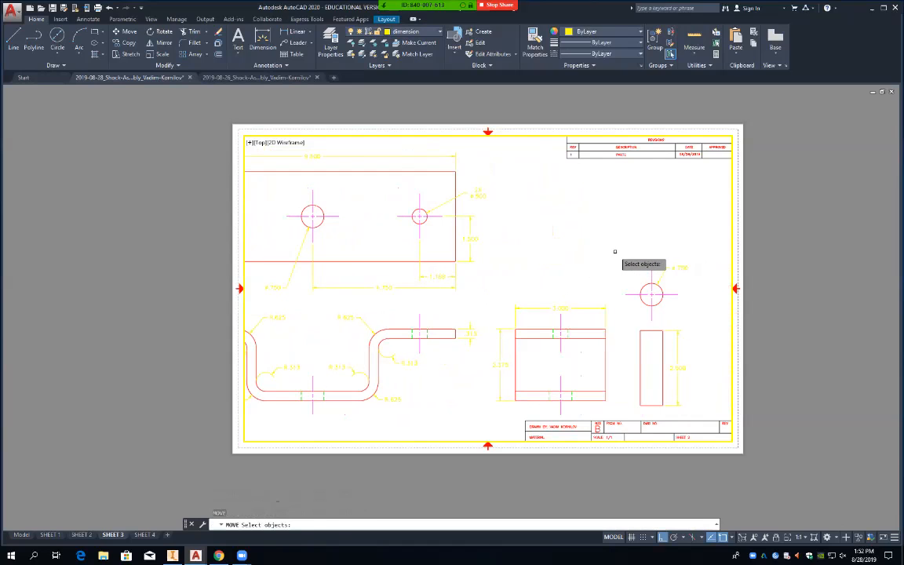
left_click(615, 251)
left_click(701, 412)
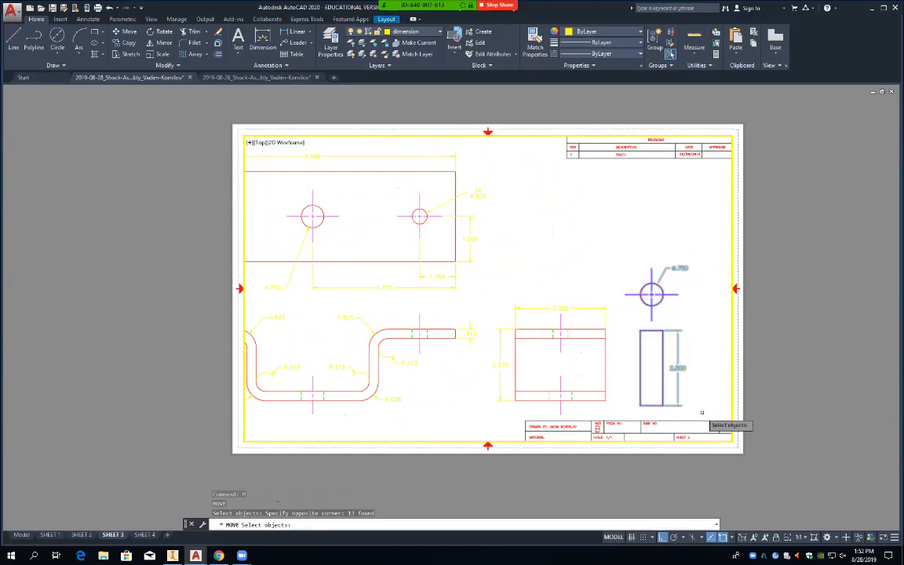
key("Return")
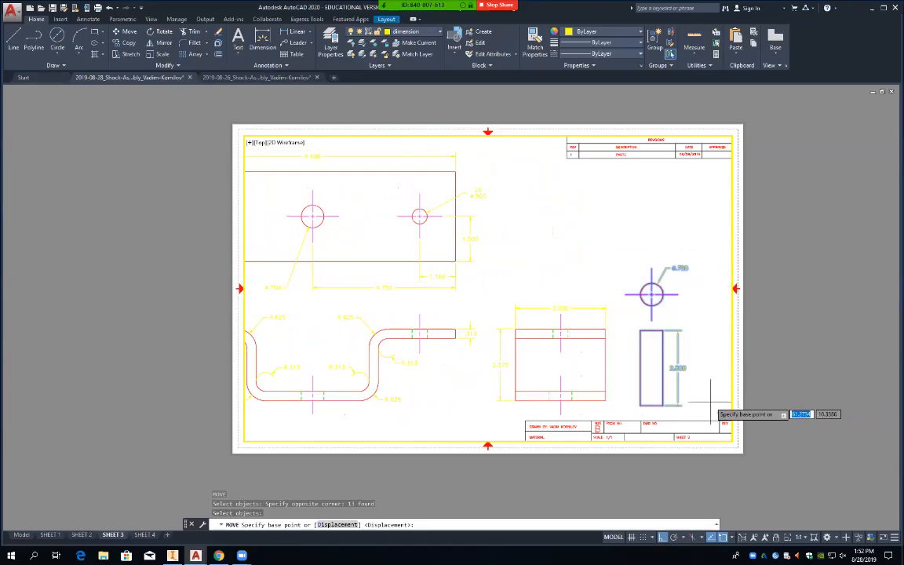
left_click(631, 406)
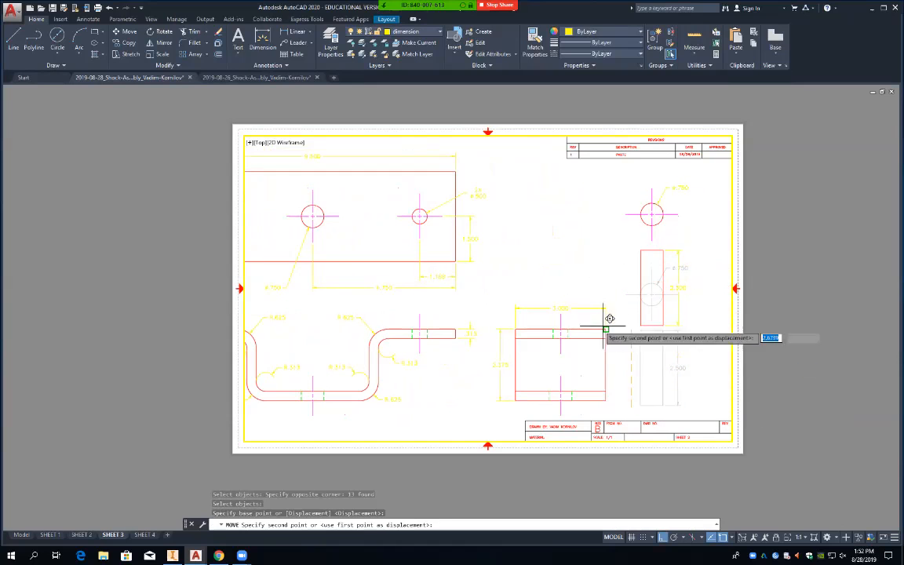
key("F8")
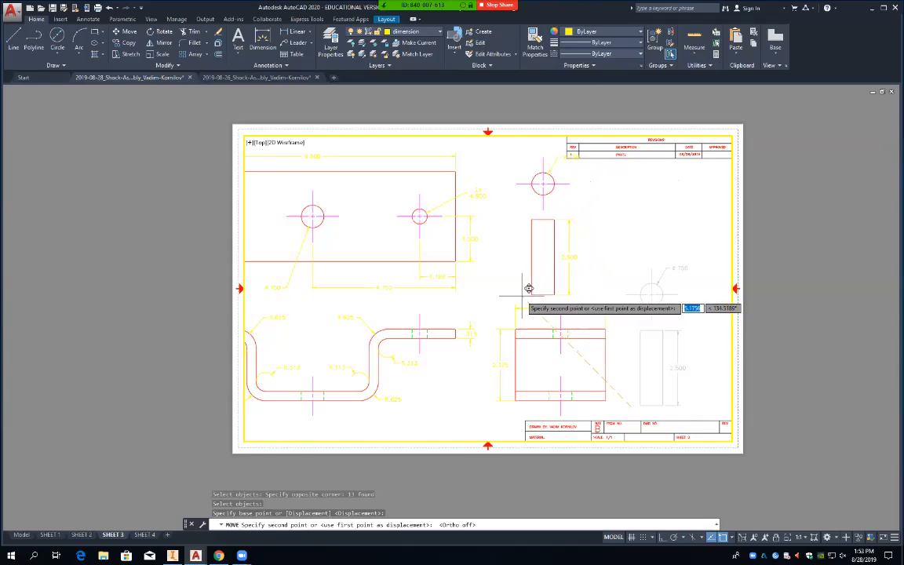
key("F8")
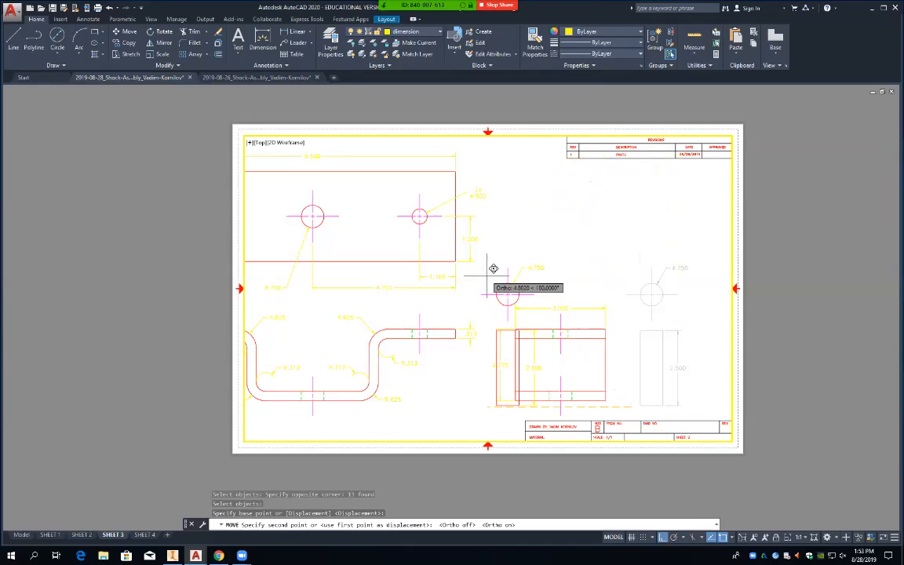
key("F8")
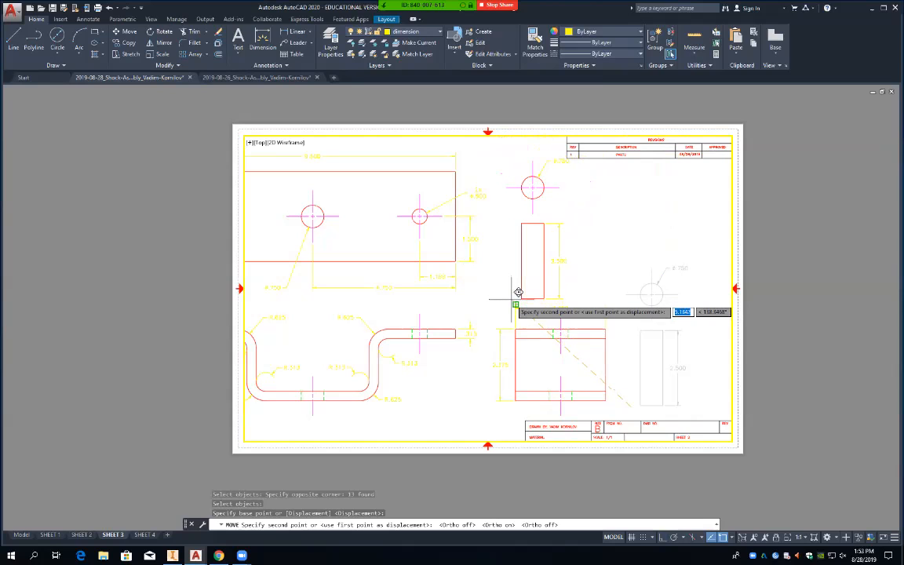
left_click(512, 299)
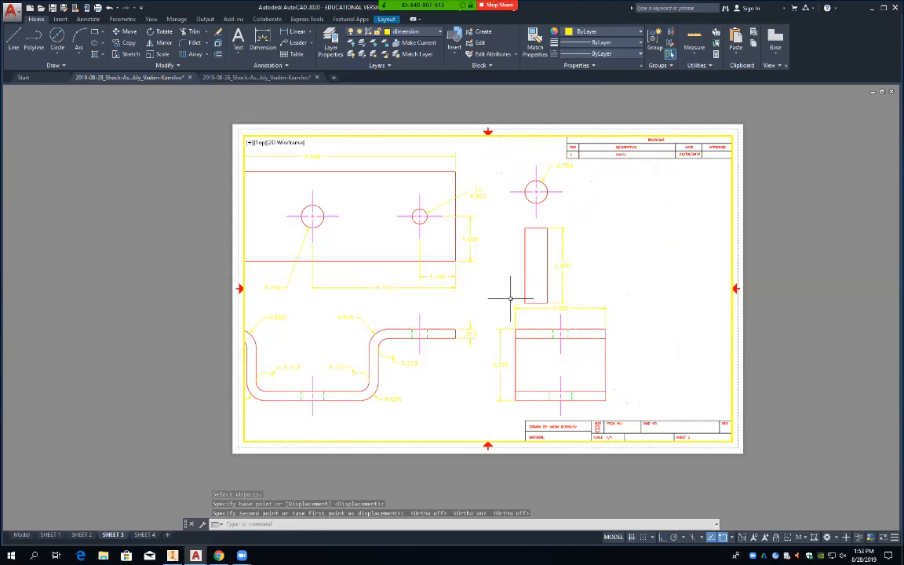
Try to move the pin's rectangle view with its dimension slightly upward, away from the U-support's side view, with Ortho on.
type("m")
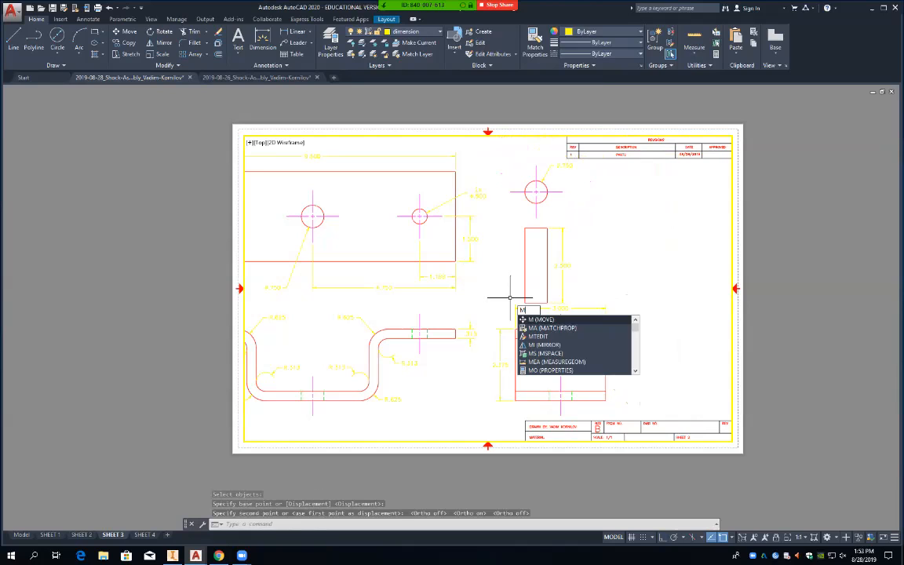
key("Return")
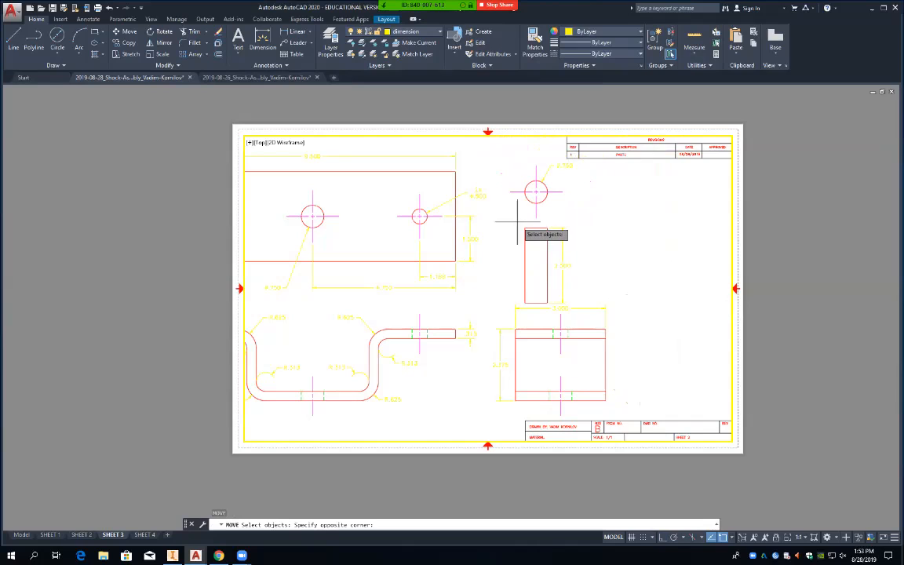
left_click(517, 222)
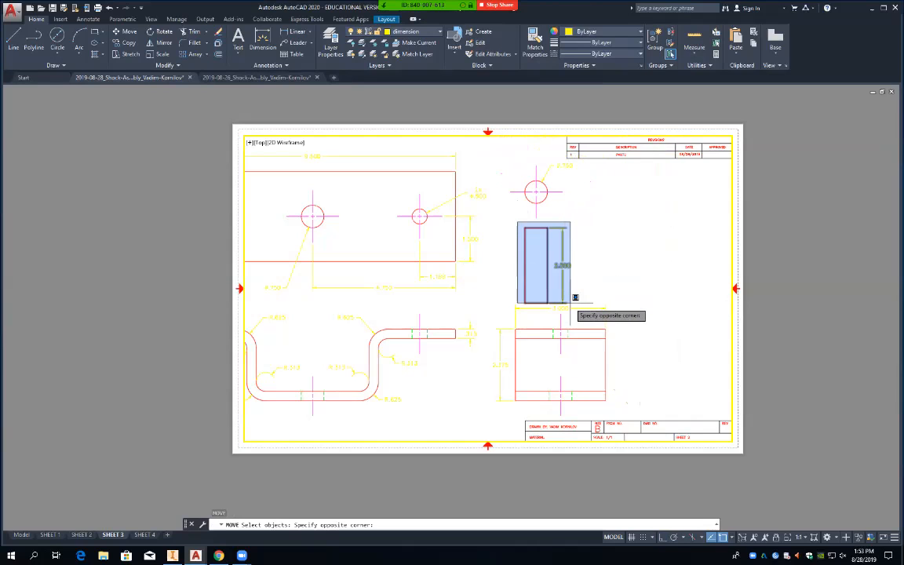
left_click(575, 297)
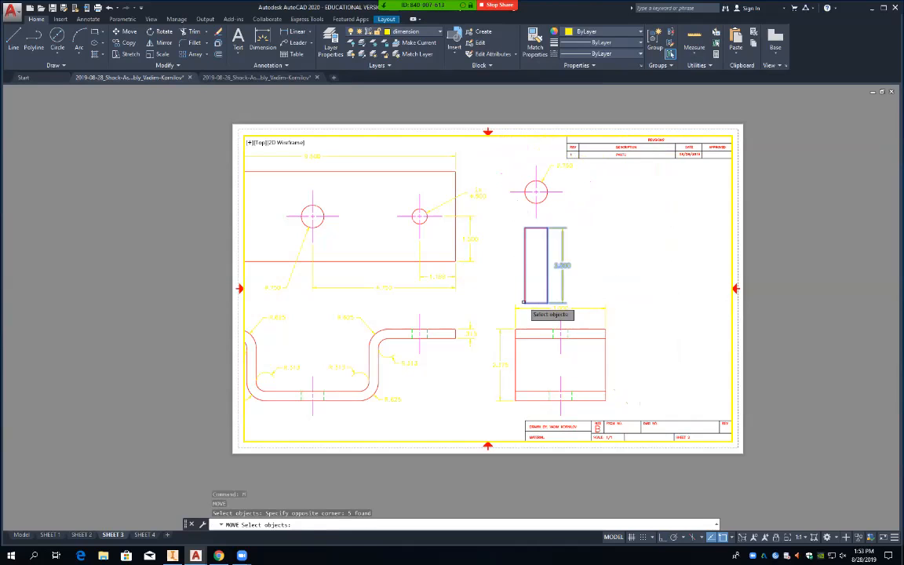
key("Return")
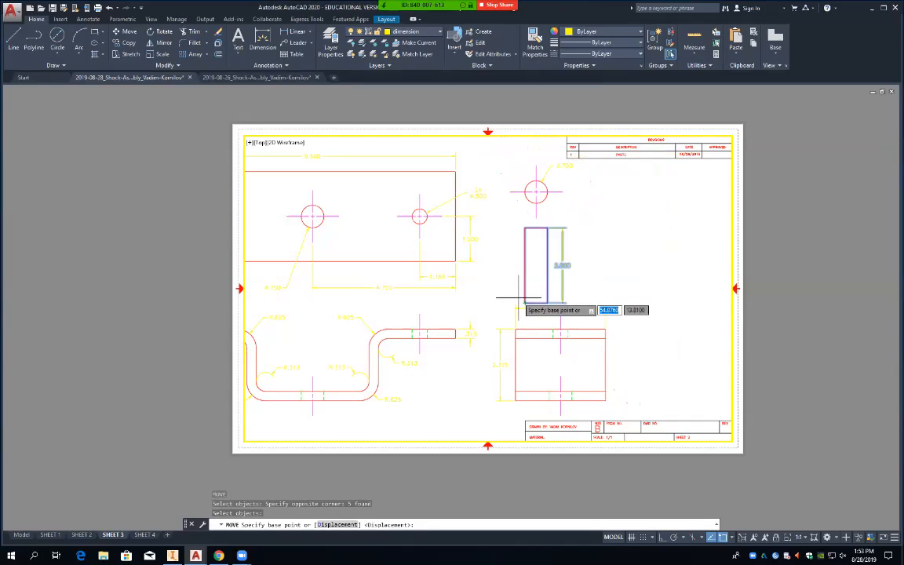
key("F8")
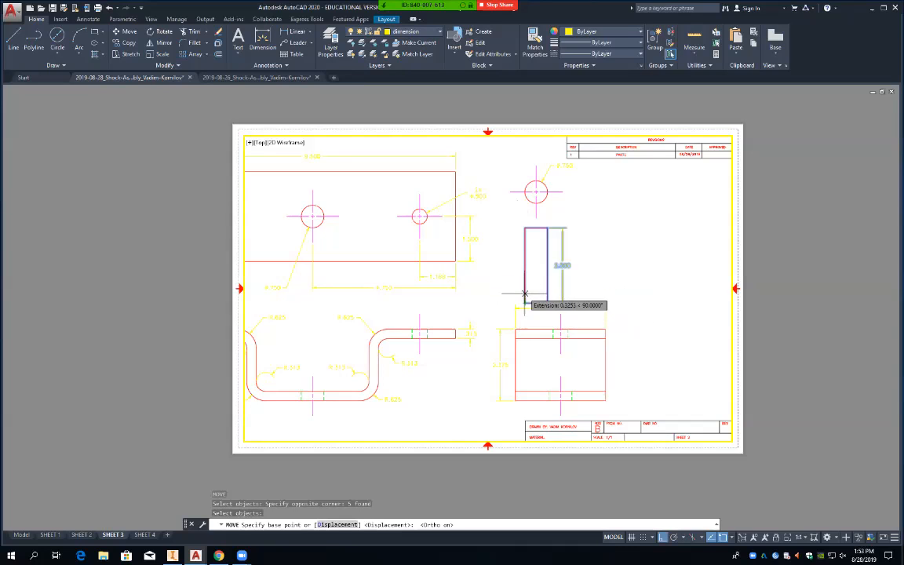
left_click(525, 303)
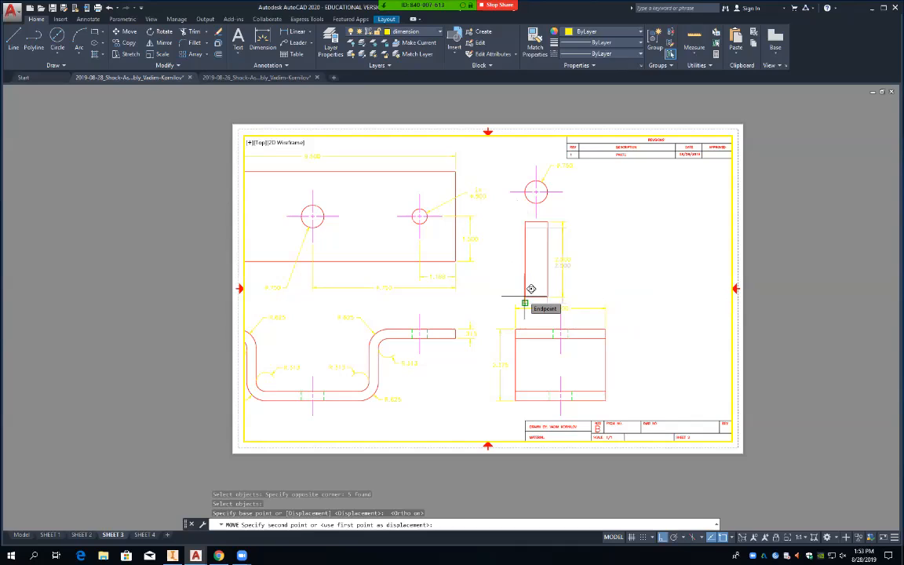
left_click(524, 296)
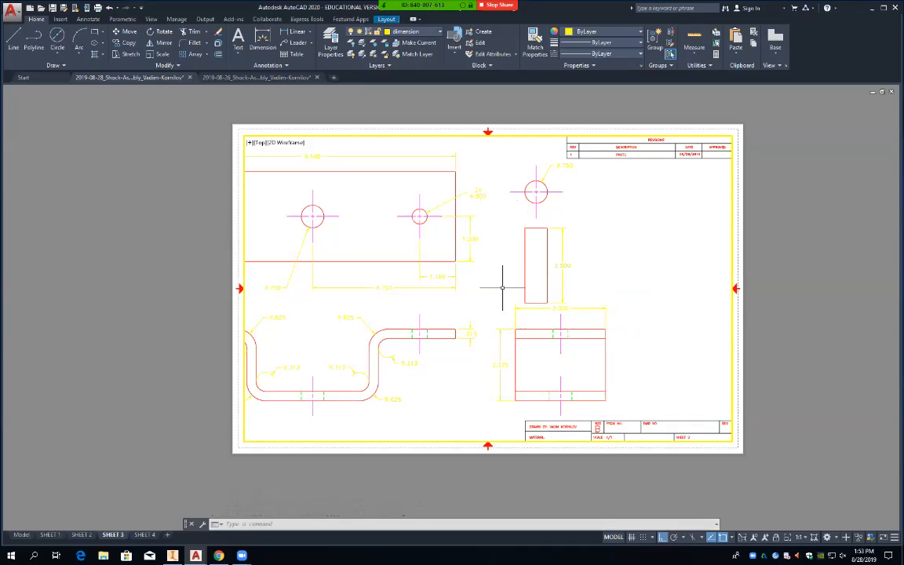
Move both pin views with their dimensions horizontally to the right above the U-support's side view and reset the SHEET 3 viewport scale to 1:1.
middle_click_drag(449, 306, 541, 309)
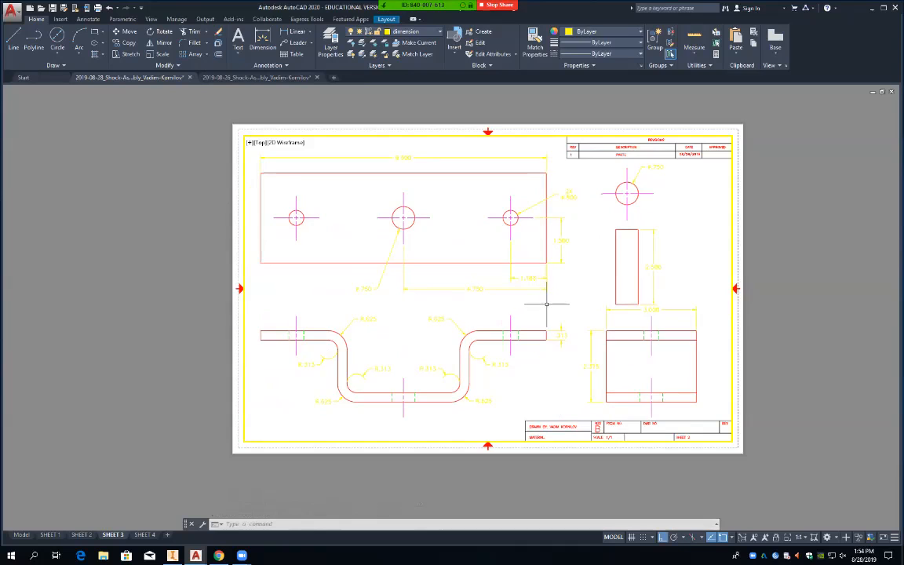
key("Return")
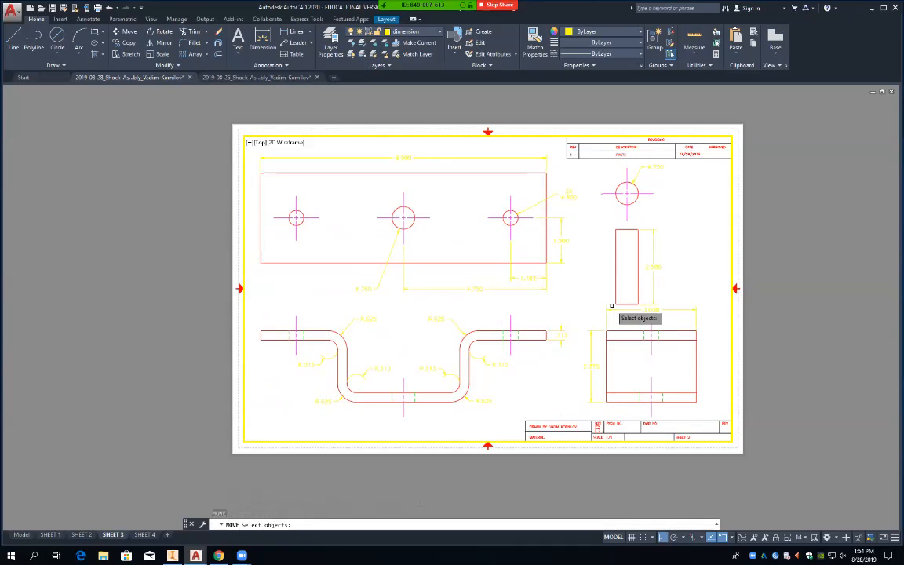
scroll(612, 308, "up", 2)
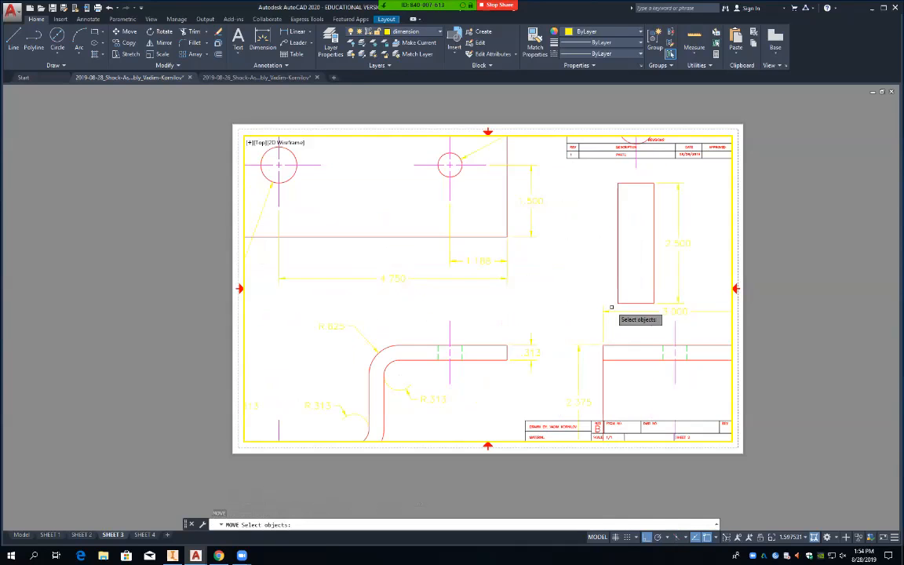
scroll(612, 307, "down", 2)
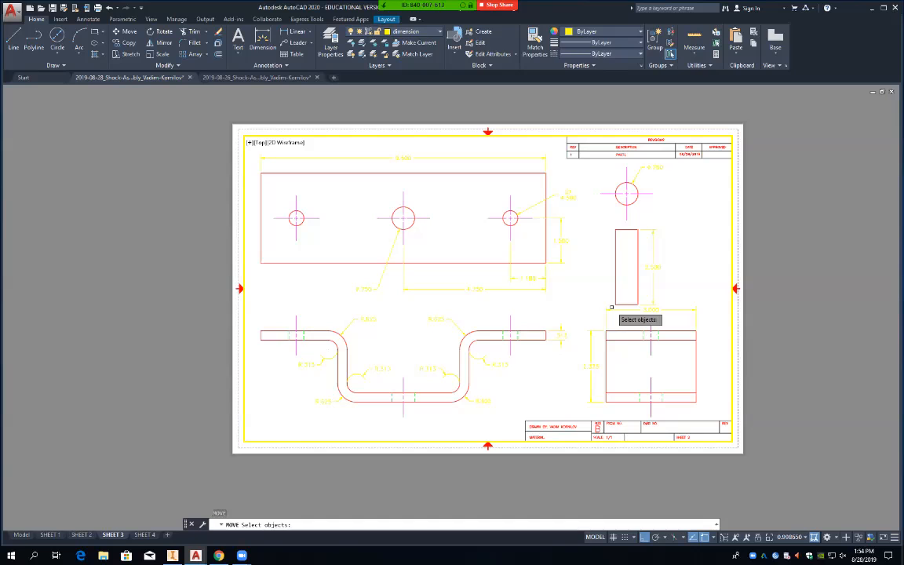
left_click(612, 308)
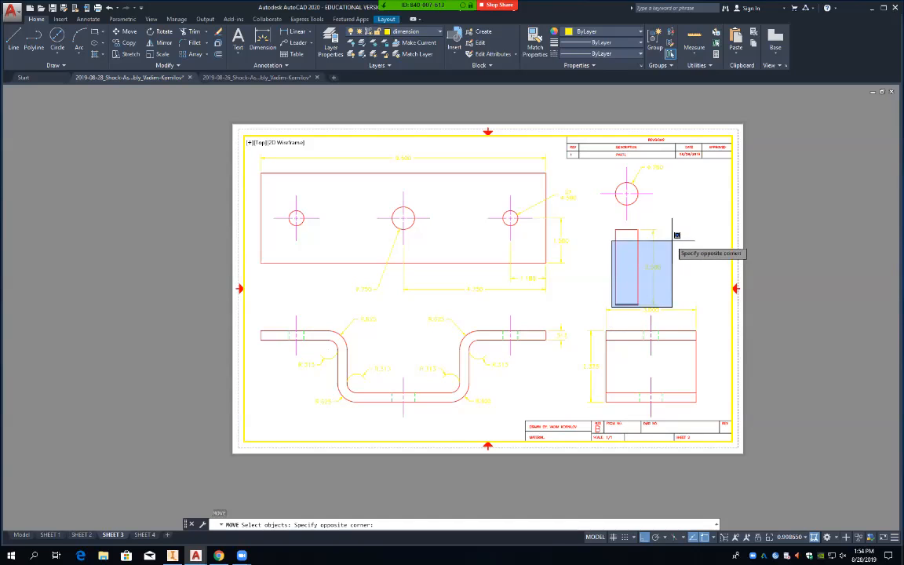
left_click(667, 163)
left_click(605, 198)
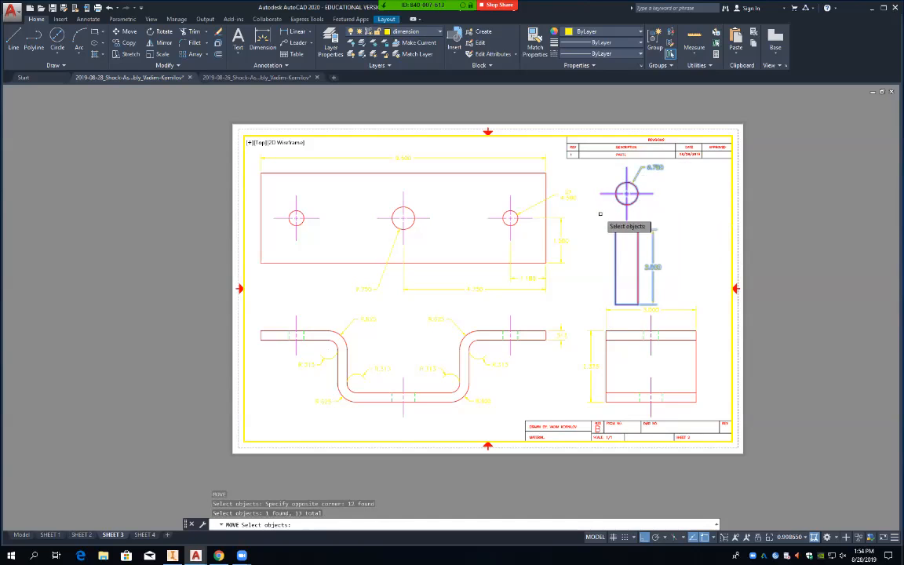
key("Return")
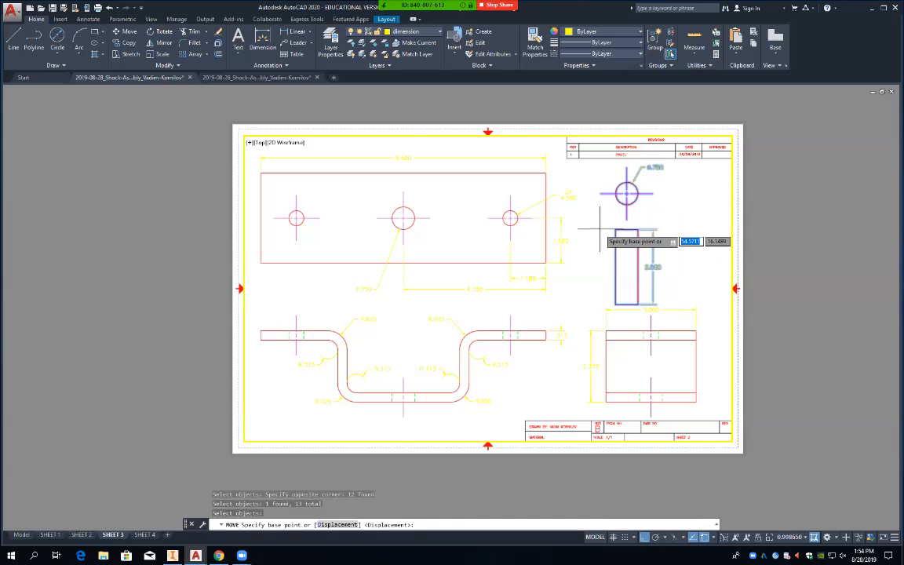
left_click(603, 229)
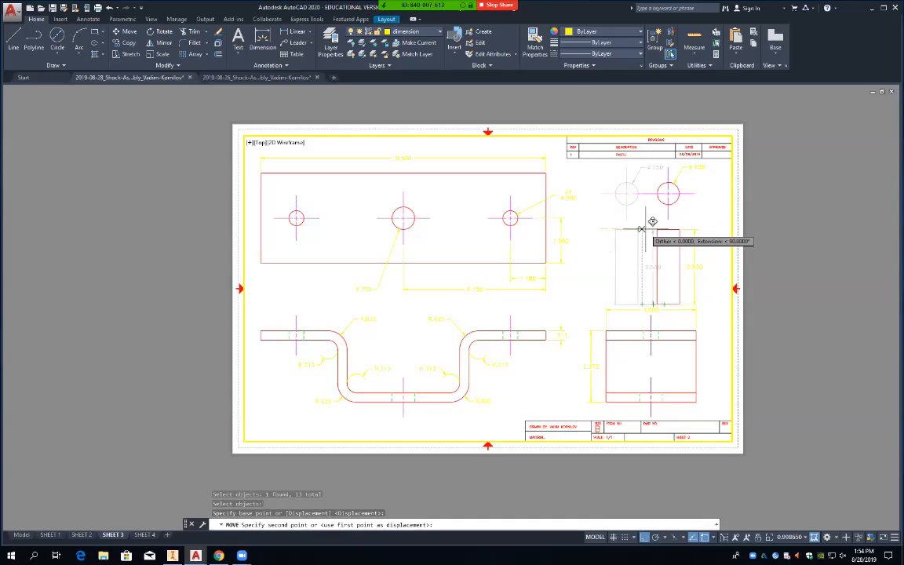
left_click(641, 229)
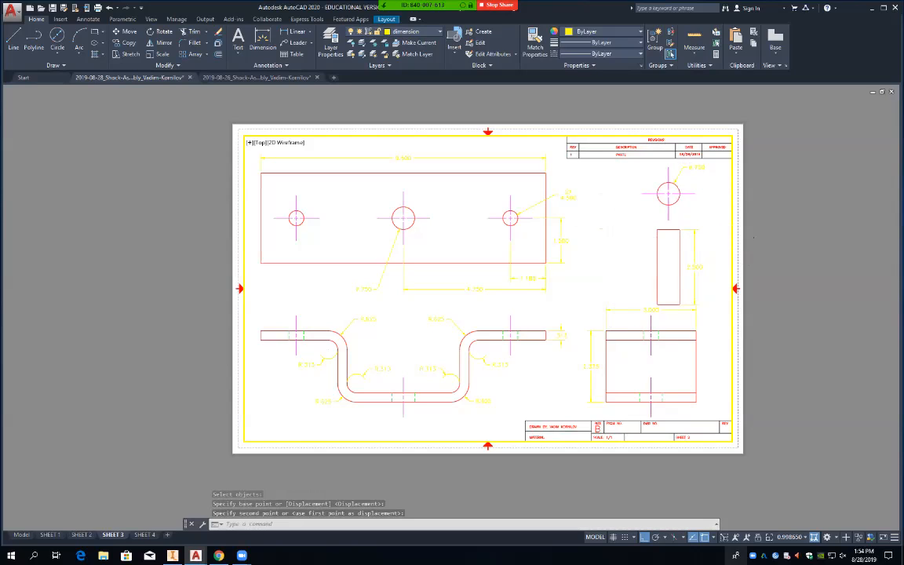
left_click(814, 537)
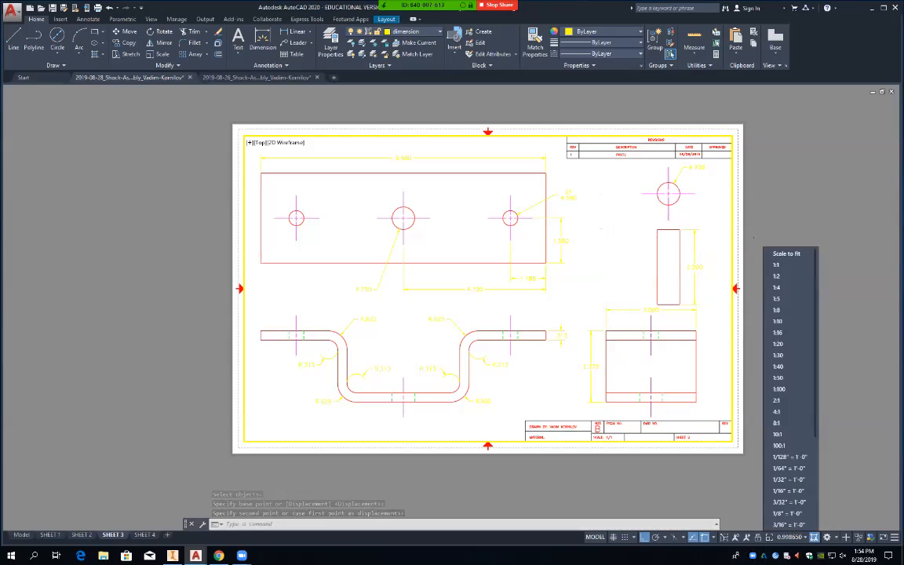
left_click(777, 266)
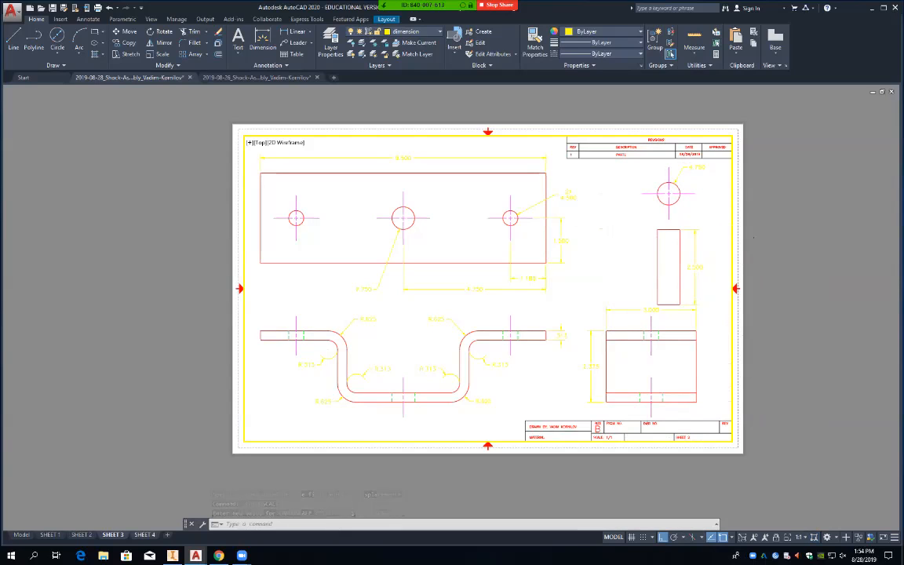
Open the SHEET 4 layout and activate model space inside its viewport.
key("ctrl+Page_Down")
scroll(505, 342, "up", 3)
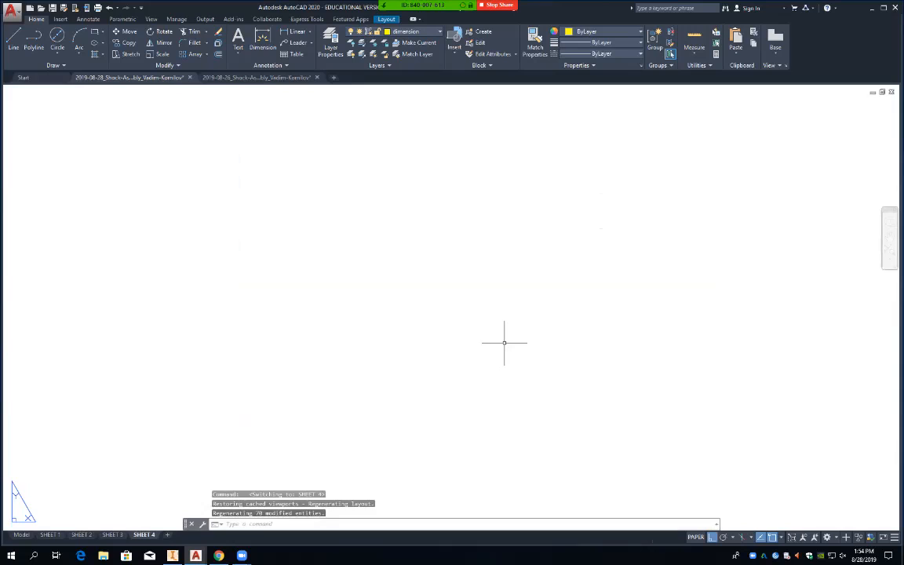
scroll(505, 342, "down", 4)
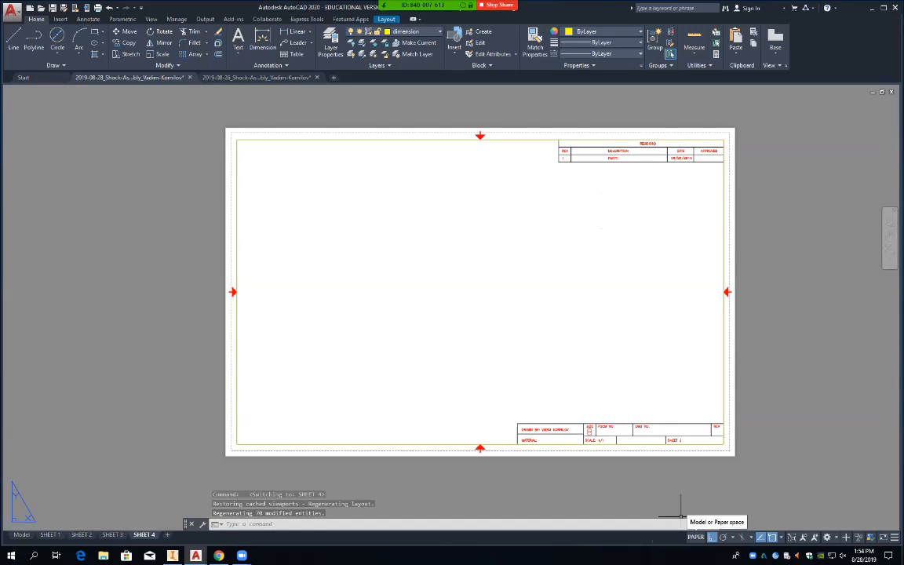
left_click(696, 537)
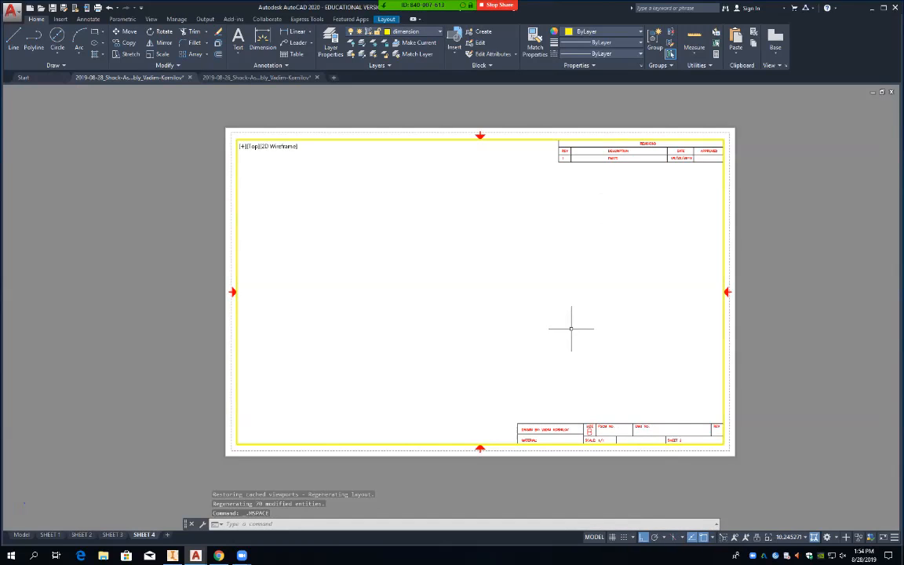
Frame the U-shaped bracket and flanged bushing views in the SHEET 4 viewport and set the viewport scale to 1:1.
scroll(572, 327, "down", 10)
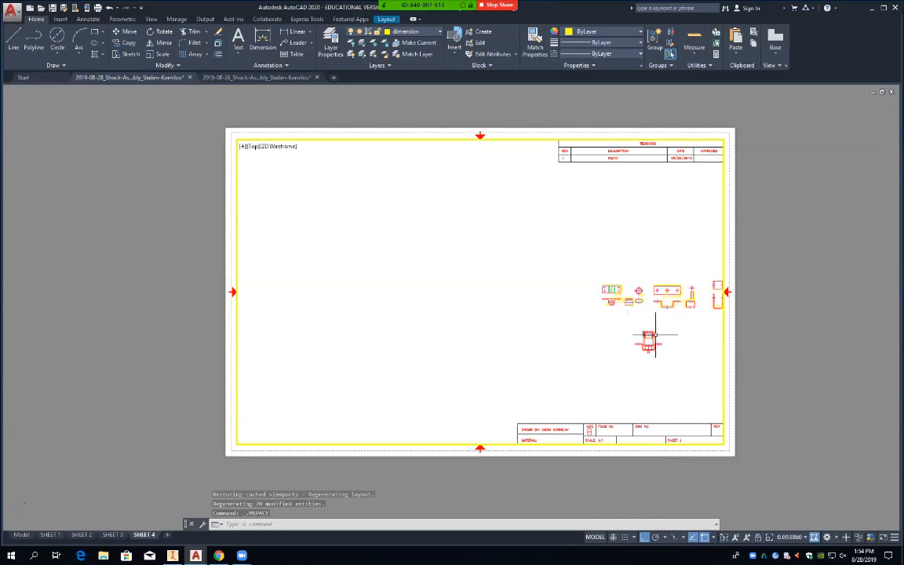
scroll(675, 324, "up", 3)
mouse_move(685, 323)
middle_mouse_down()
mouse_move(538, 313)
mouse_move(422, 329)
middle_mouse_up()
scroll(421, 329, "up", 3)
mouse_move(592, 285)
middle_mouse_down()
mouse_move(486, 361)
mouse_move(477, 347)
middle_mouse_up()
scroll(476, 349, "up", 4)
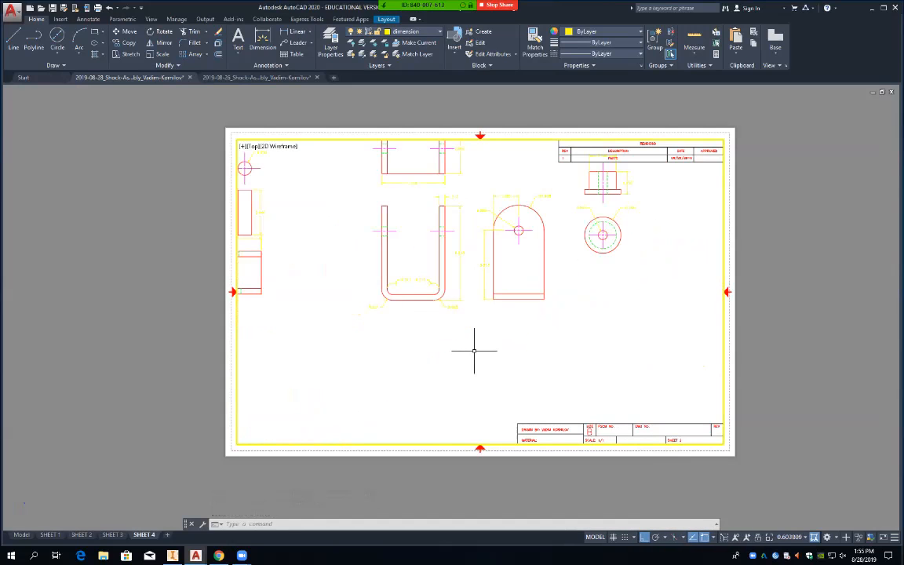
mouse_move(494, 298)
middle_mouse_down()
mouse_move(503, 330)
mouse_move(488, 349)
mouse_move(505, 343)
mouse_move(505, 352)
middle_mouse_up()
scroll(487, 349, "up", 2)
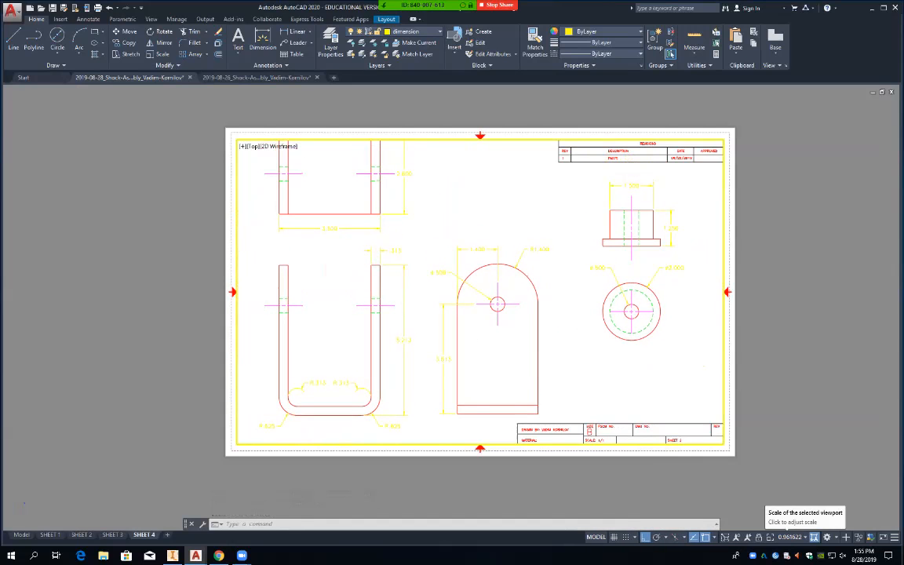
left_click(790, 537)
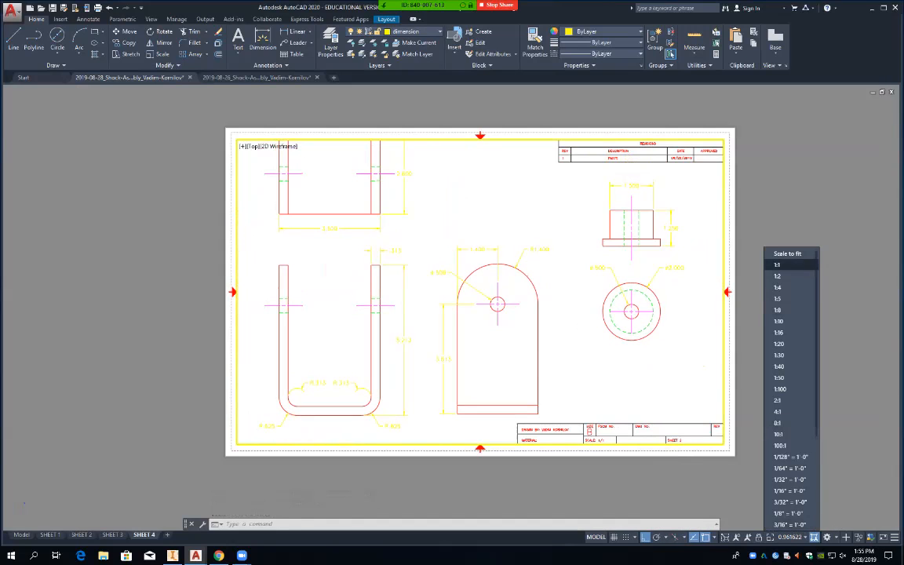
left_click(787, 264)
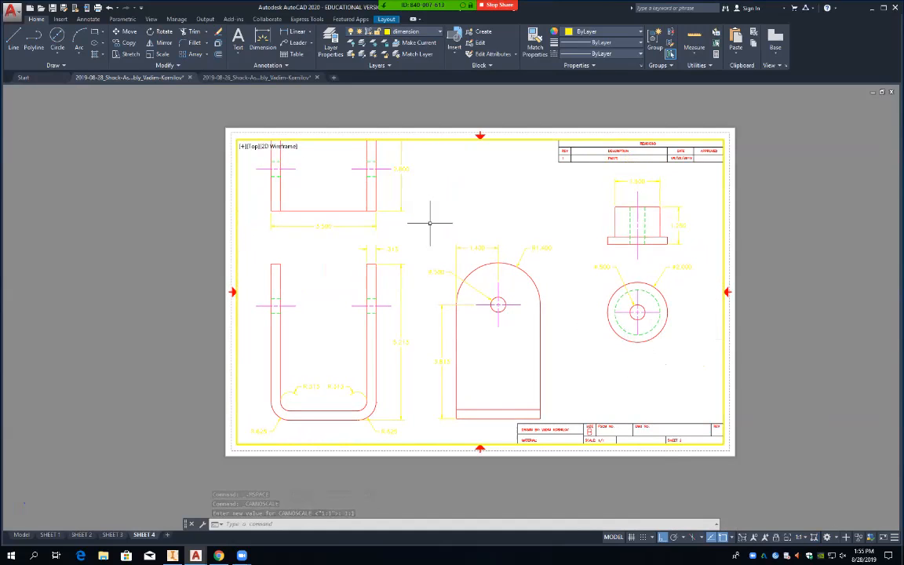
Move the U-shaped bracket's top view with its dimensions about 0.42 units straight down toward the front view.
middle_click_drag(430, 224, 460, 300)
type("m")
key("Return")
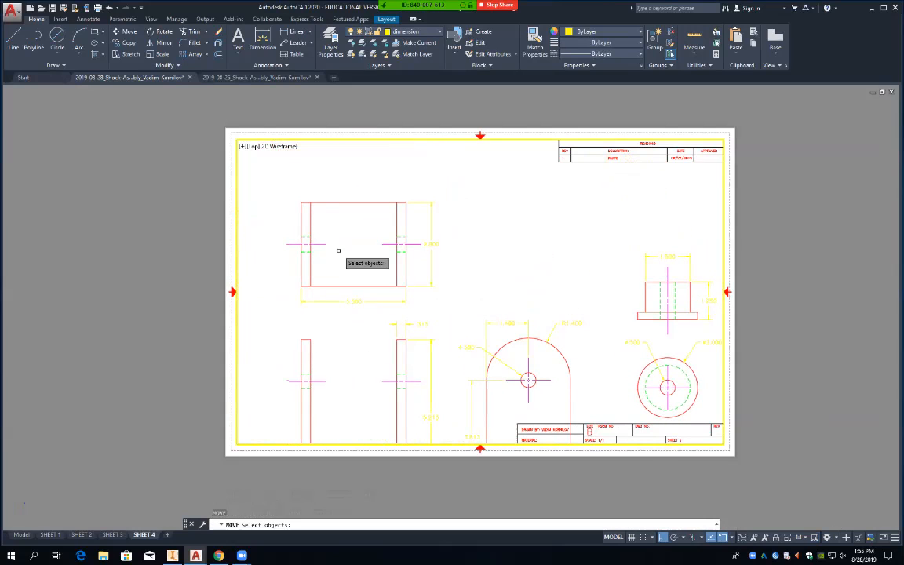
left_click(281, 184)
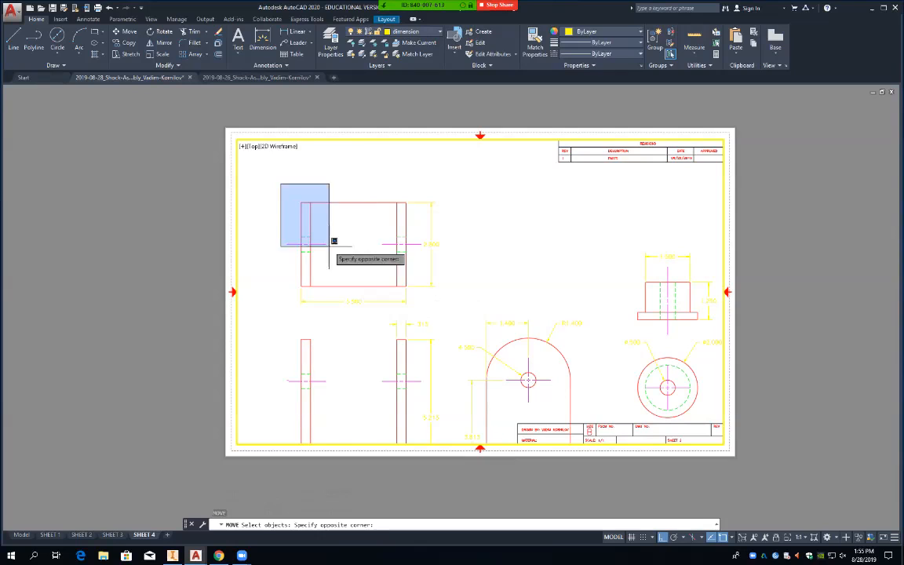
left_click(445, 309)
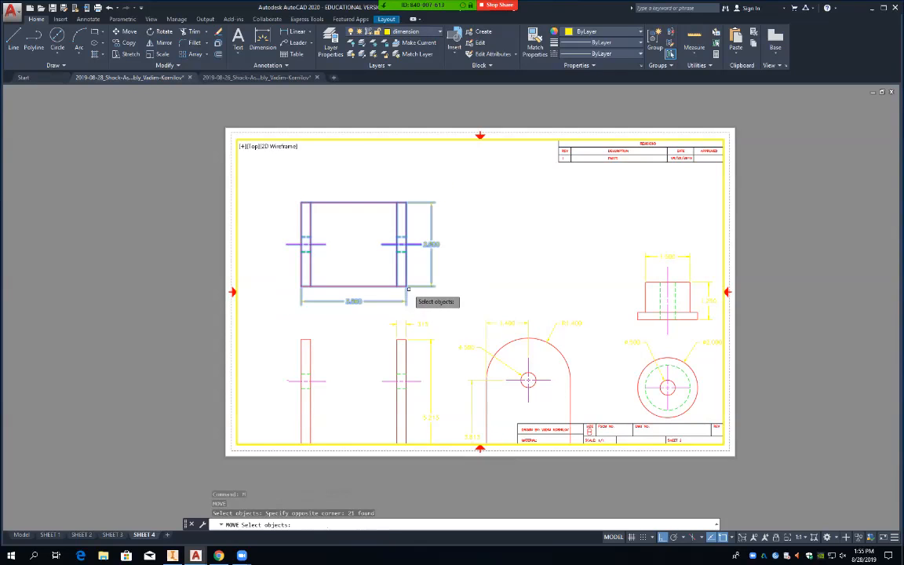
key("Return")
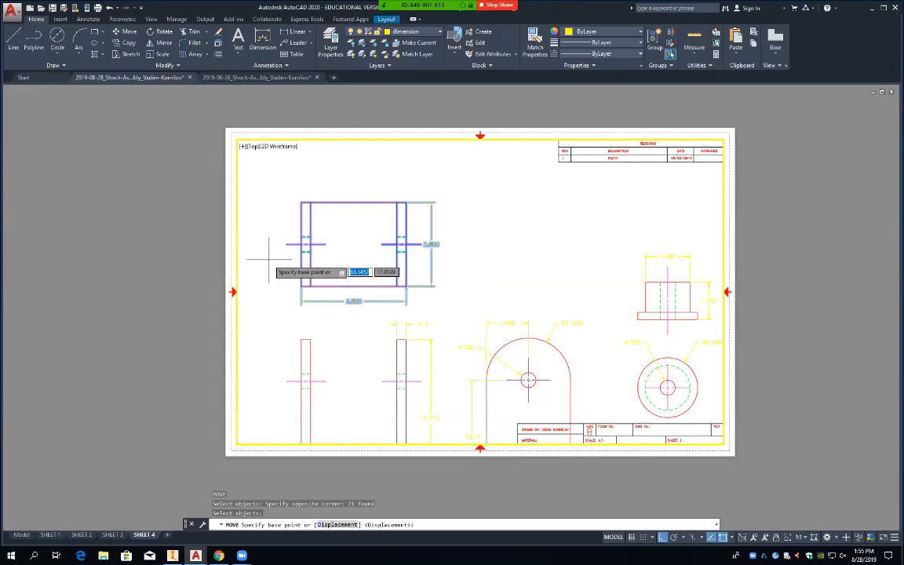
left_click(283, 262)
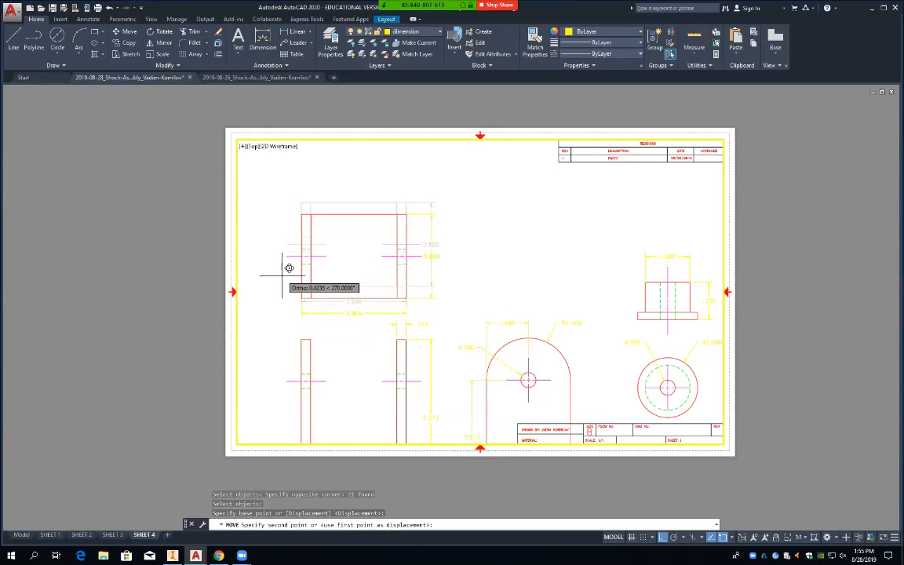
left_click(281, 275)
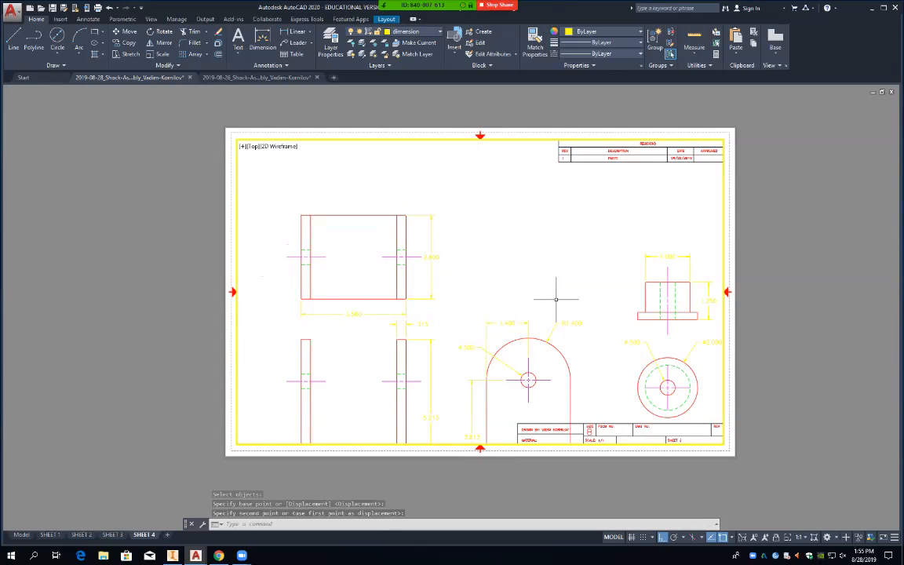
Shift the U-shaped bracket and flanged bushing views up inside the SHEET 4 viewport so the whole bracket front view fits.
middle_click_drag(452, 384, 458, 318)
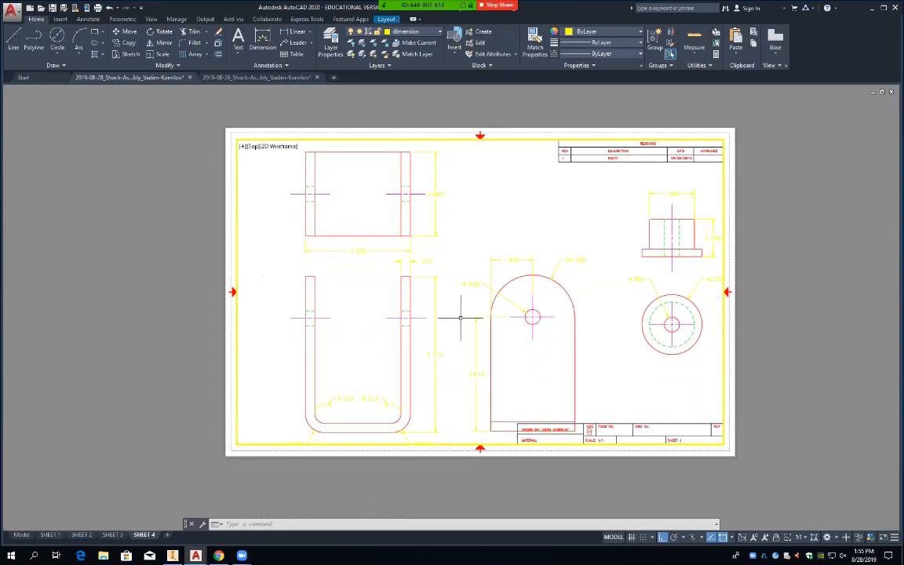
mouse_move(460, 297)
middle_mouse_down()
mouse_move(407, 298)
mouse_move(460, 301)
mouse_move(457, 287)
middle_mouse_up()
left_click(456, 287)
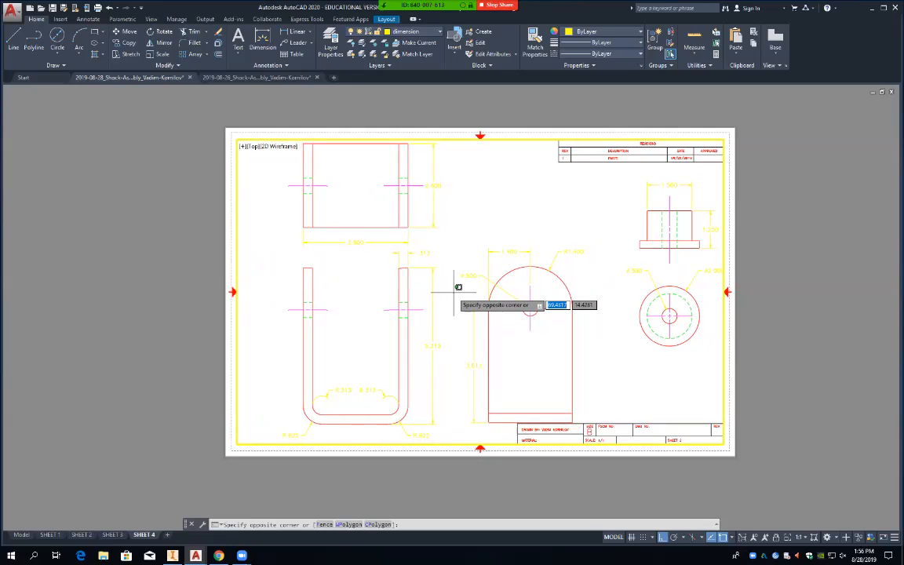
key("Escape")
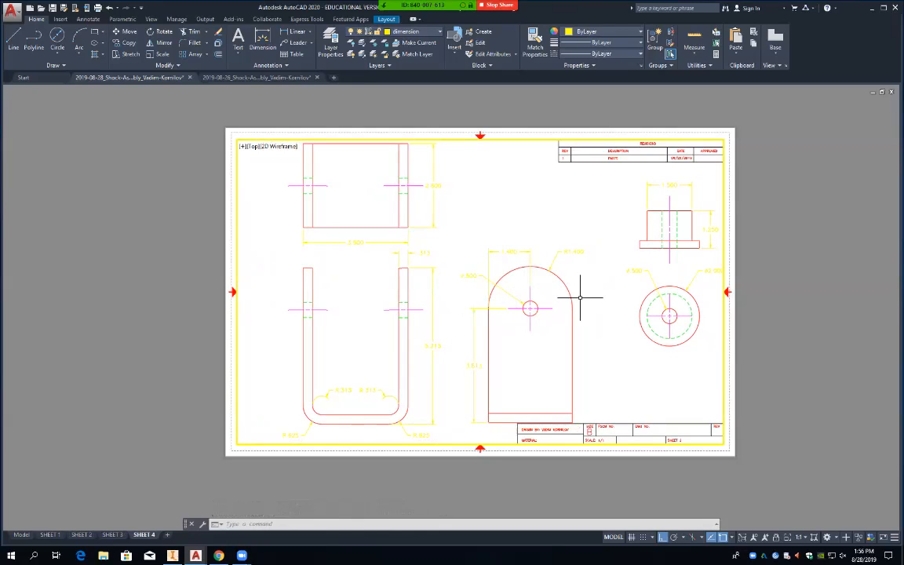
middle_click_drag(583, 306, 582, 304)
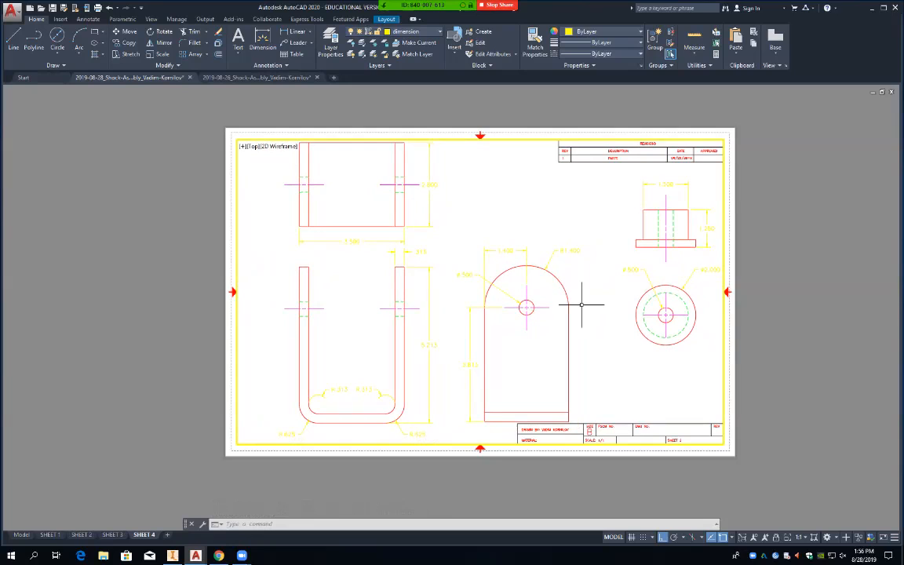
Move both flanged bushing views with their dimensions diagonally down toward the bracket's side view, with ortho off, and save the drawing.
type("M")
key("Return")
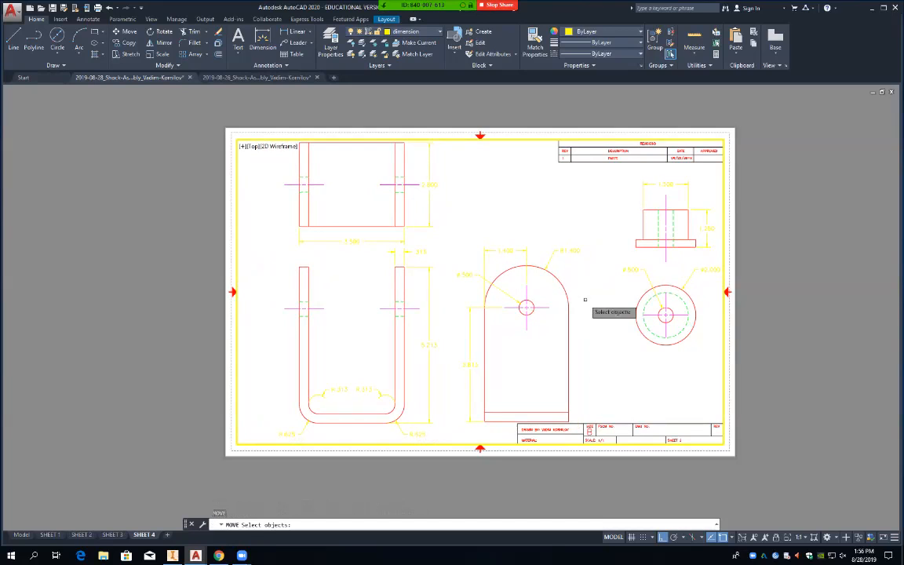
left_click(614, 170)
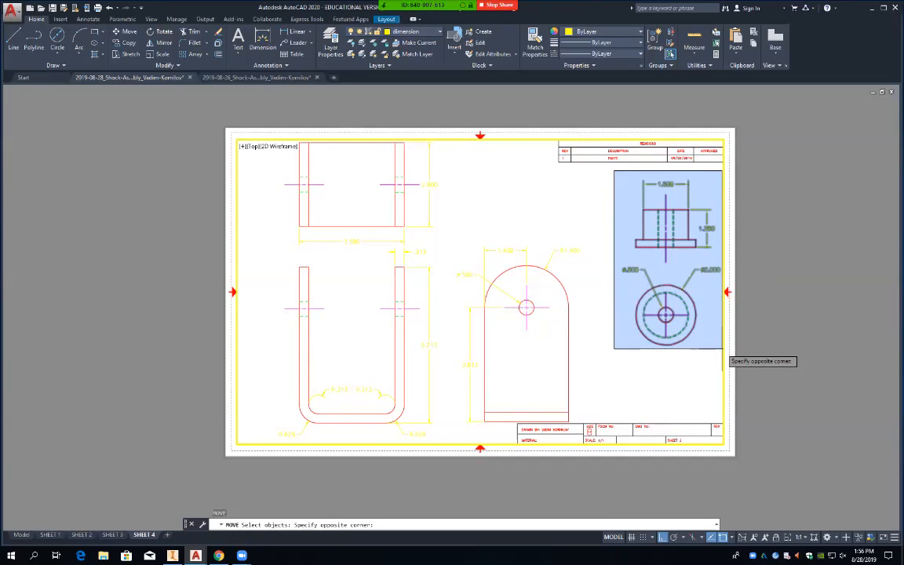
left_click(722, 348)
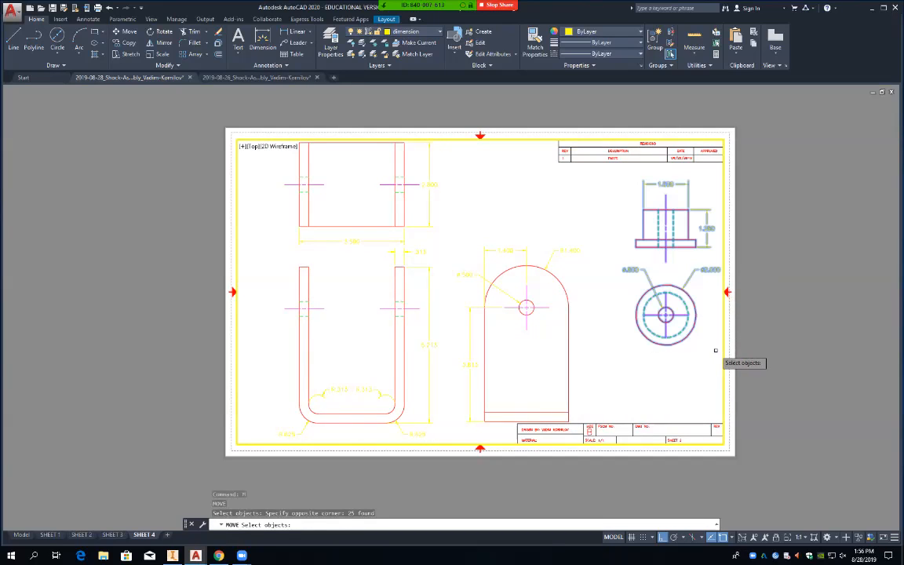
key("Return")
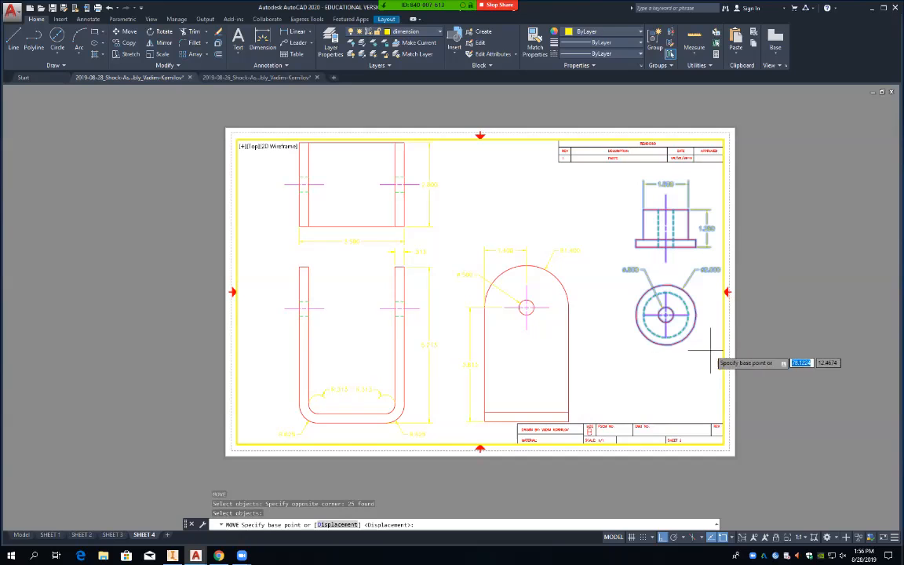
left_click(698, 300)
key("F8")
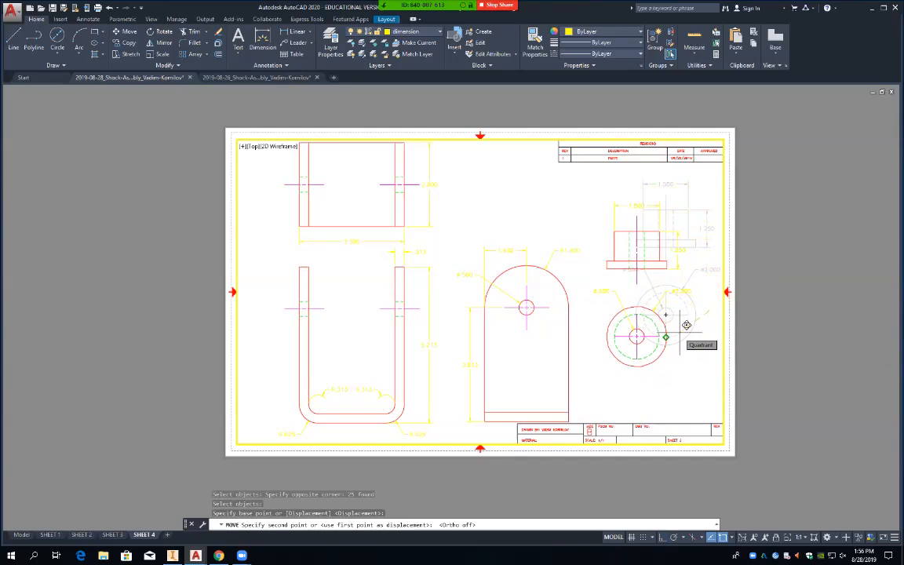
left_click(680, 332)
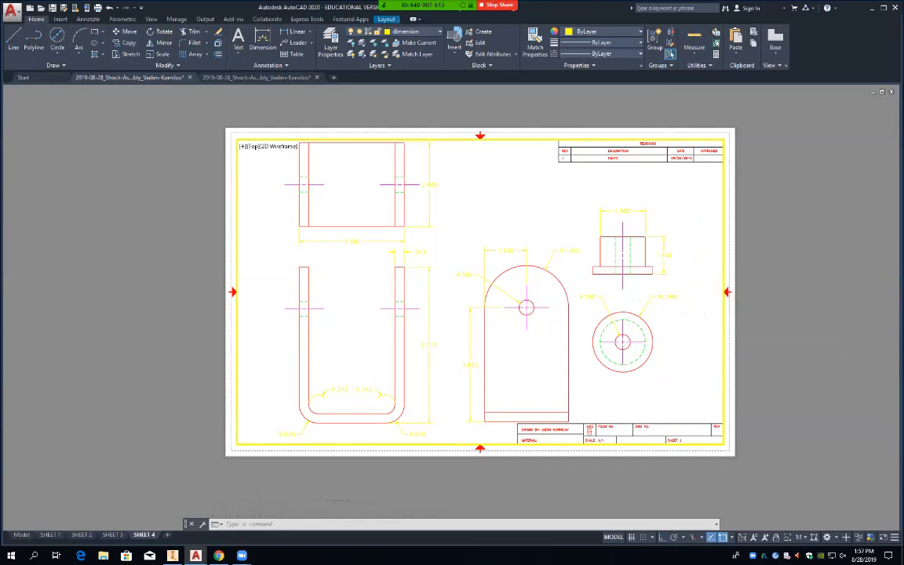
left_click(11, 11)
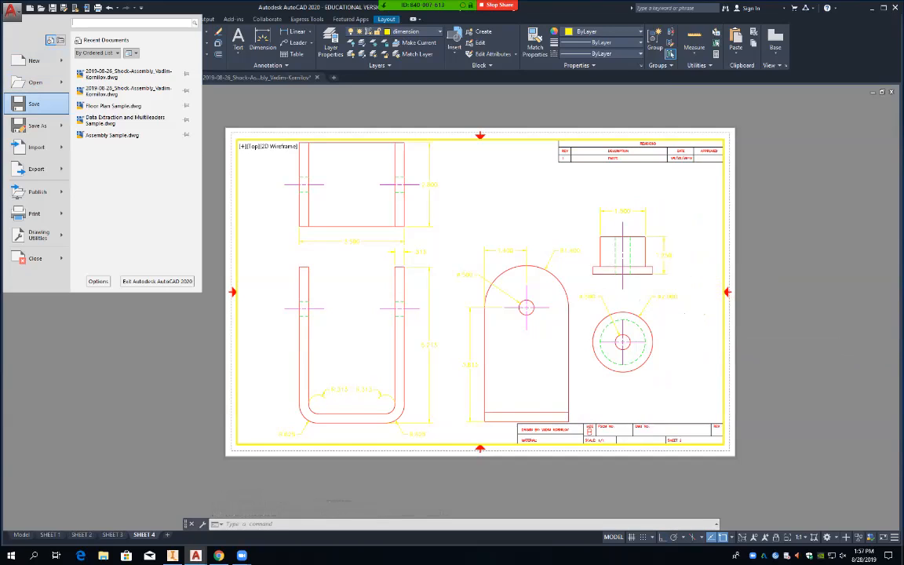
left_click(33, 104)
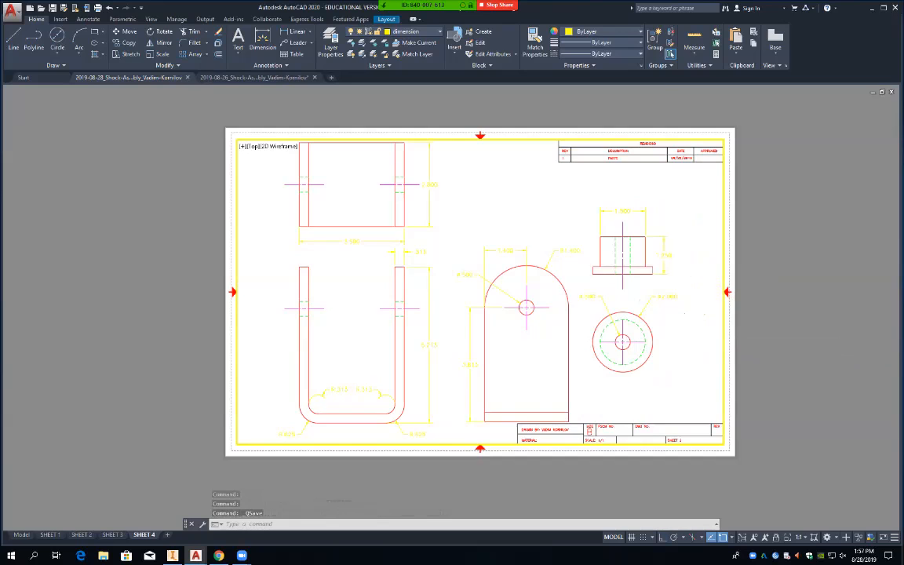
Review the view arrangement on each layout from SHEET 1 to SHEET 4, then recheck SHEET 3 and SHEET 2.
left_click(49, 534)
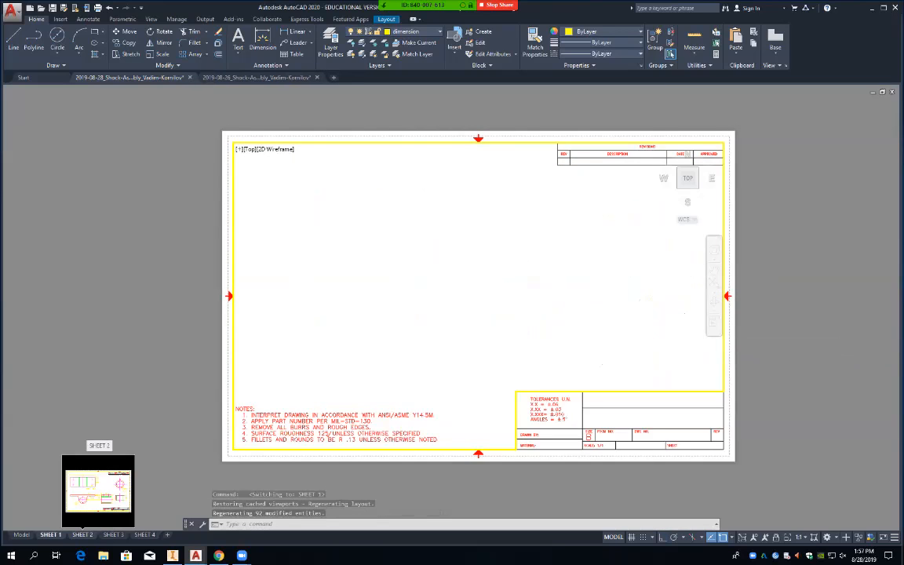
left_click(83, 535)
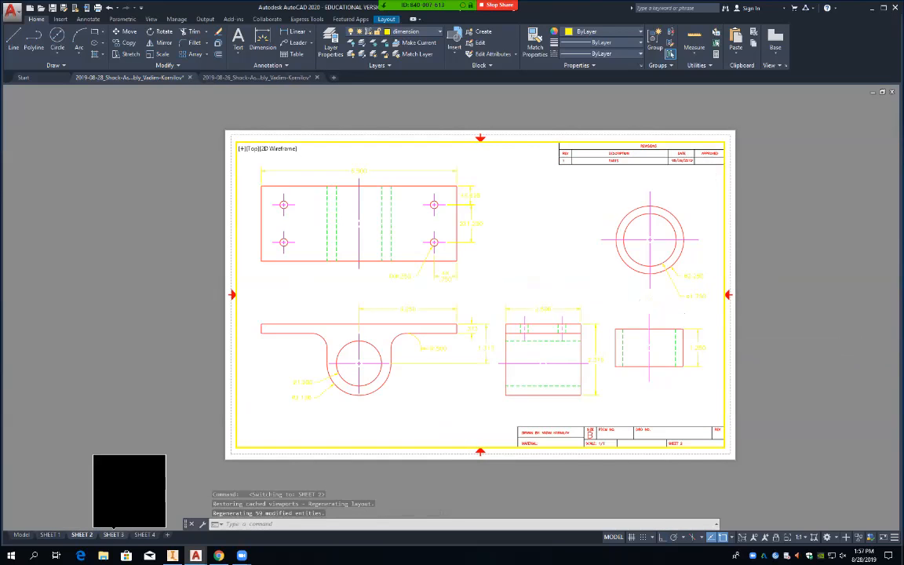
left_click(114, 534)
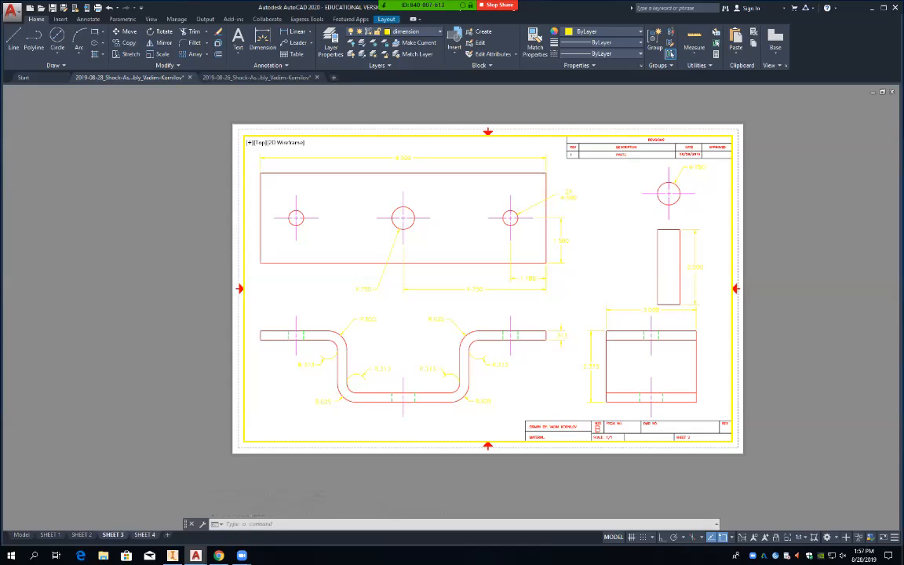
left_click(145, 534)
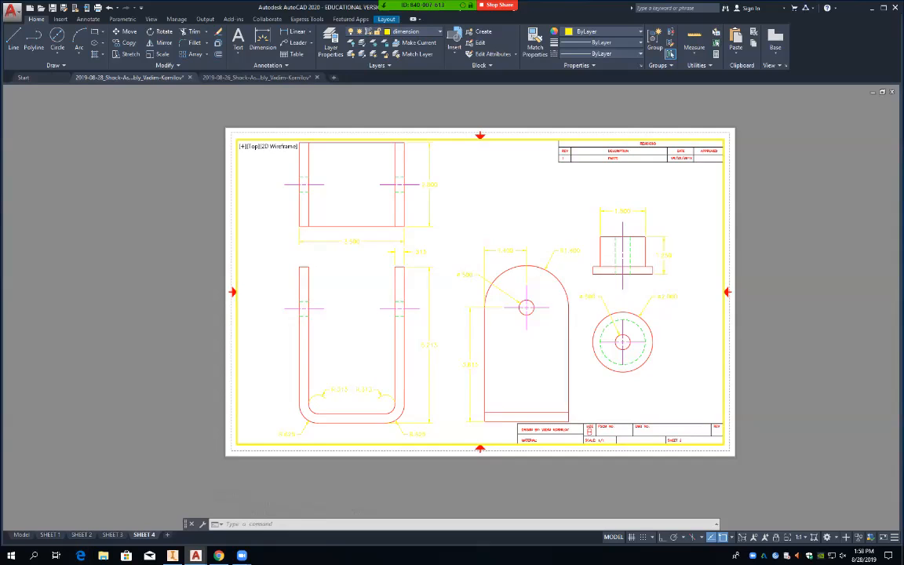
left_click(112, 534)
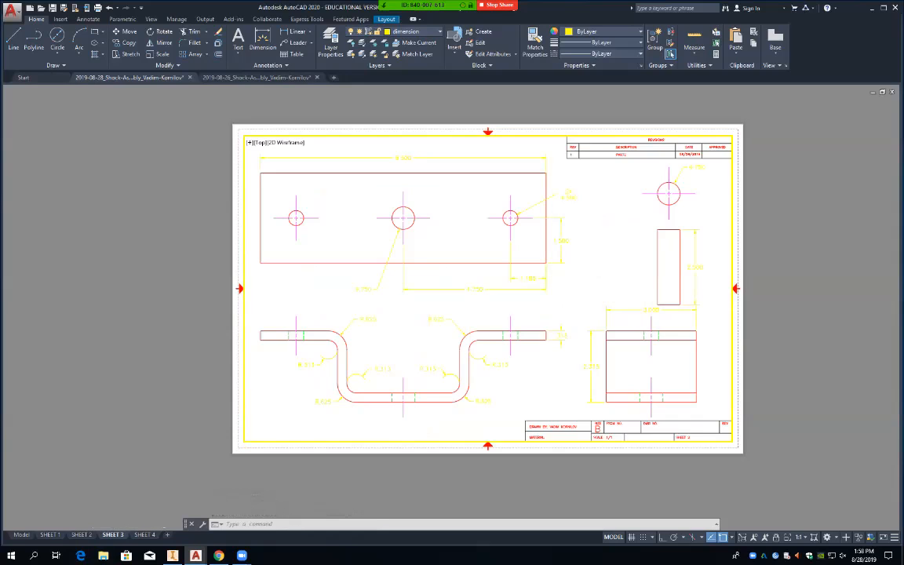
left_click(81, 535)
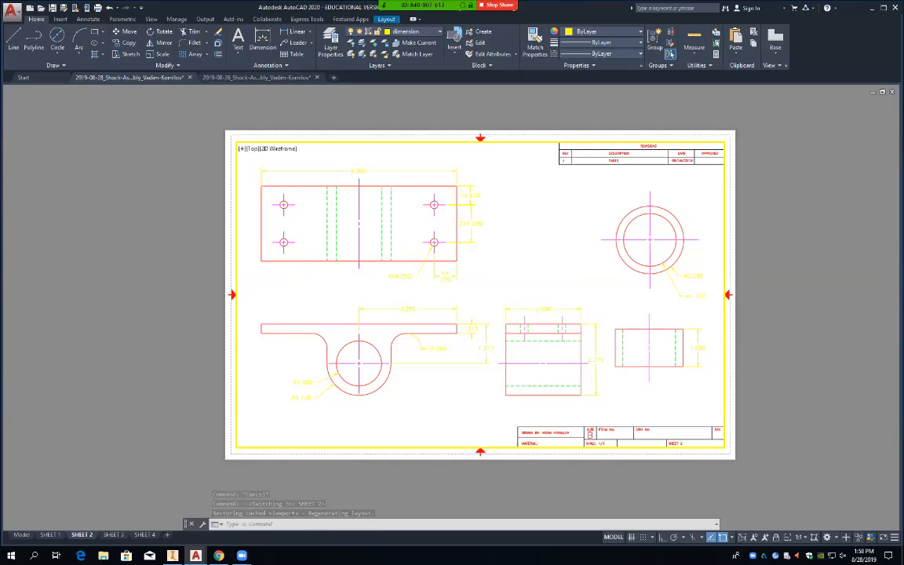
Open the SHEET 1 layout, frame the assembled shock view in its viewport above the notes, and set the viewport scale to 1:1.
left_click(50, 534)
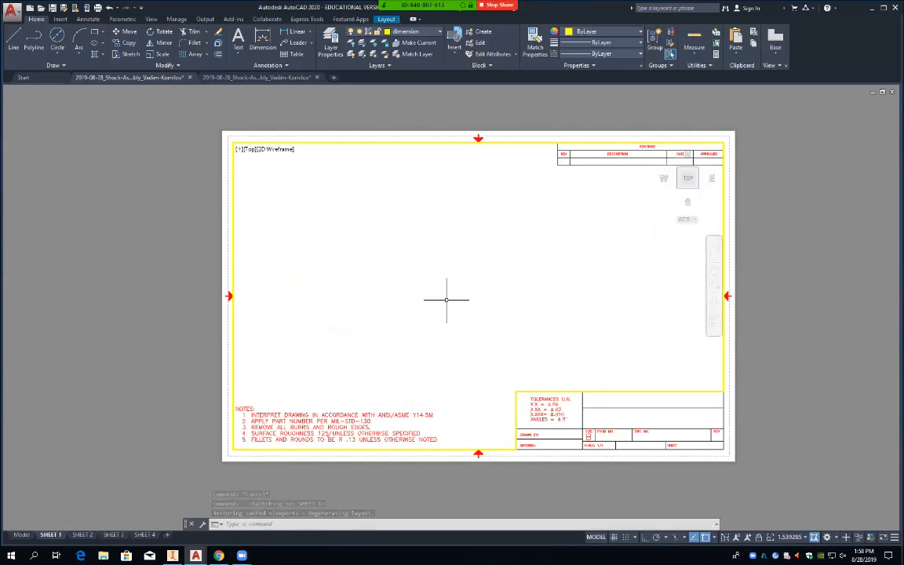
scroll(446, 299, "up", 3)
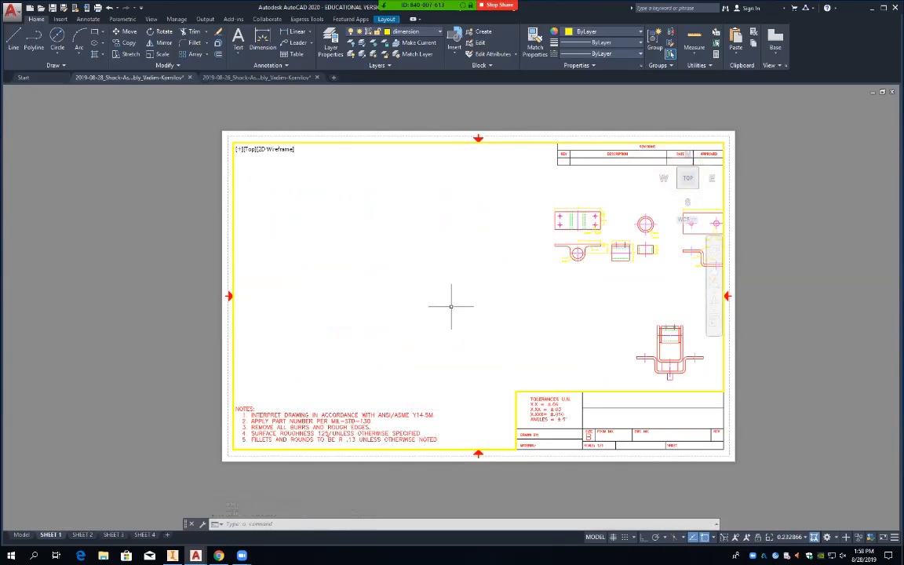
middle_click_drag(611, 332, 373, 258)
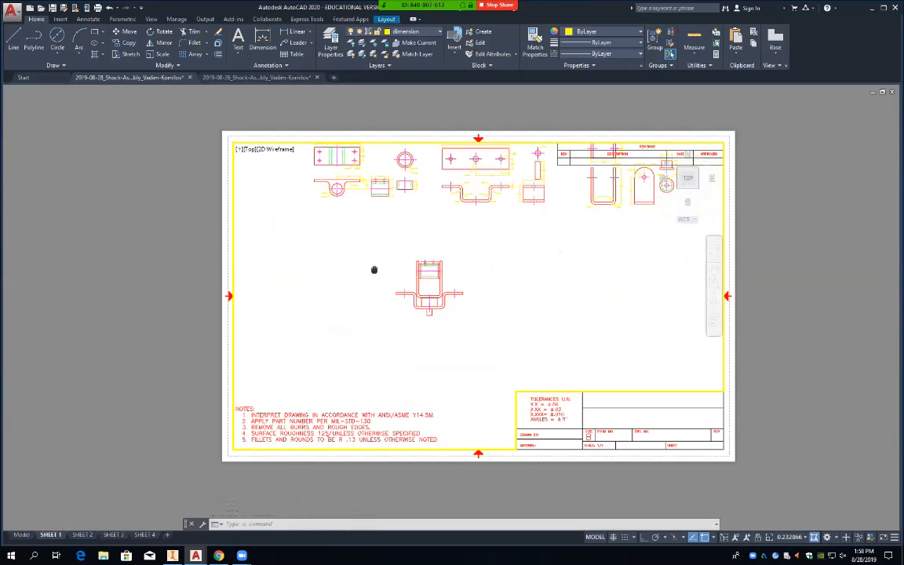
scroll(363, 290, "up", 5)
mouse_move(520, 276)
middle_mouse_down()
mouse_move(317, 257)
mouse_move(272, 262)
mouse_move(288, 260)
middle_mouse_up()
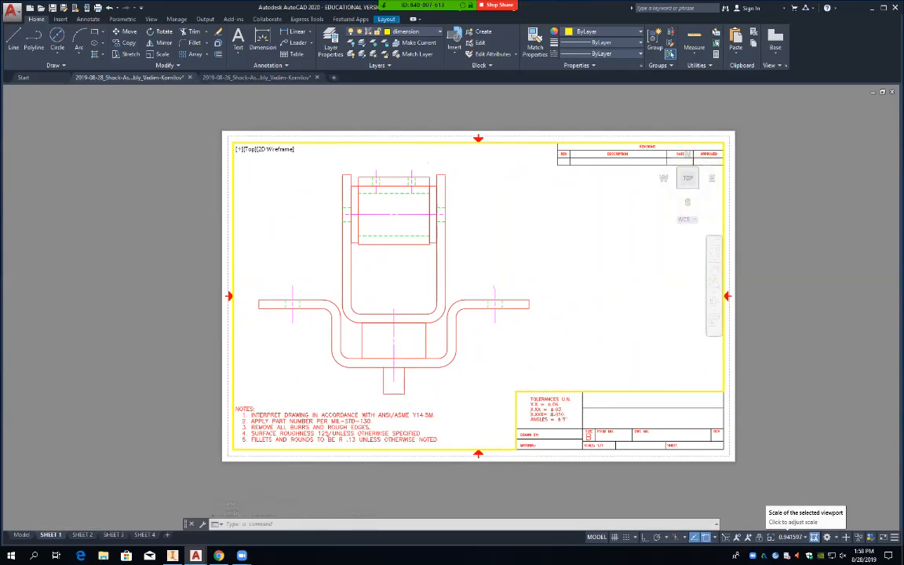
left_click(789, 537)
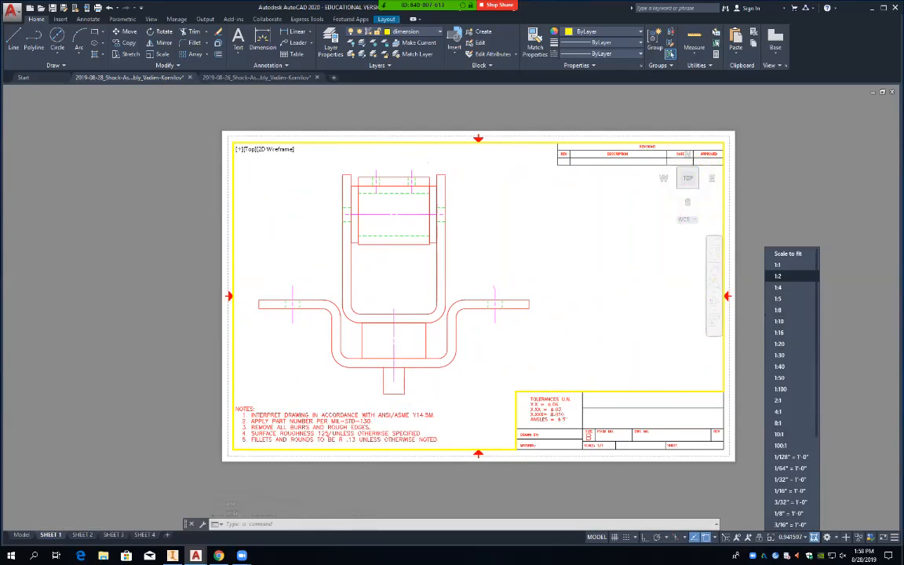
left_click(784, 264)
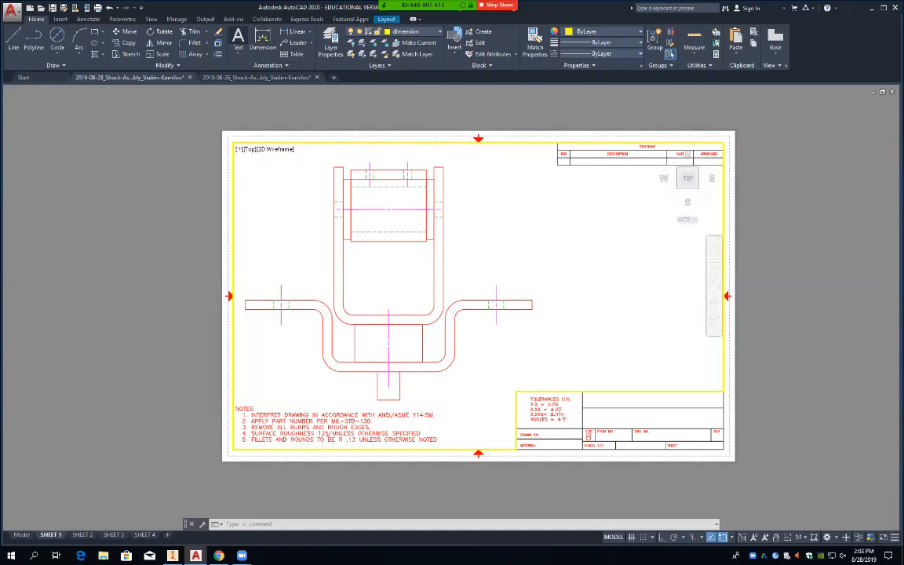
left_click(237, 36)
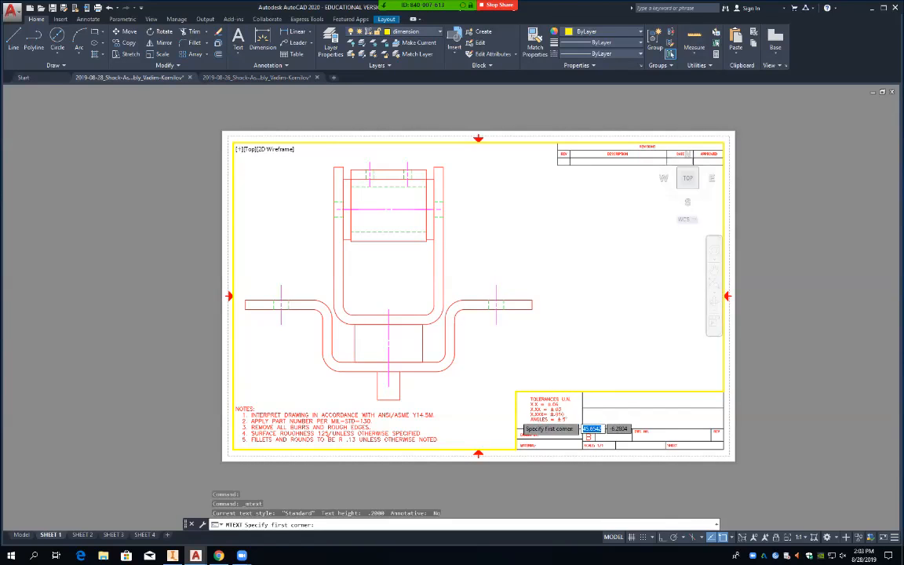
key("Escape")
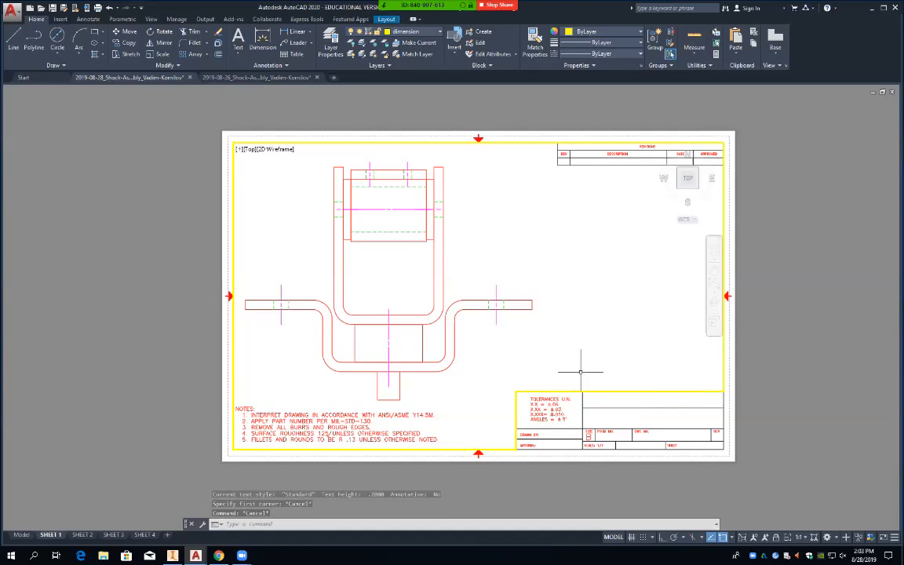
left_click(238, 38)
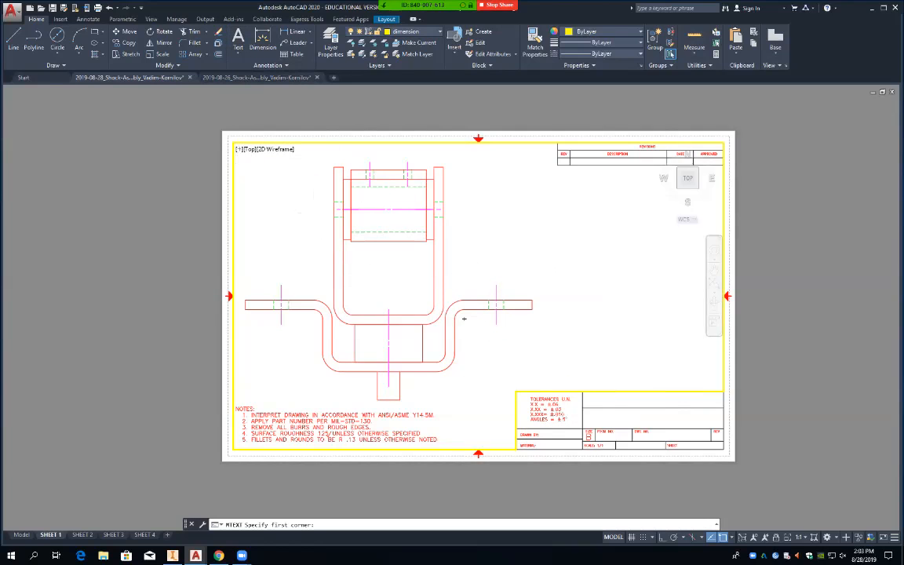
left_click(582, 390)
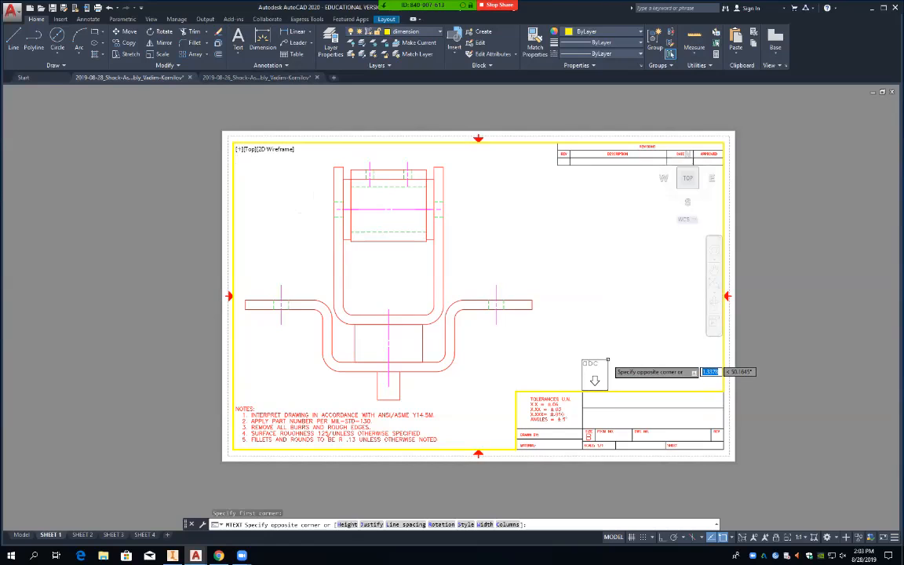
key("Escape")
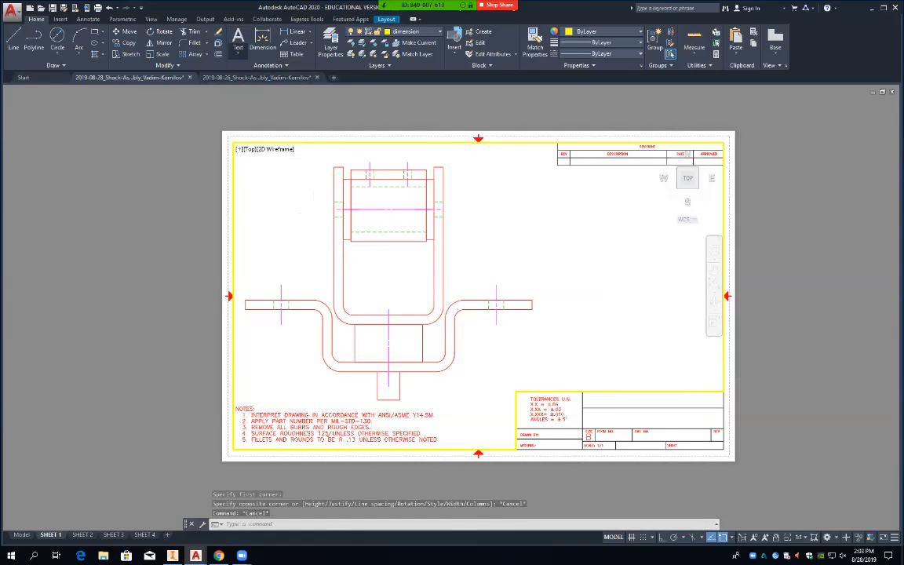
left_click(238, 38)
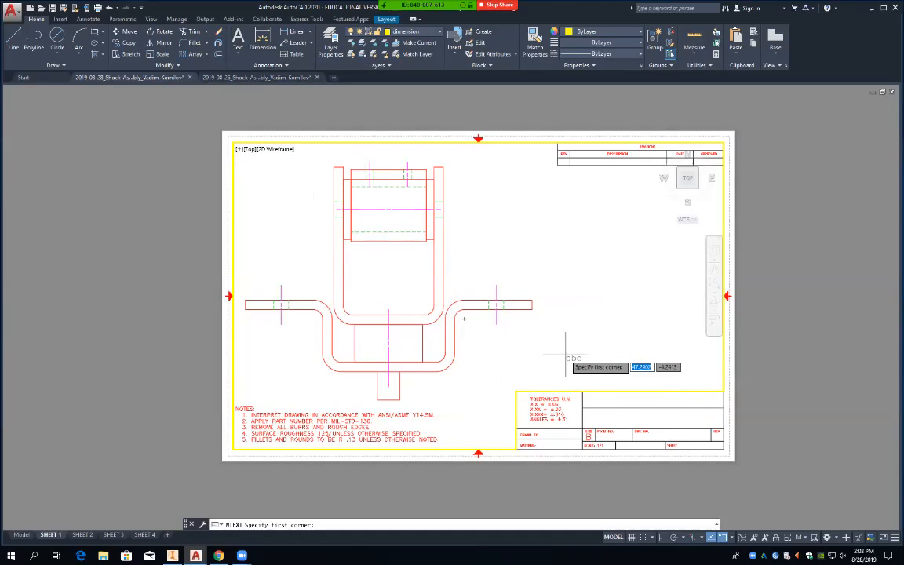
key("Escape")
key("Escape")
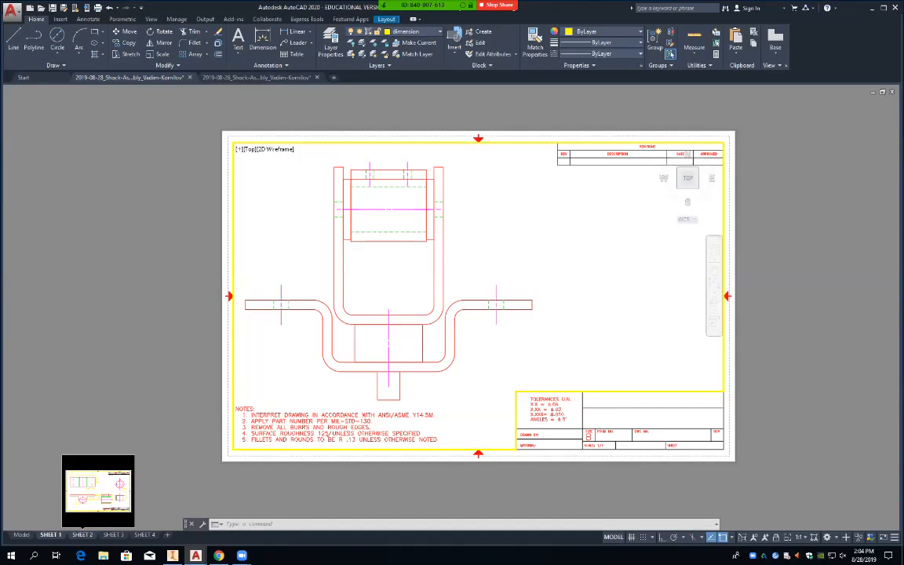
Check the part views and title blocks on the SHEET 2, SHEET 3 and SHEET 4 layouts.
left_click(82, 534)
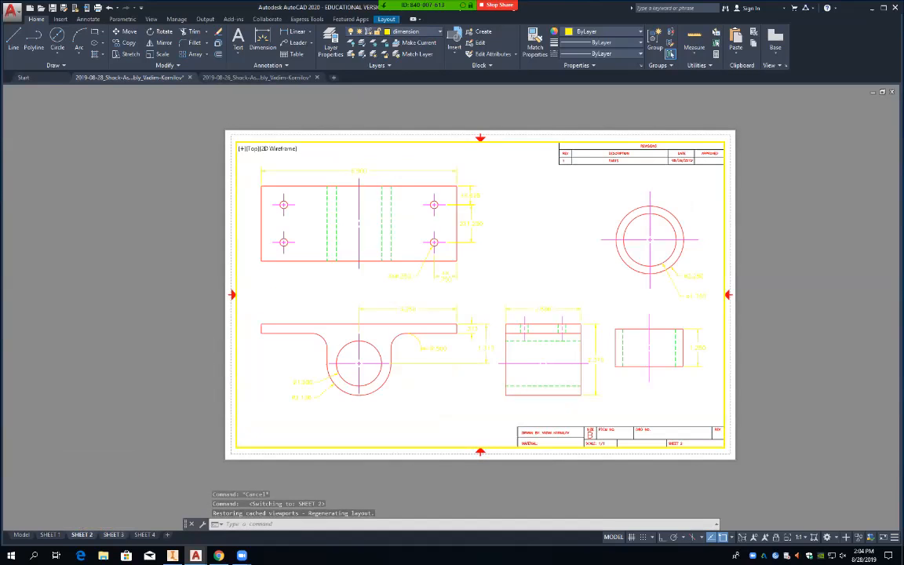
mouse_move(114, 534)
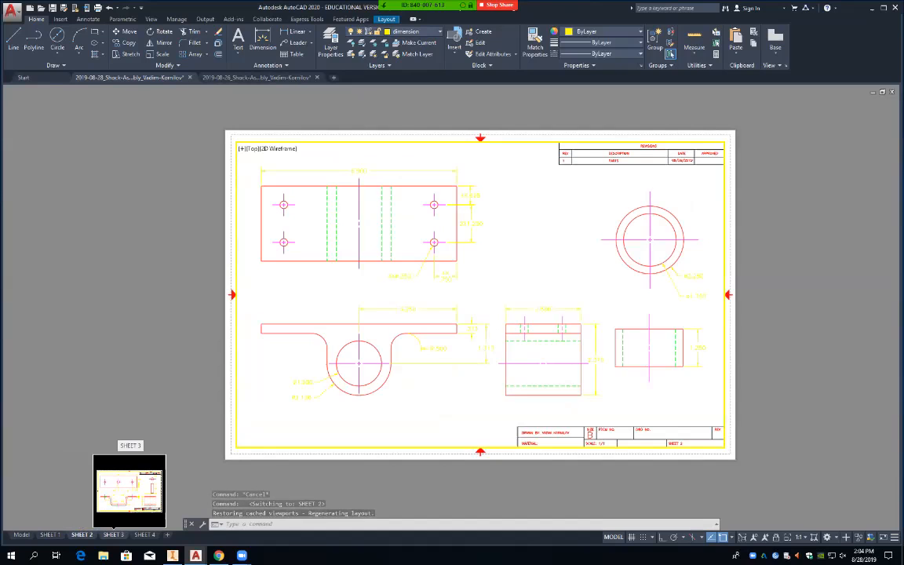
left_click(114, 535)
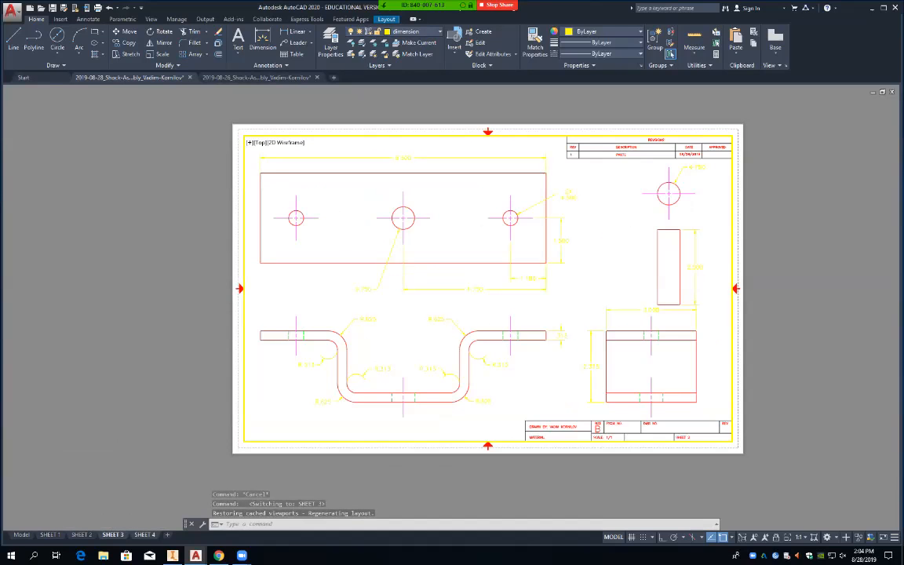
left_click(144, 534)
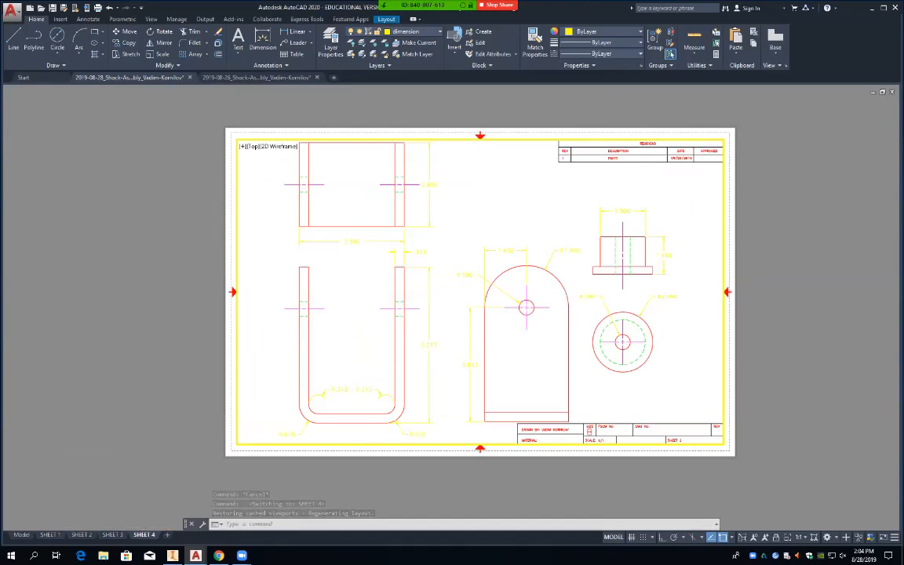
Check the view placement and title block on each layout in order from SHEET 1 to SHEET 4.
mouse_move(49, 535)
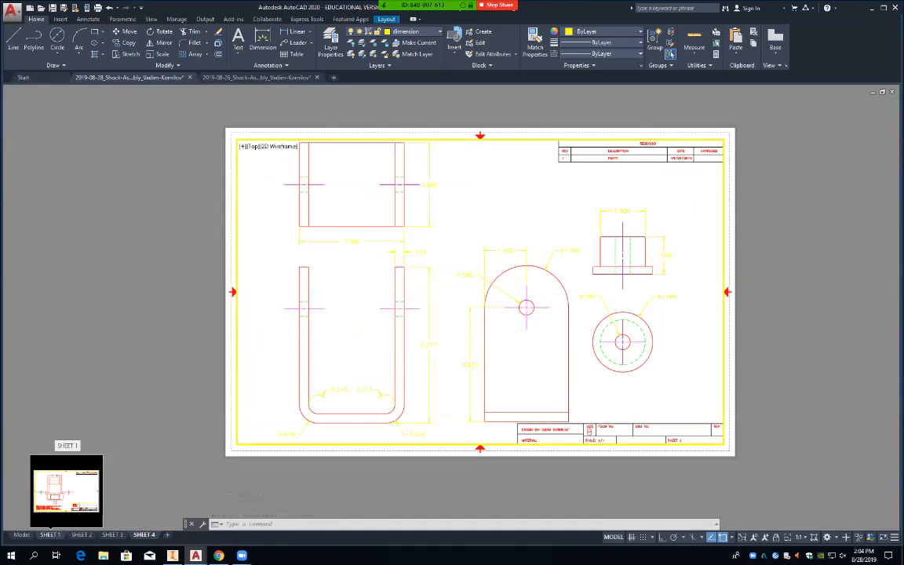
left_click(49, 534)
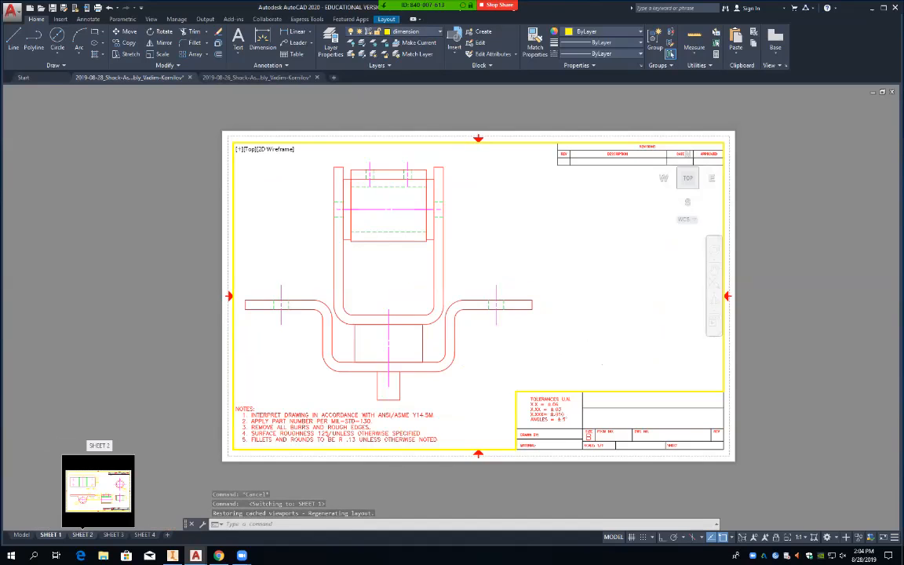
left_click(83, 534)
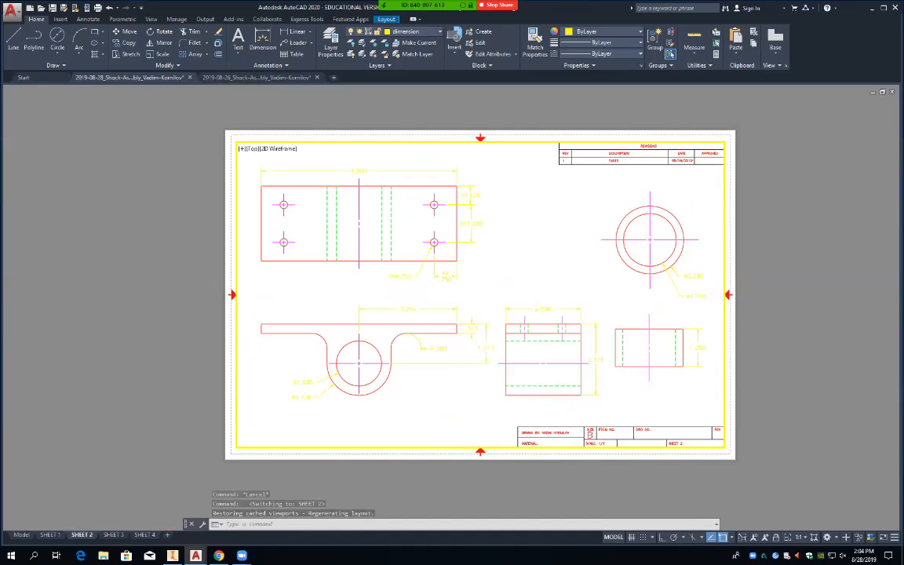
left_click(113, 535)
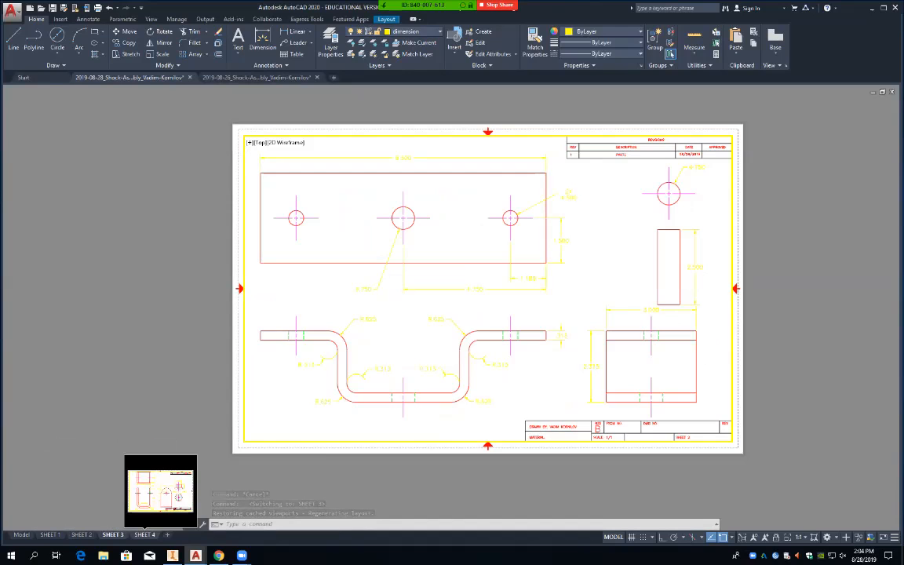
left_click(144, 535)
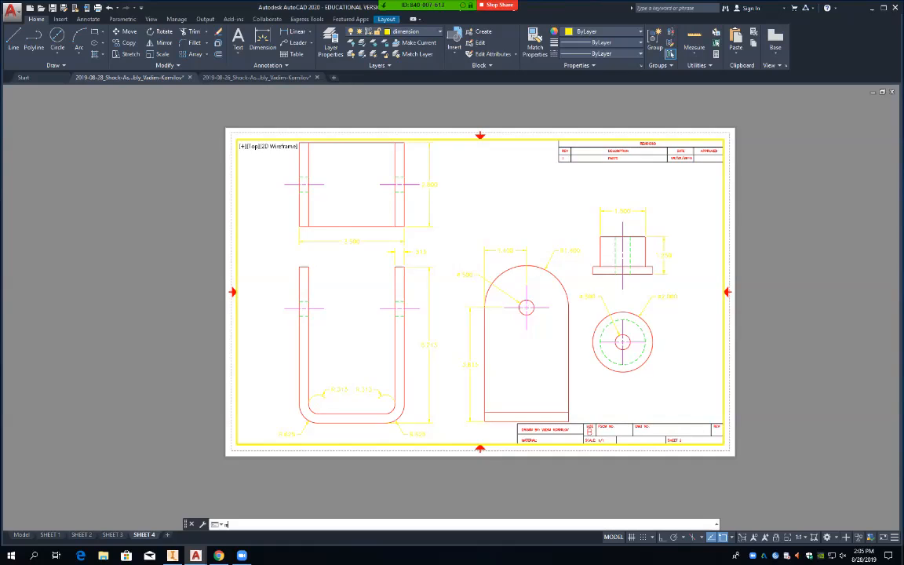
Move both flanged bushing views with all their dimensions about 0.93 units away from the bracket's side view on SHEET 4, and save the drawing.
type("m")
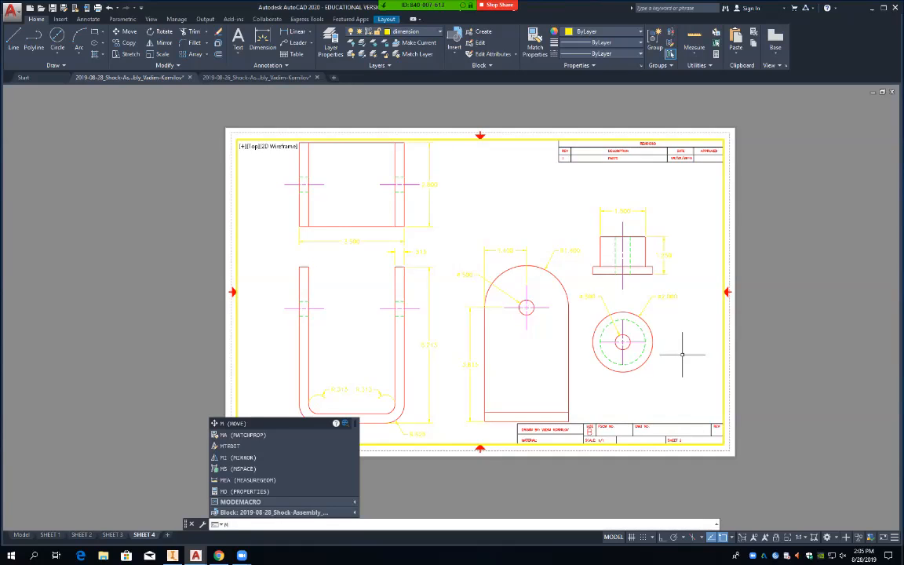
key("Escape")
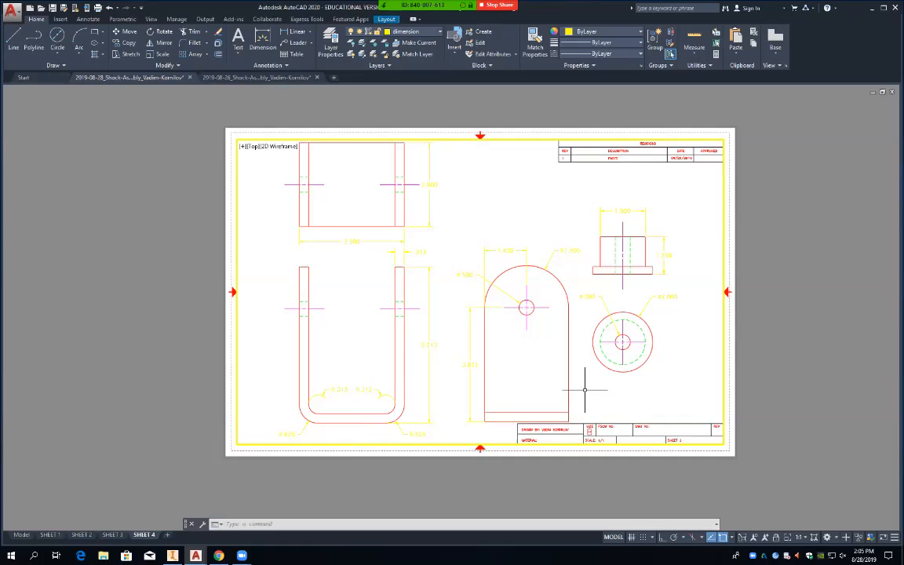
type("m")
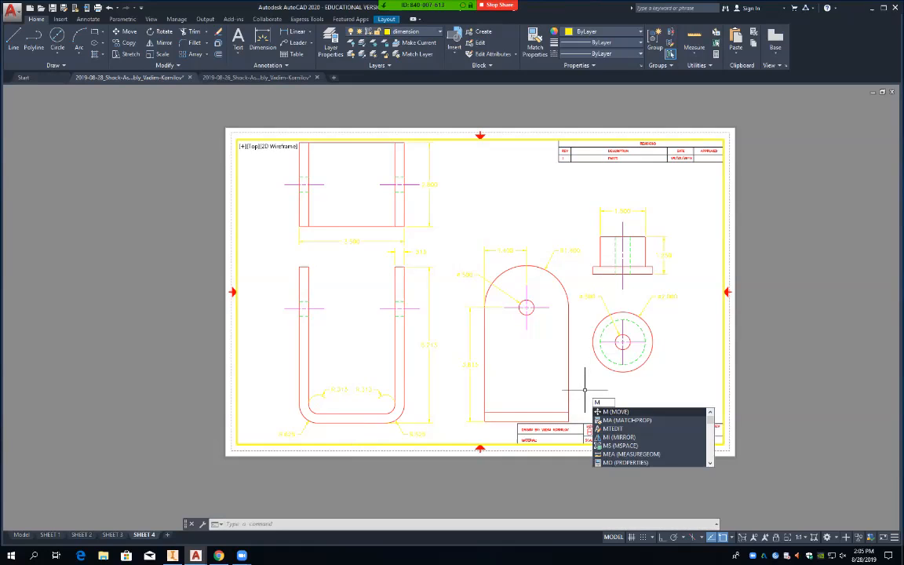
key("Return")
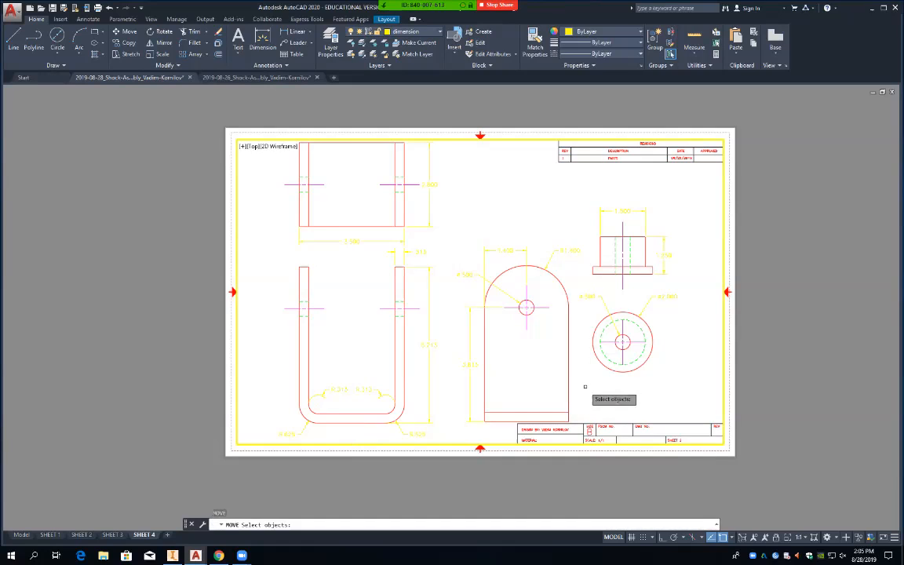
left_click(584, 386)
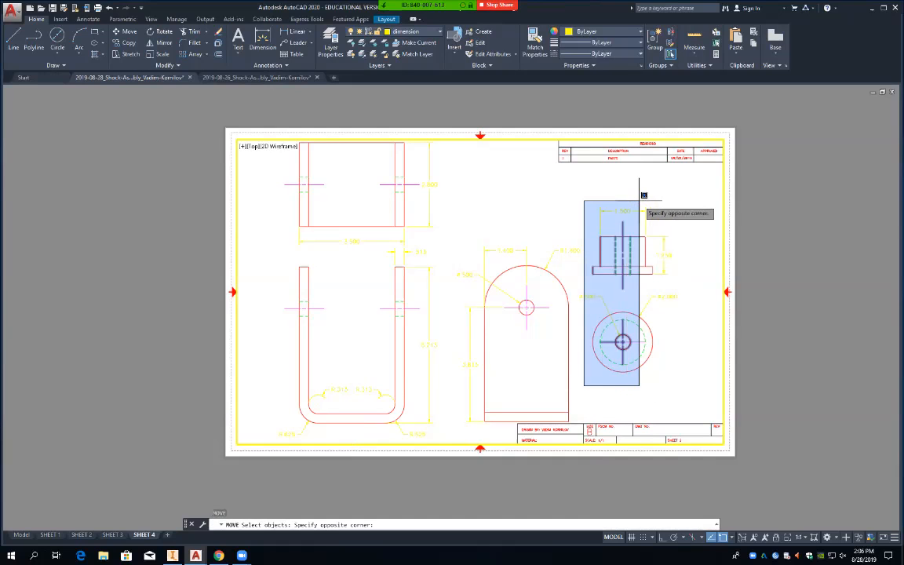
left_click(697, 191)
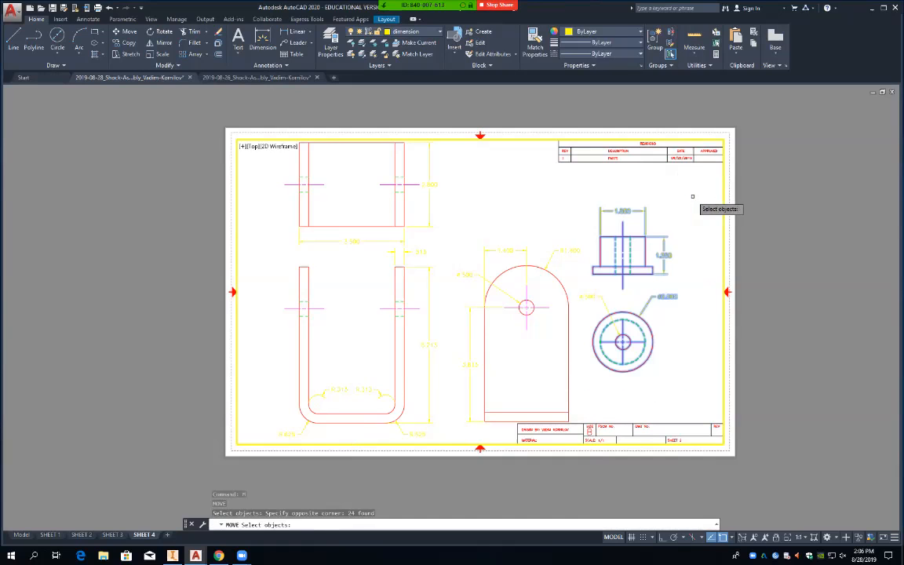
left_click(589, 296)
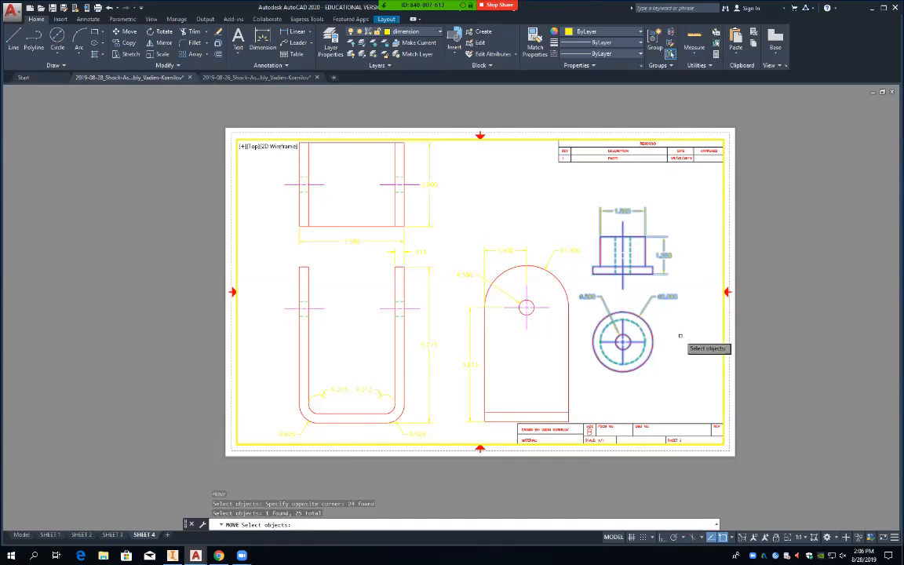
key("Return")
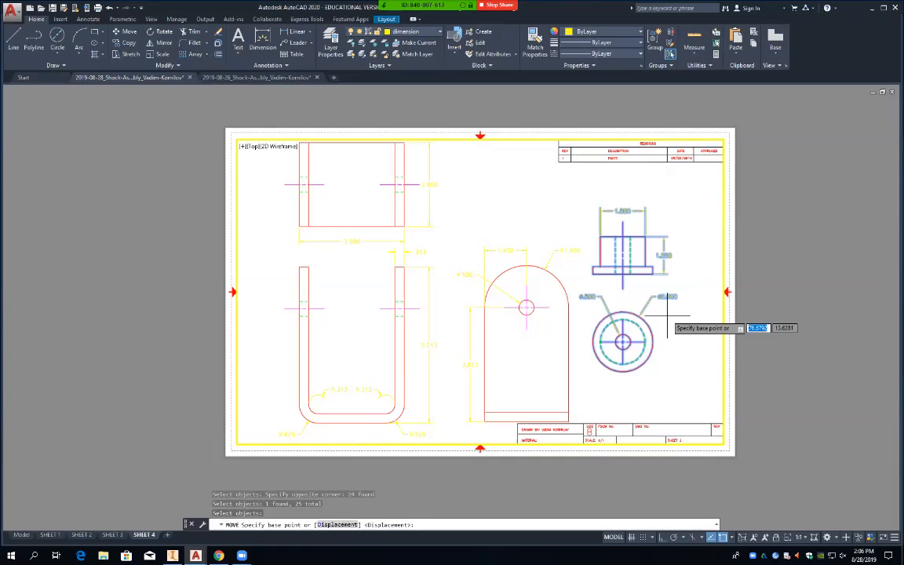
left_click(674, 306)
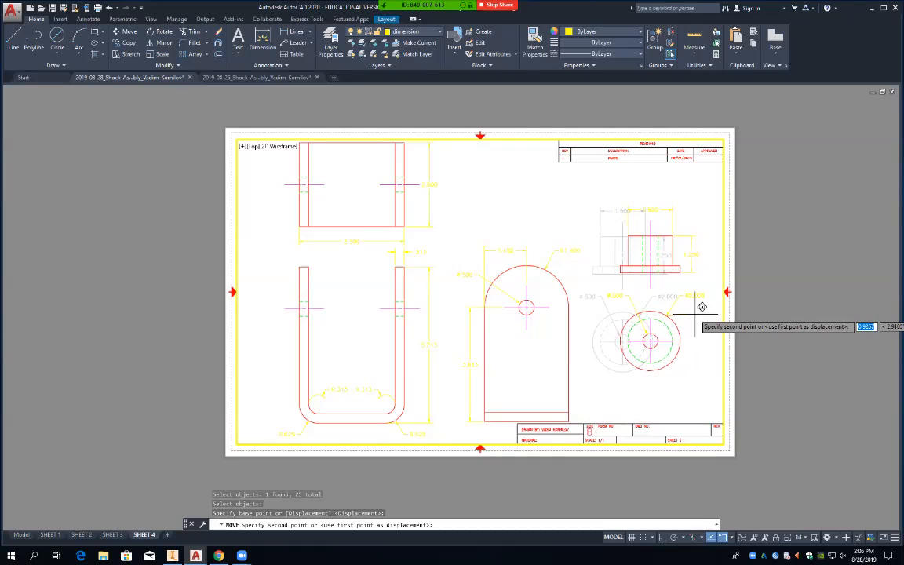
left_click(701, 306)
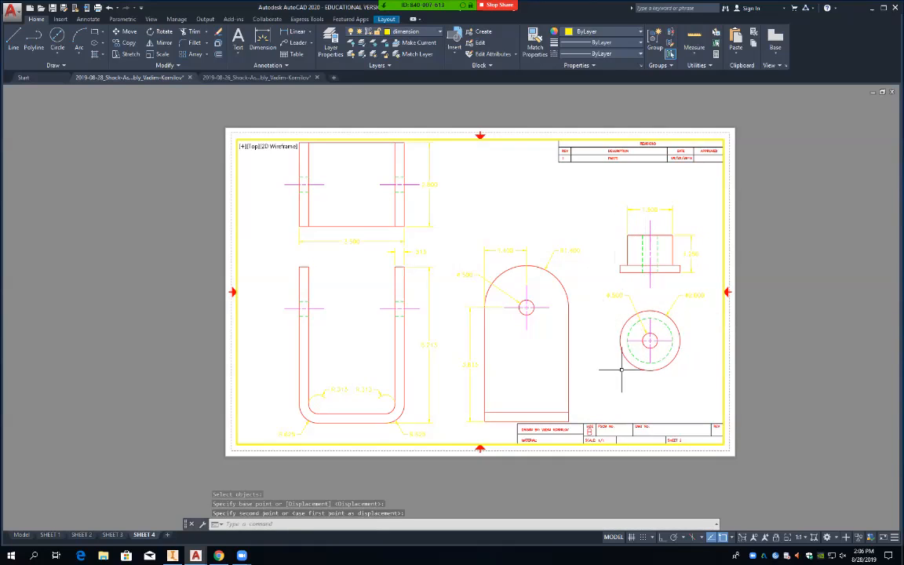
key("ctrl+s")
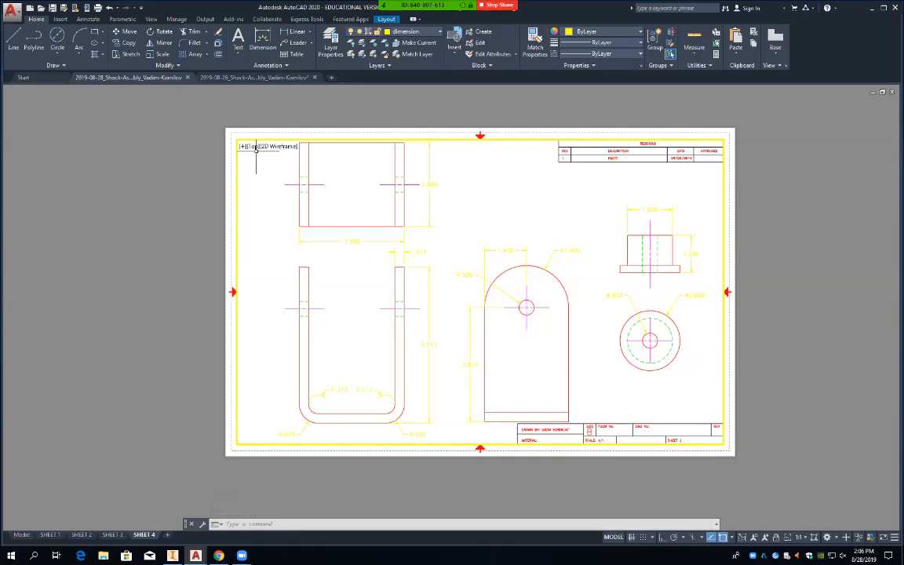
Save and close the 2019-08-26 shock assembly drawing, and save the 2019-08-28 drawing on its SHEET 4 layout.
mouse_move(255, 77)
left_click(91, 94)
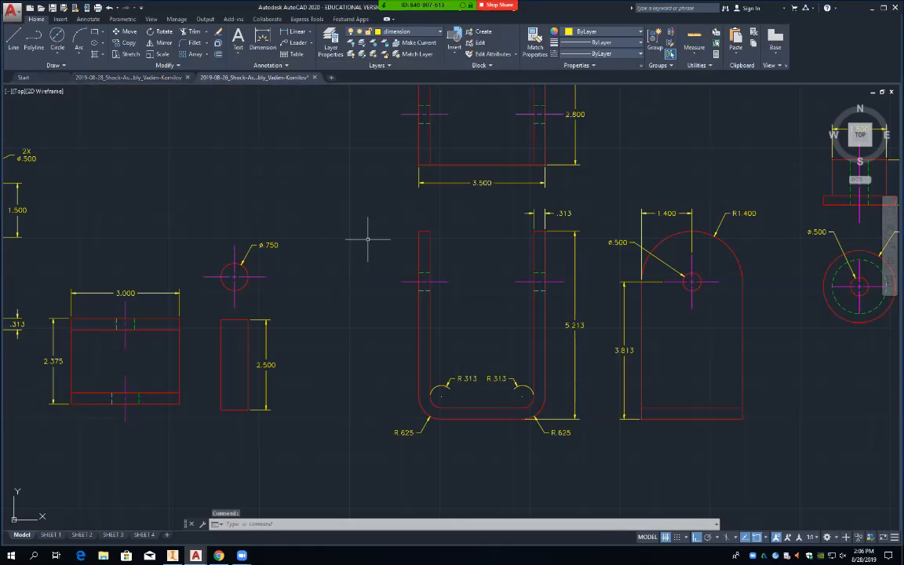
key("ctrl+s")
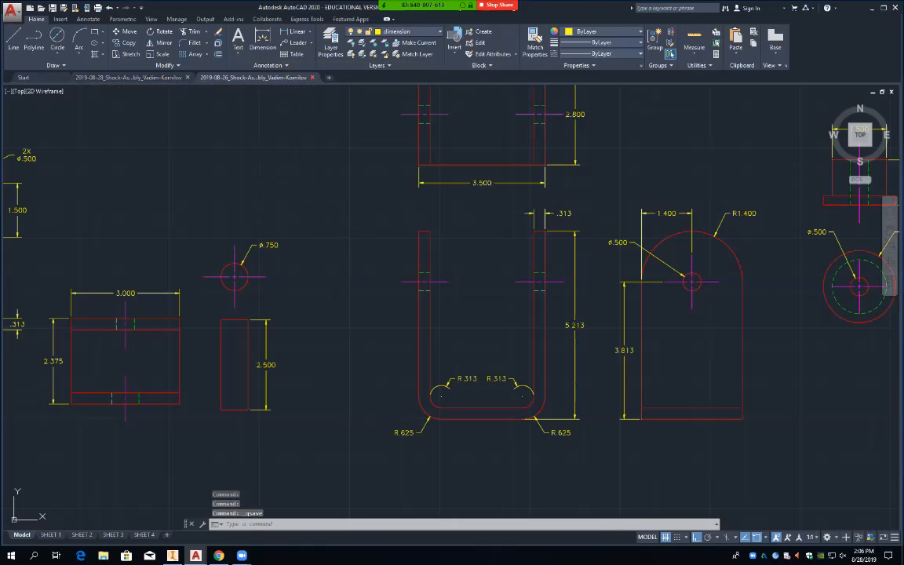
left_click(311, 77)
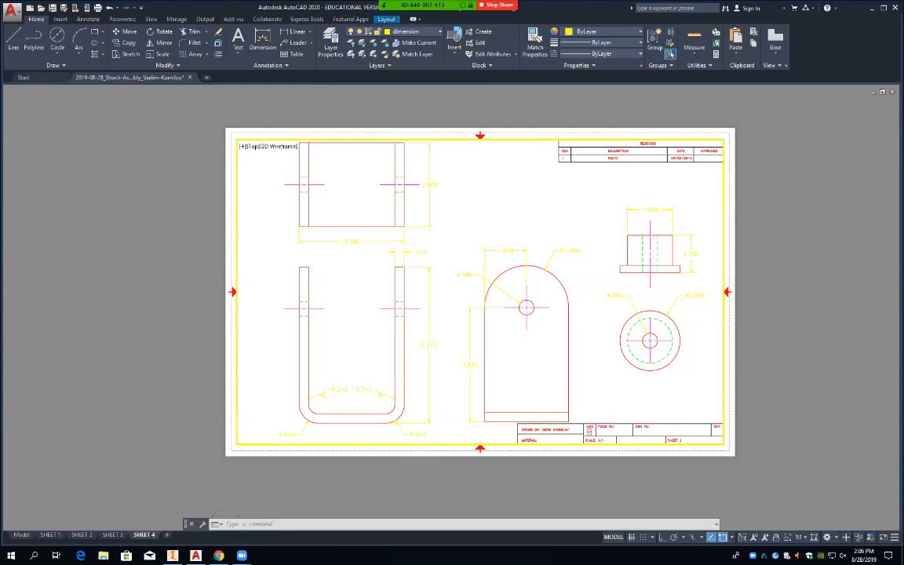
key("ctrl+s")
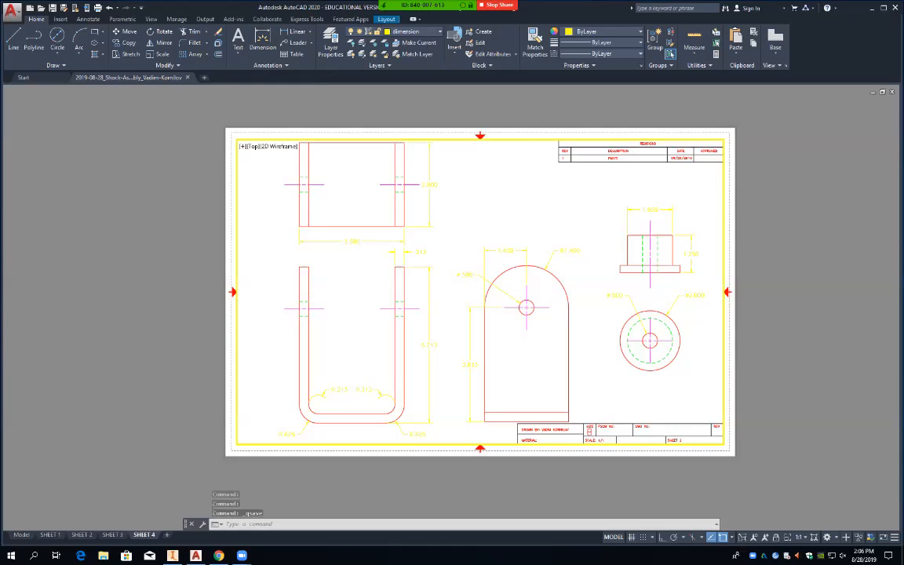
mouse_move(478, 10)
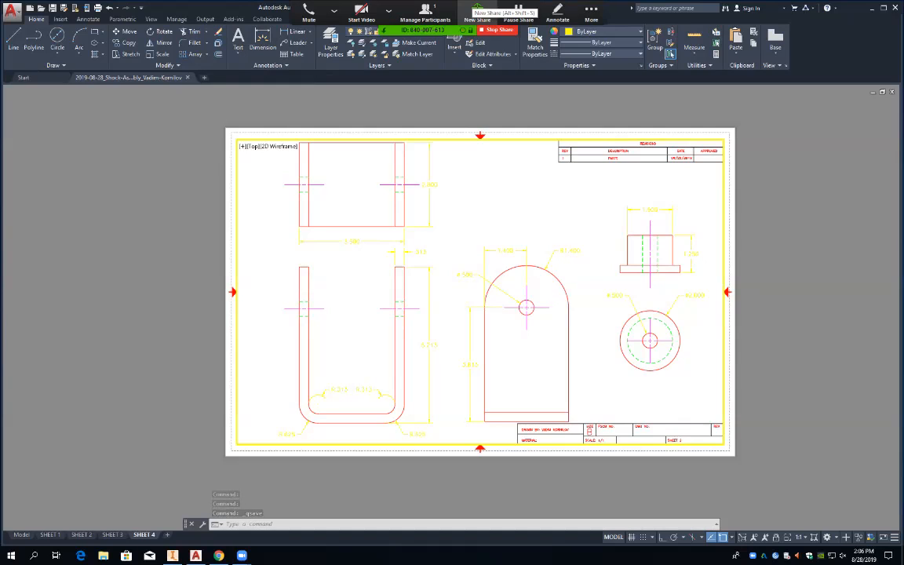
left_click(591, 11)
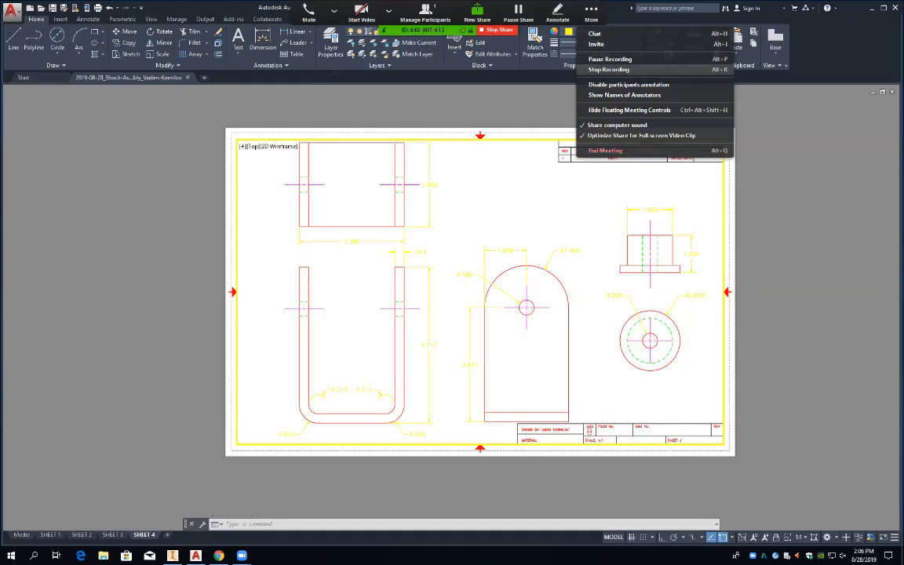